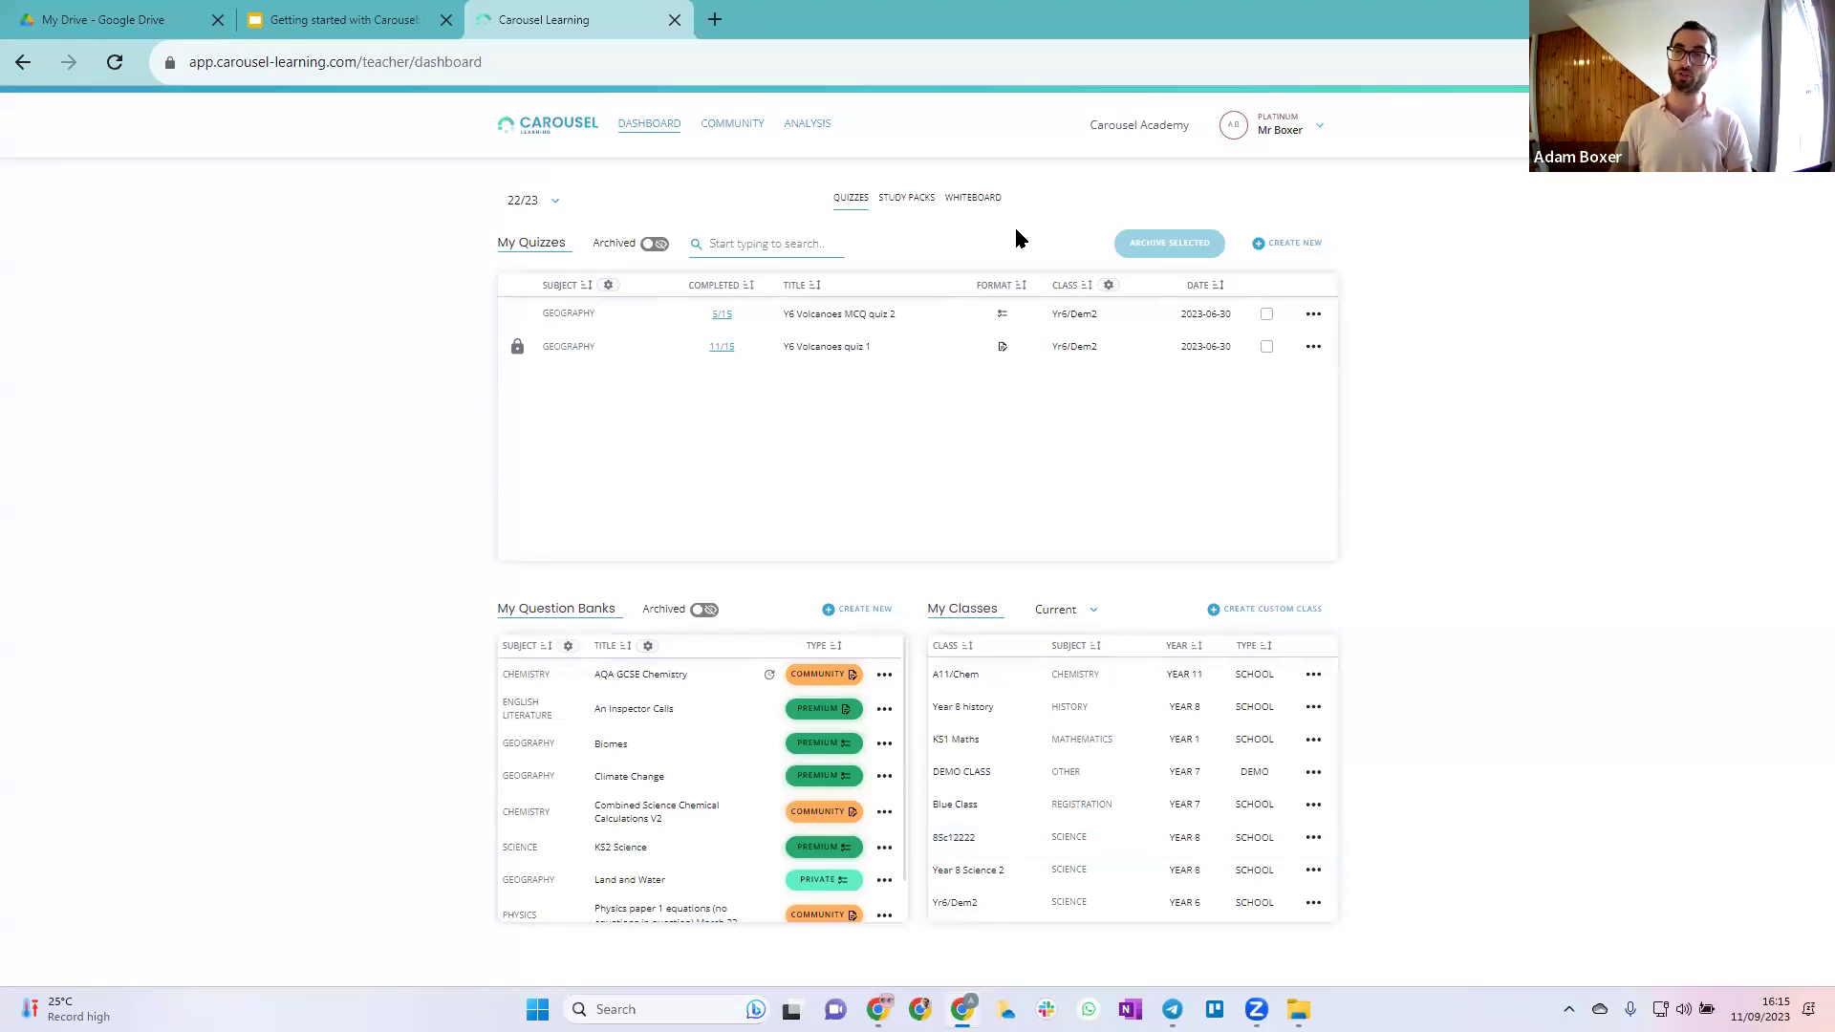
Start a whiteboard quiz and retitle it 'Volcanoes quiz'
left_click(968, 205)
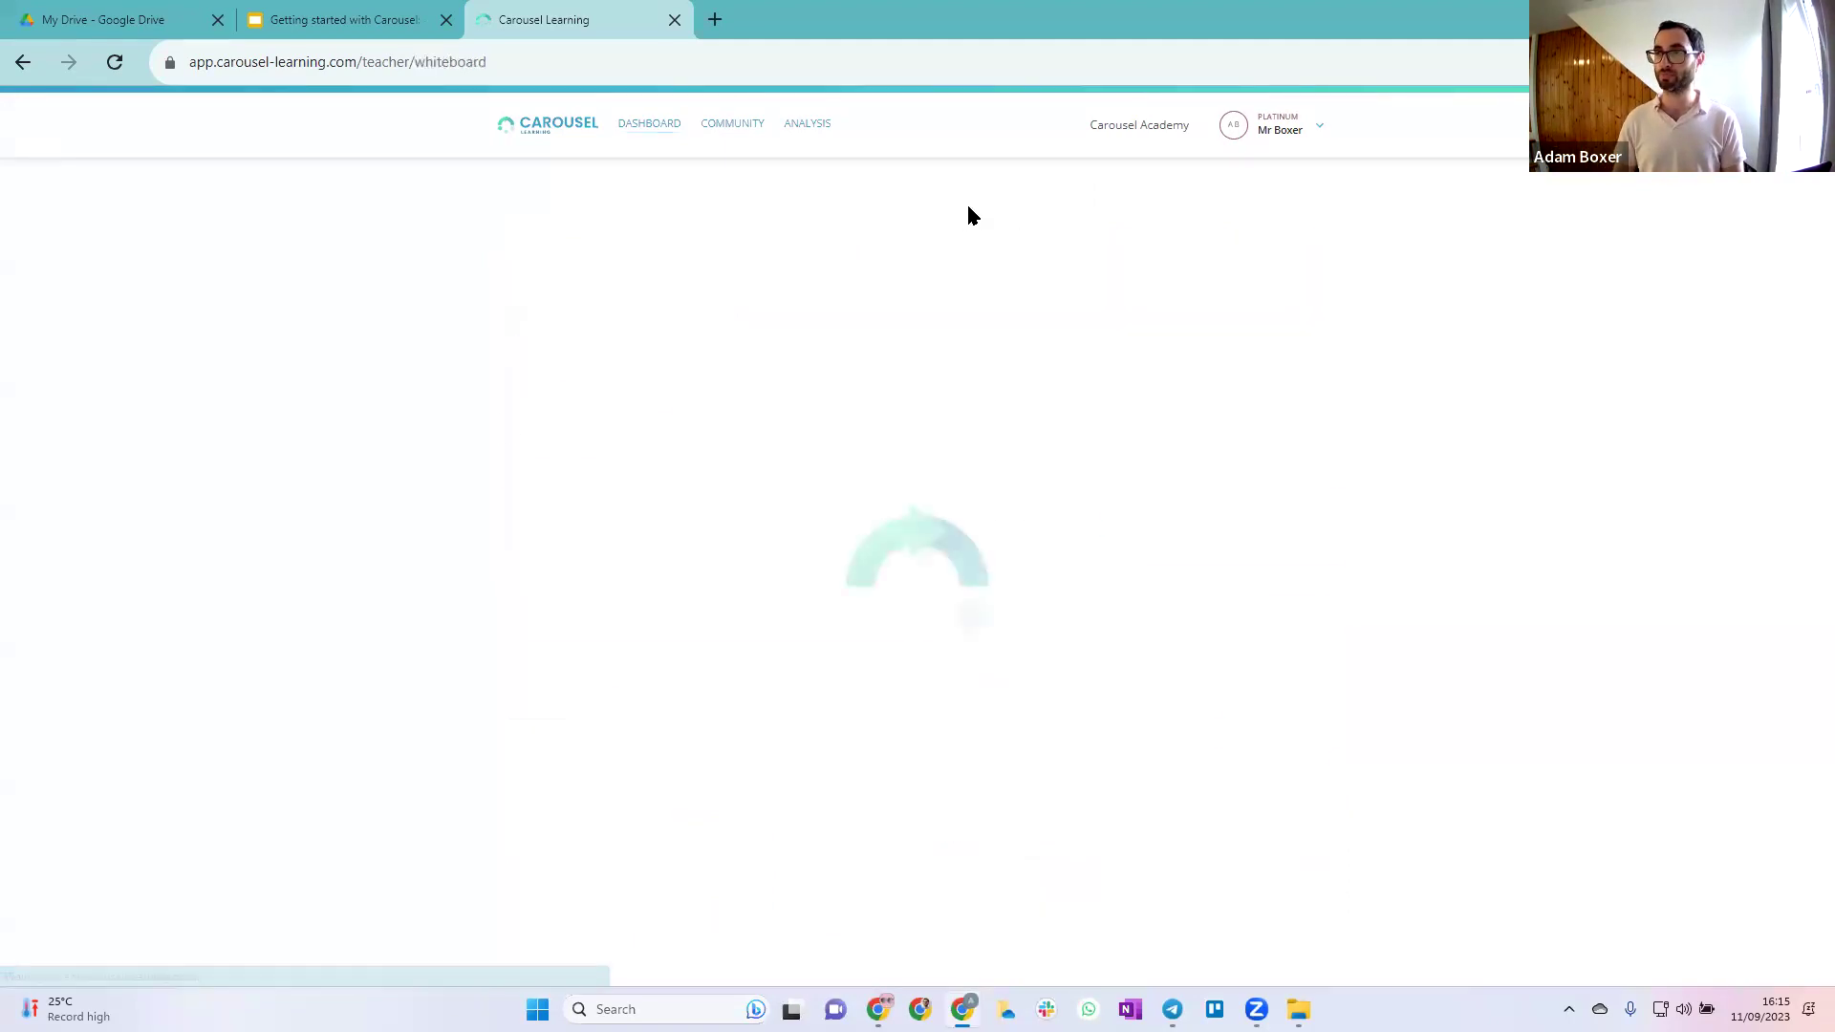
left_click_drag(819, 463, 387, 461)
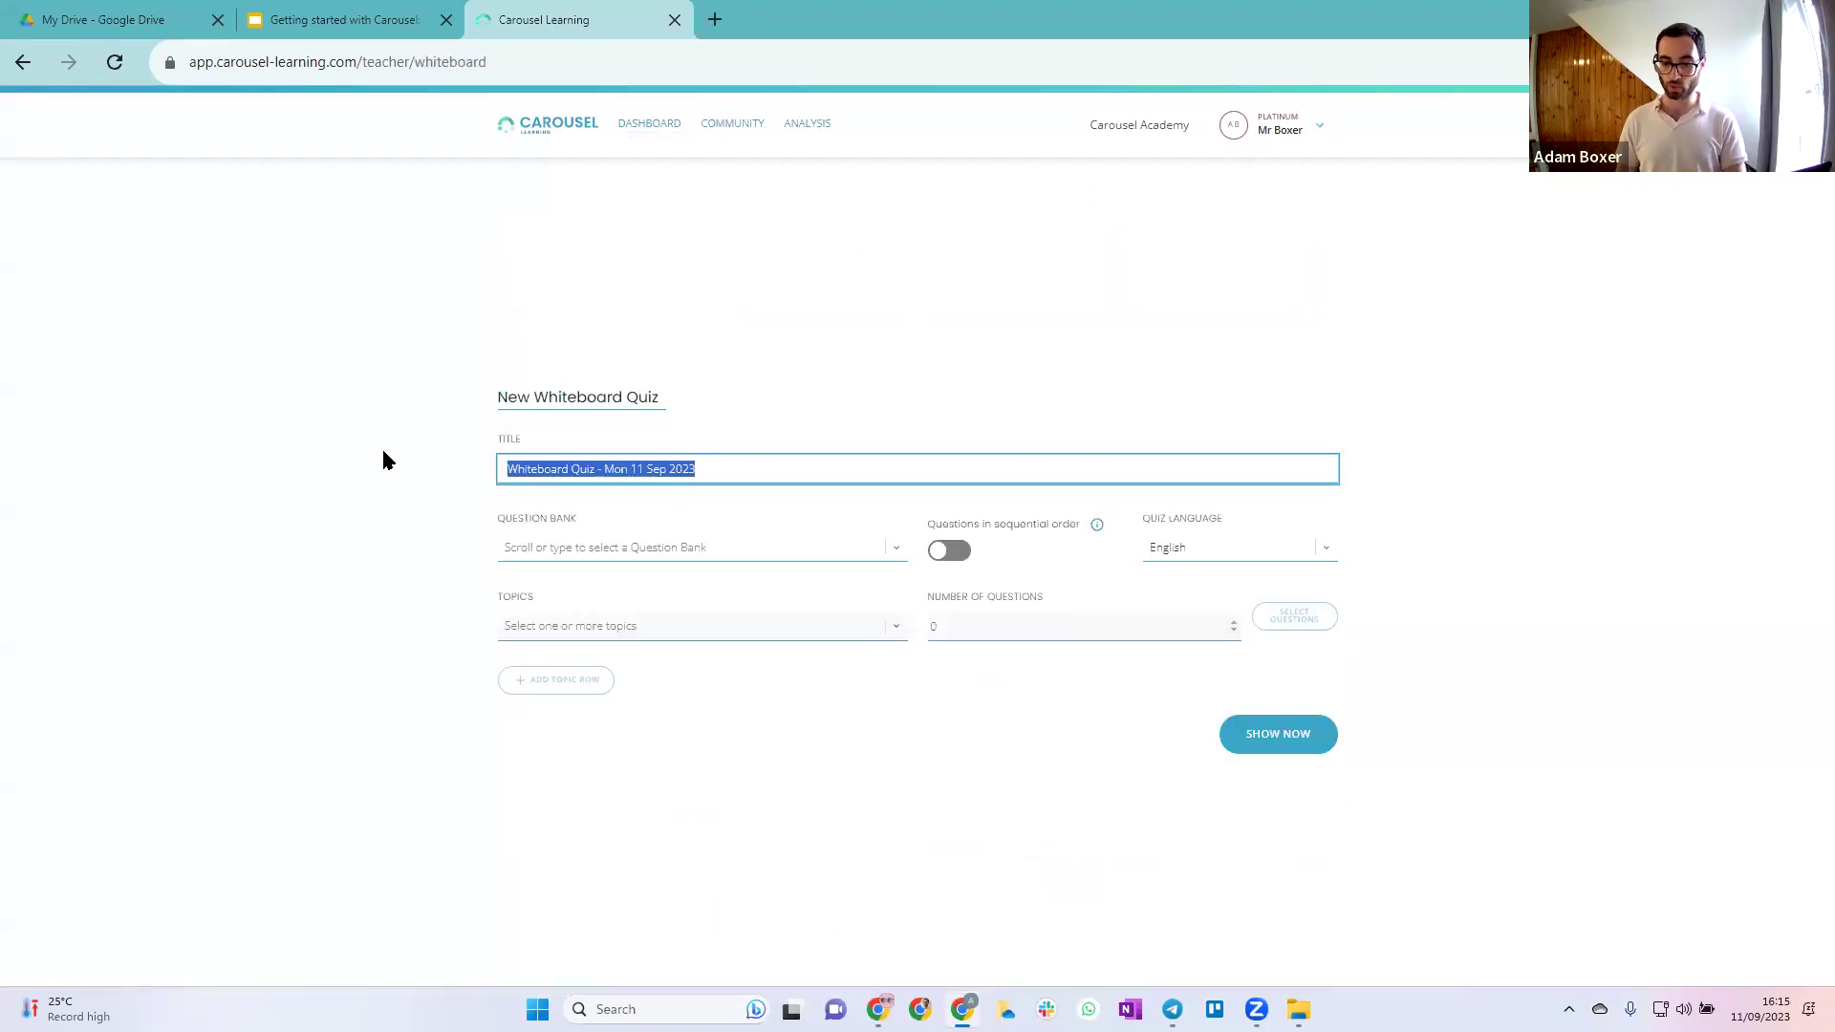
type("Volcanoes quiz")
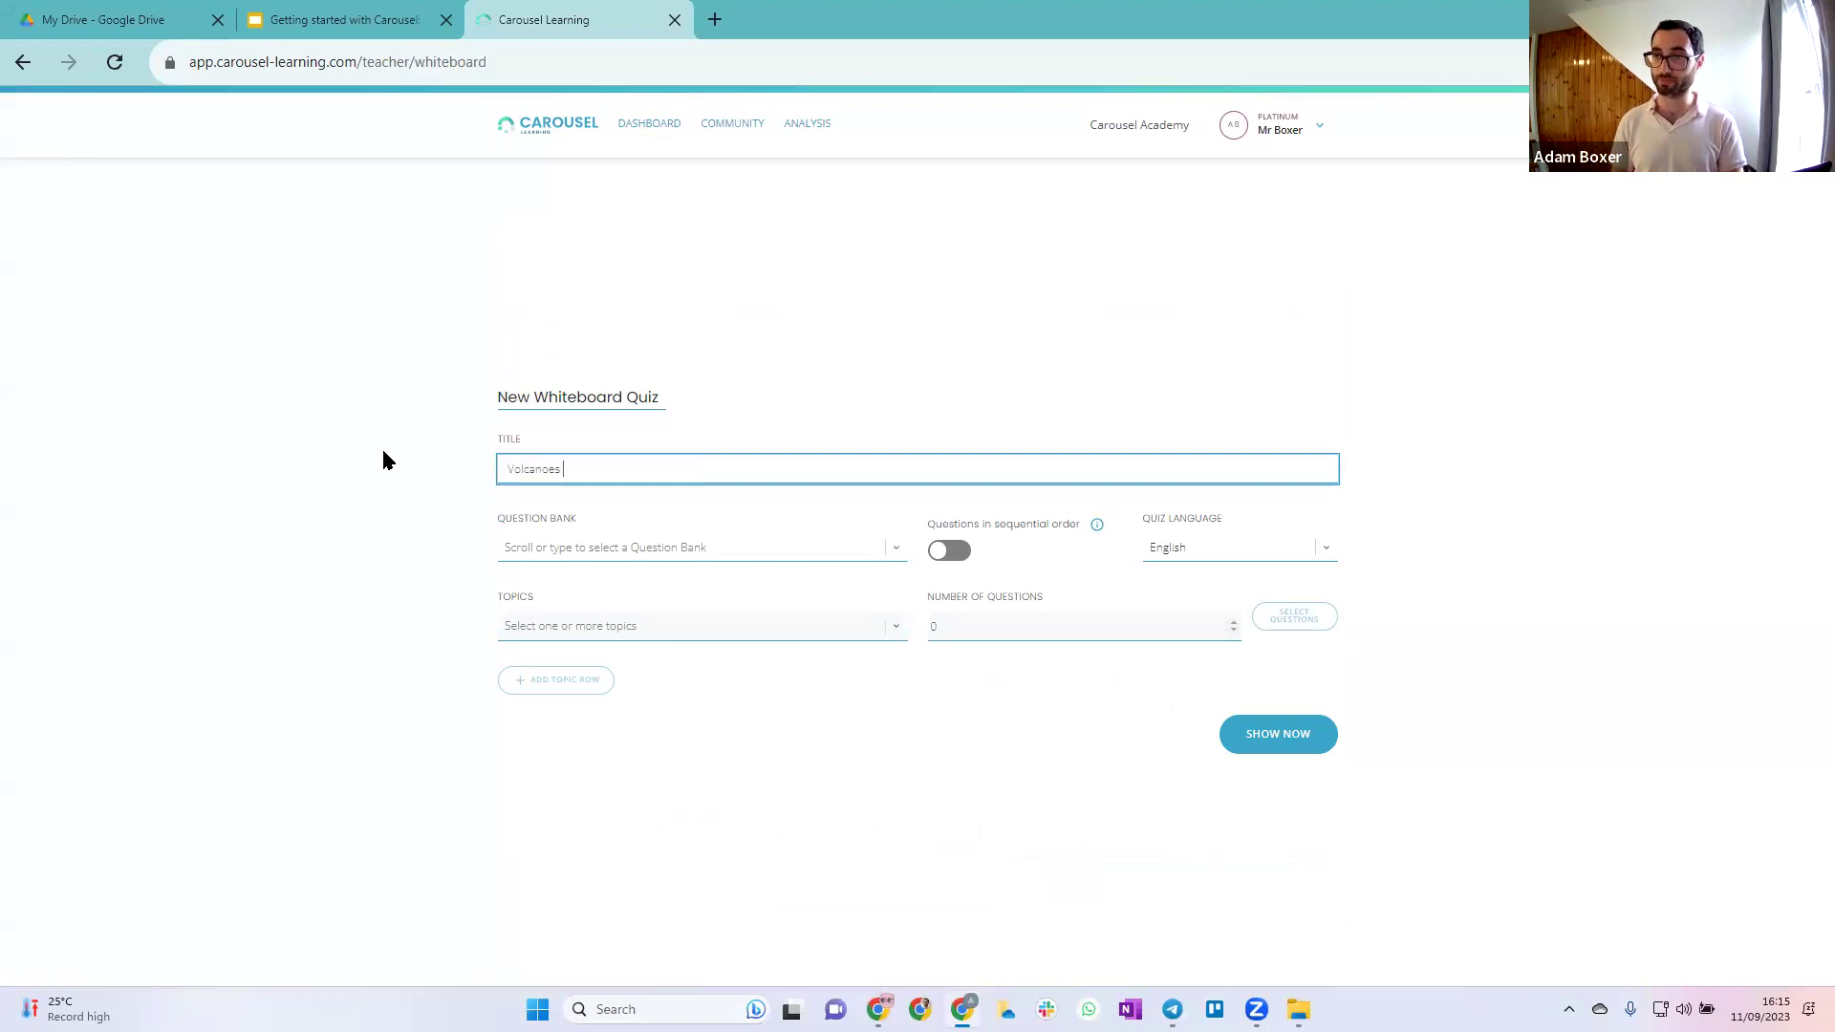
Choose the Land and Water bank with topic 04 Rivers and clear the question count
left_click(580, 547)
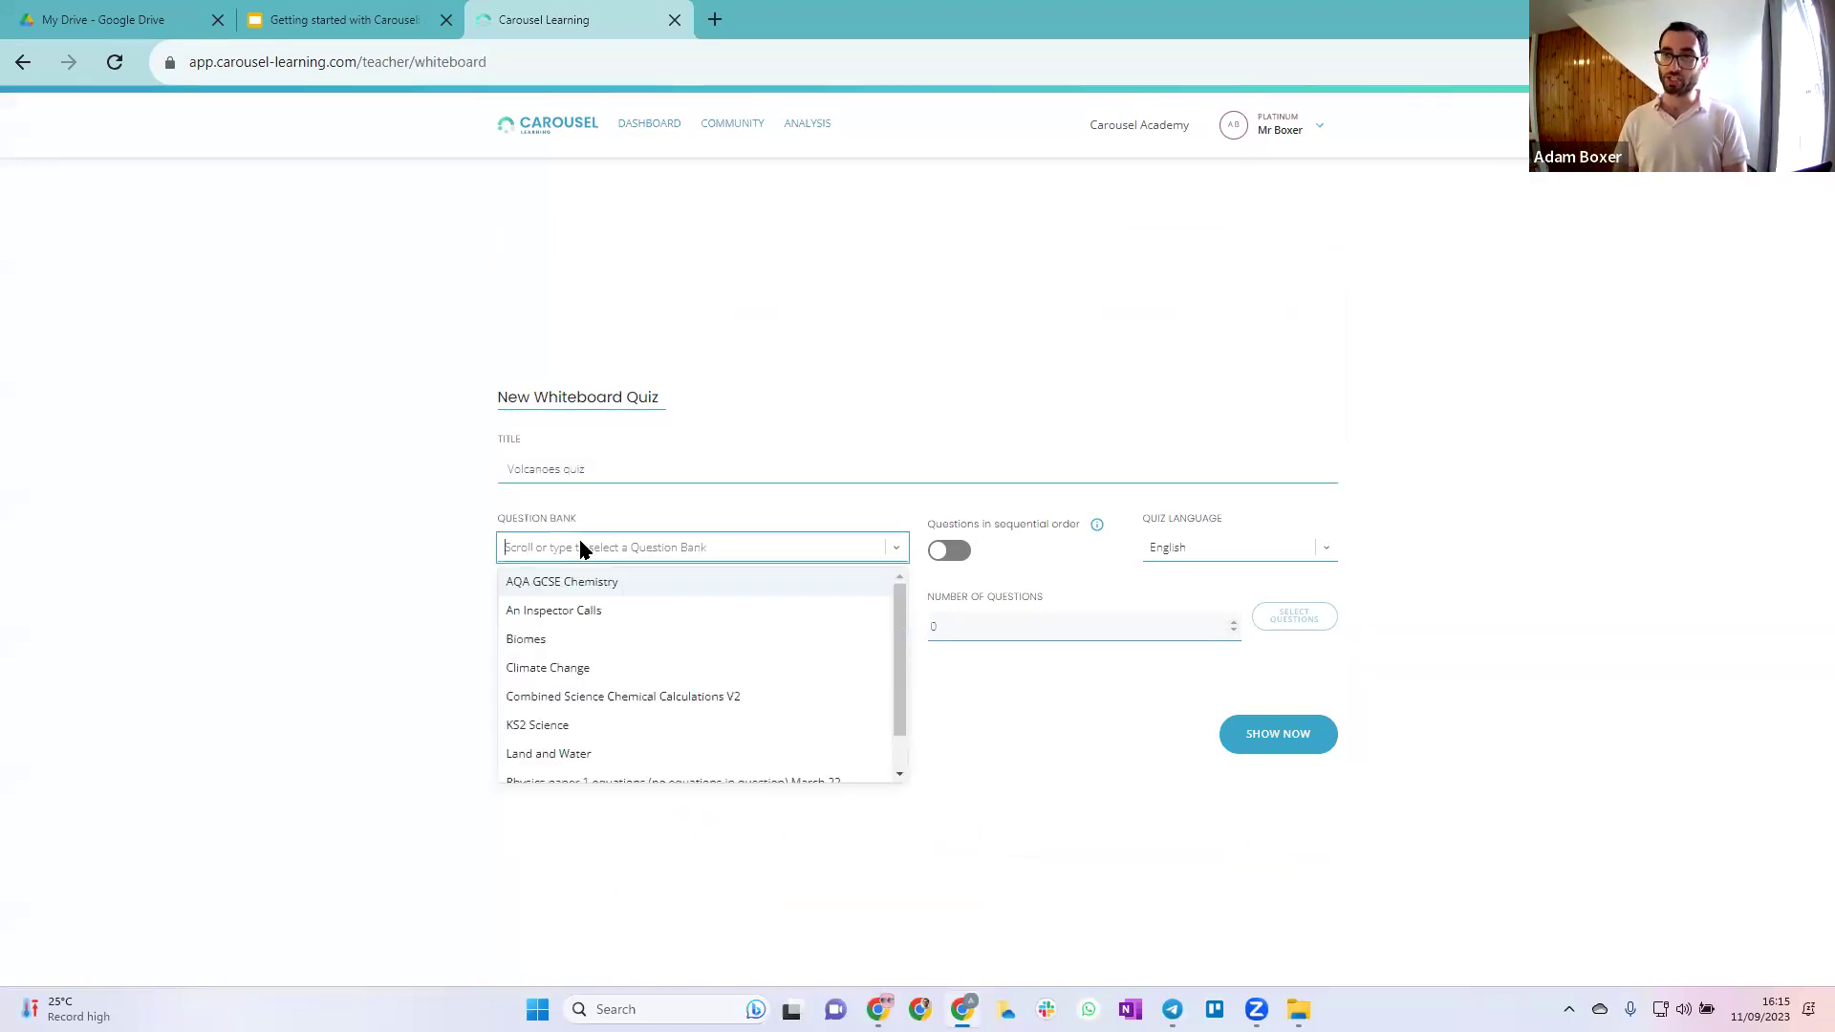
left_click(635, 755)
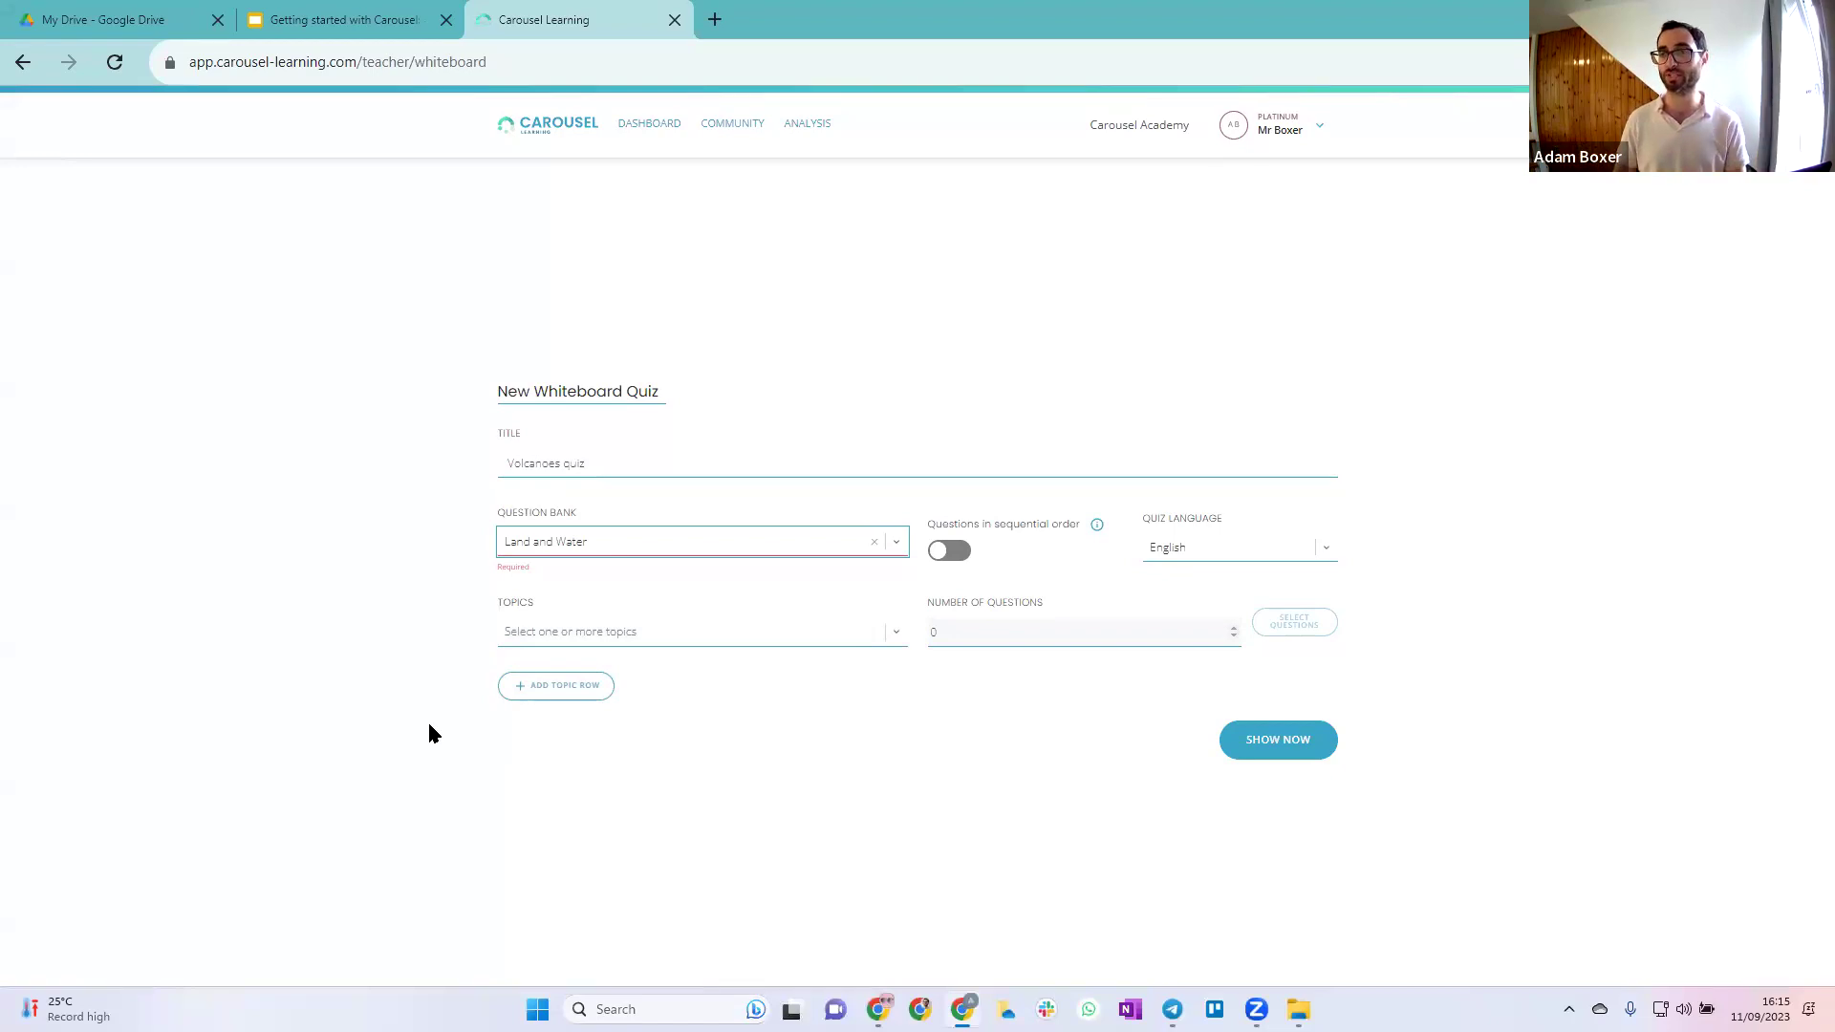
left_click(660, 634)
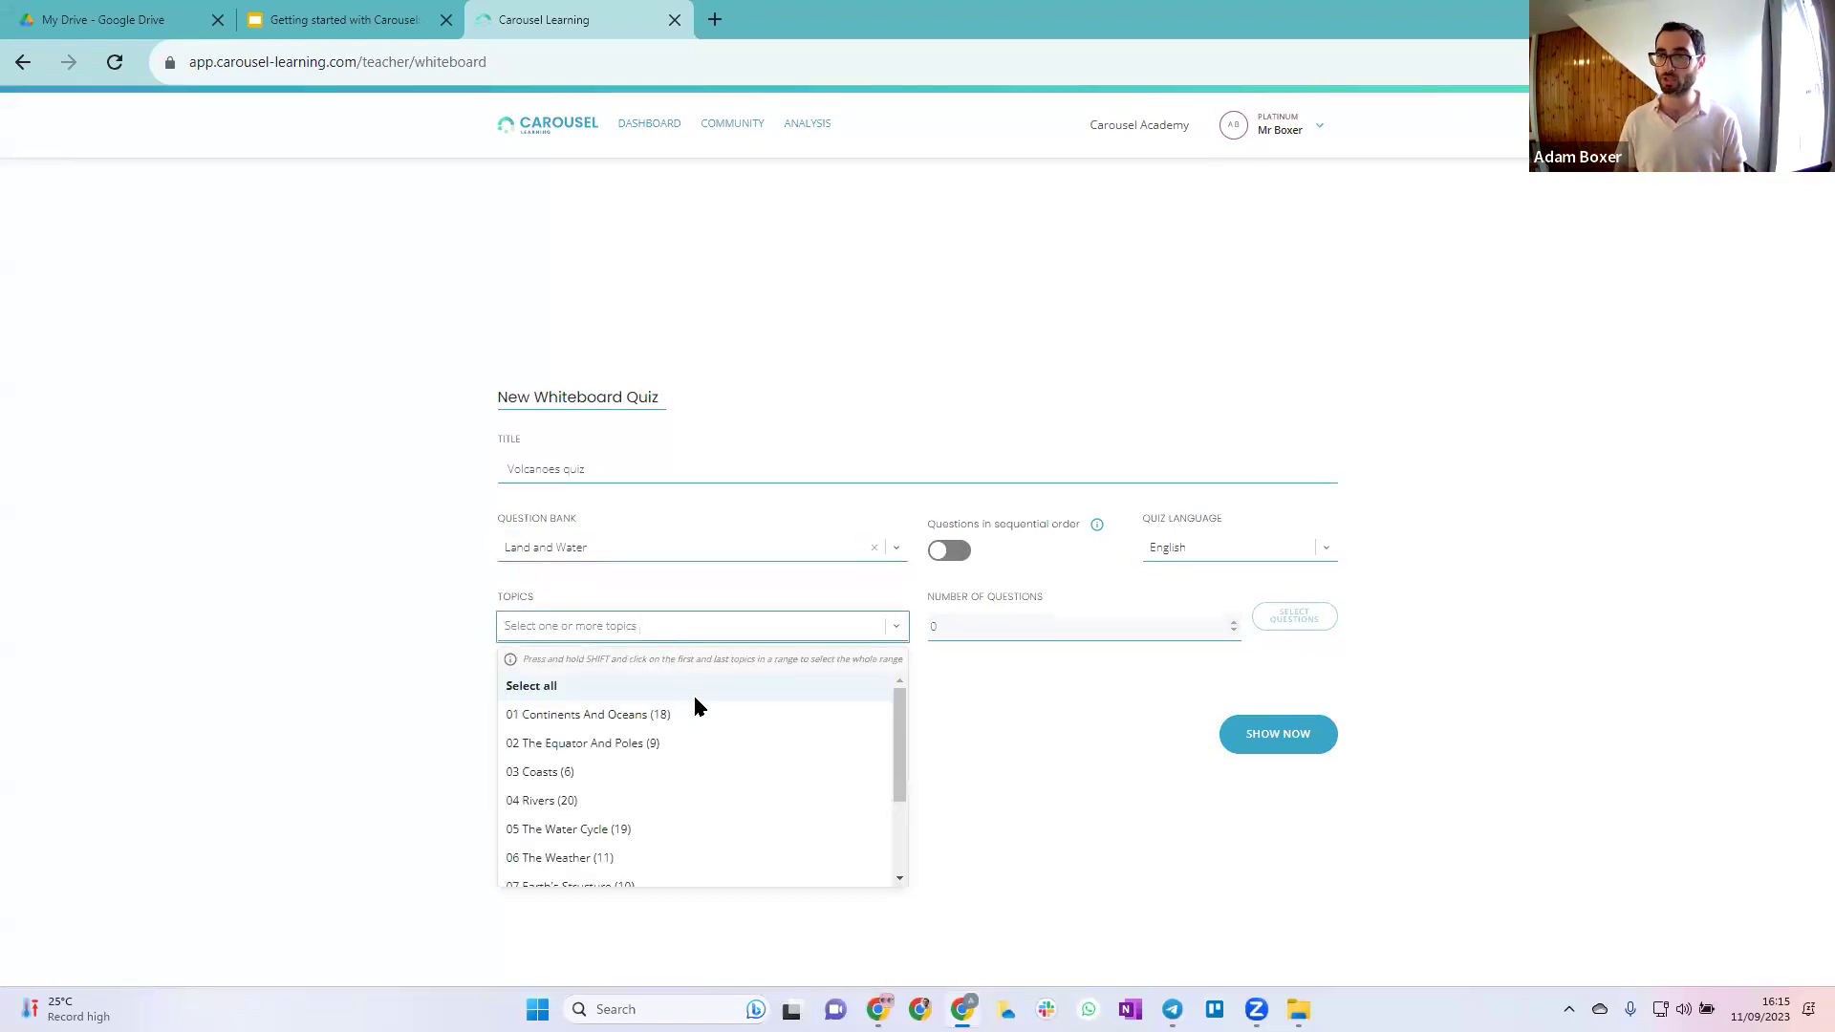
scroll(744, 760, "down", 1)
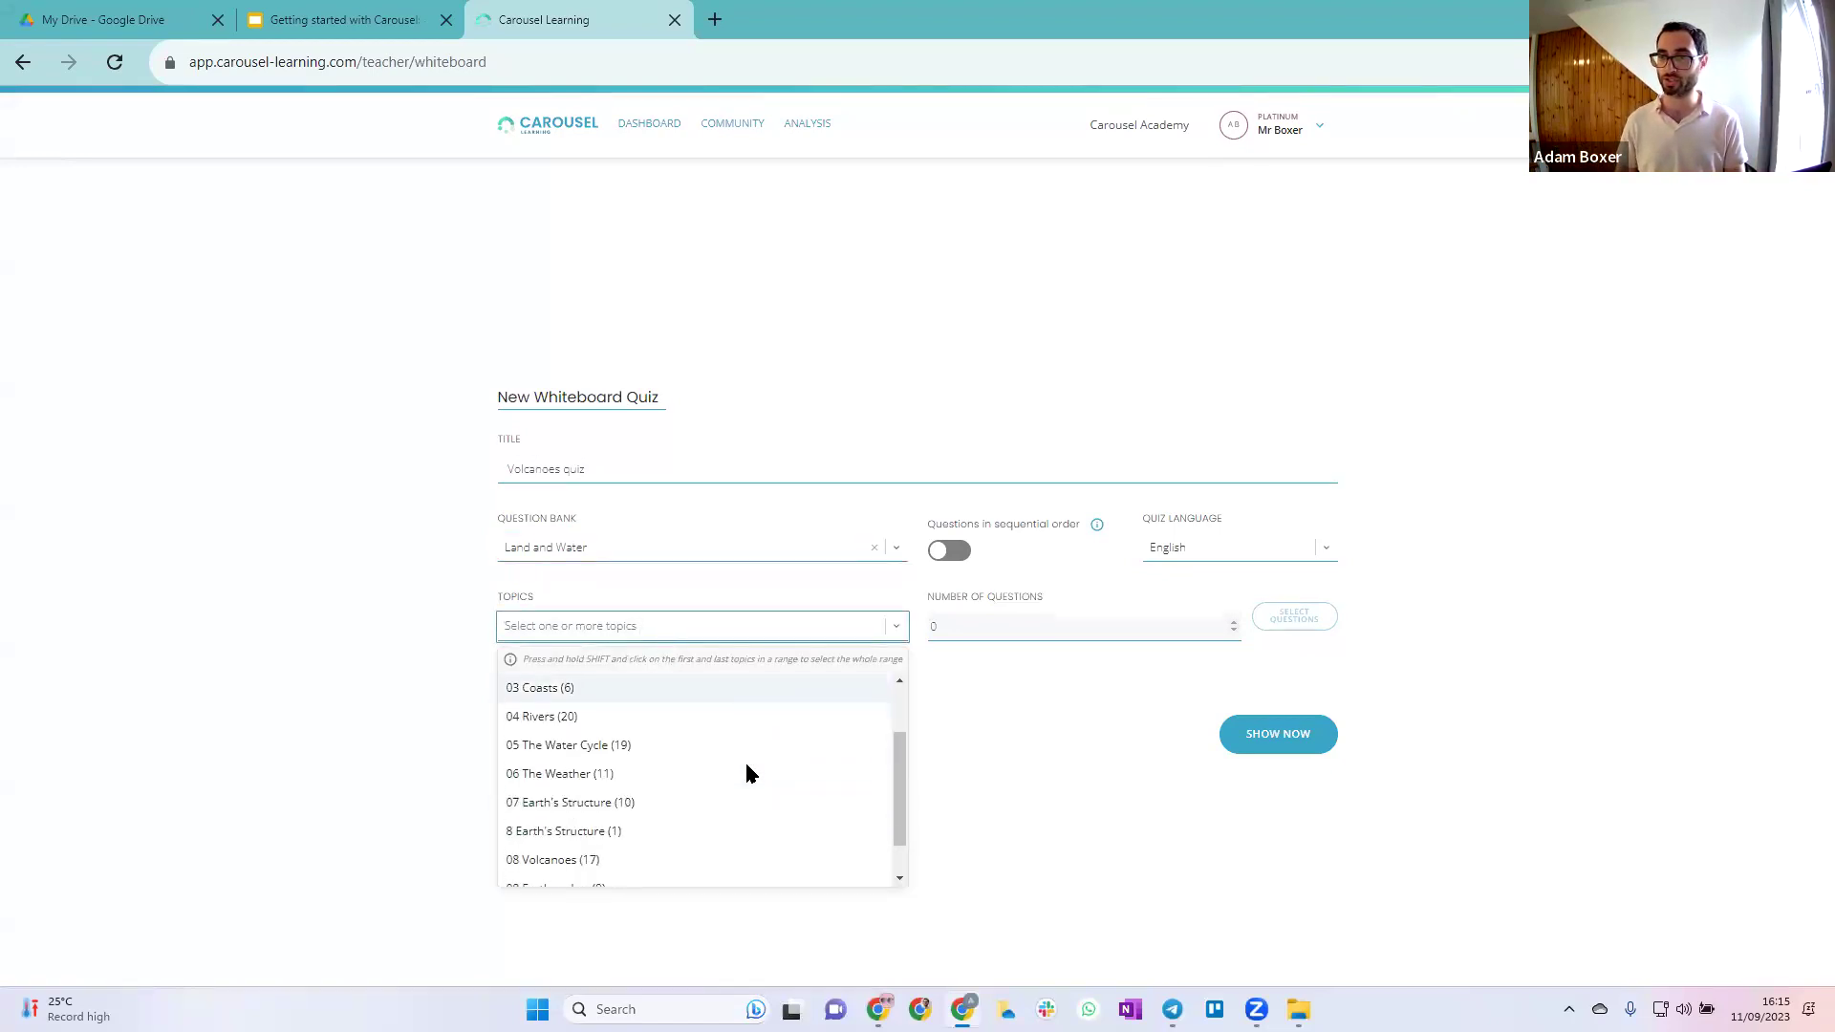
left_click(647, 707)
left_click(1111, 614)
key("BackSpace")
Set the Rivers row to 3 questions and hand-pick them, including questions 35 and 49
type("3")
left_click(1289, 624)
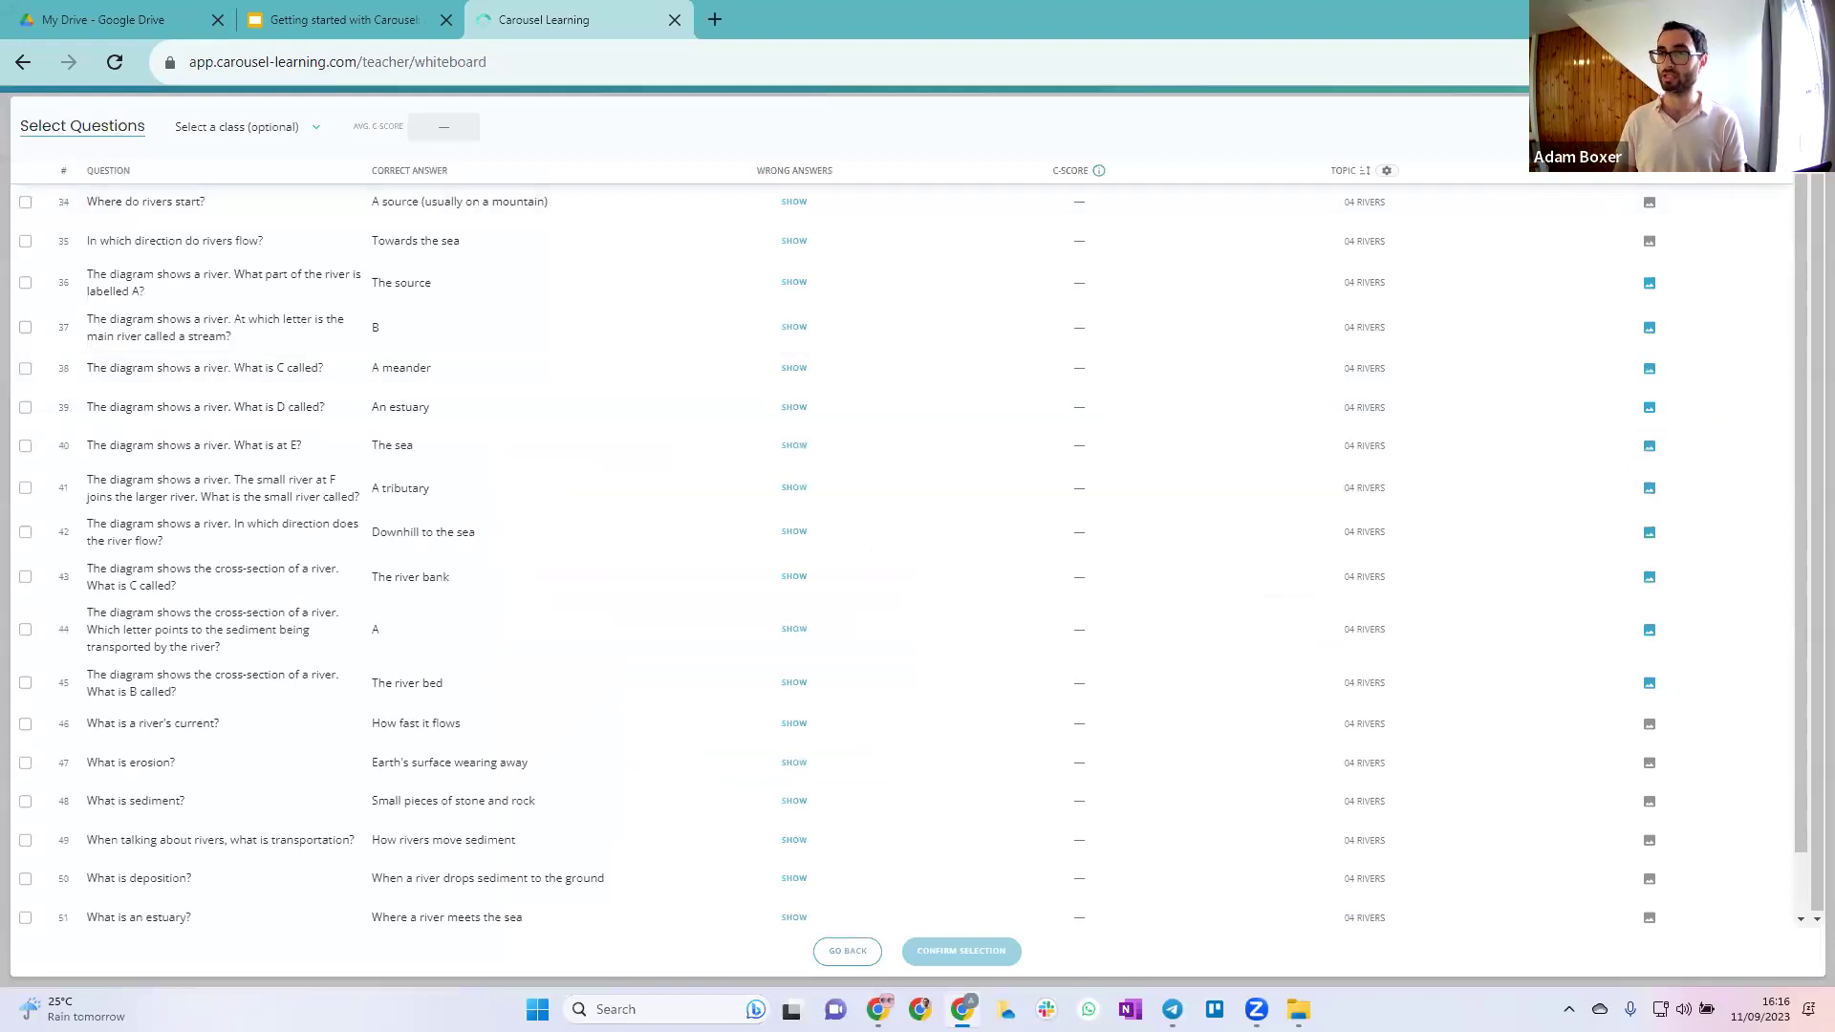
left_click(25, 241)
left_click(25, 532)
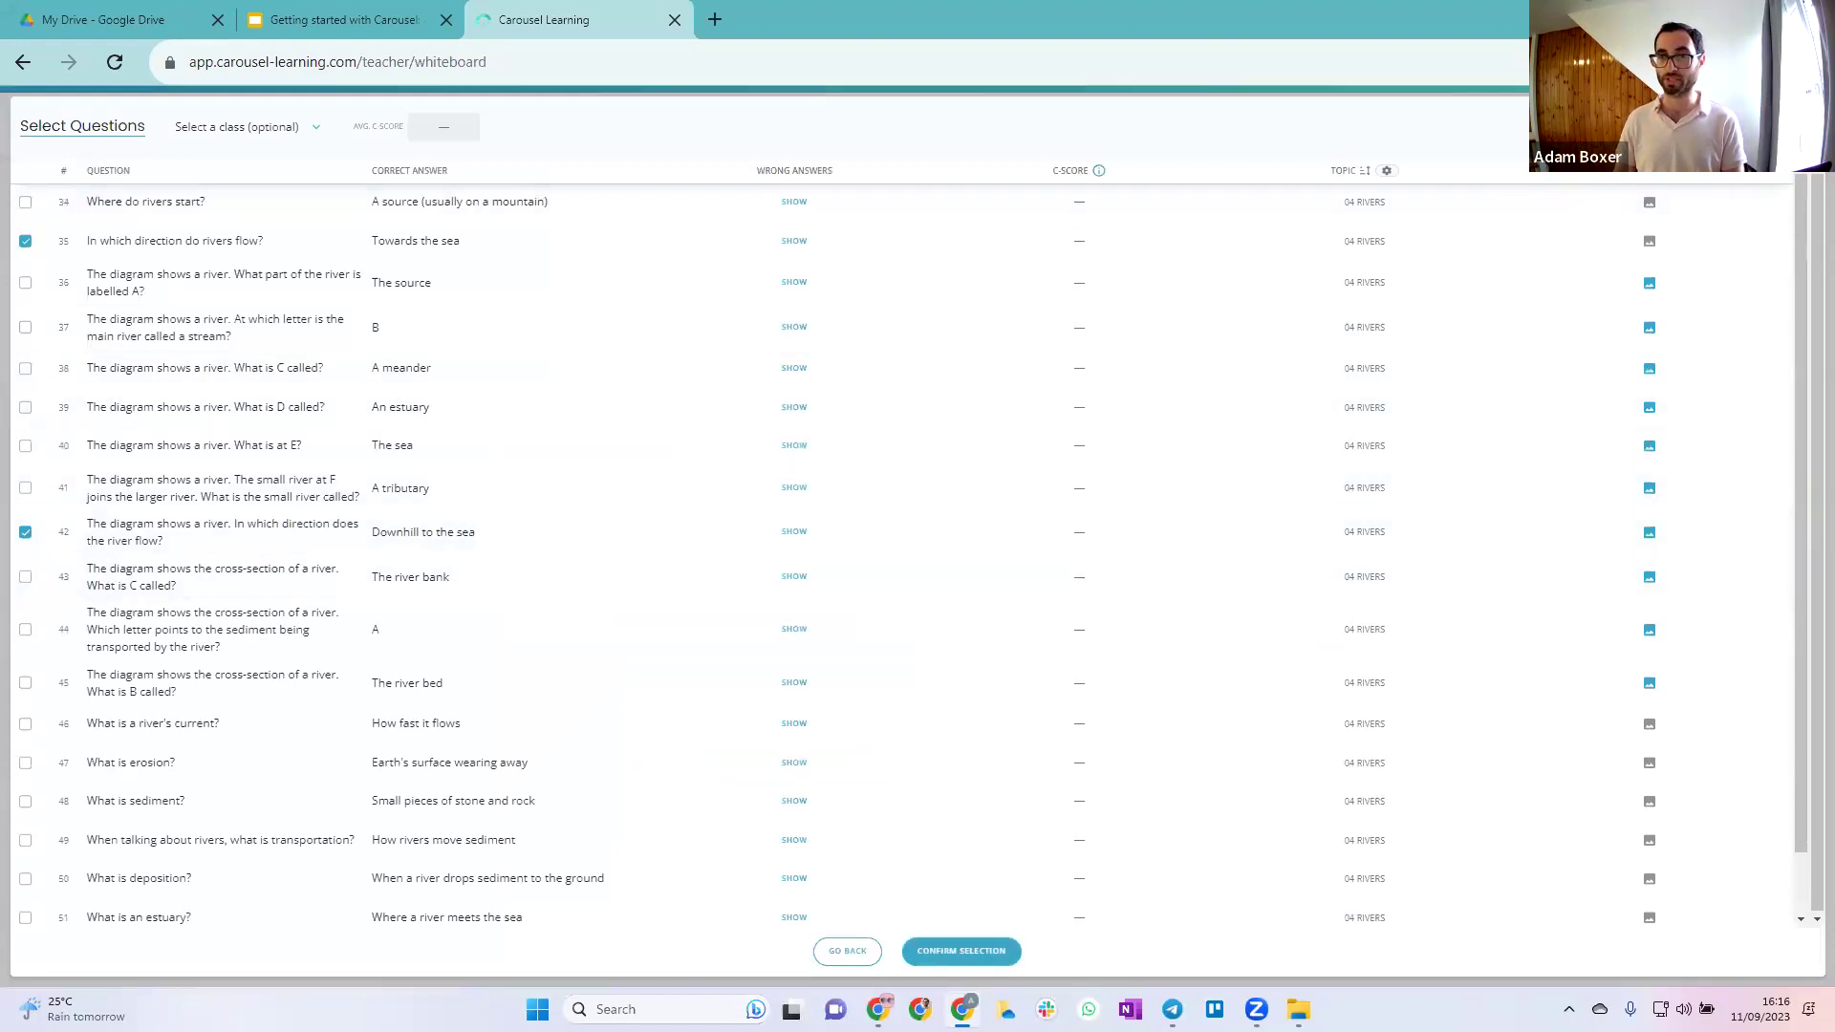
left_click(25, 531)
scroll(38, 602, "down", 1)
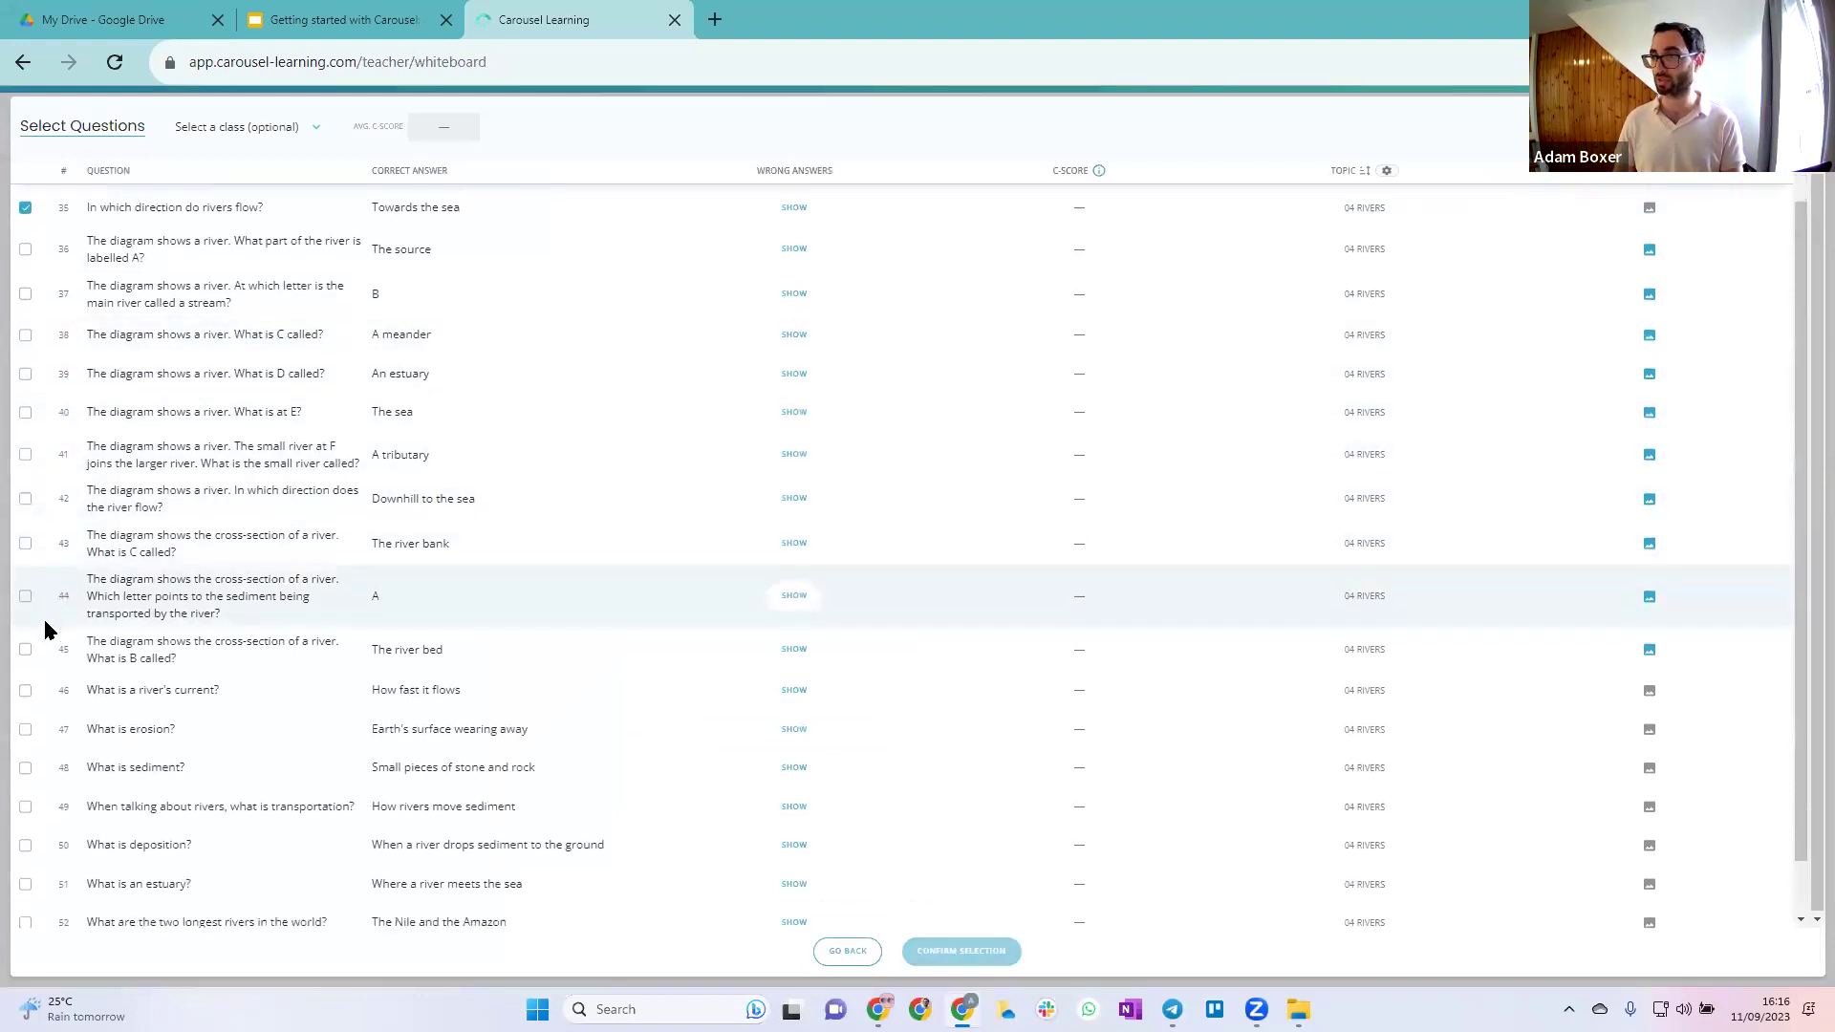
scroll(45, 631, "down", 1)
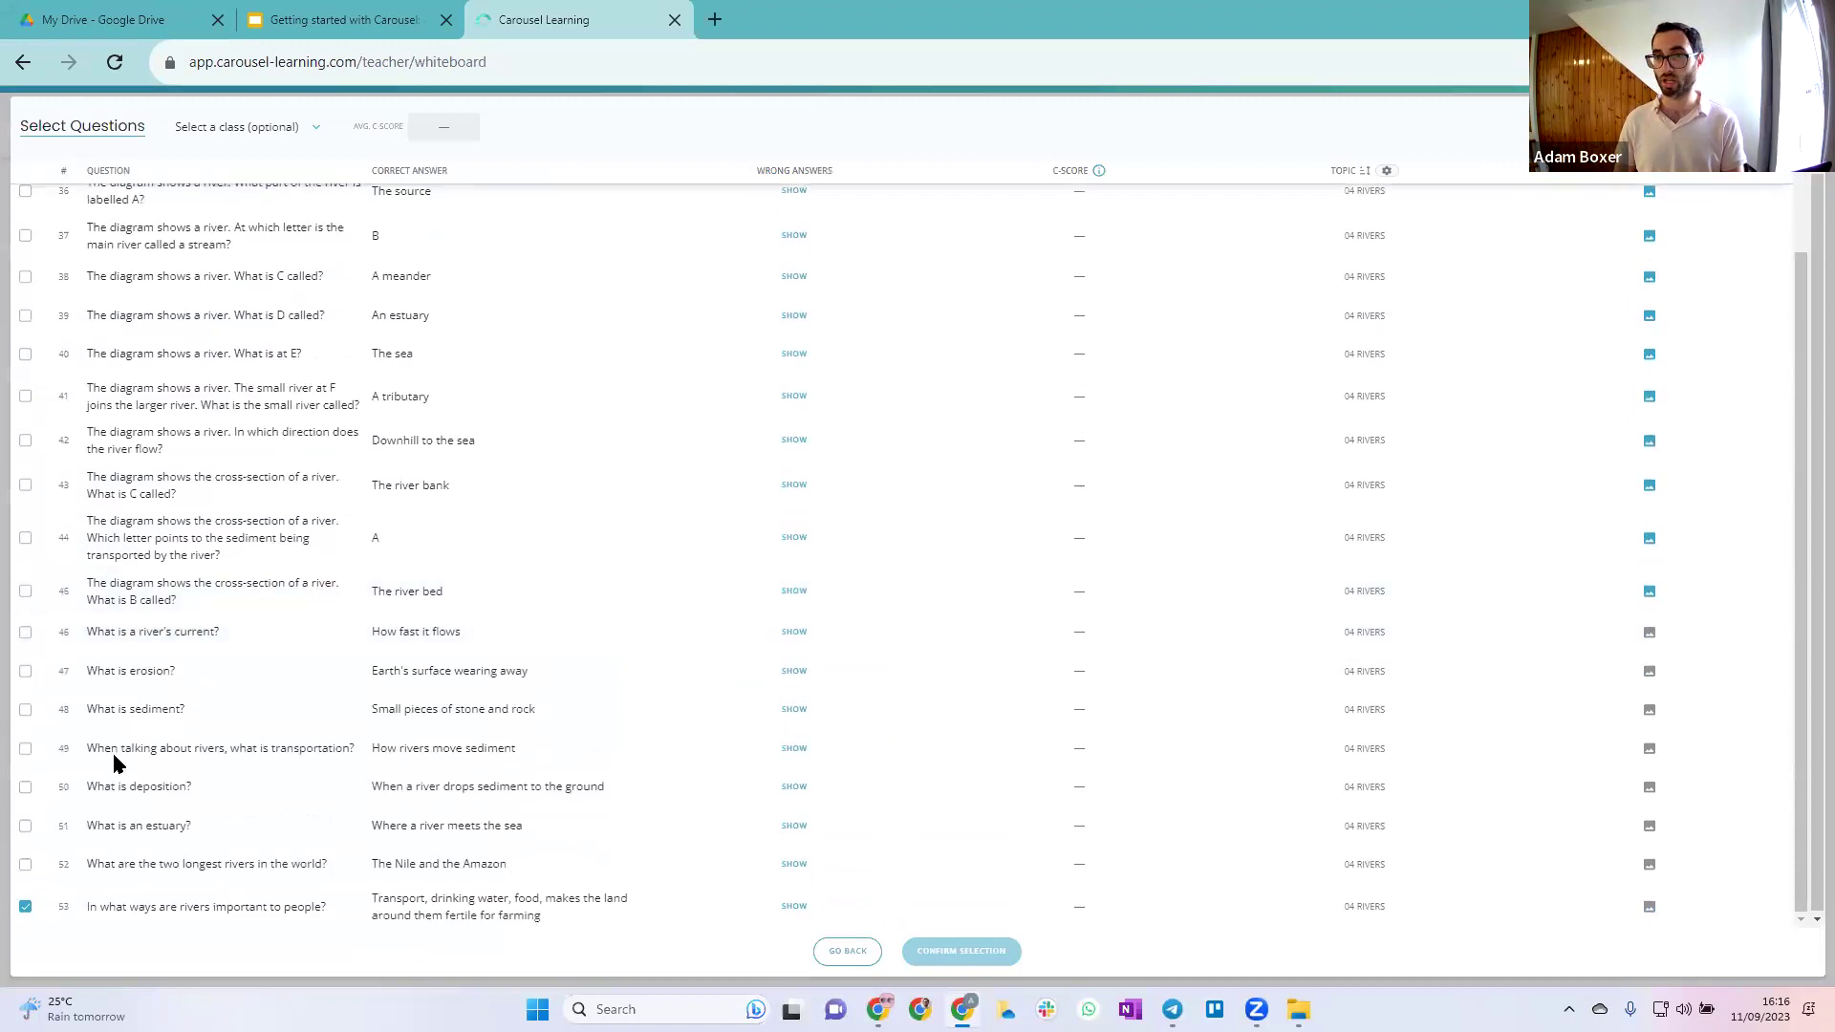
left_click(25, 749)
left_click(940, 950)
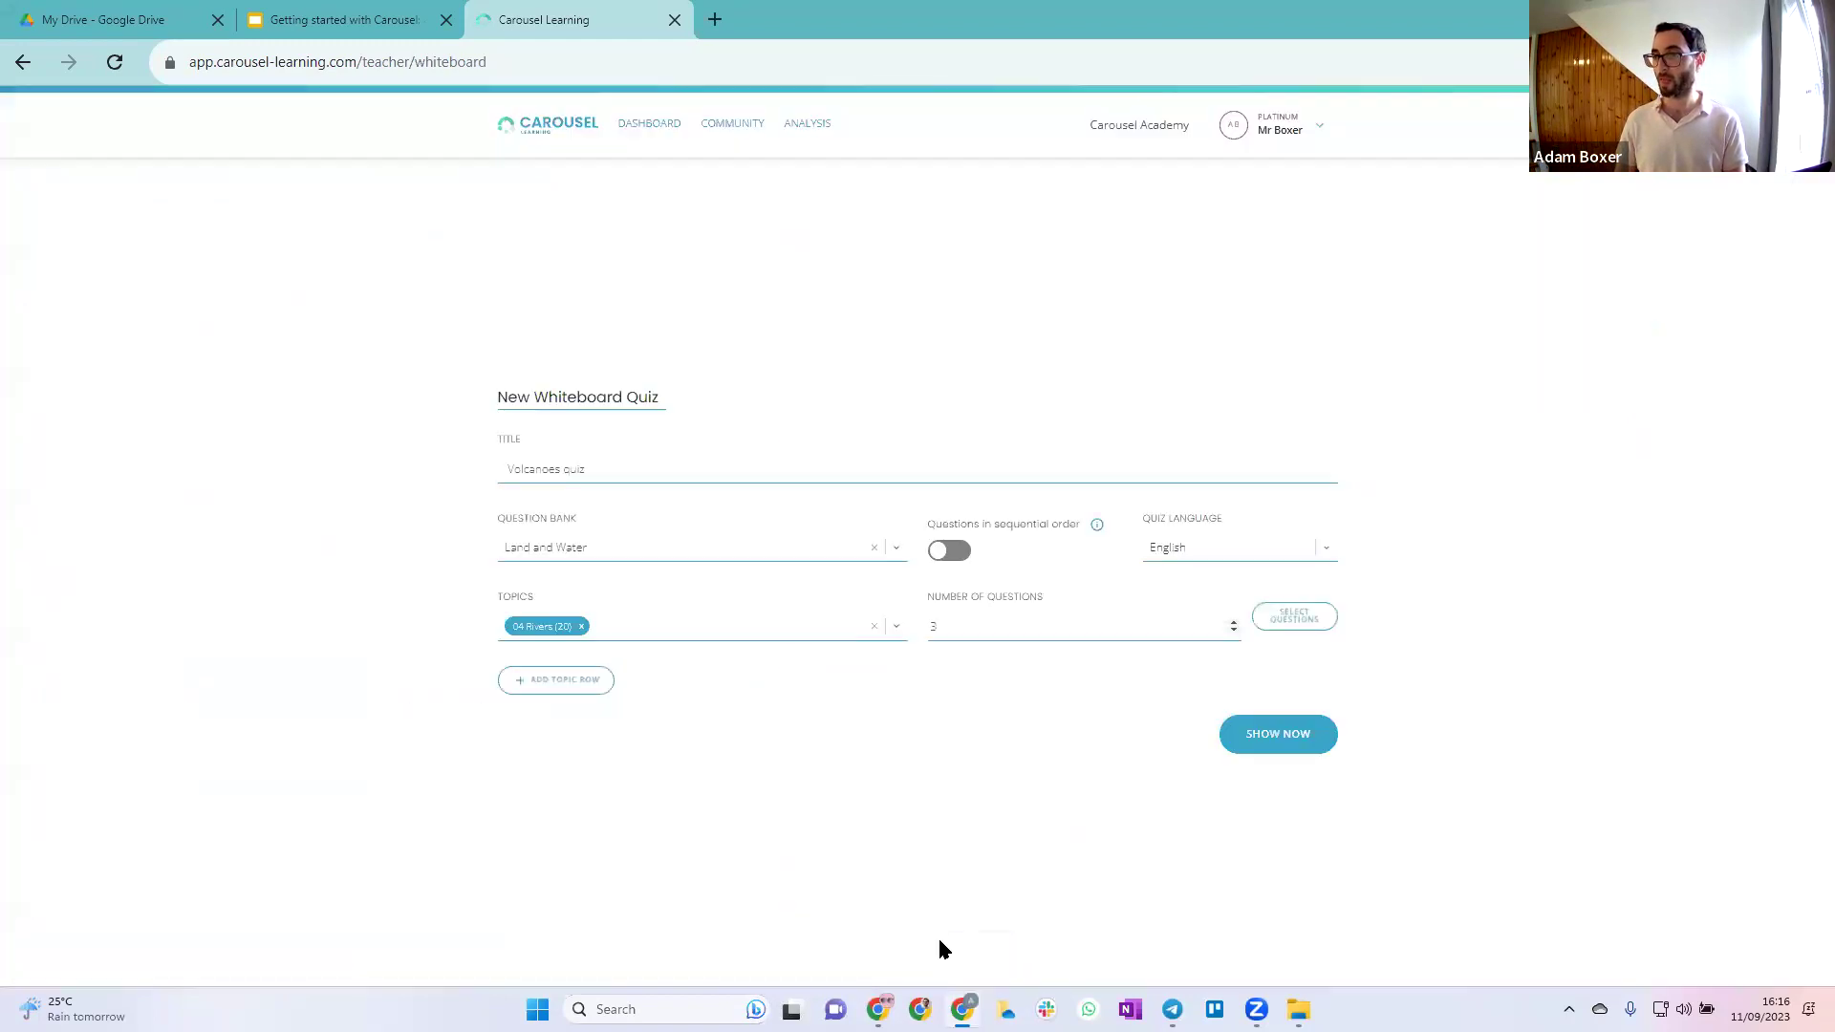
Add a second topic row for 08 Volcanoes with 3 hand-picked questions, swapping 101 for 98
left_click(545, 685)
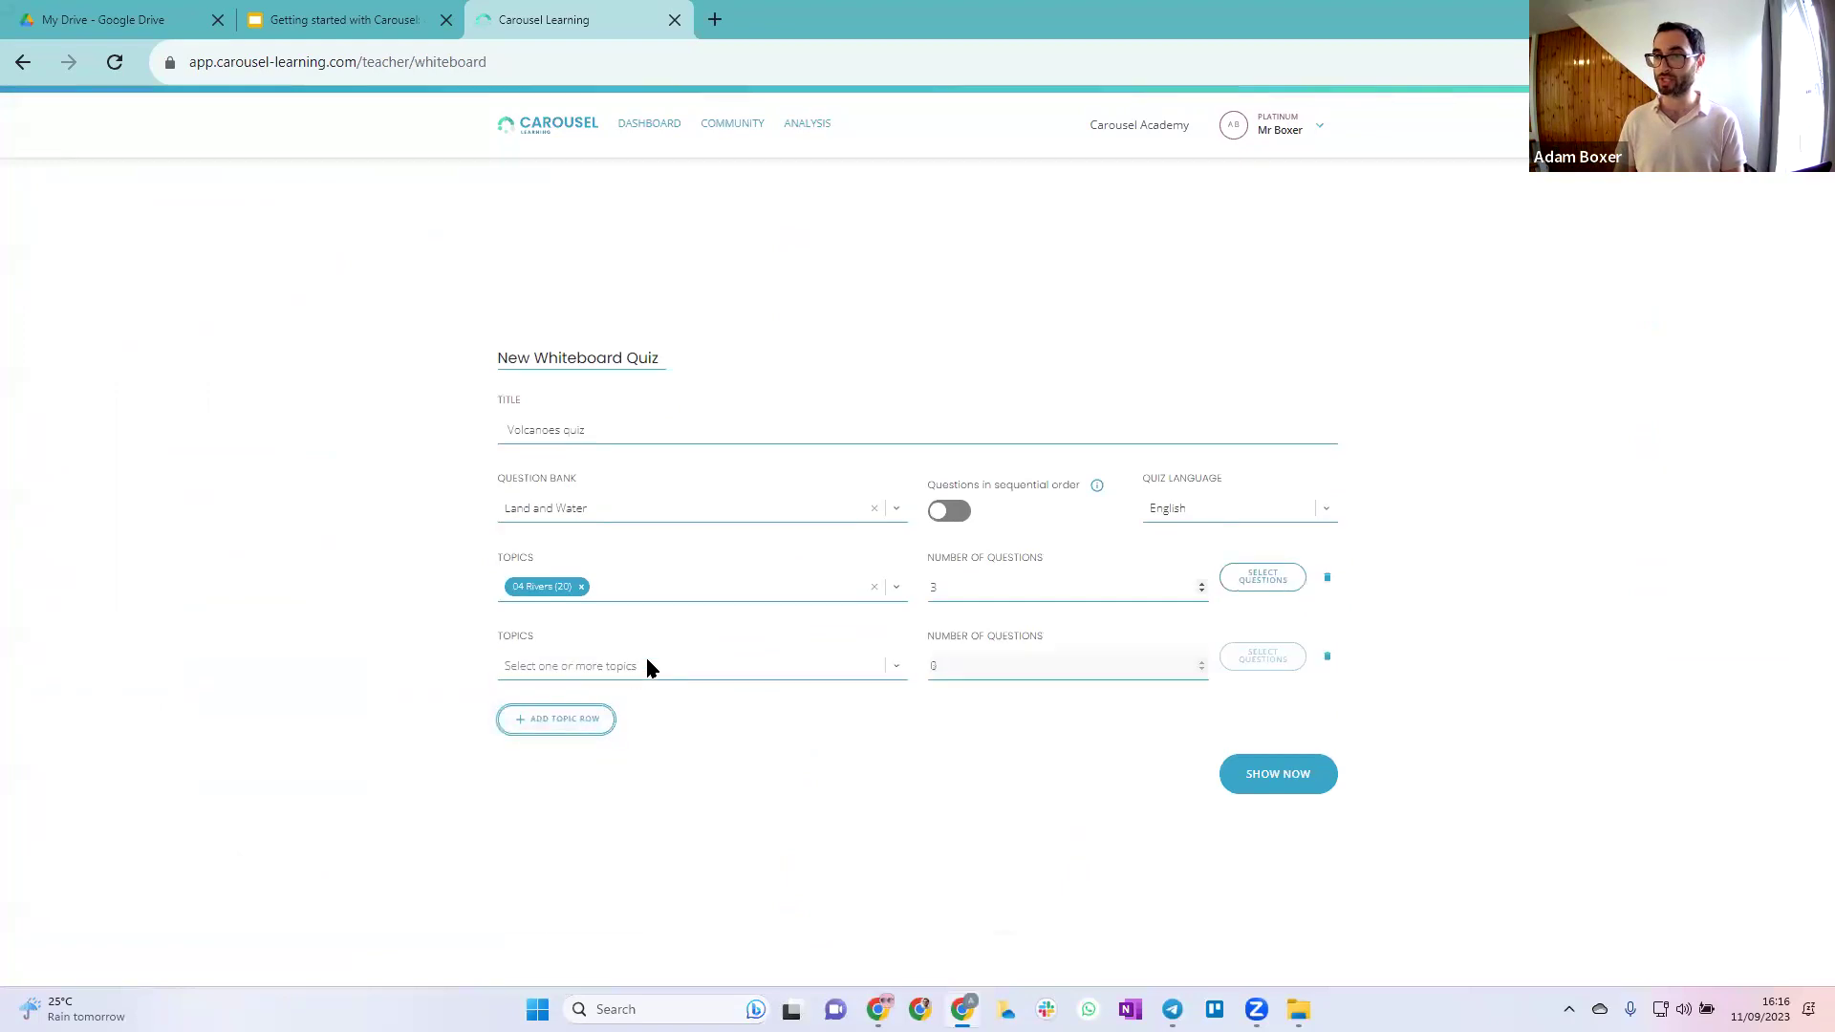
left_click(647, 664)
scroll(662, 827, "down", 1)
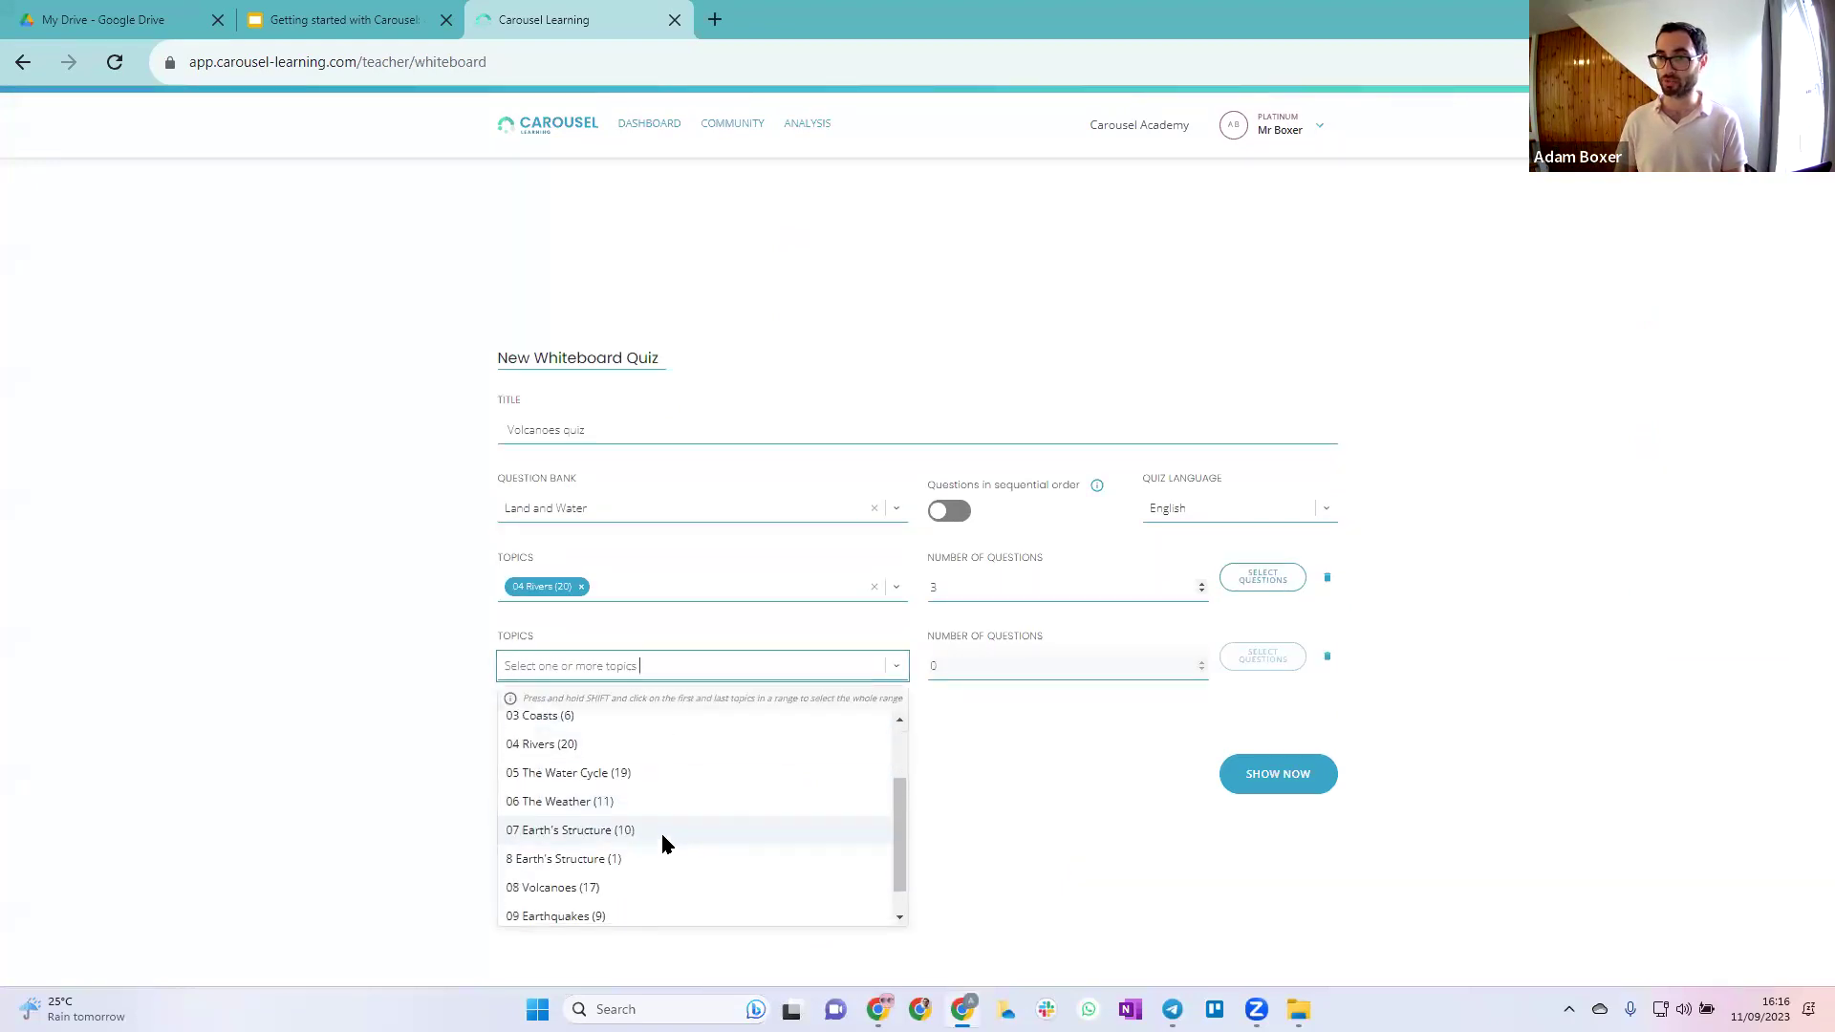
left_click(631, 885)
left_click(1007, 662)
key("BackSpace")
type("3")
left_click(1241, 671)
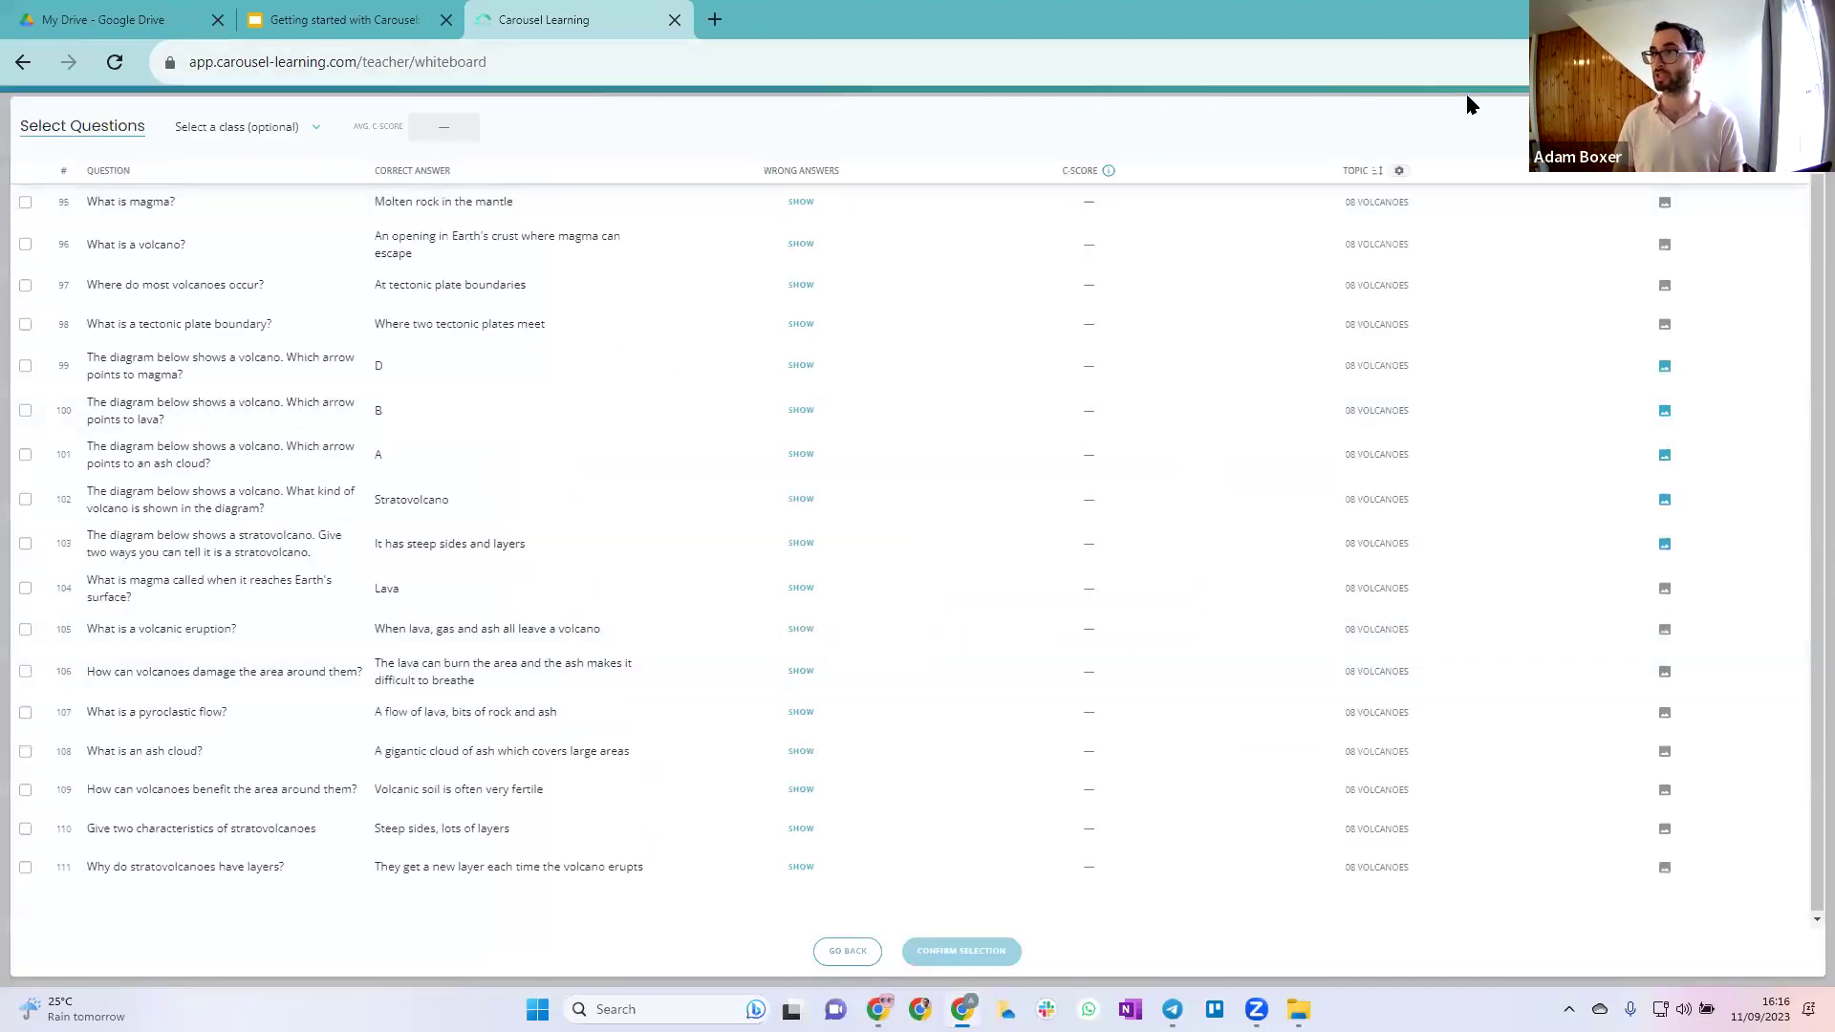
left_click(25, 454)
left_click(25, 324)
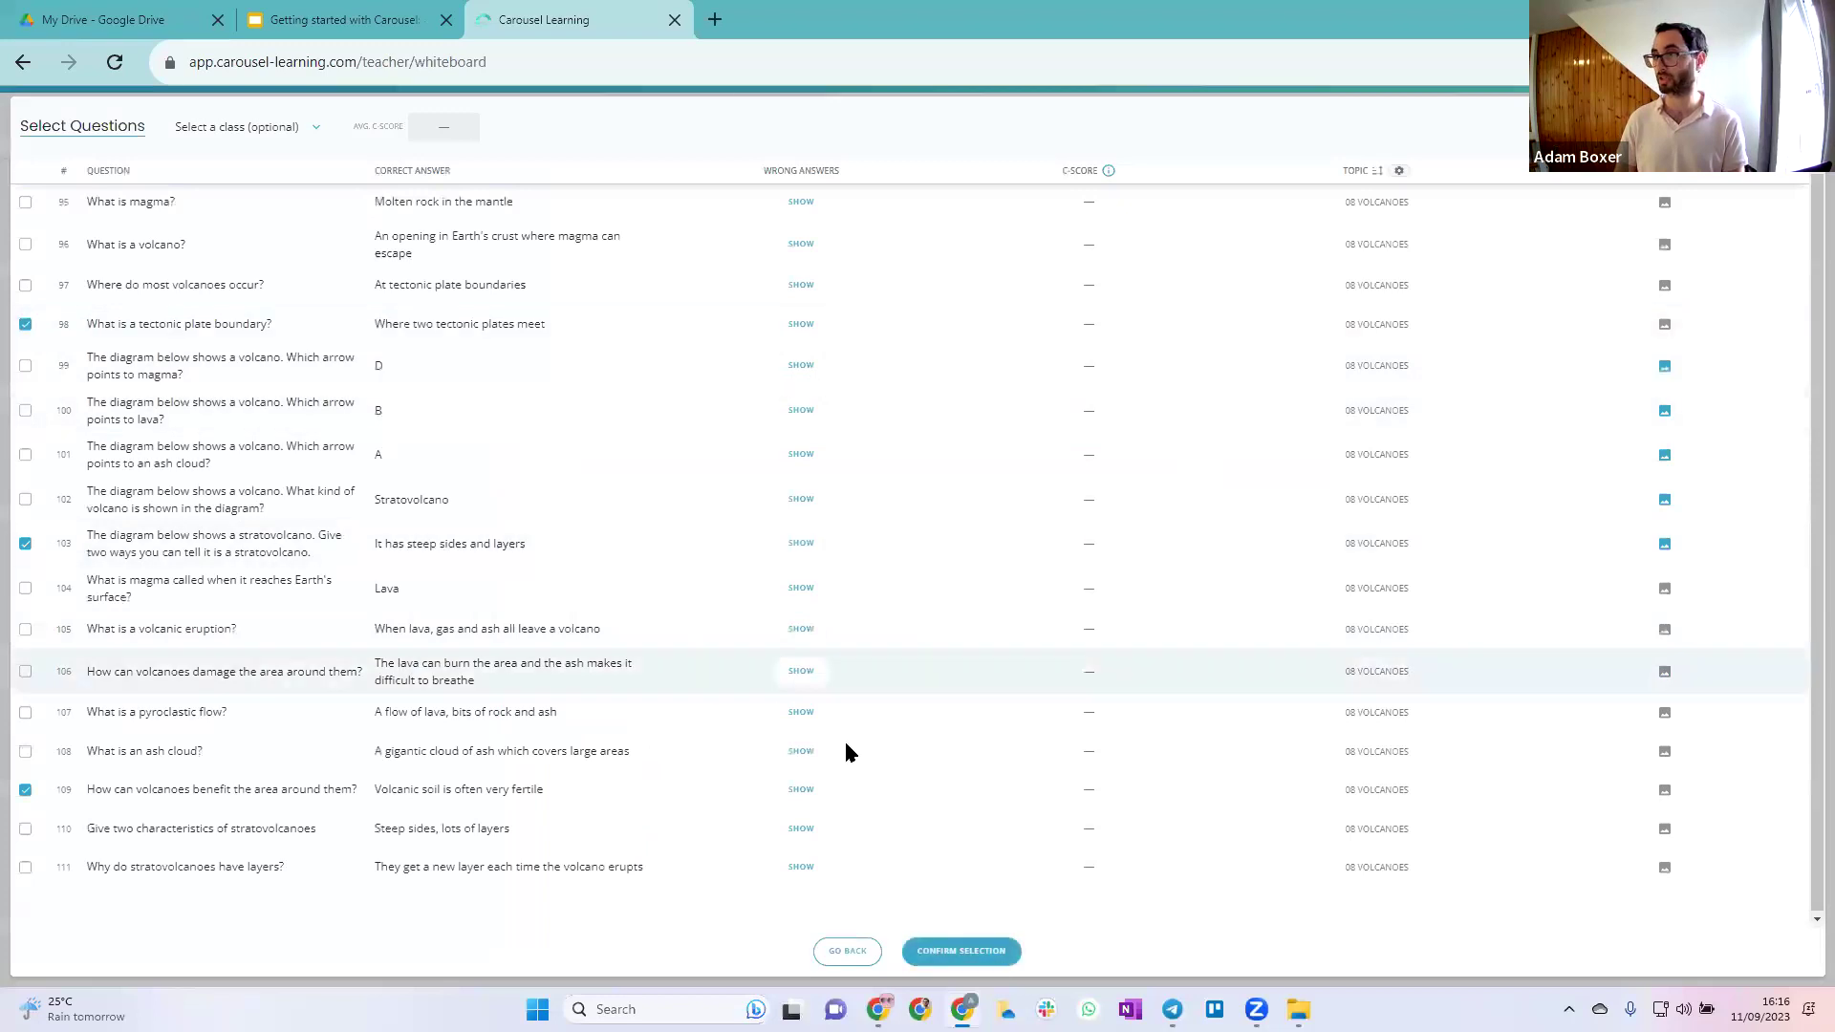
left_click(958, 951)
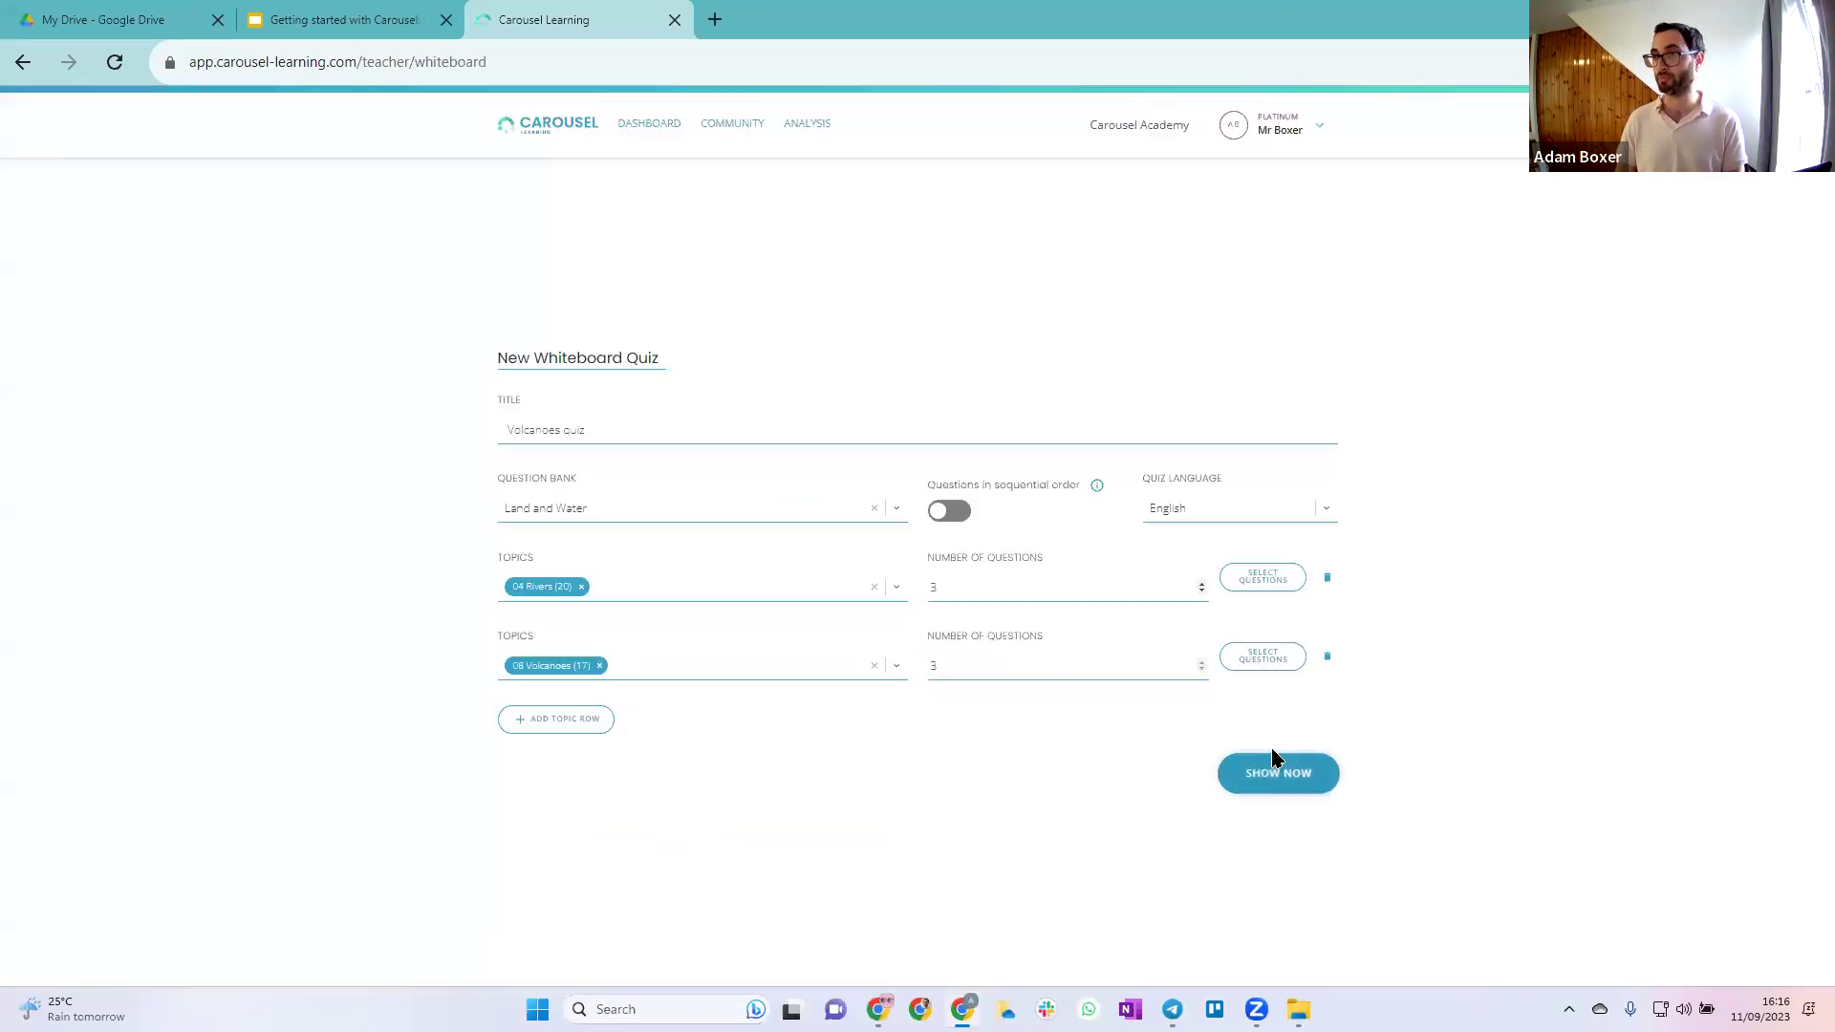
Show the quiz now with questions in sequential order, maximised to fill the screen
left_click(961, 520)
left_click(1299, 783)
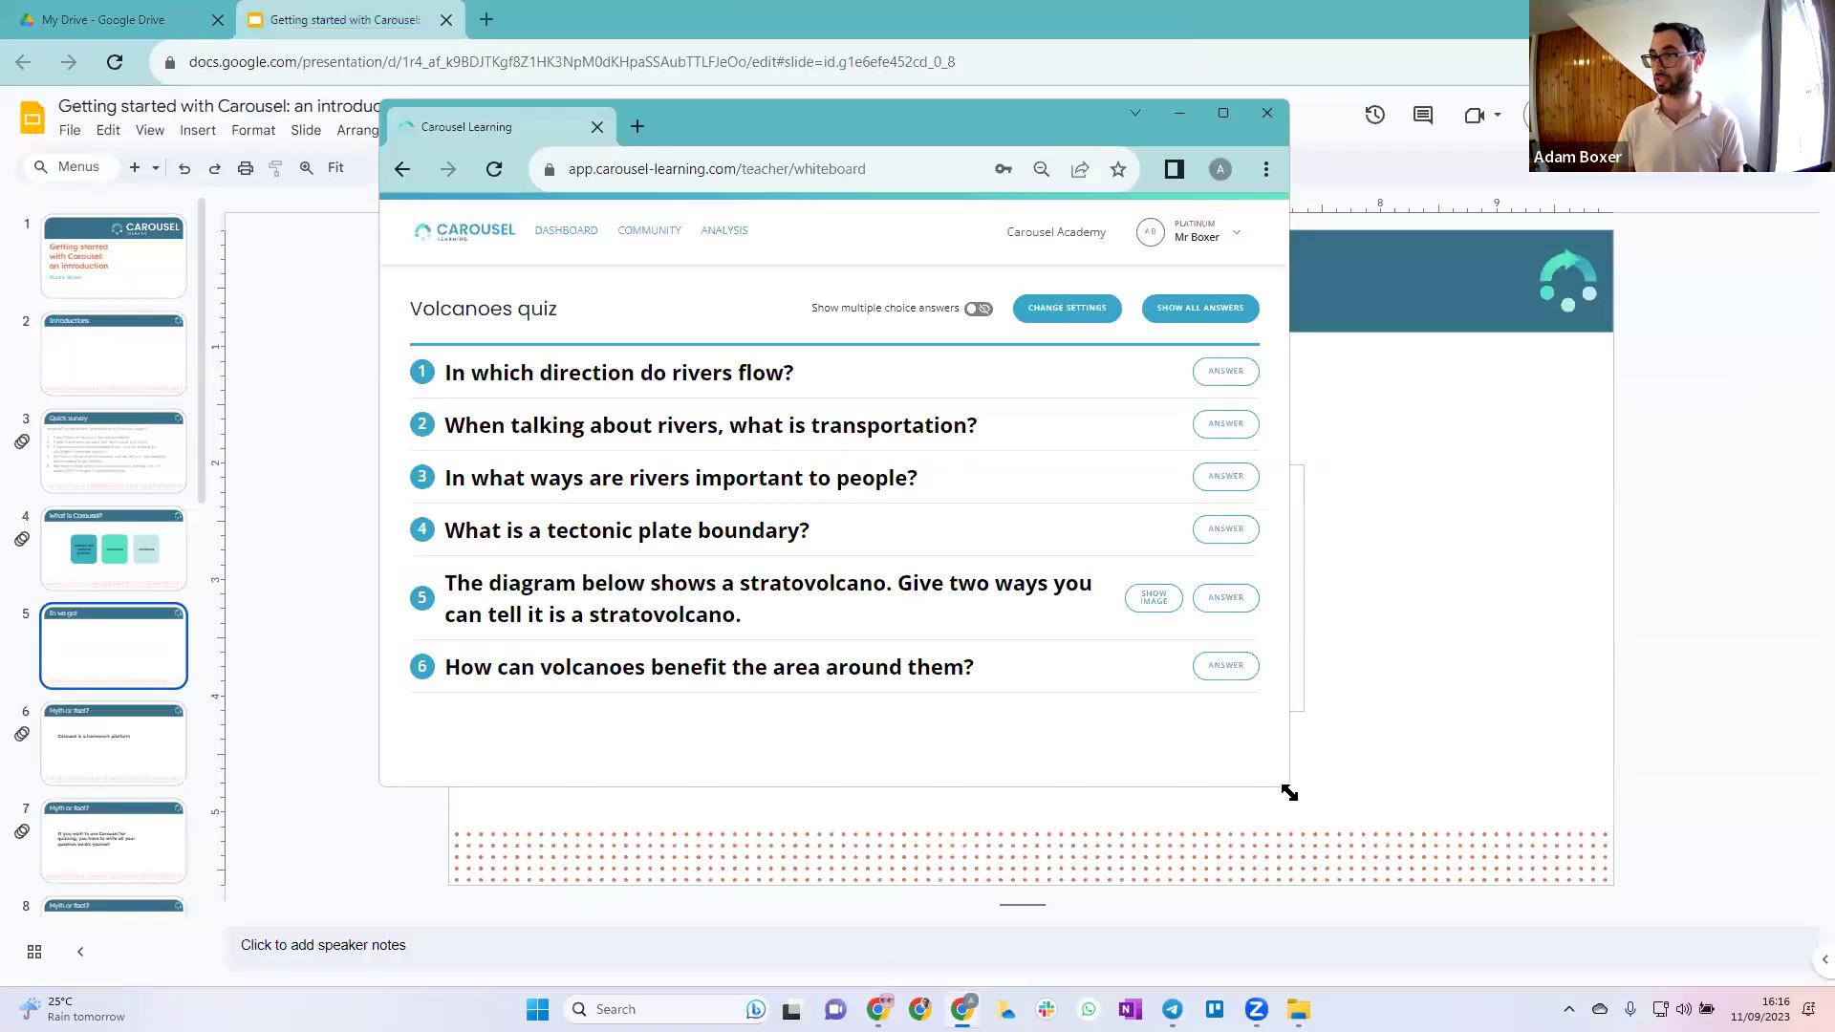
double_click(996, 96)
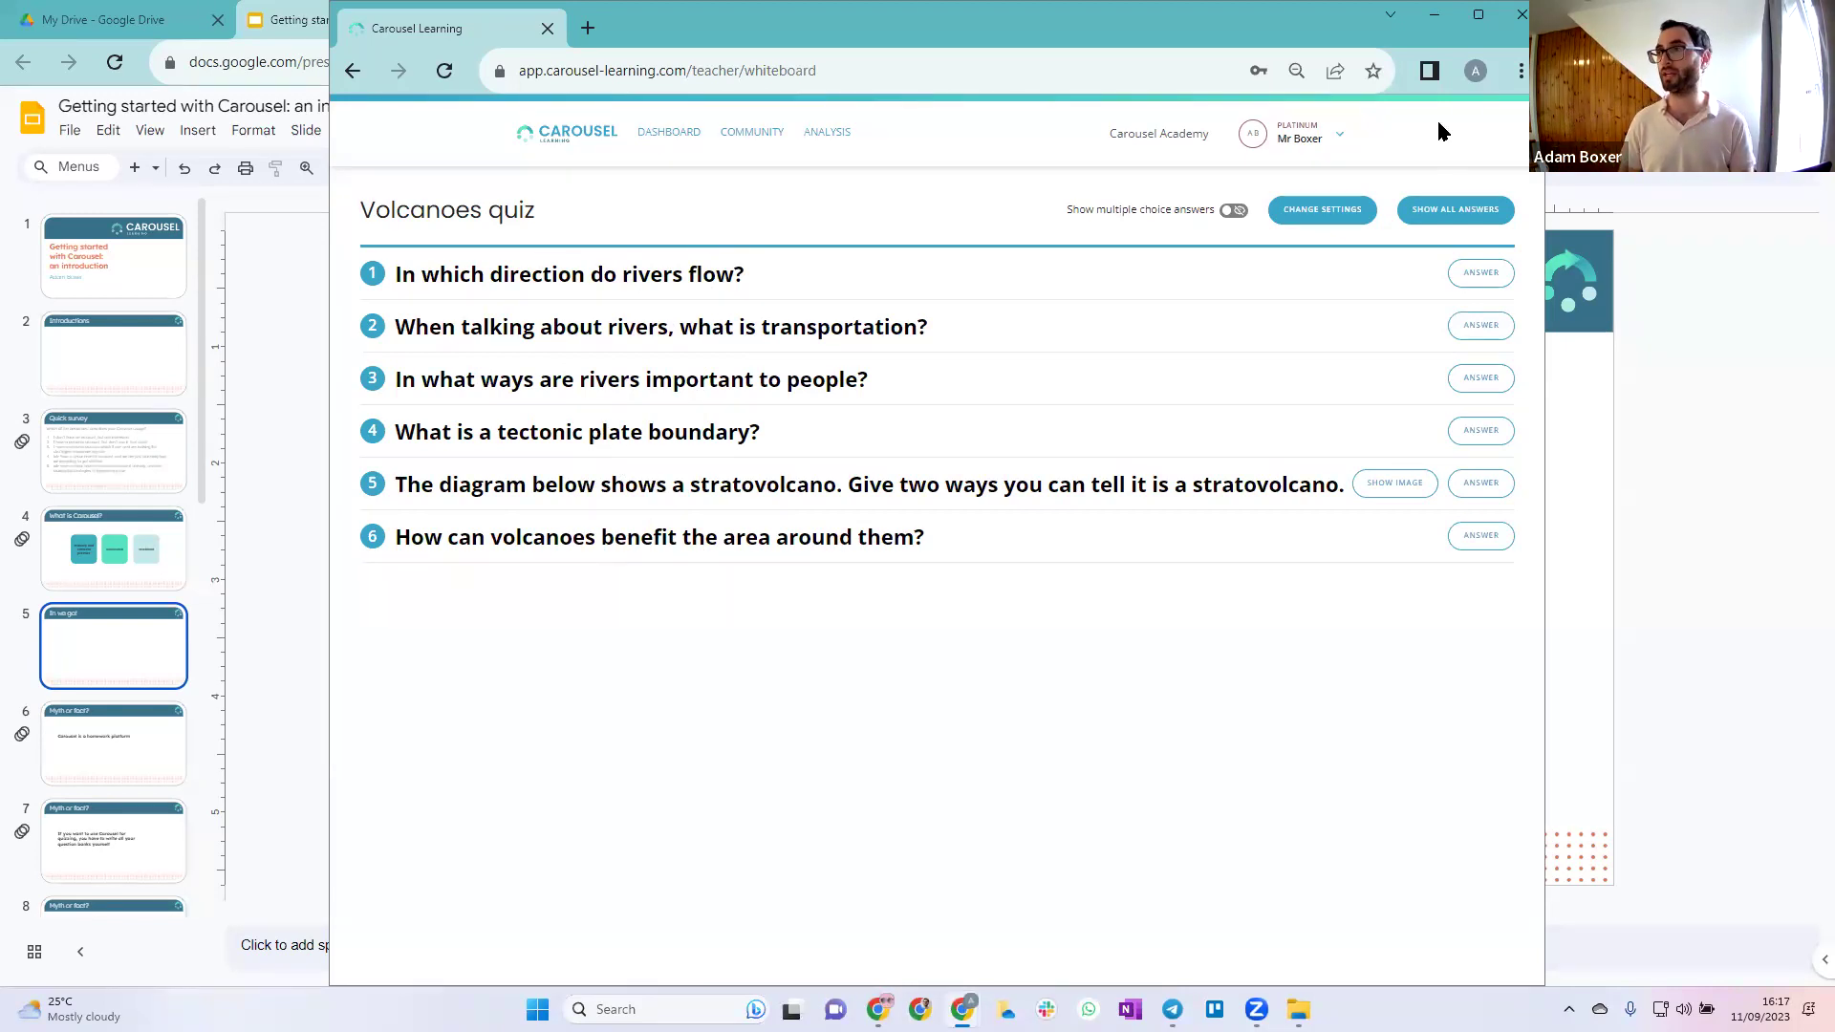
left_click(1478, 21)
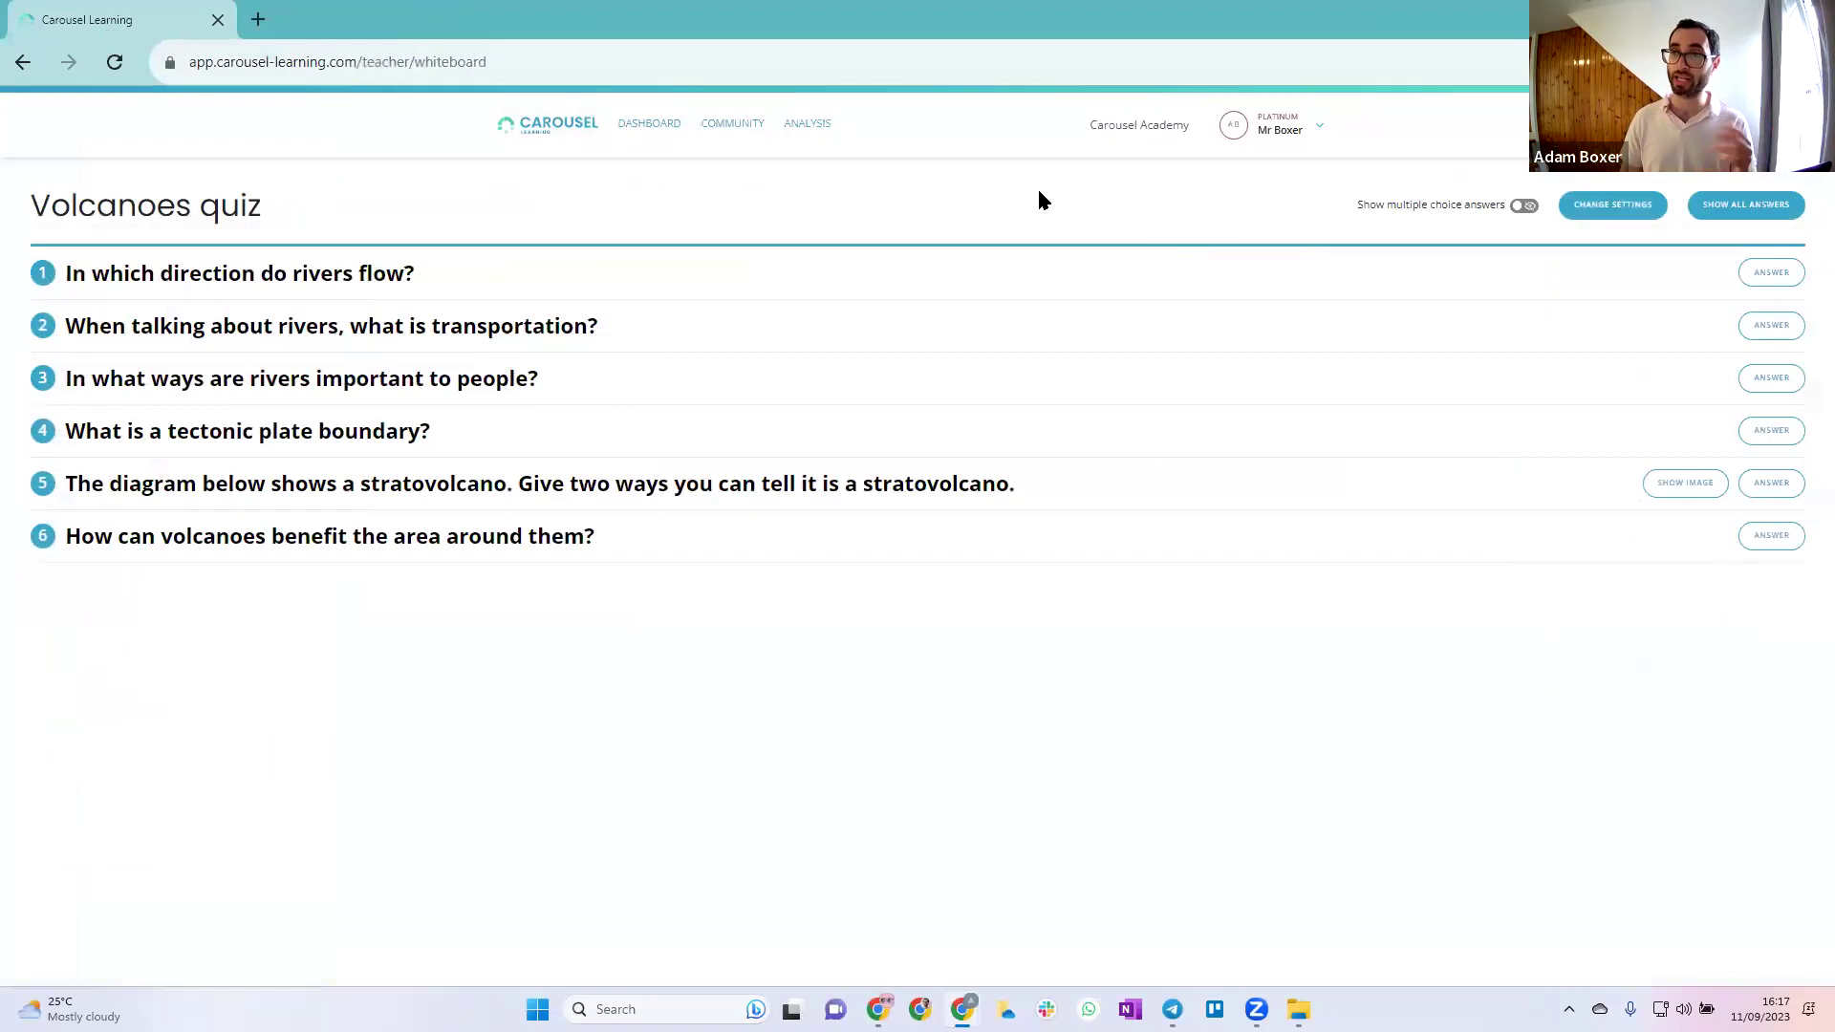
Close the whiteboard quiz and go back to the teacher dashboard
left_click(645, 125)
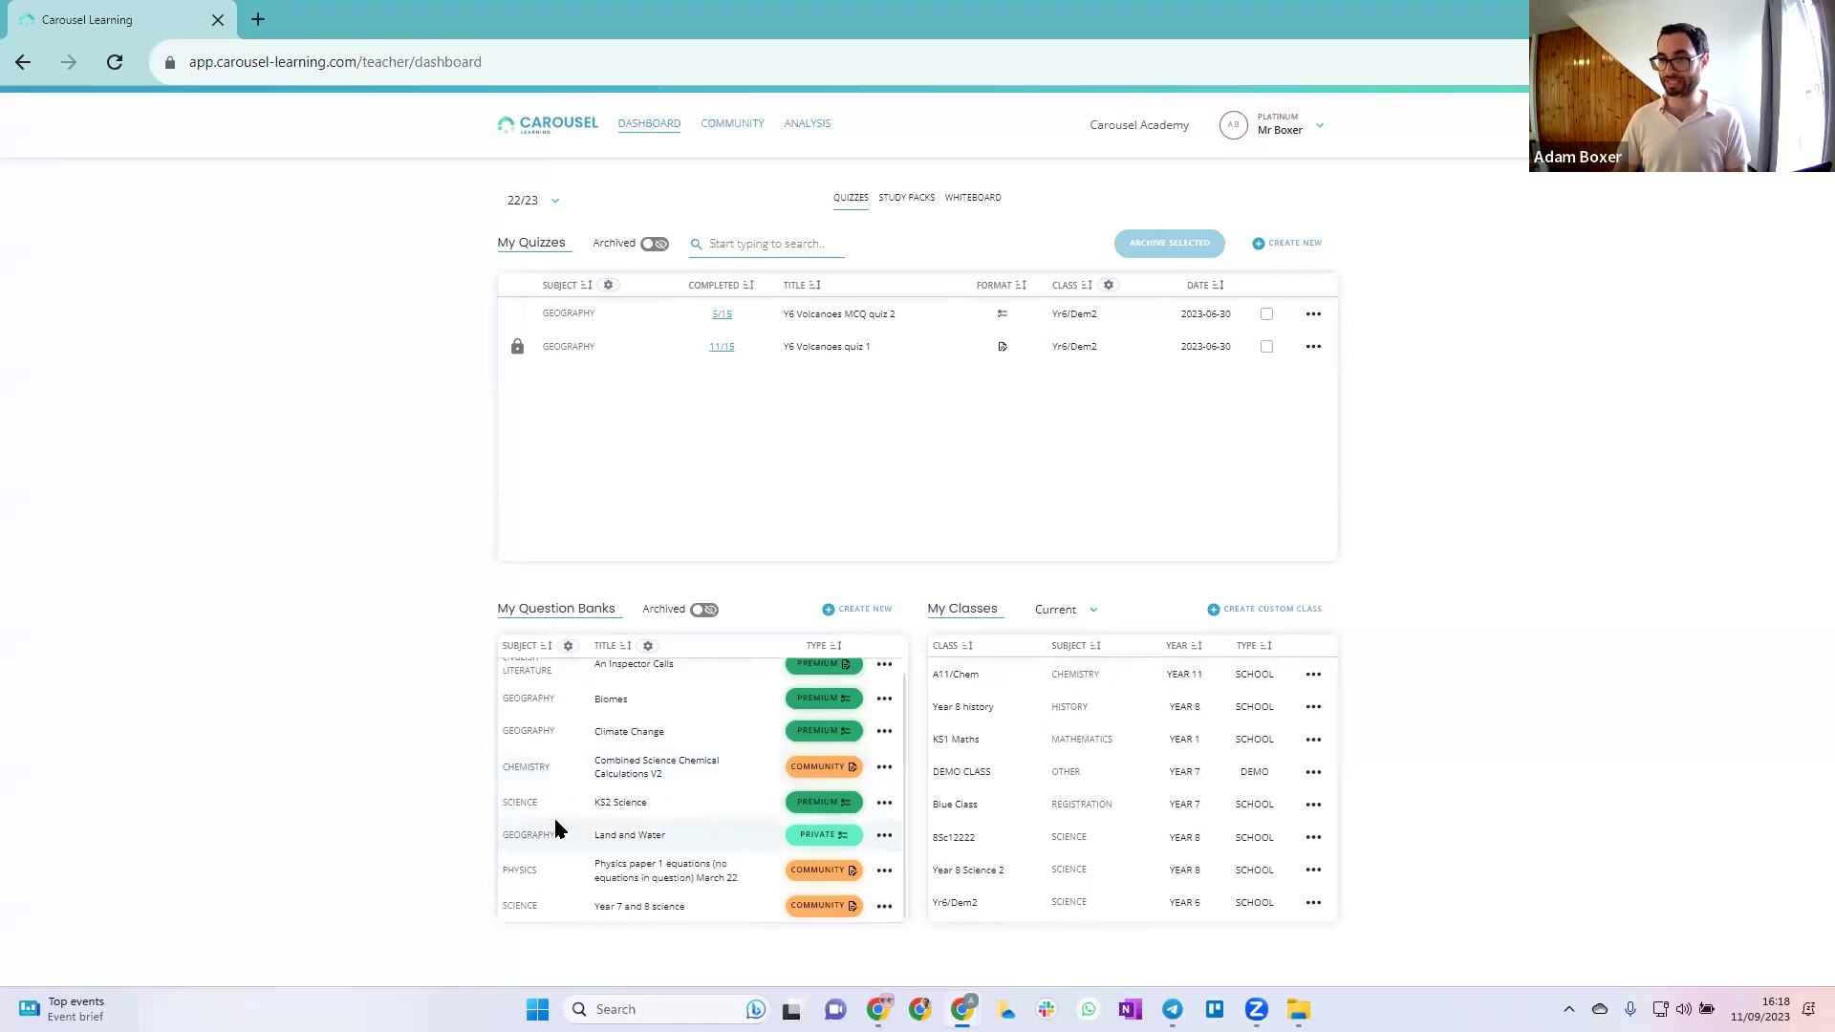
left_click(883, 838)
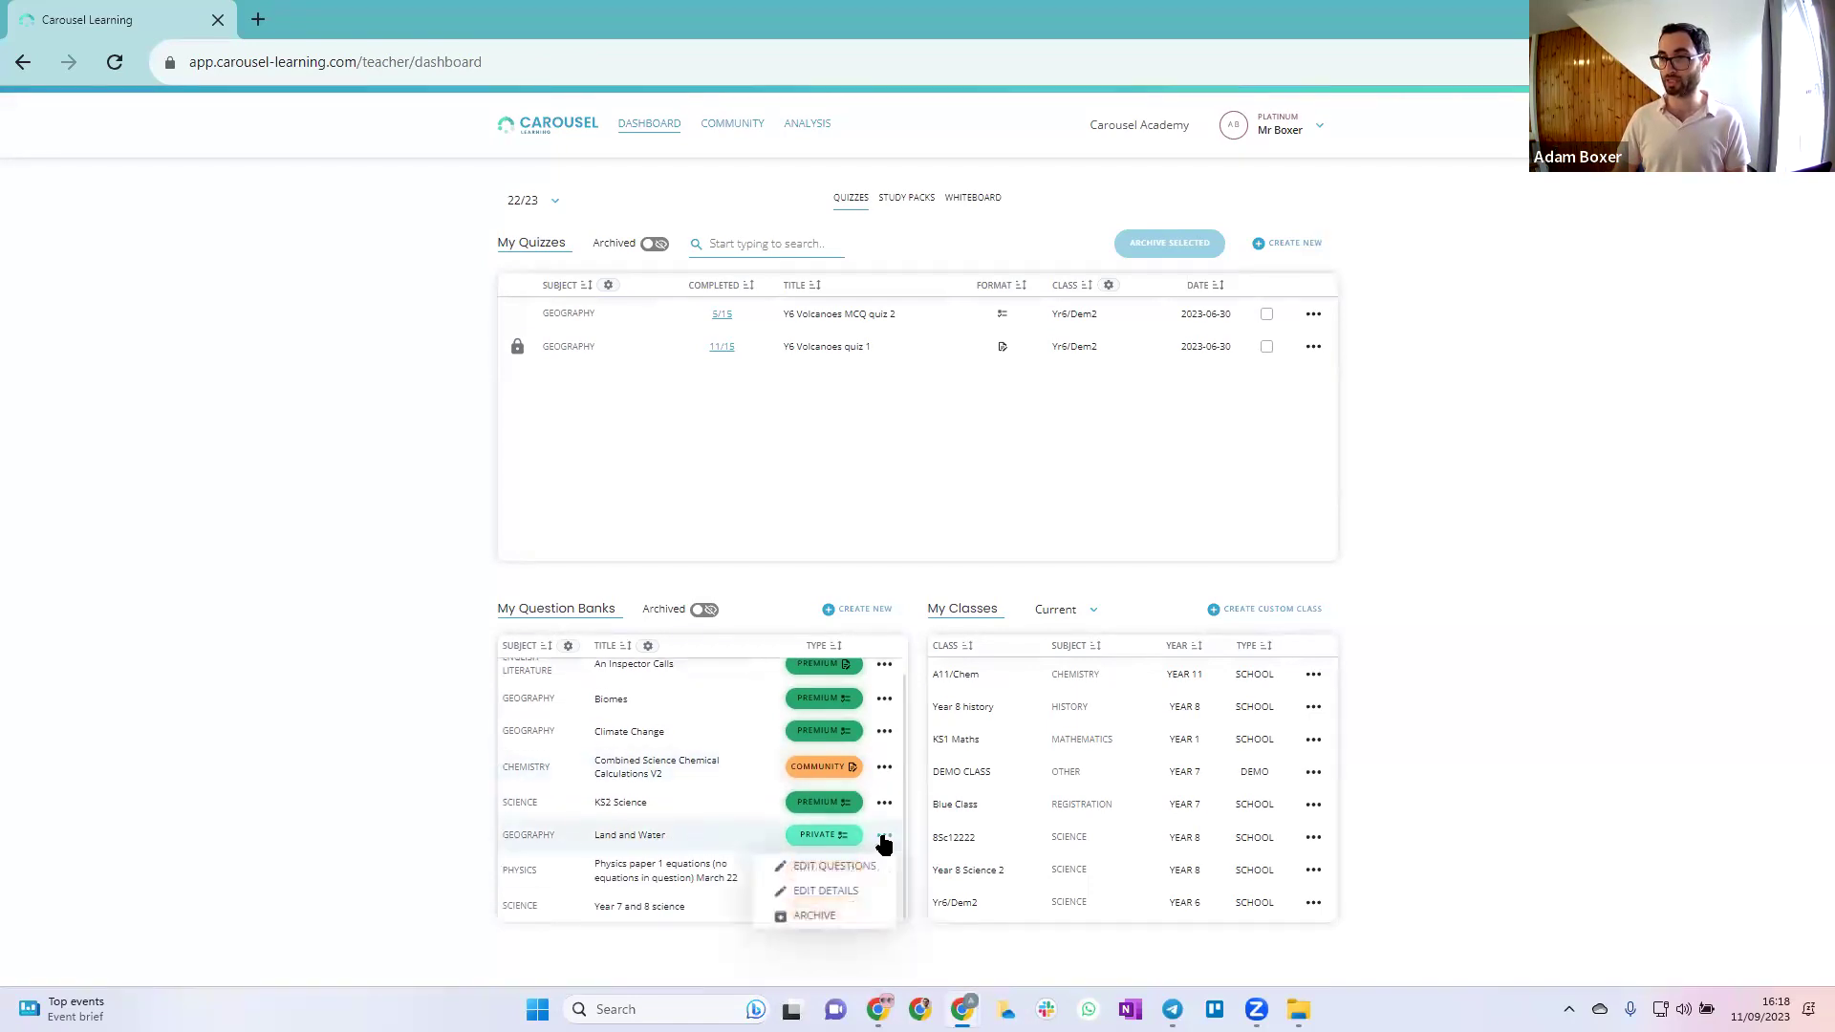
left_click(841, 865)
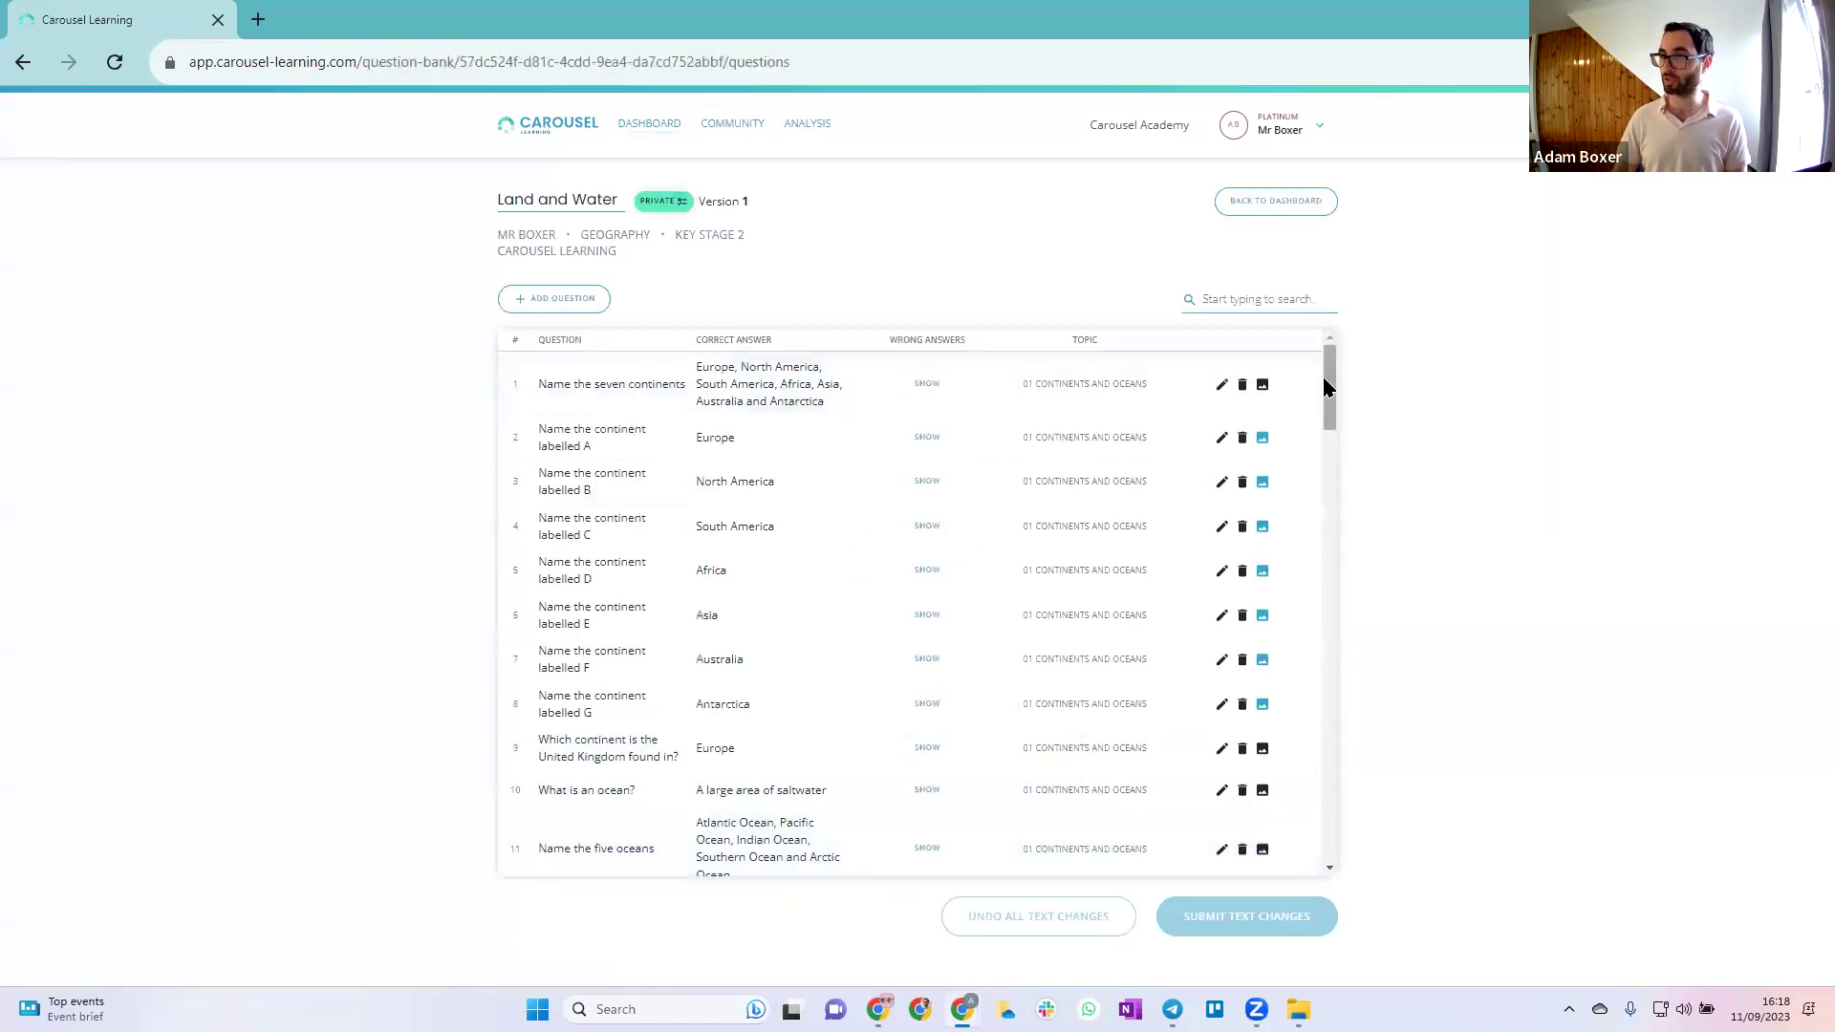
scroll(728, 483, "down", 5)
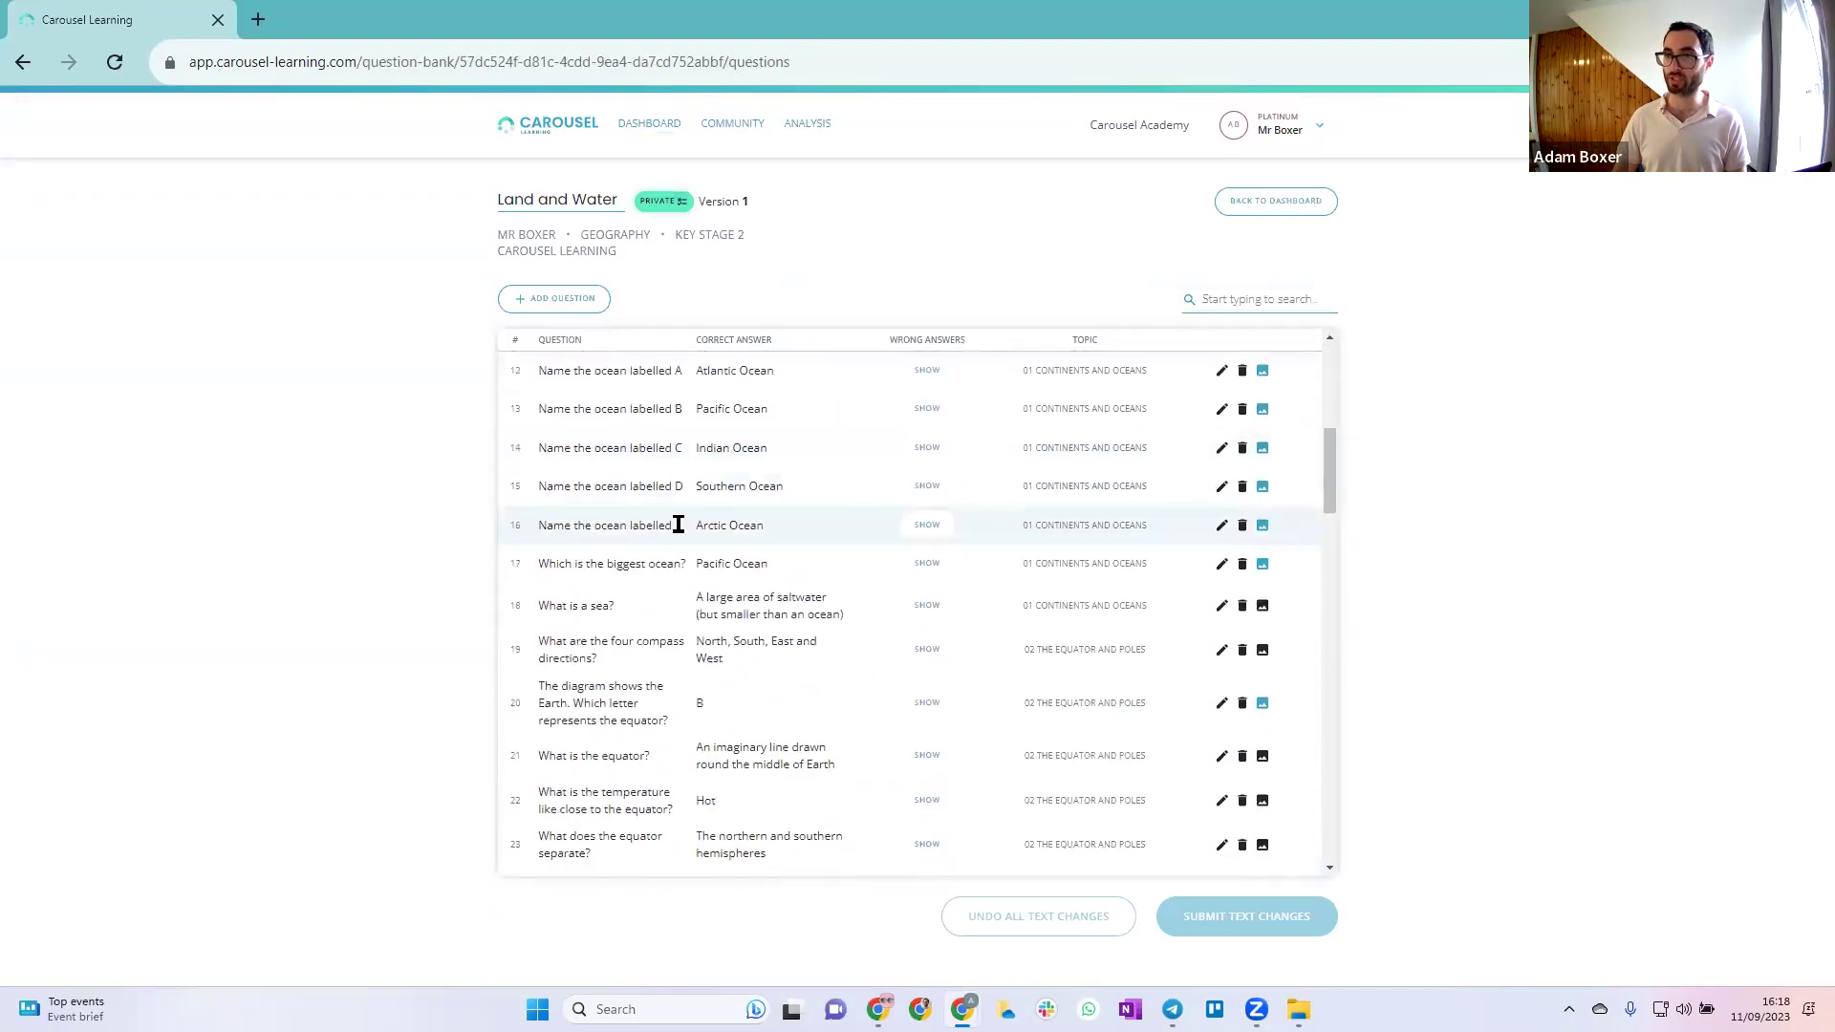
left_click(1262, 486)
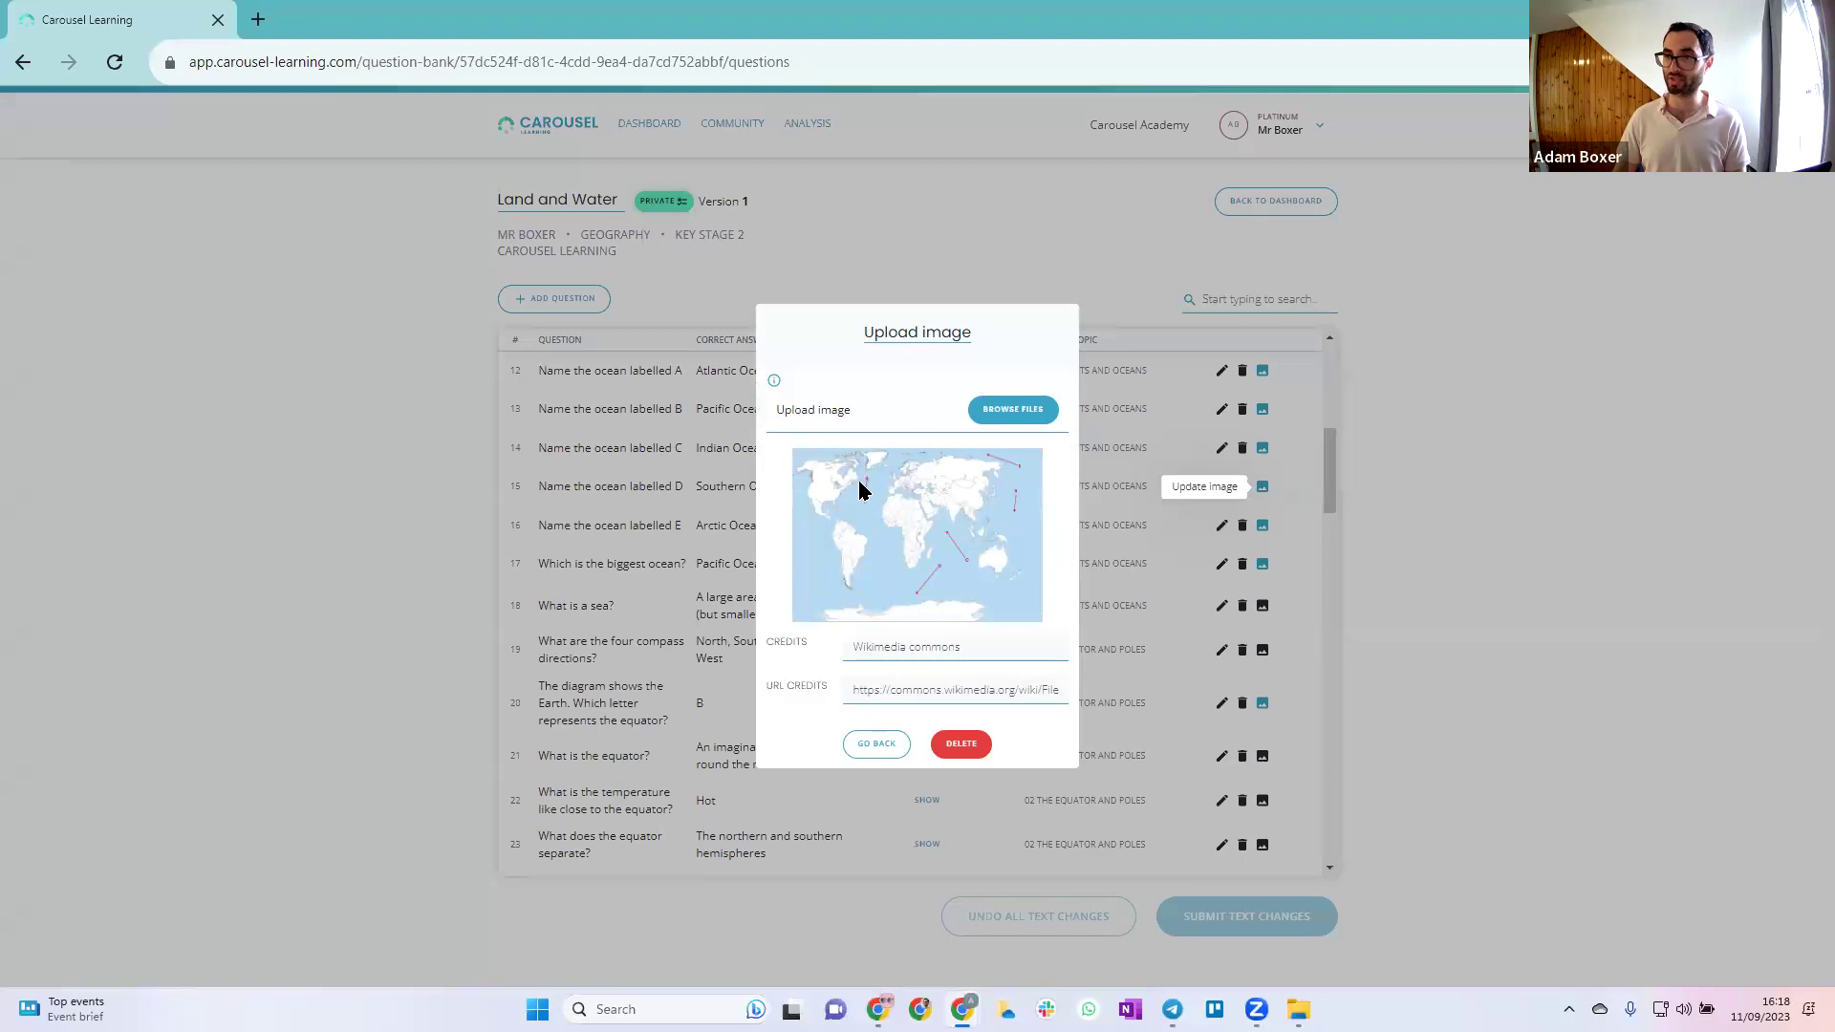
left_click(889, 746)
scroll(920, 734, "down", 10)
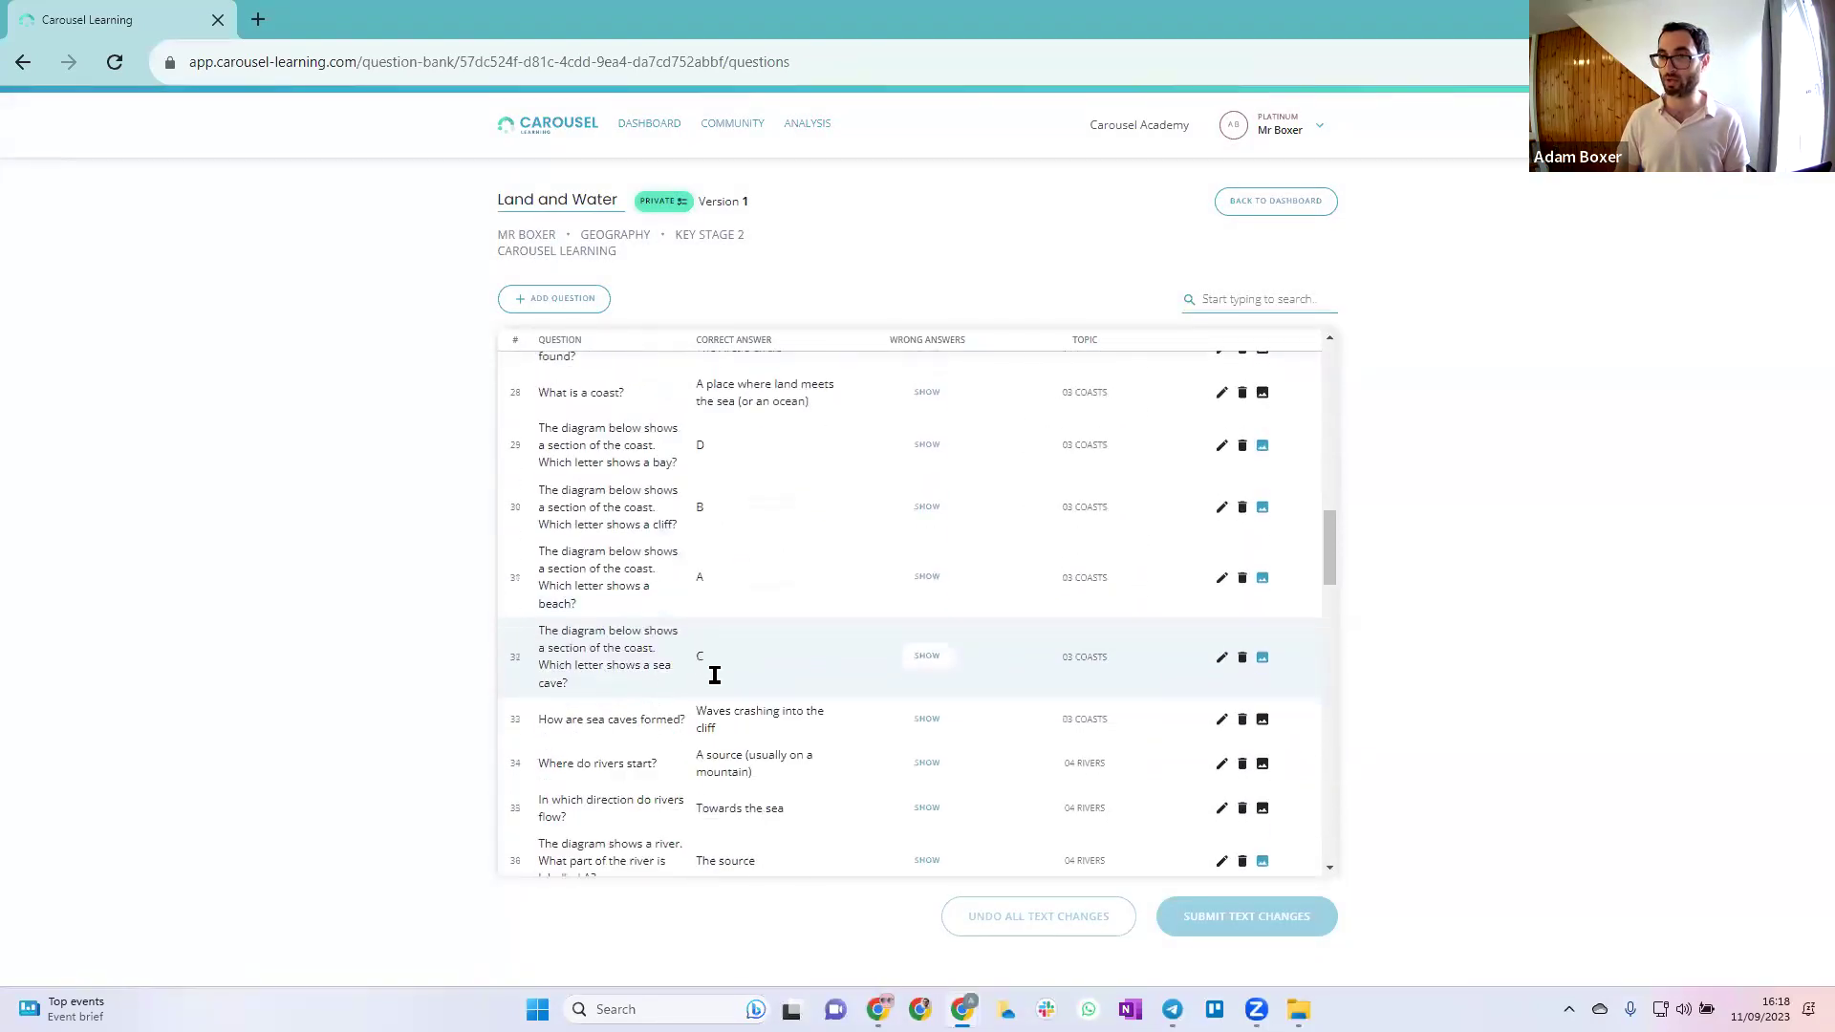
left_click(1263, 482)
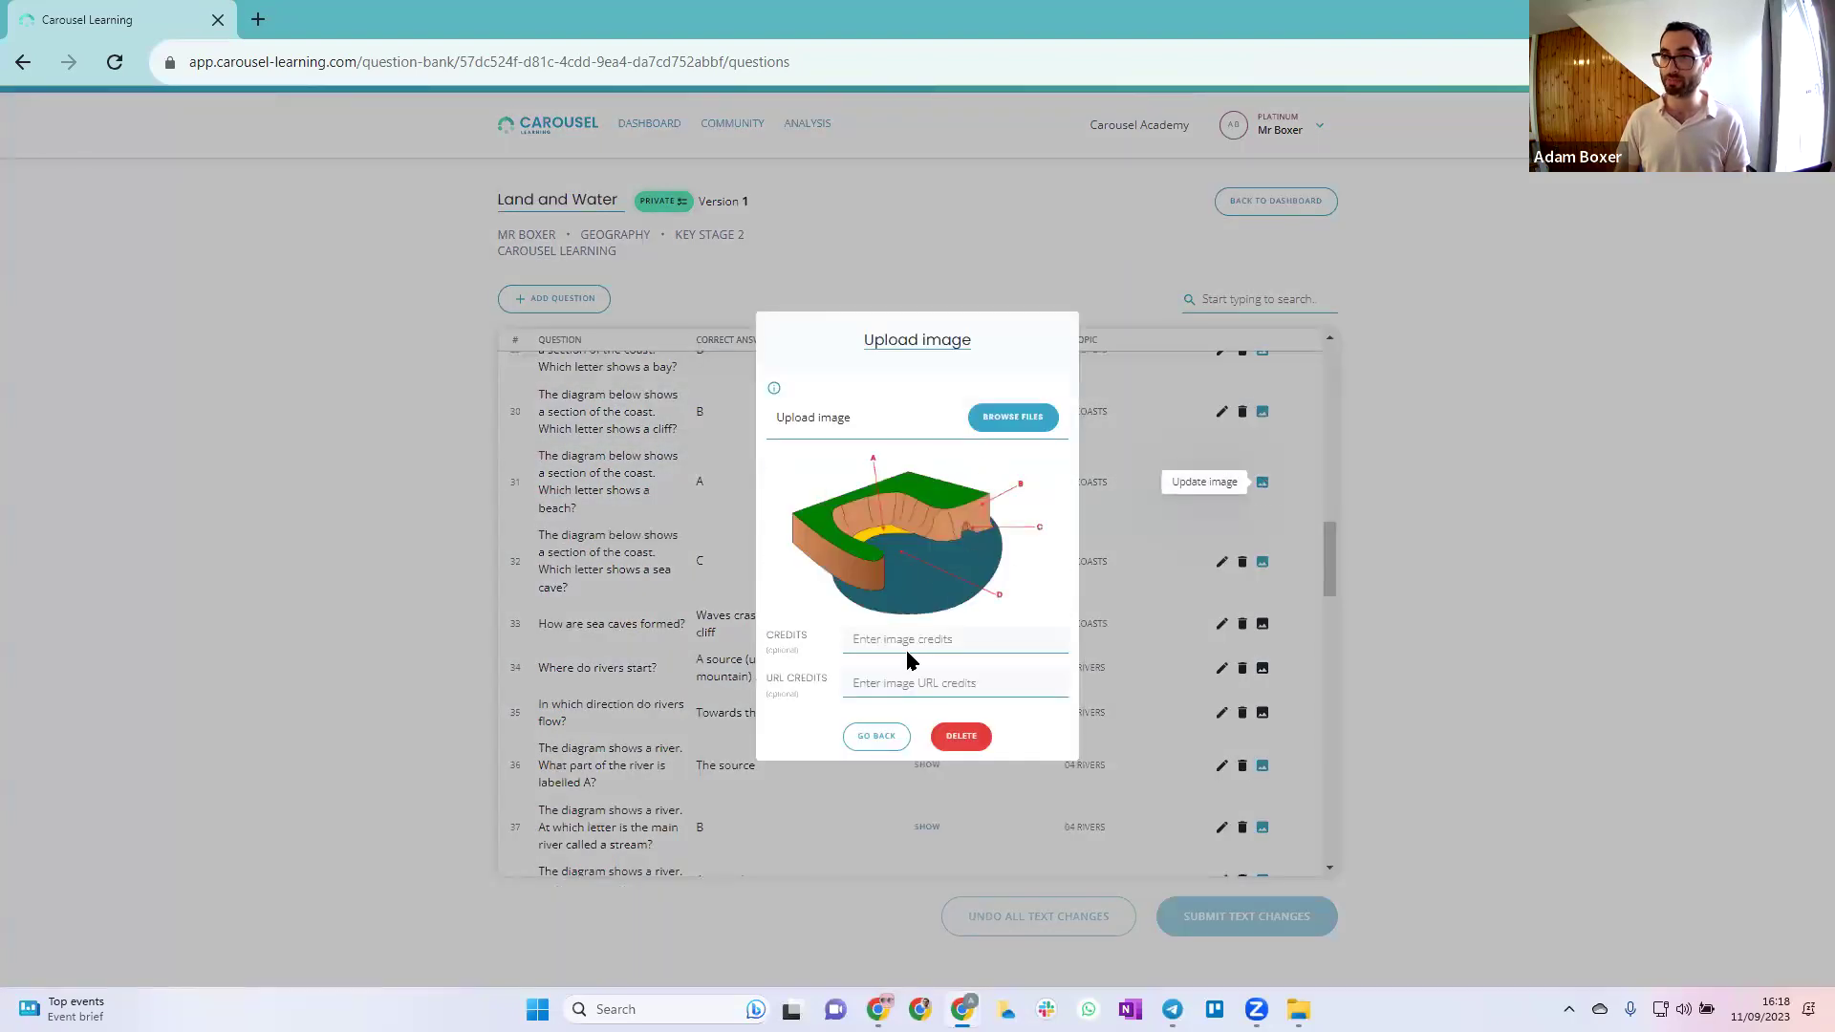
left_click(879, 737)
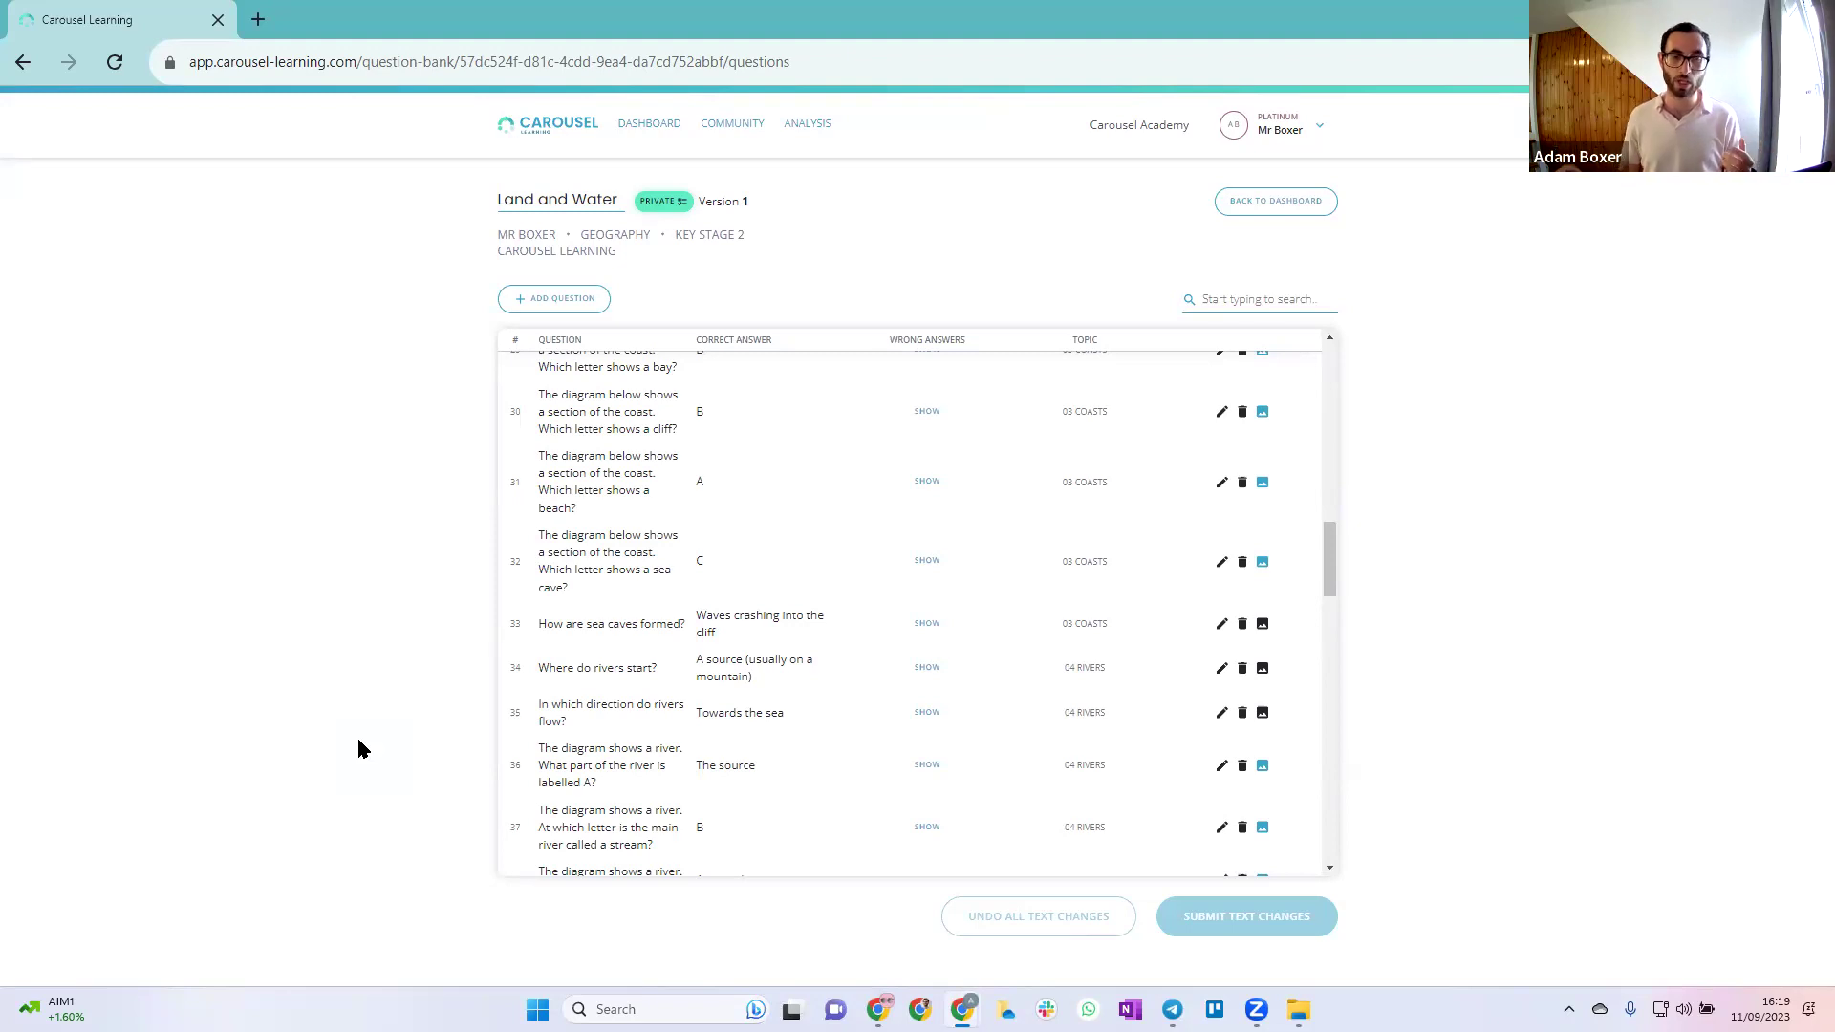
left_click(657, 122)
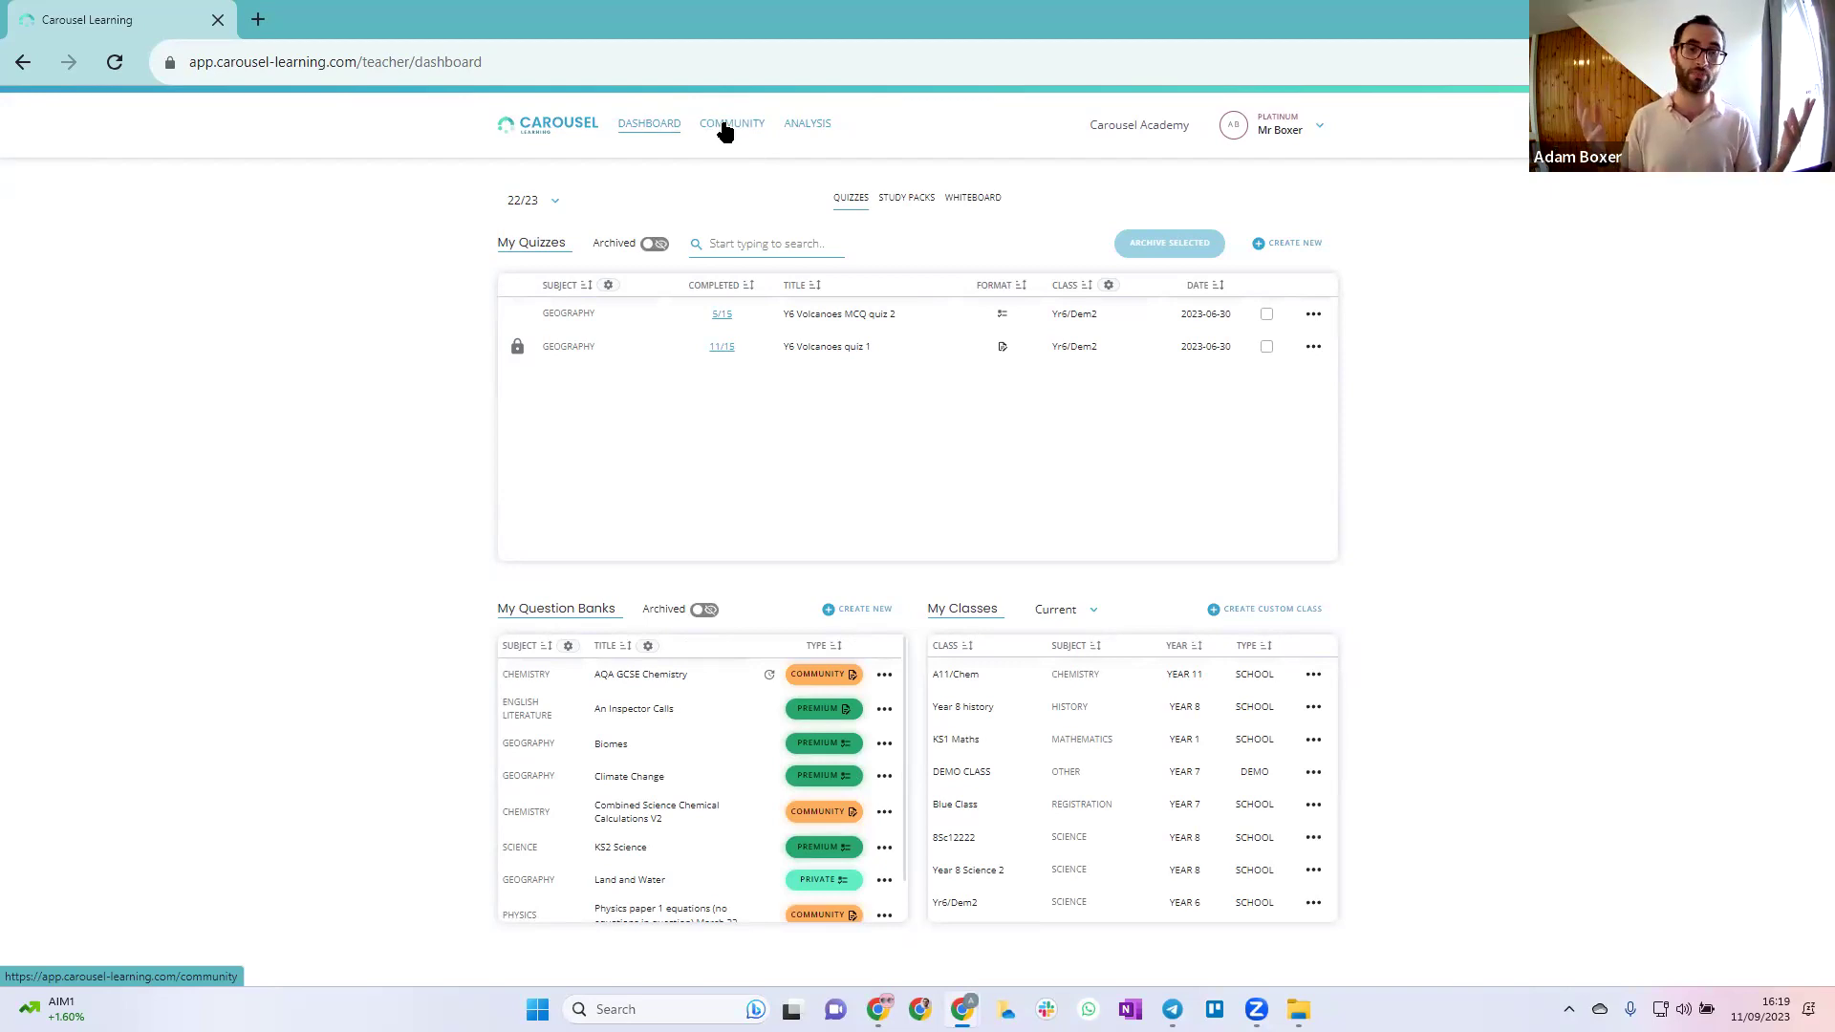
Search the community library for 'psycholo', browse results pages 2 and 3, then clear the search
left_click(726, 128)
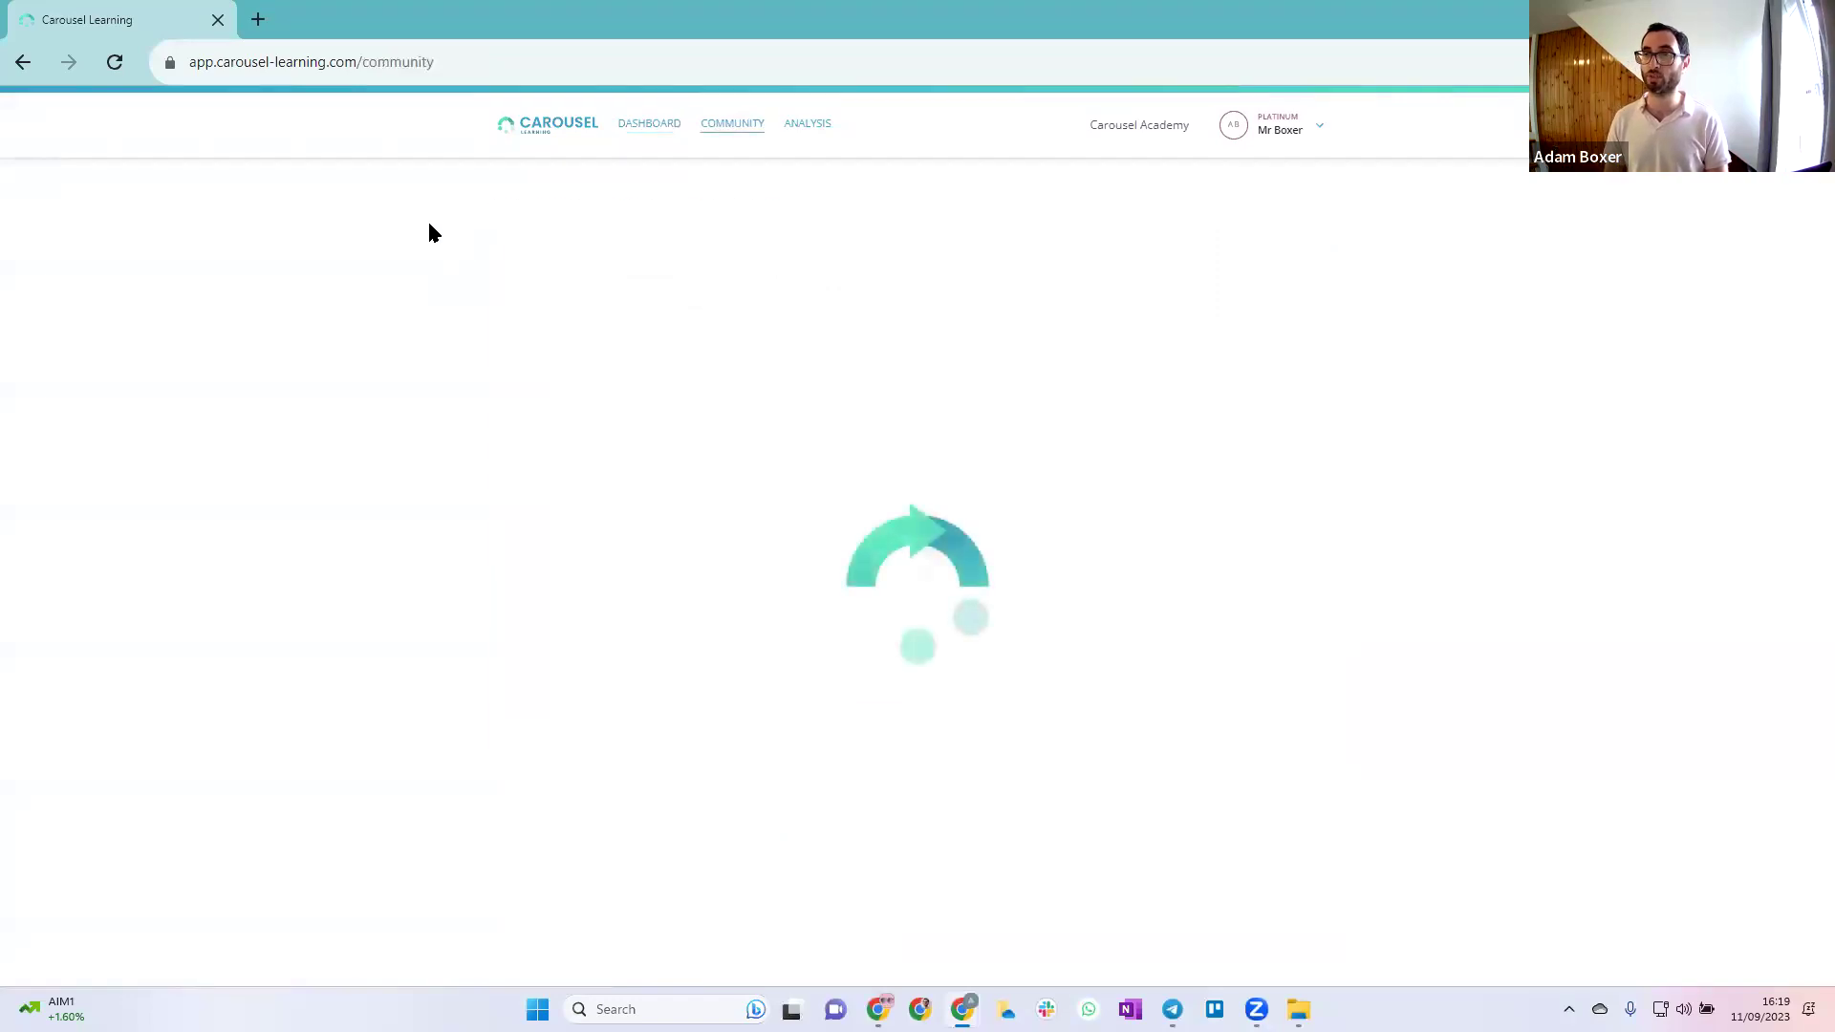
left_click(555, 253)
type("psy")
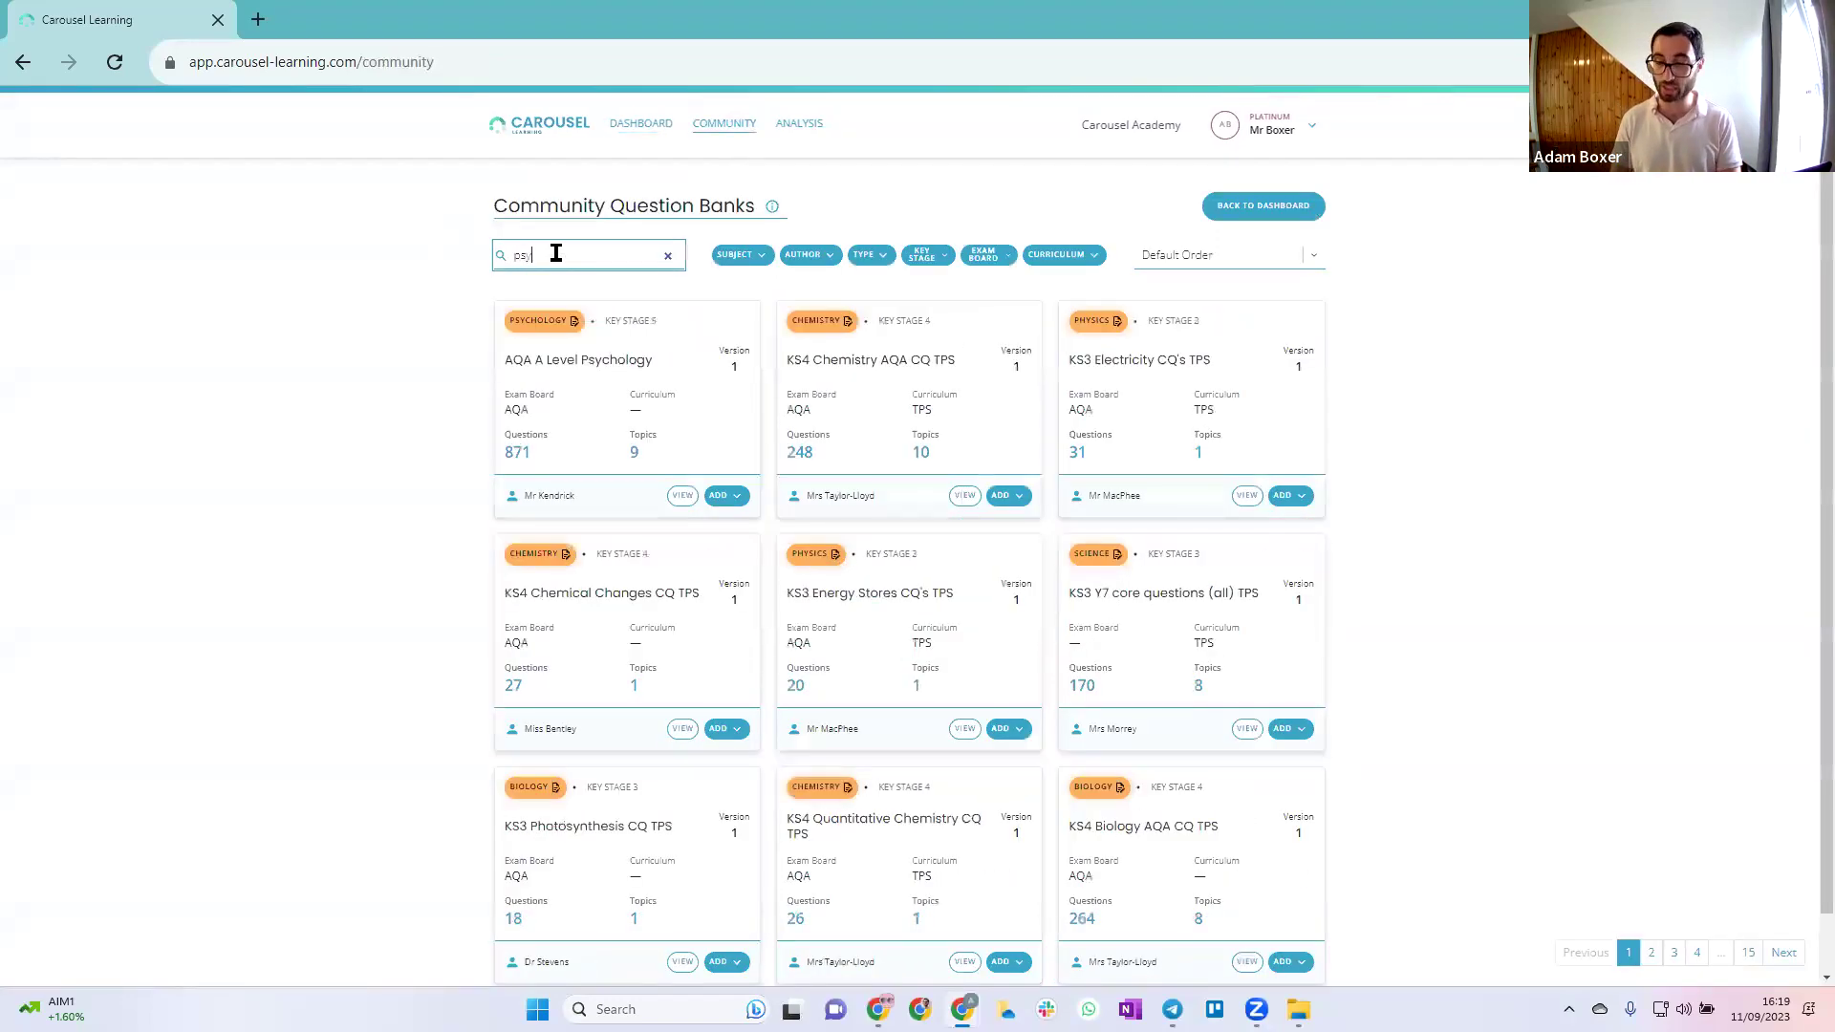
type("cholo")
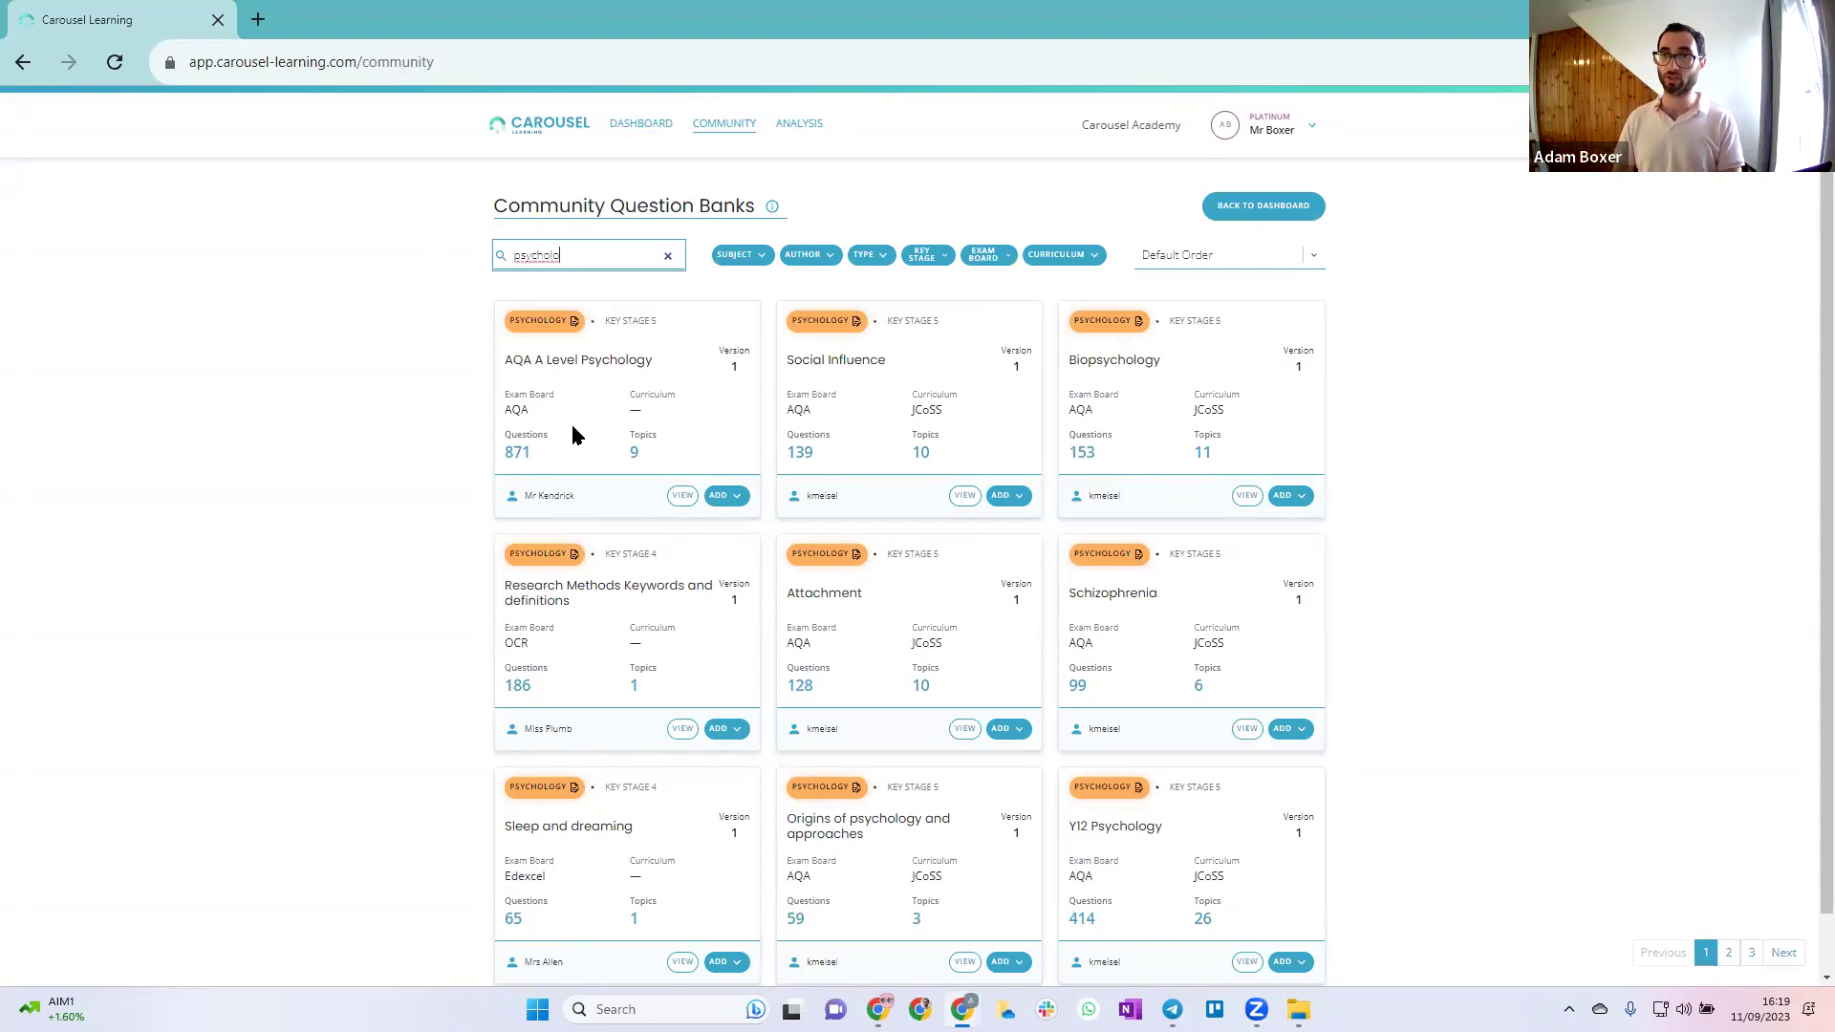
scroll(570, 421, "down", 1)
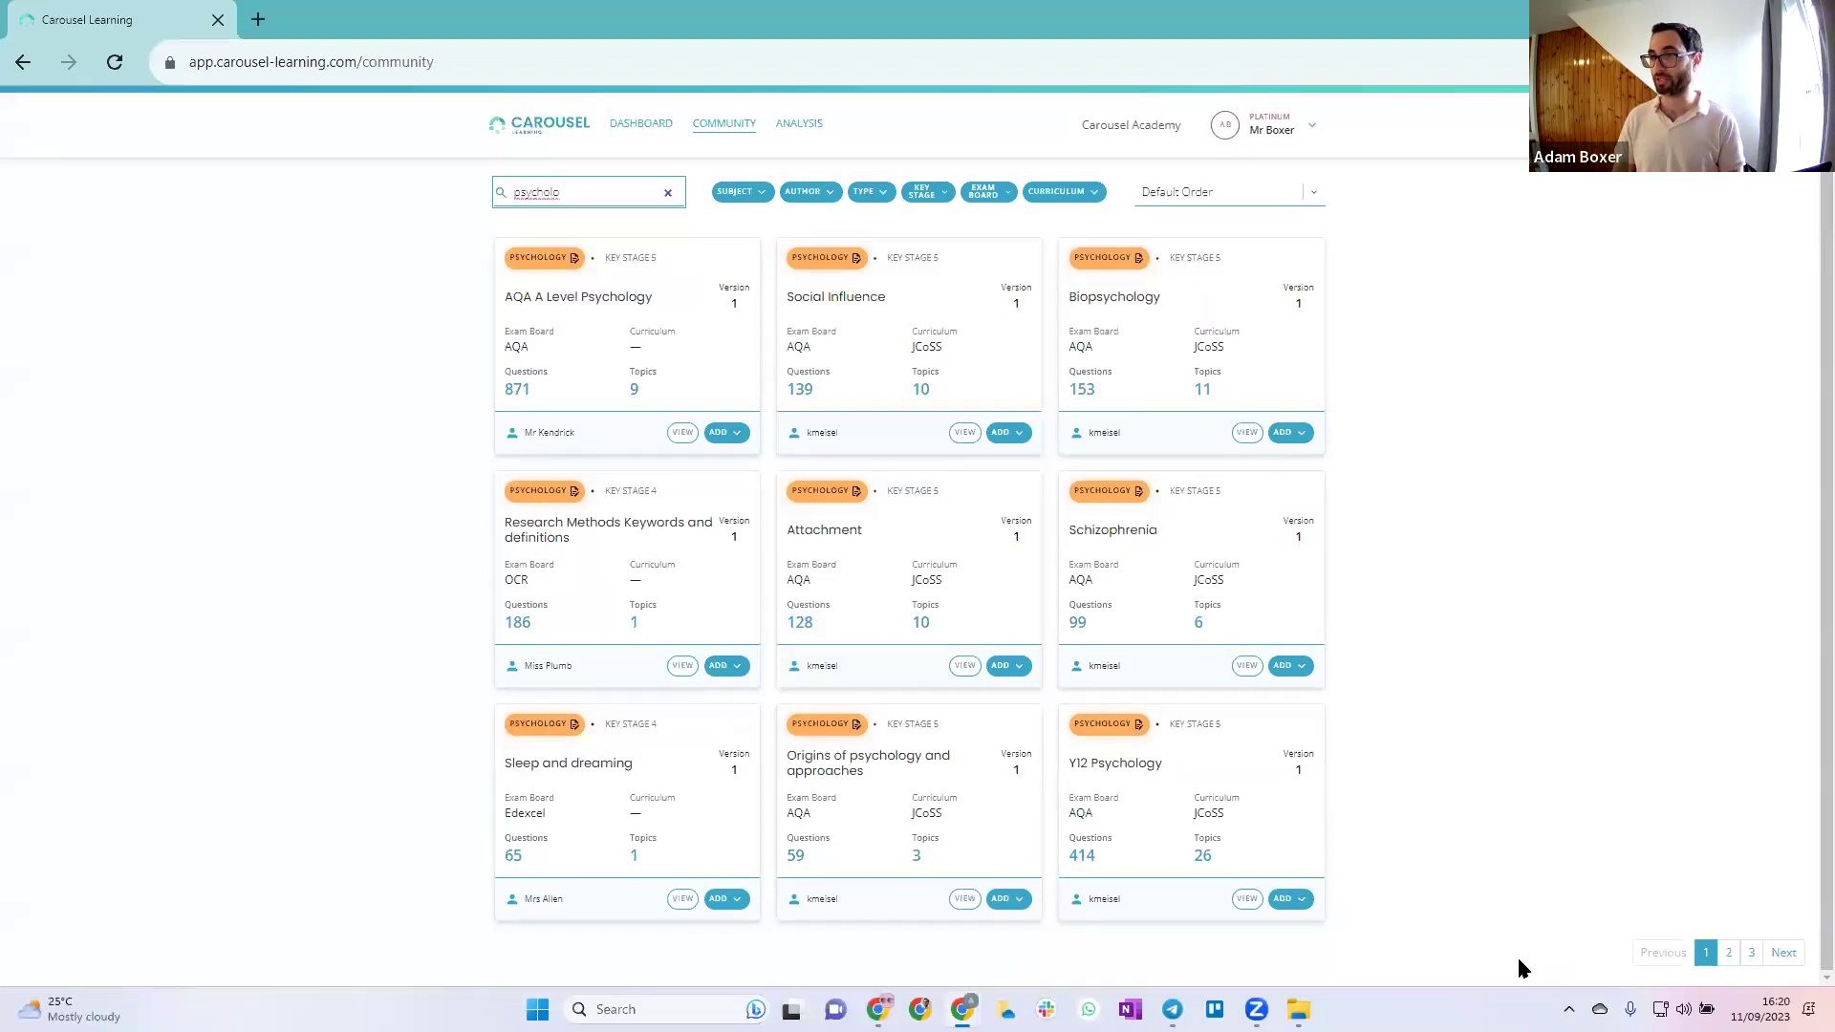
left_click(1727, 954)
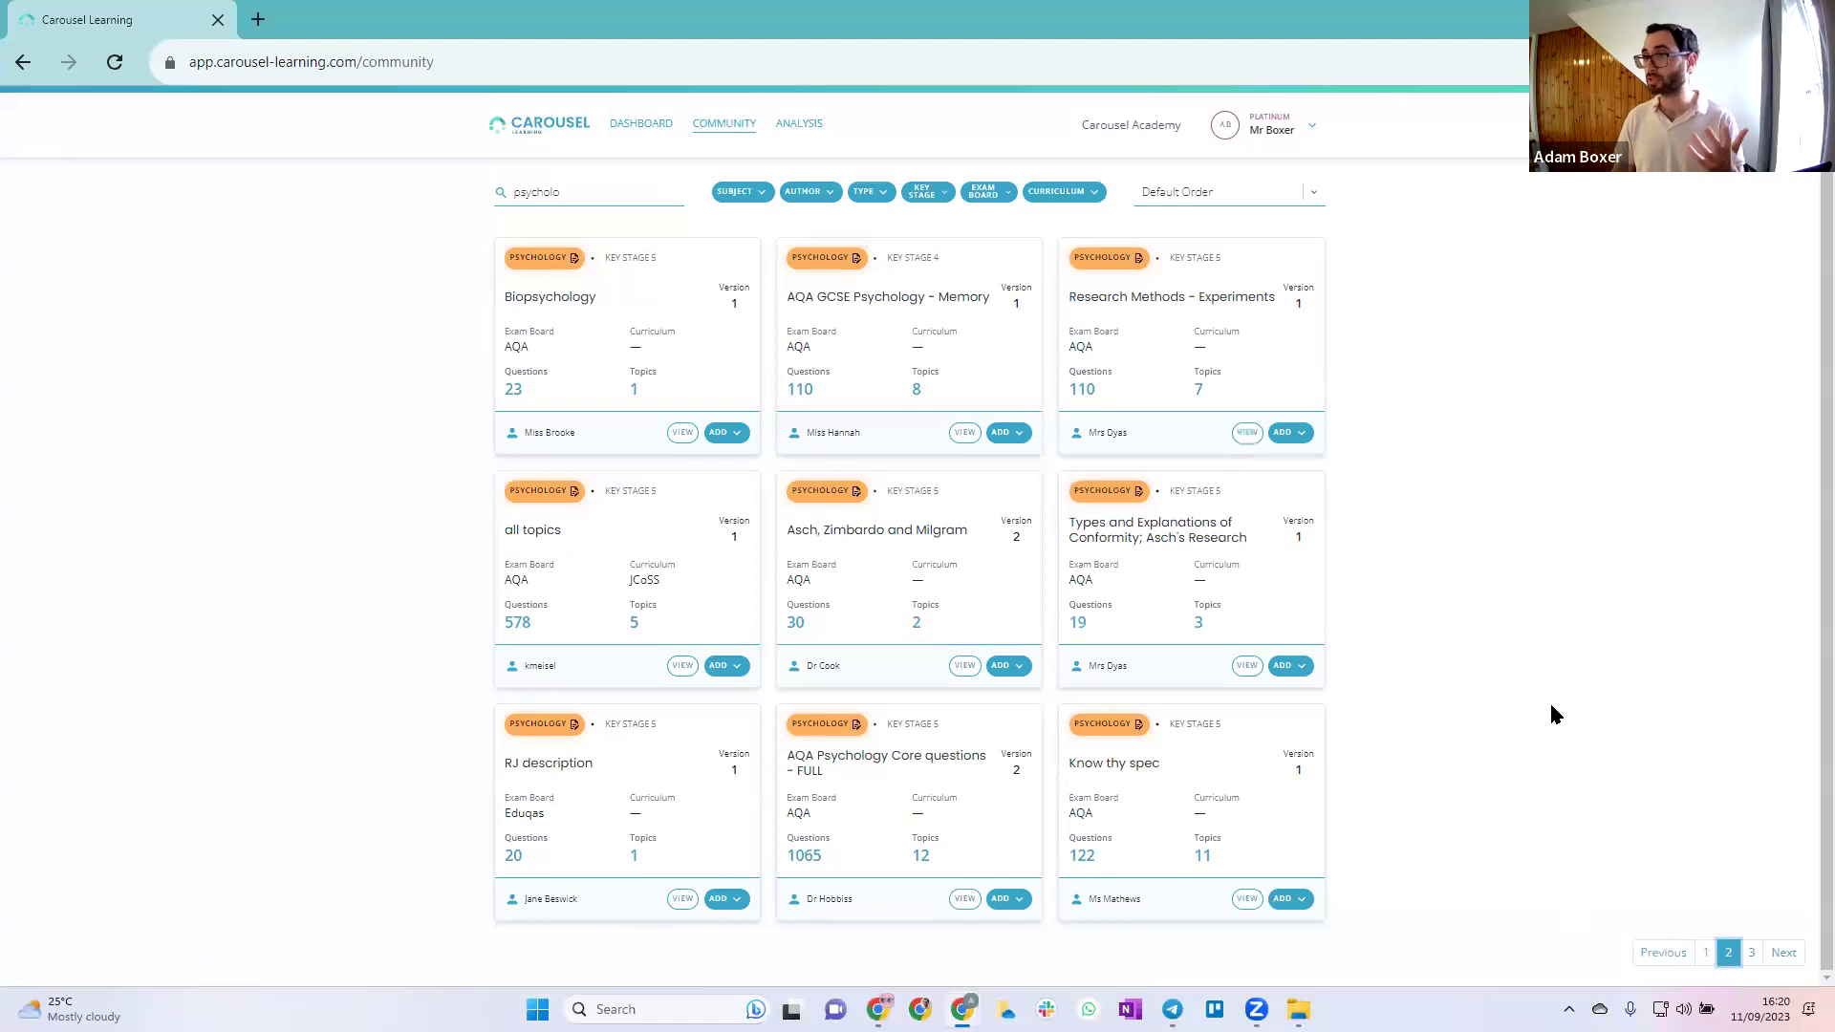
left_click(1752, 954)
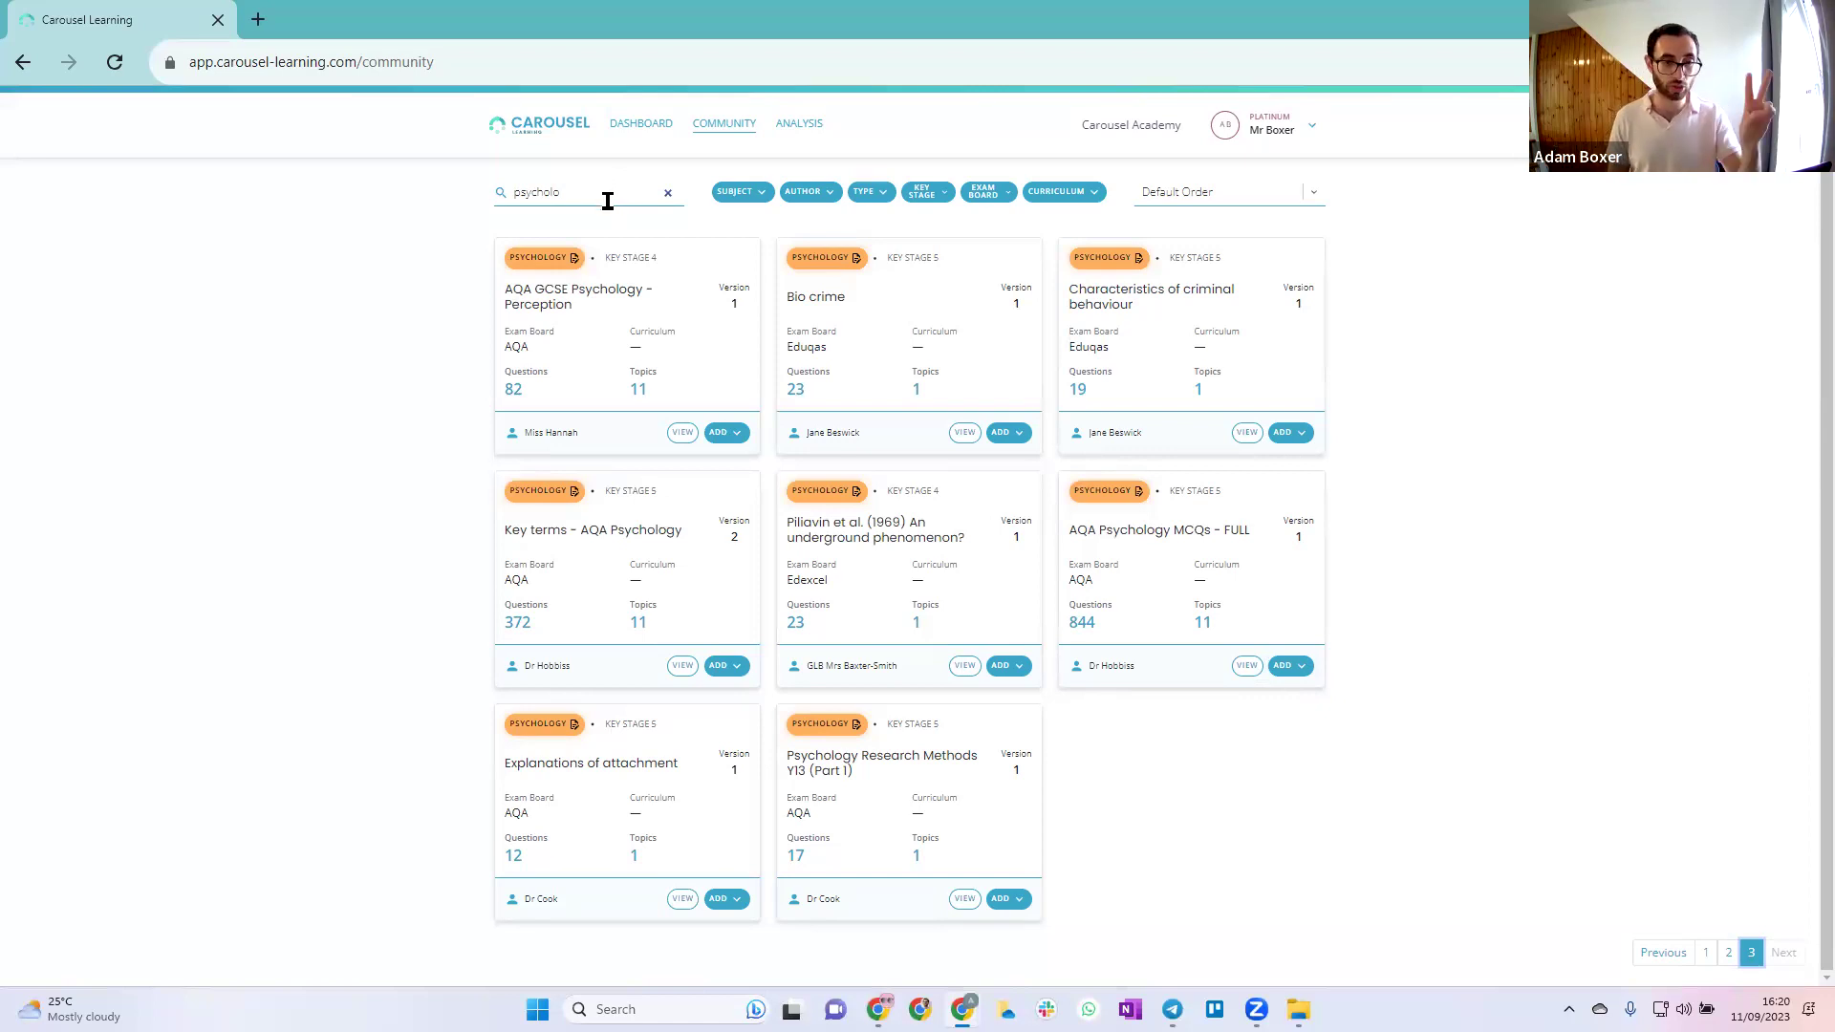
left_click(668, 193)
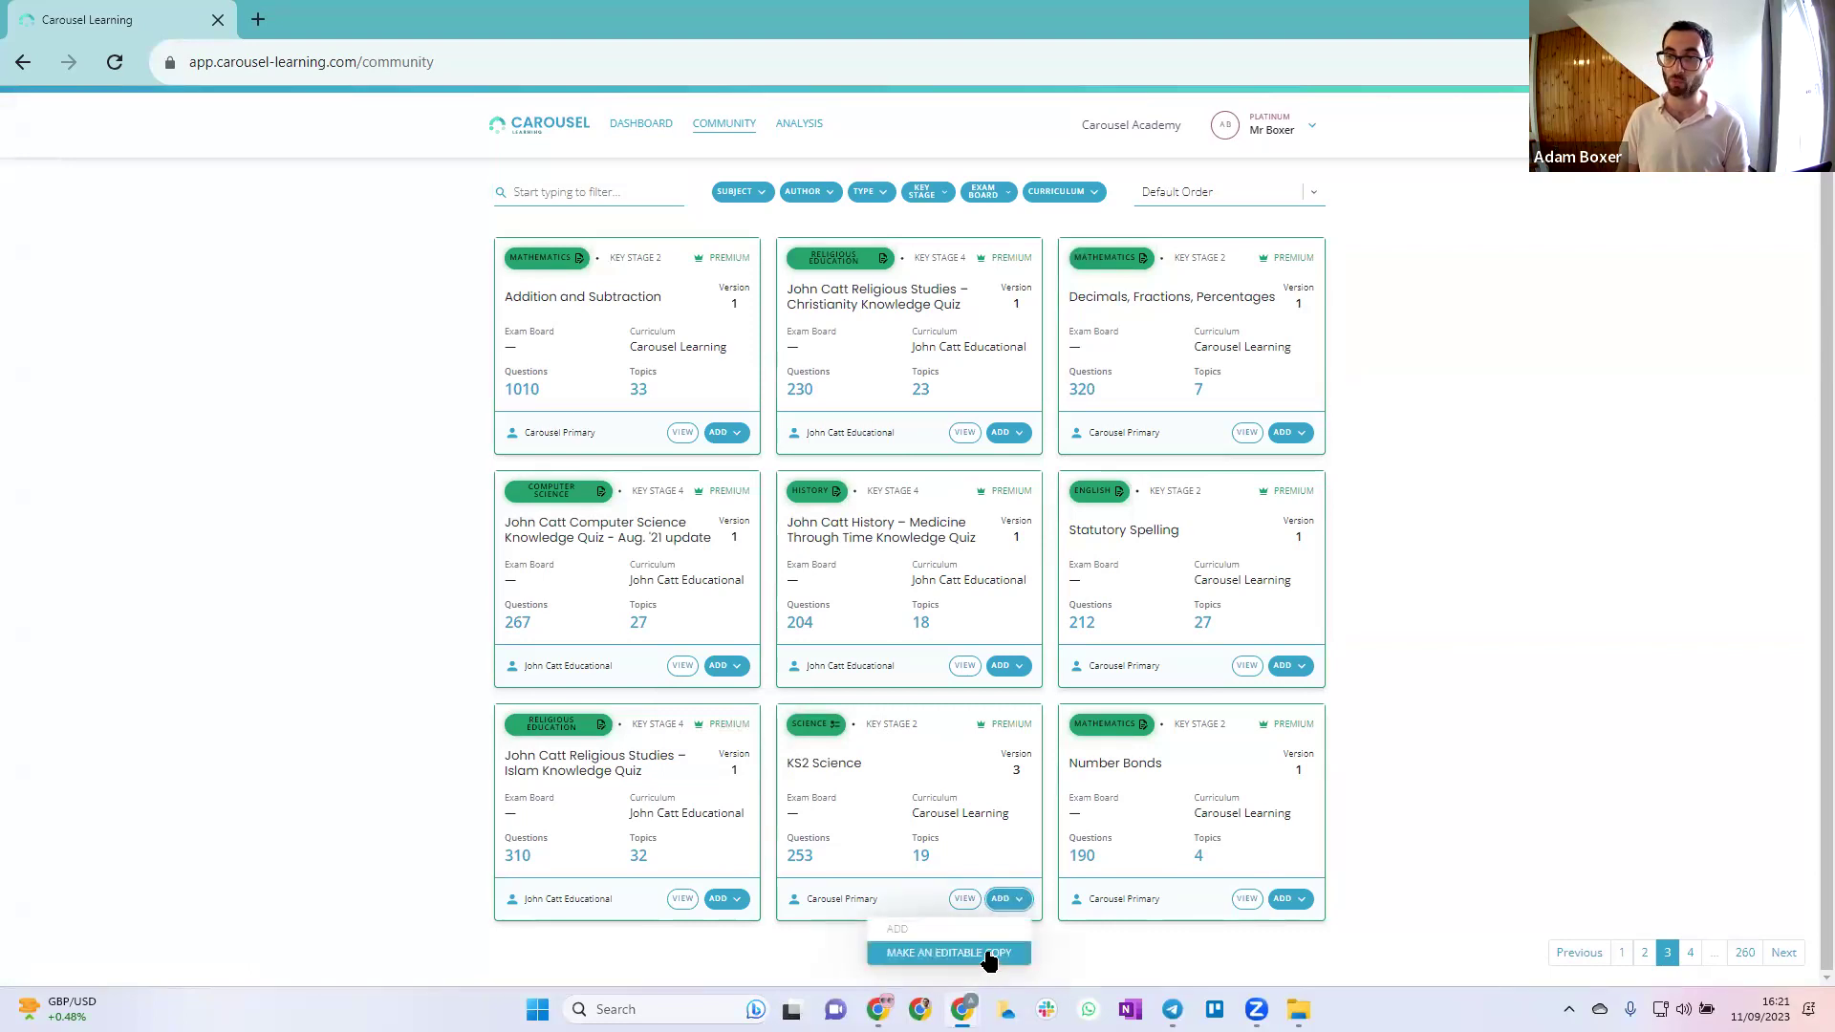
Add an editable copy of the KS2 Science bank and check its options on the dashboard
left_click(989, 955)
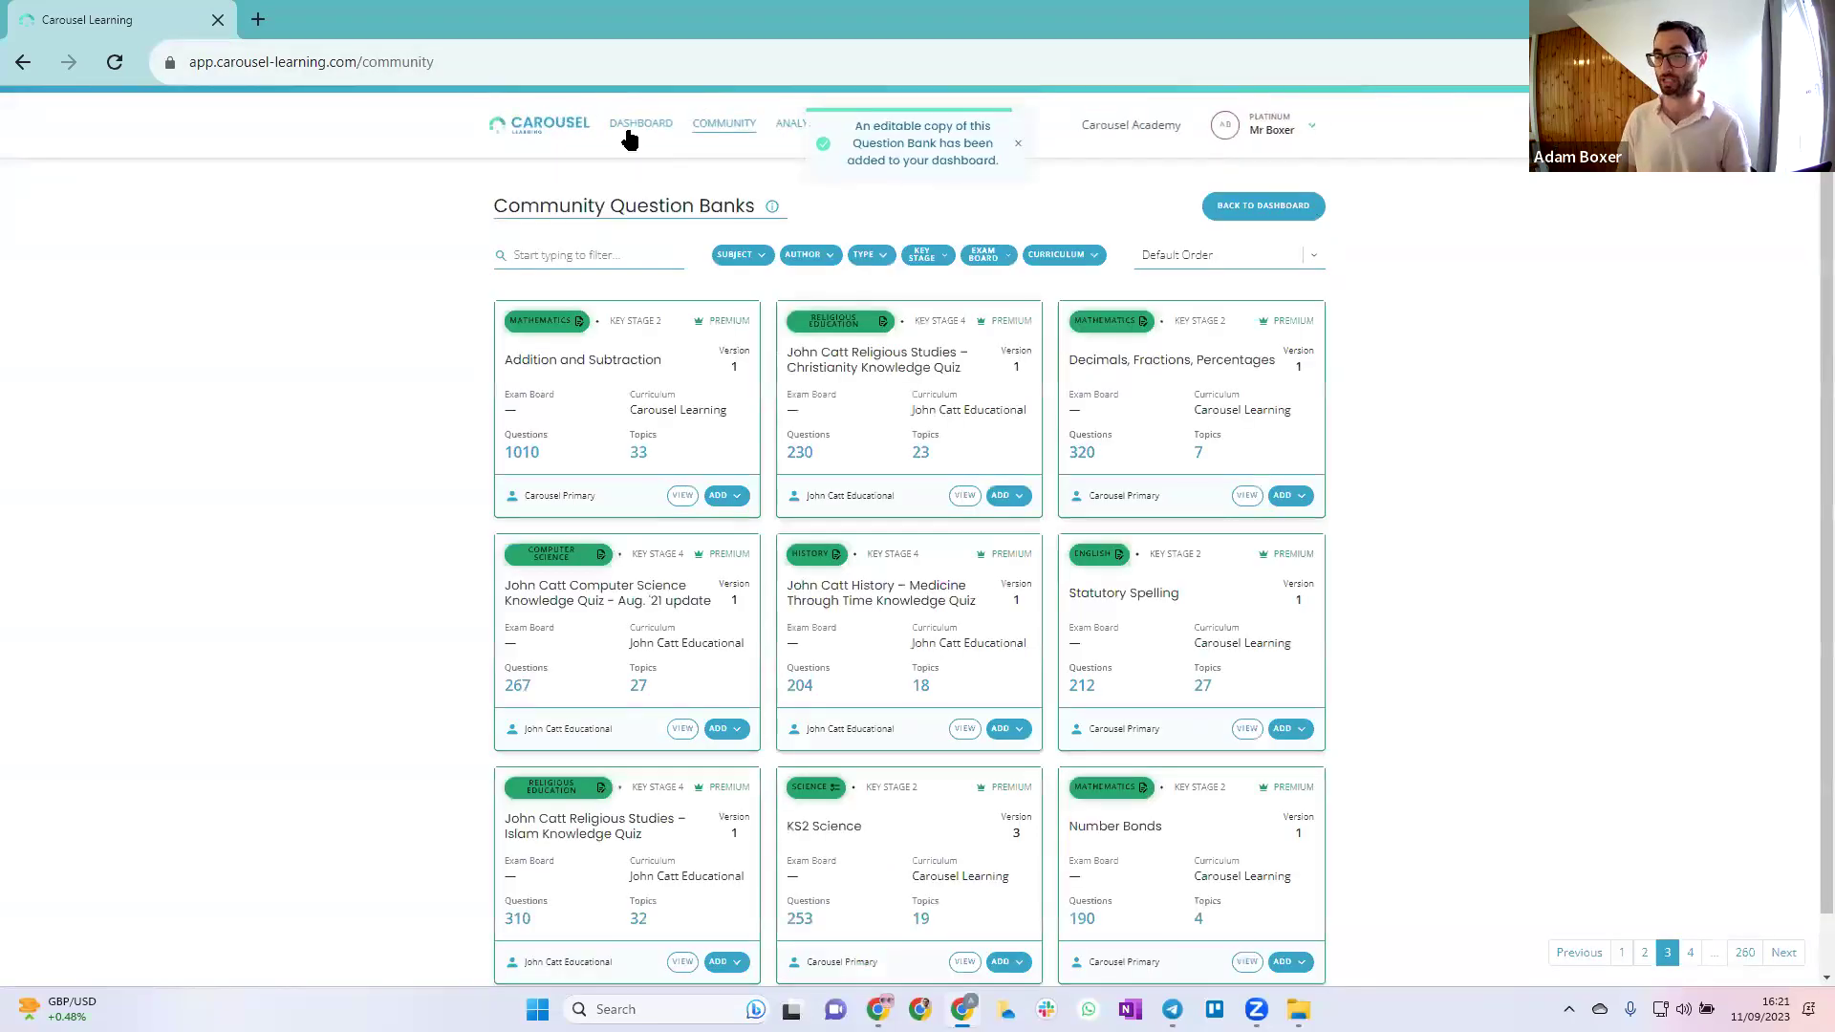
left_click(631, 125)
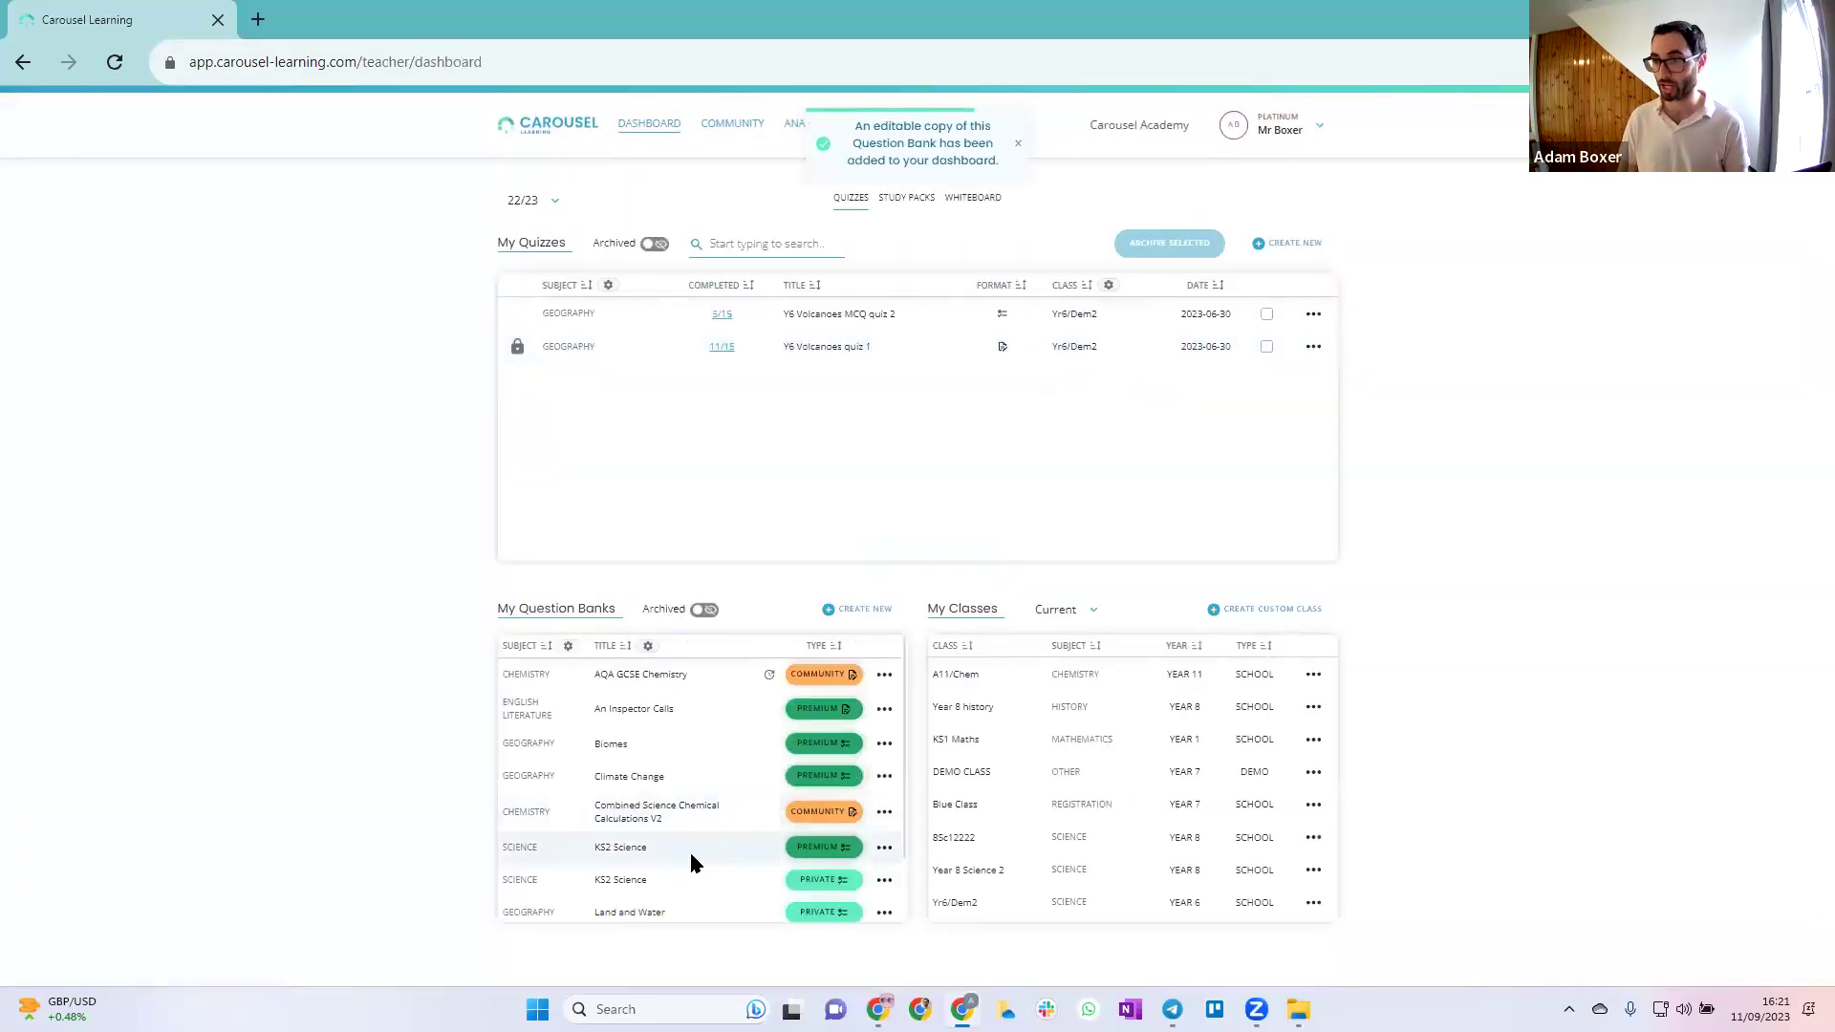
scroll(712, 876, "down", 1)
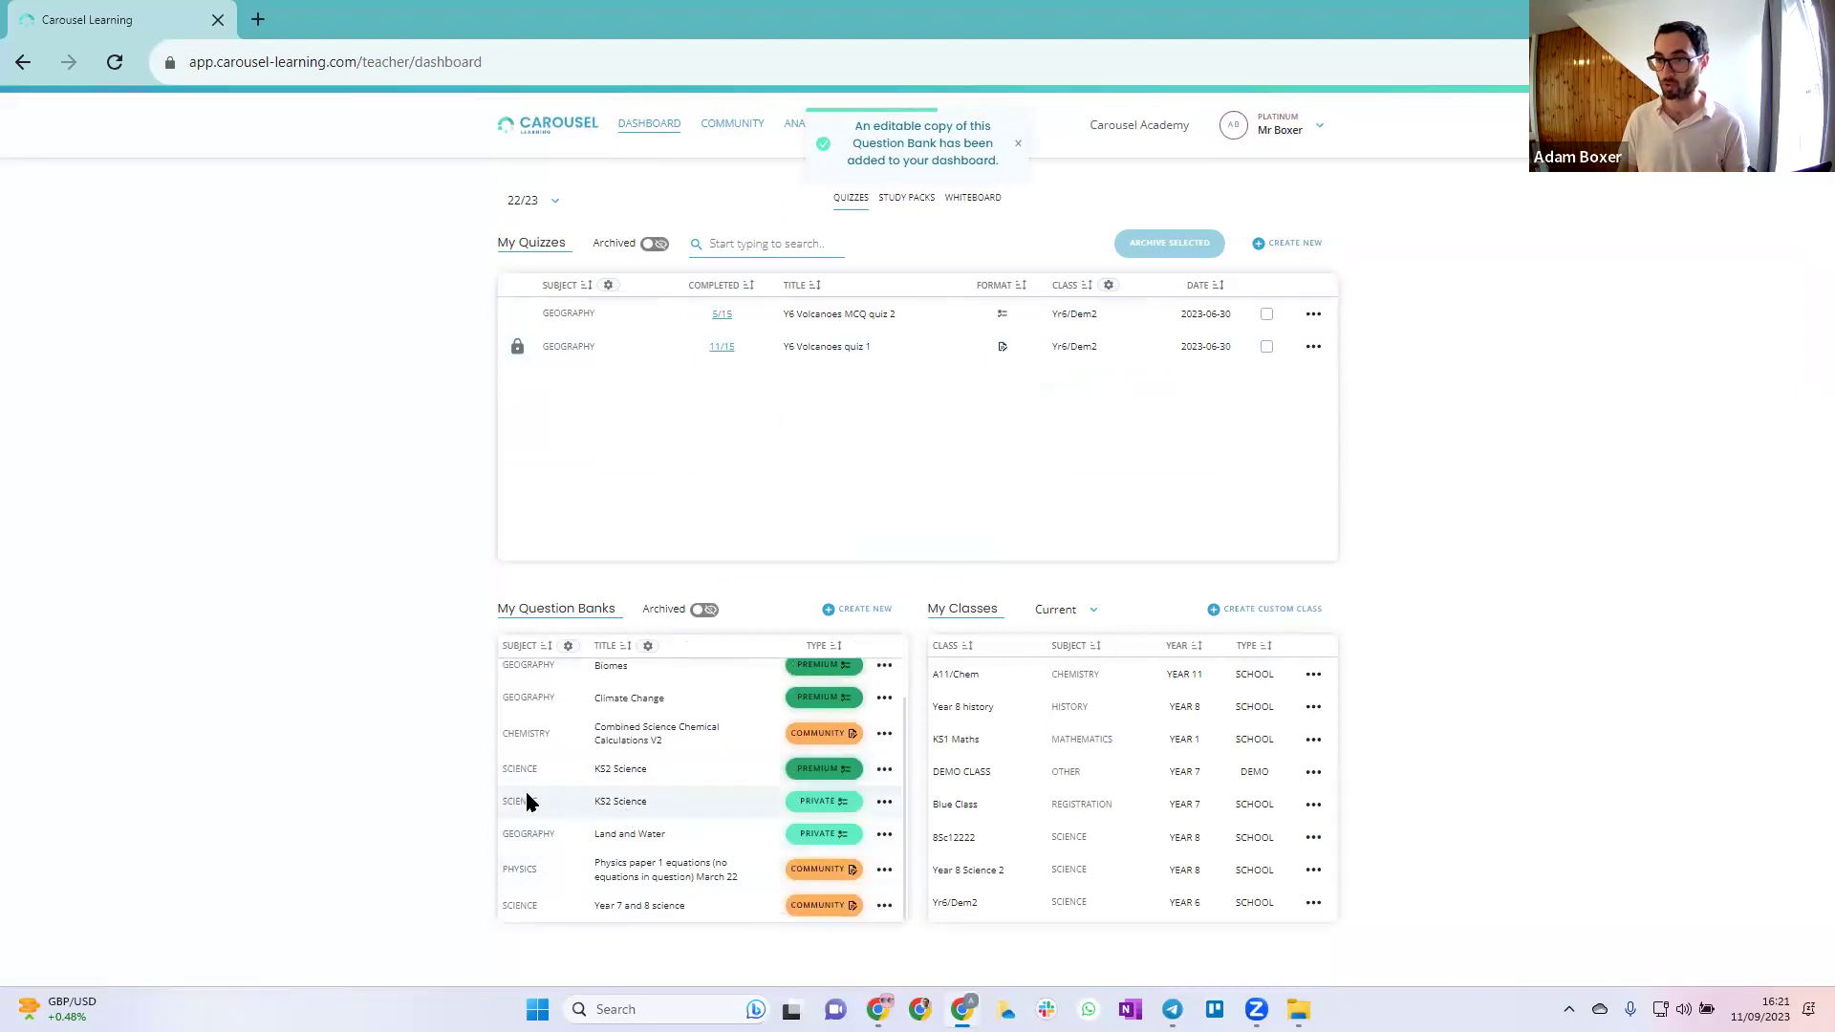
left_click(882, 805)
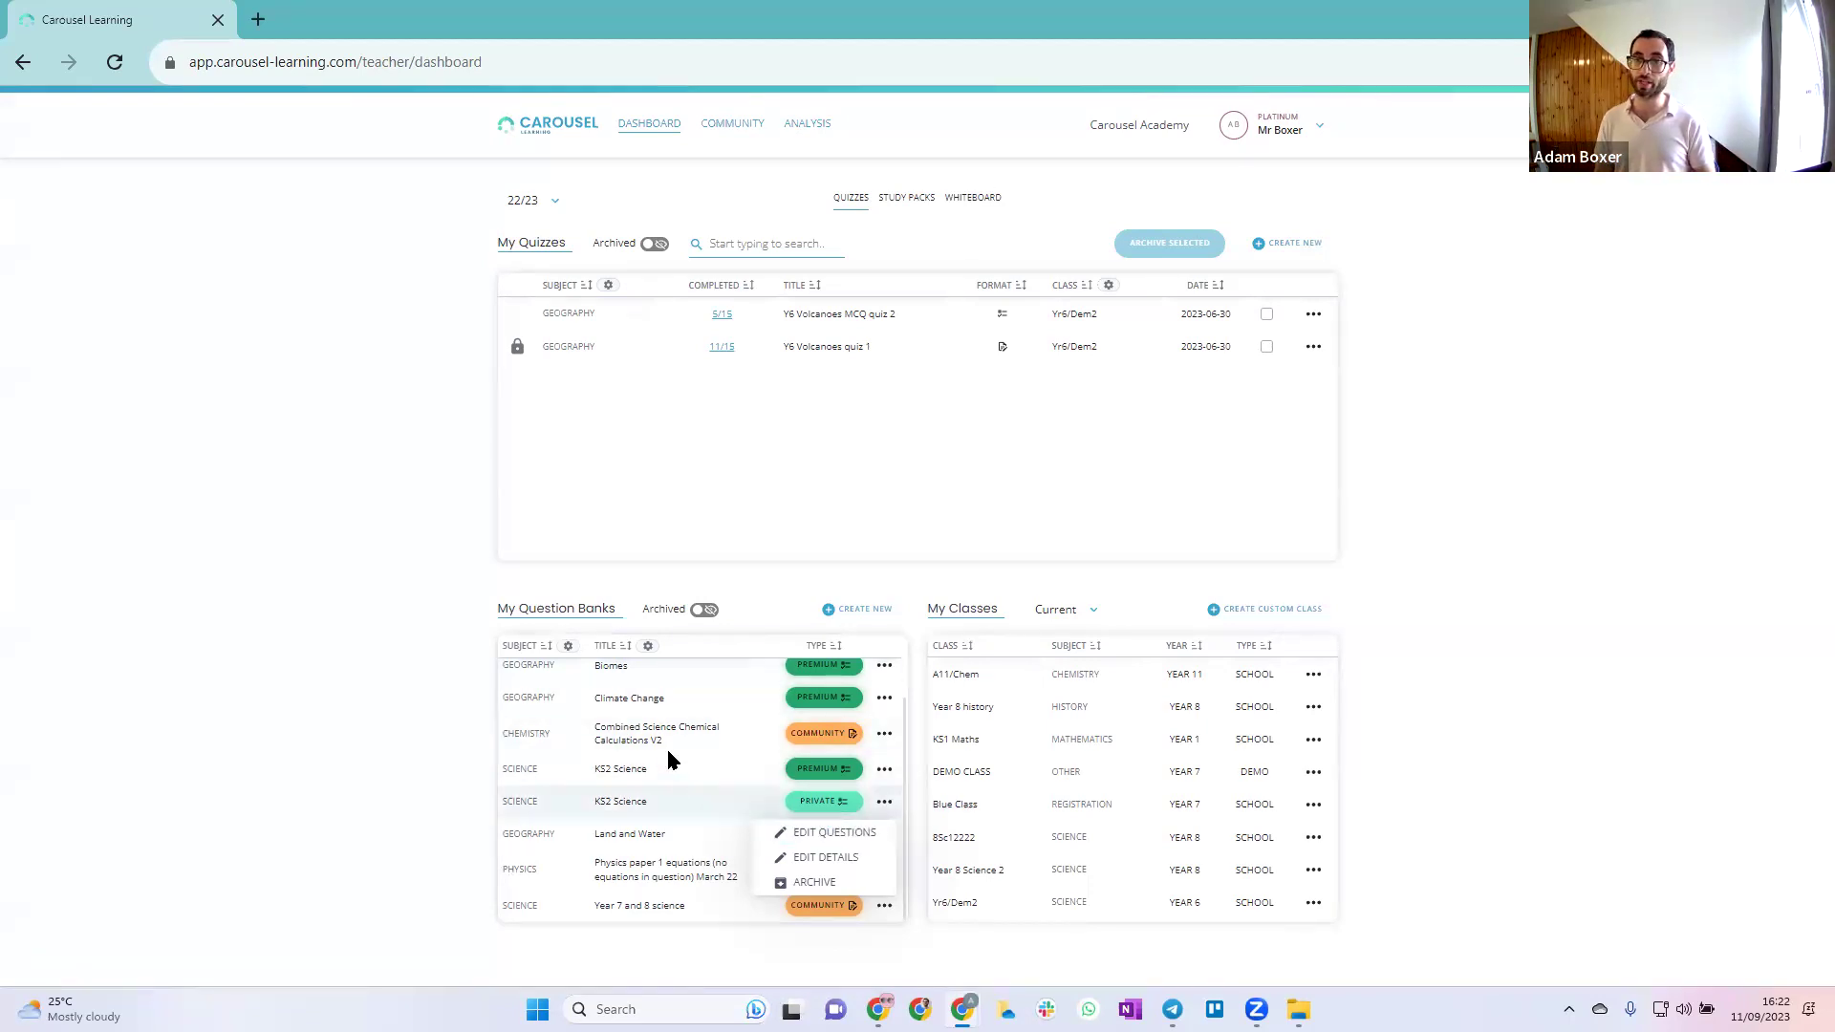
left_click(626, 767)
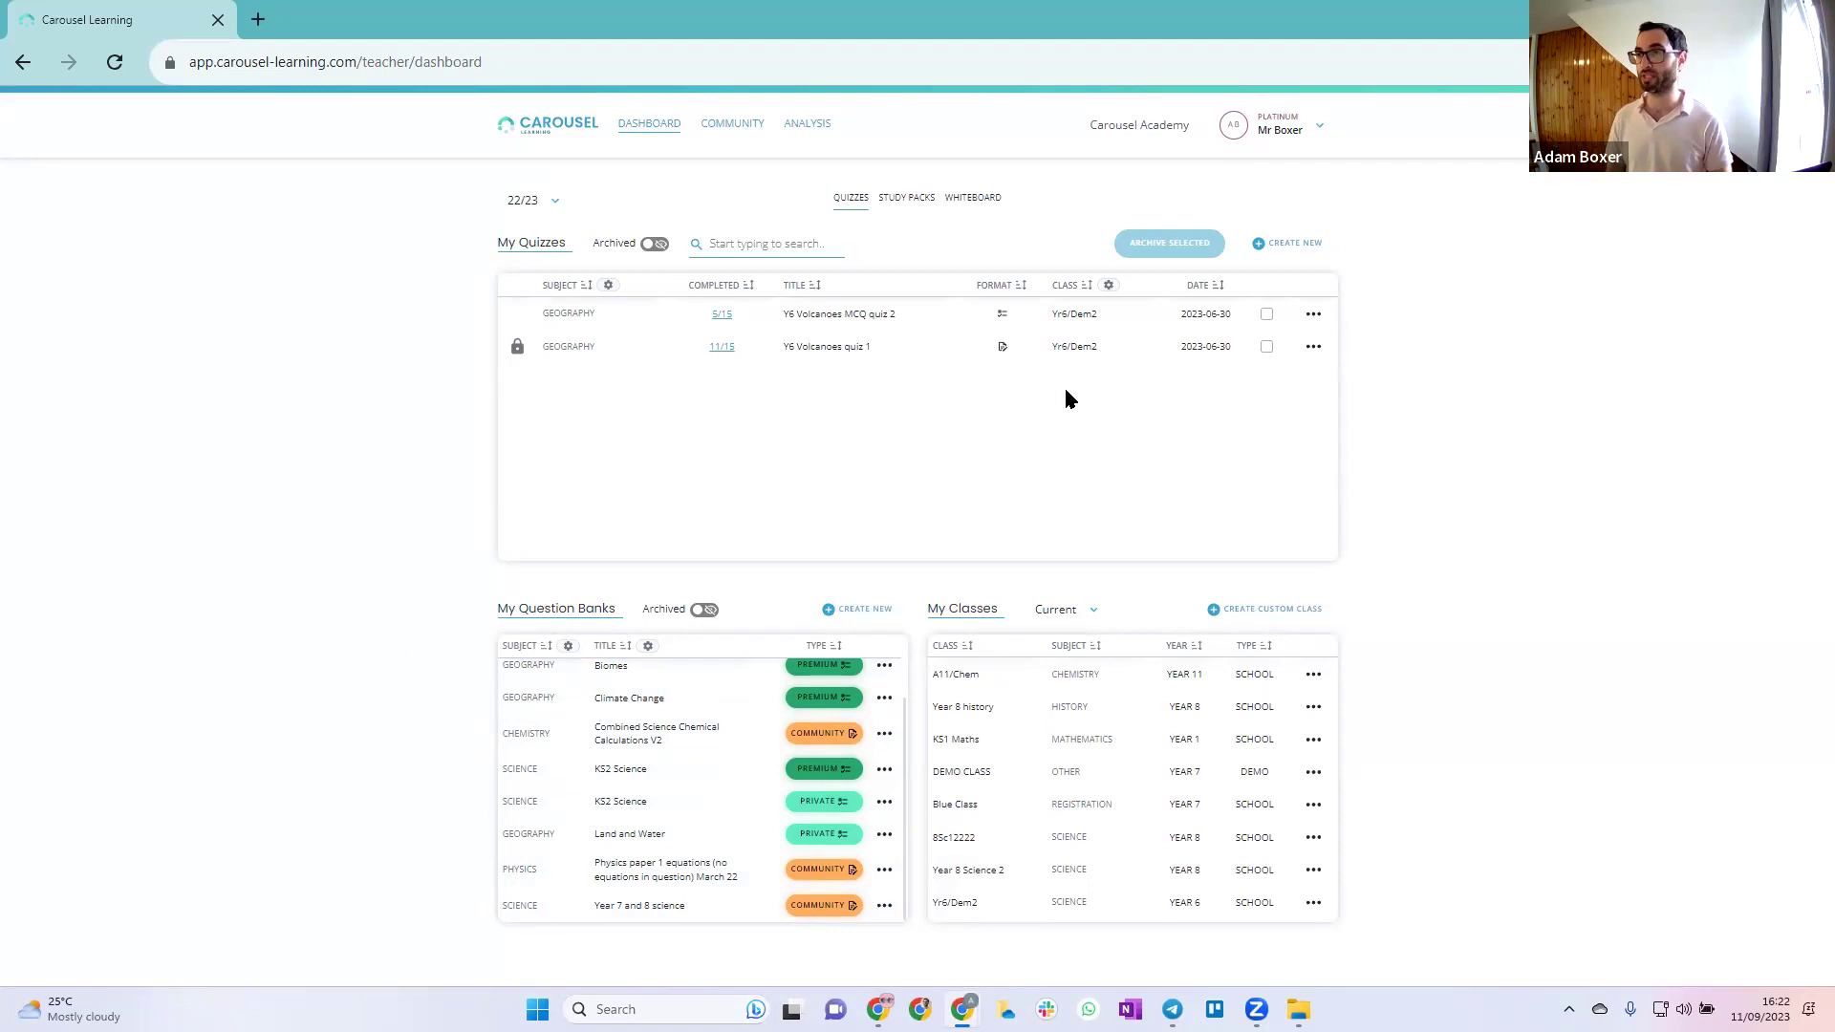
Create a new quiz titled 'Volcanoes quiz' dated 18 September 2023
left_click(1287, 245)
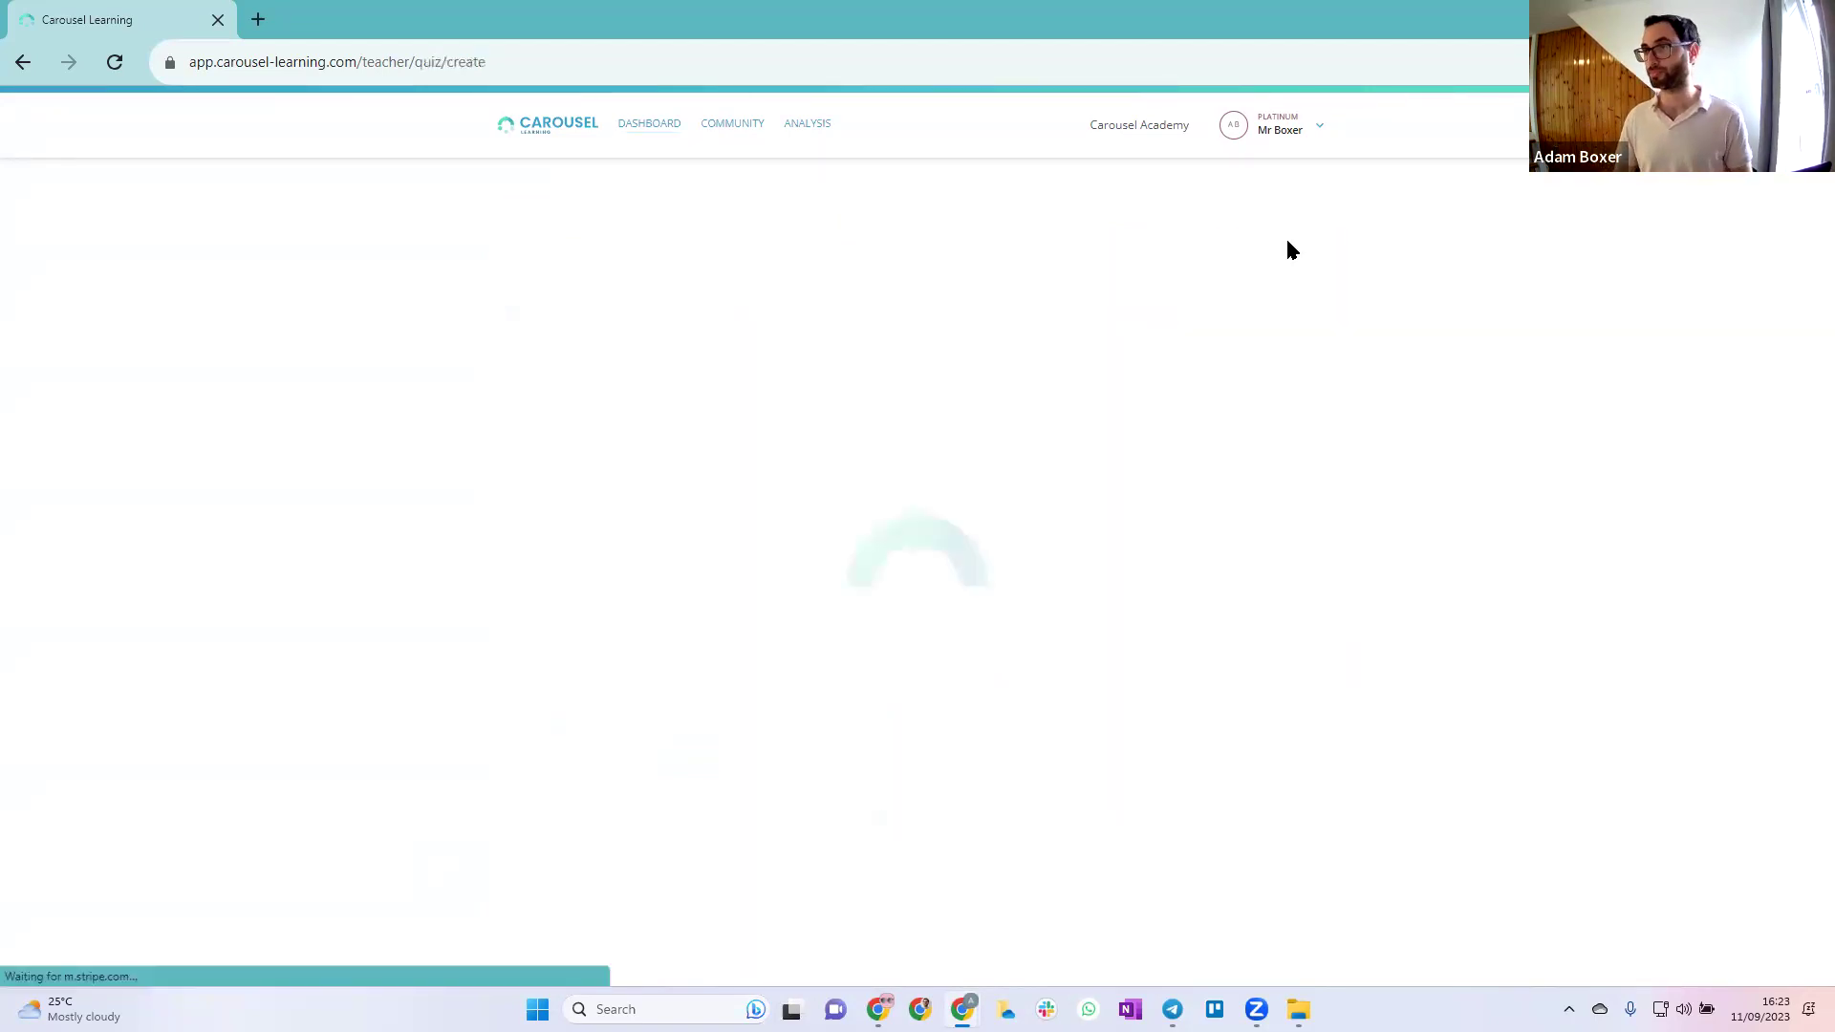
left_click(678, 460)
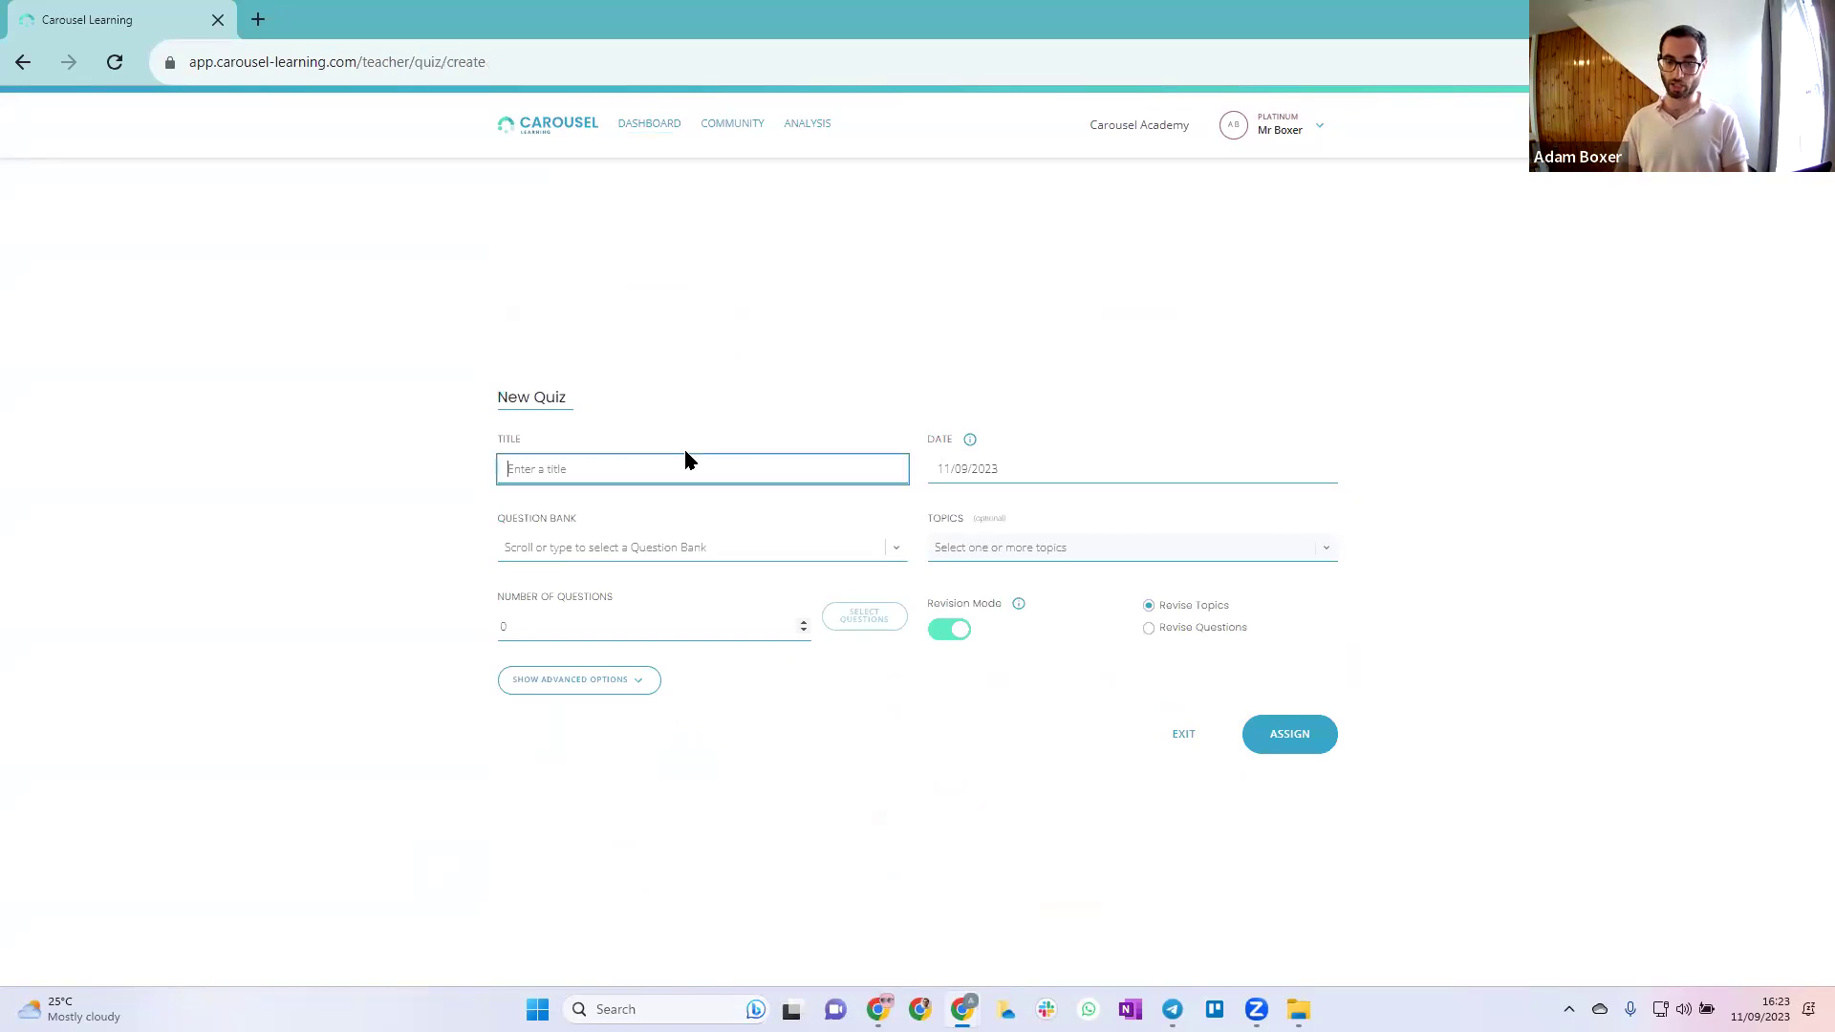
type("Volcanoes quiz")
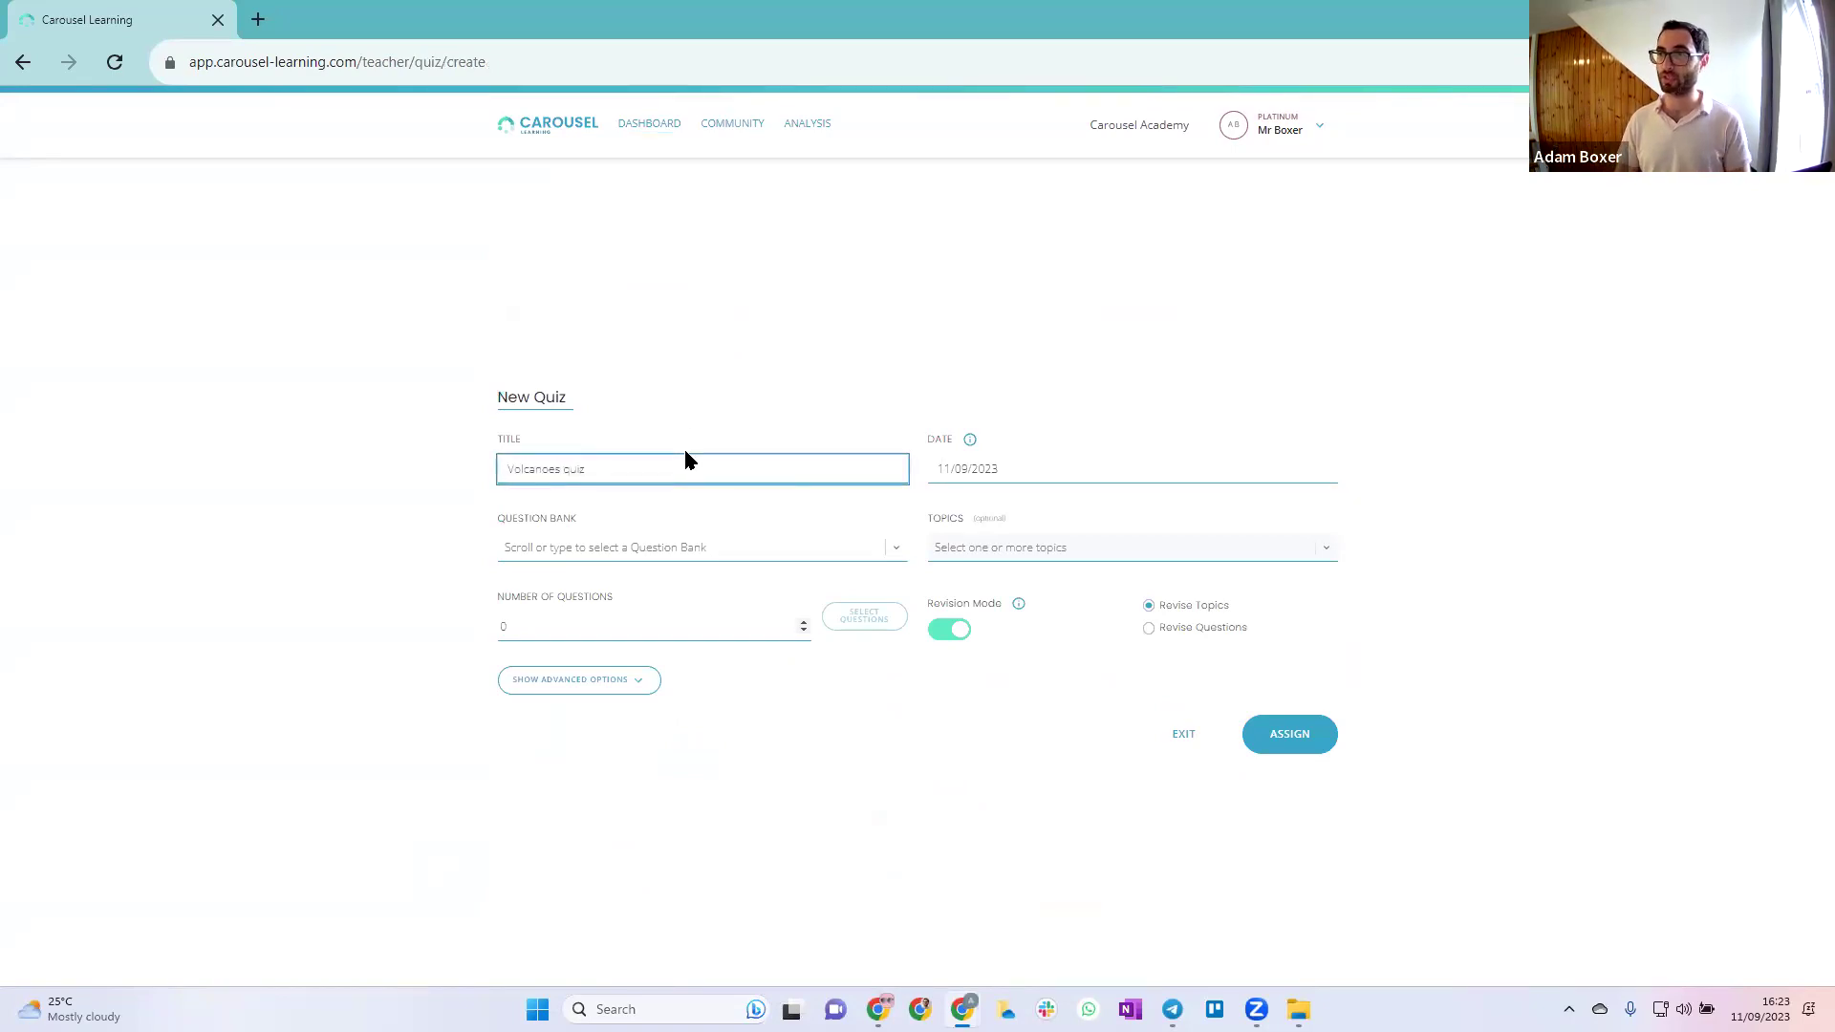
left_click(1094, 463)
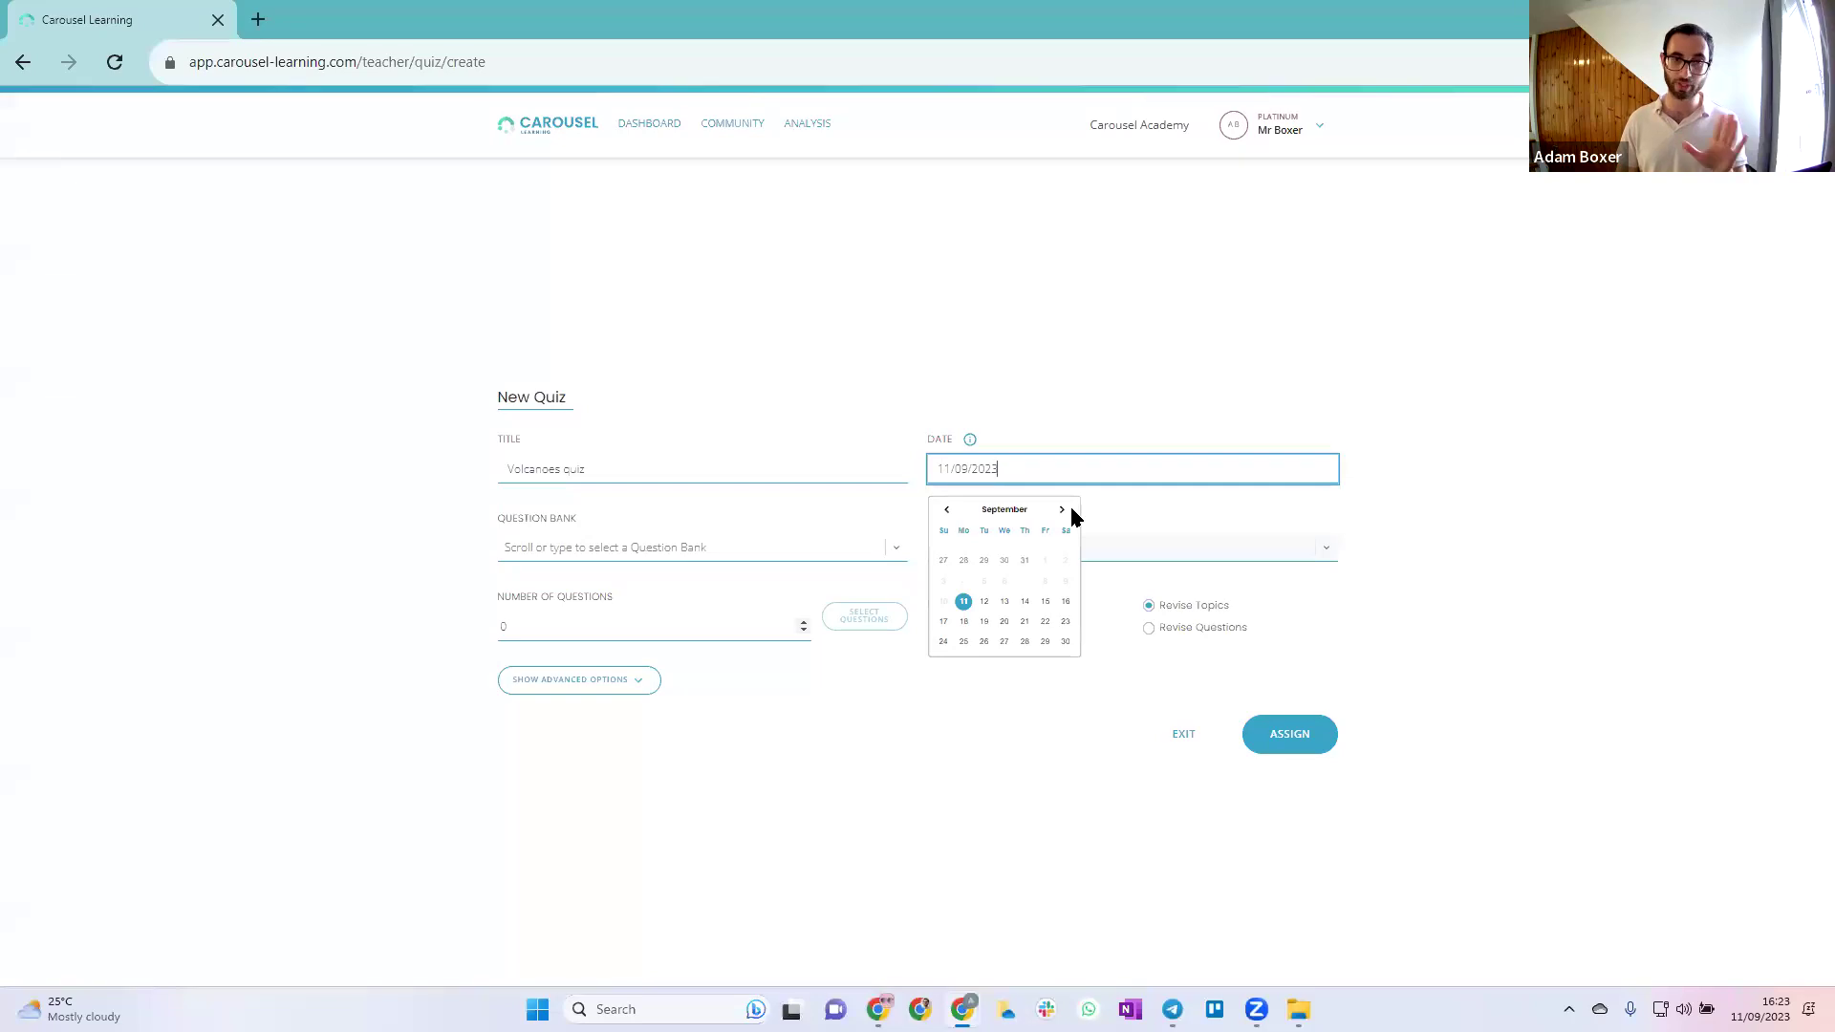
left_click(964, 623)
Use 10 questions from the Land and Water bank's 08 Volcanoes topic and list them for picking
left_click(686, 547)
scroll(691, 698, "down", 3)
left_click(691, 708)
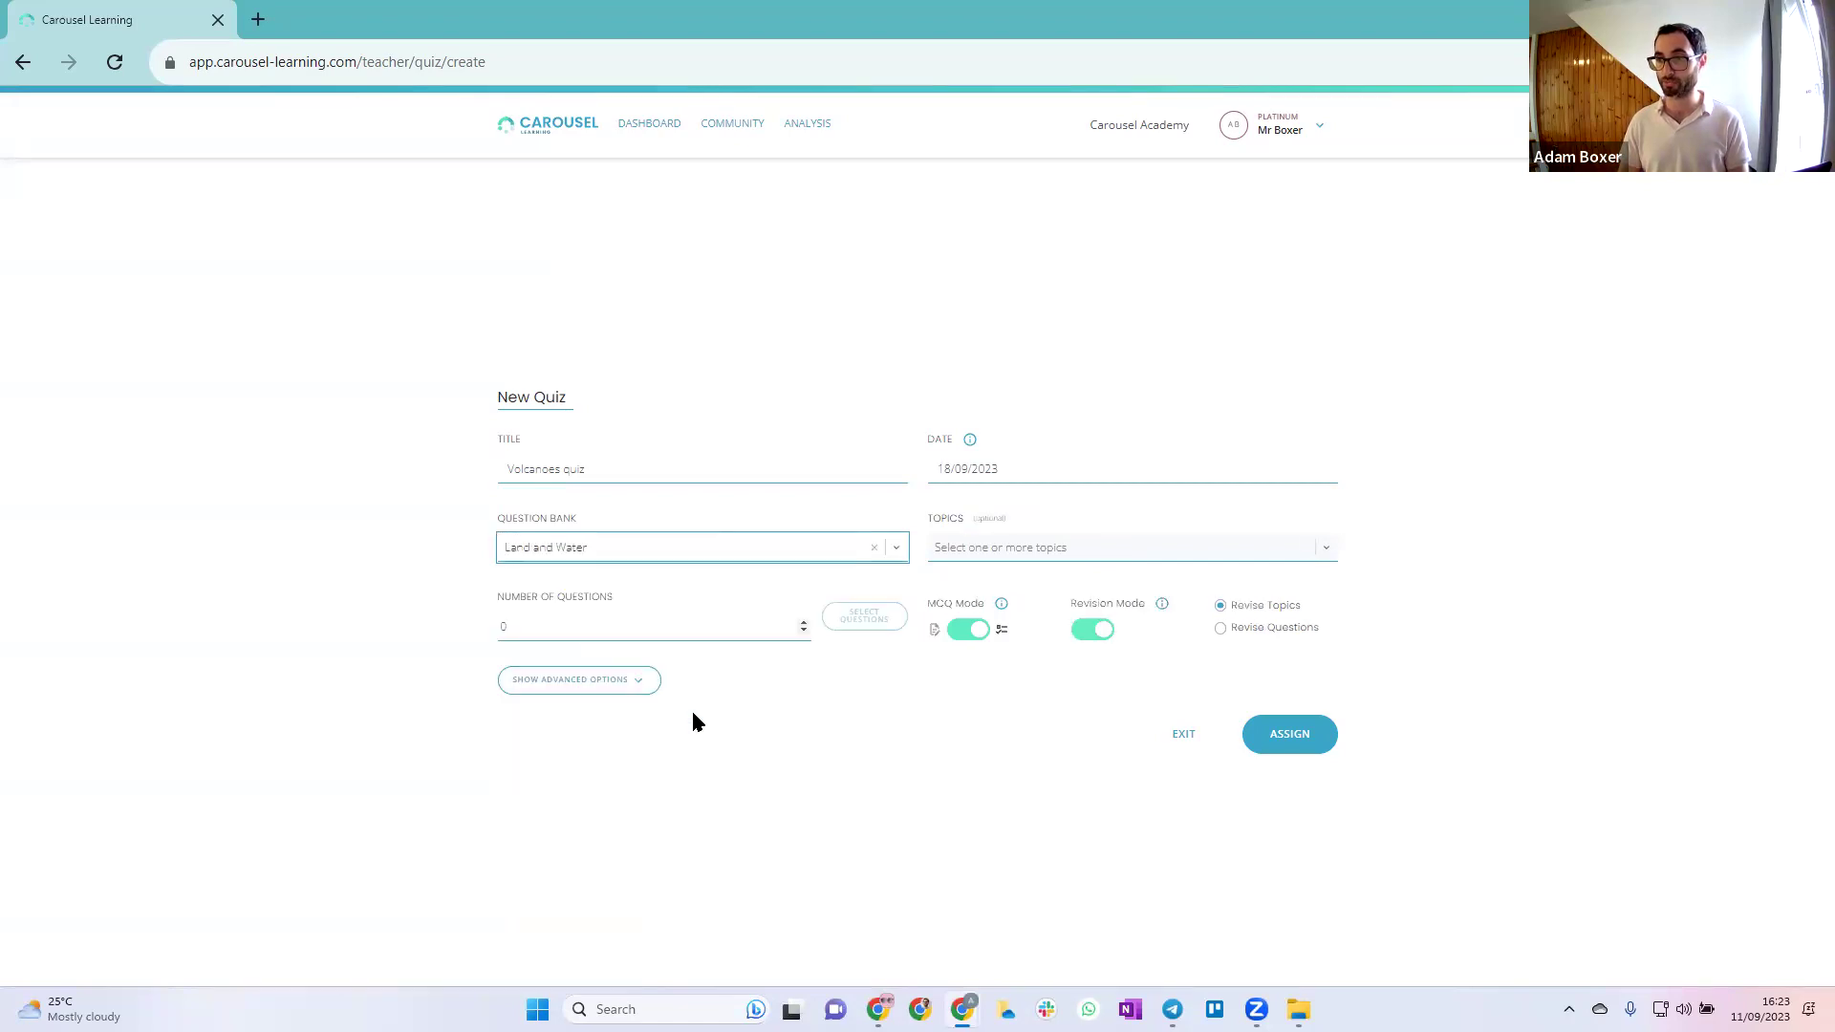
left_click(1007, 552)
scroll(1086, 717, "down", 5)
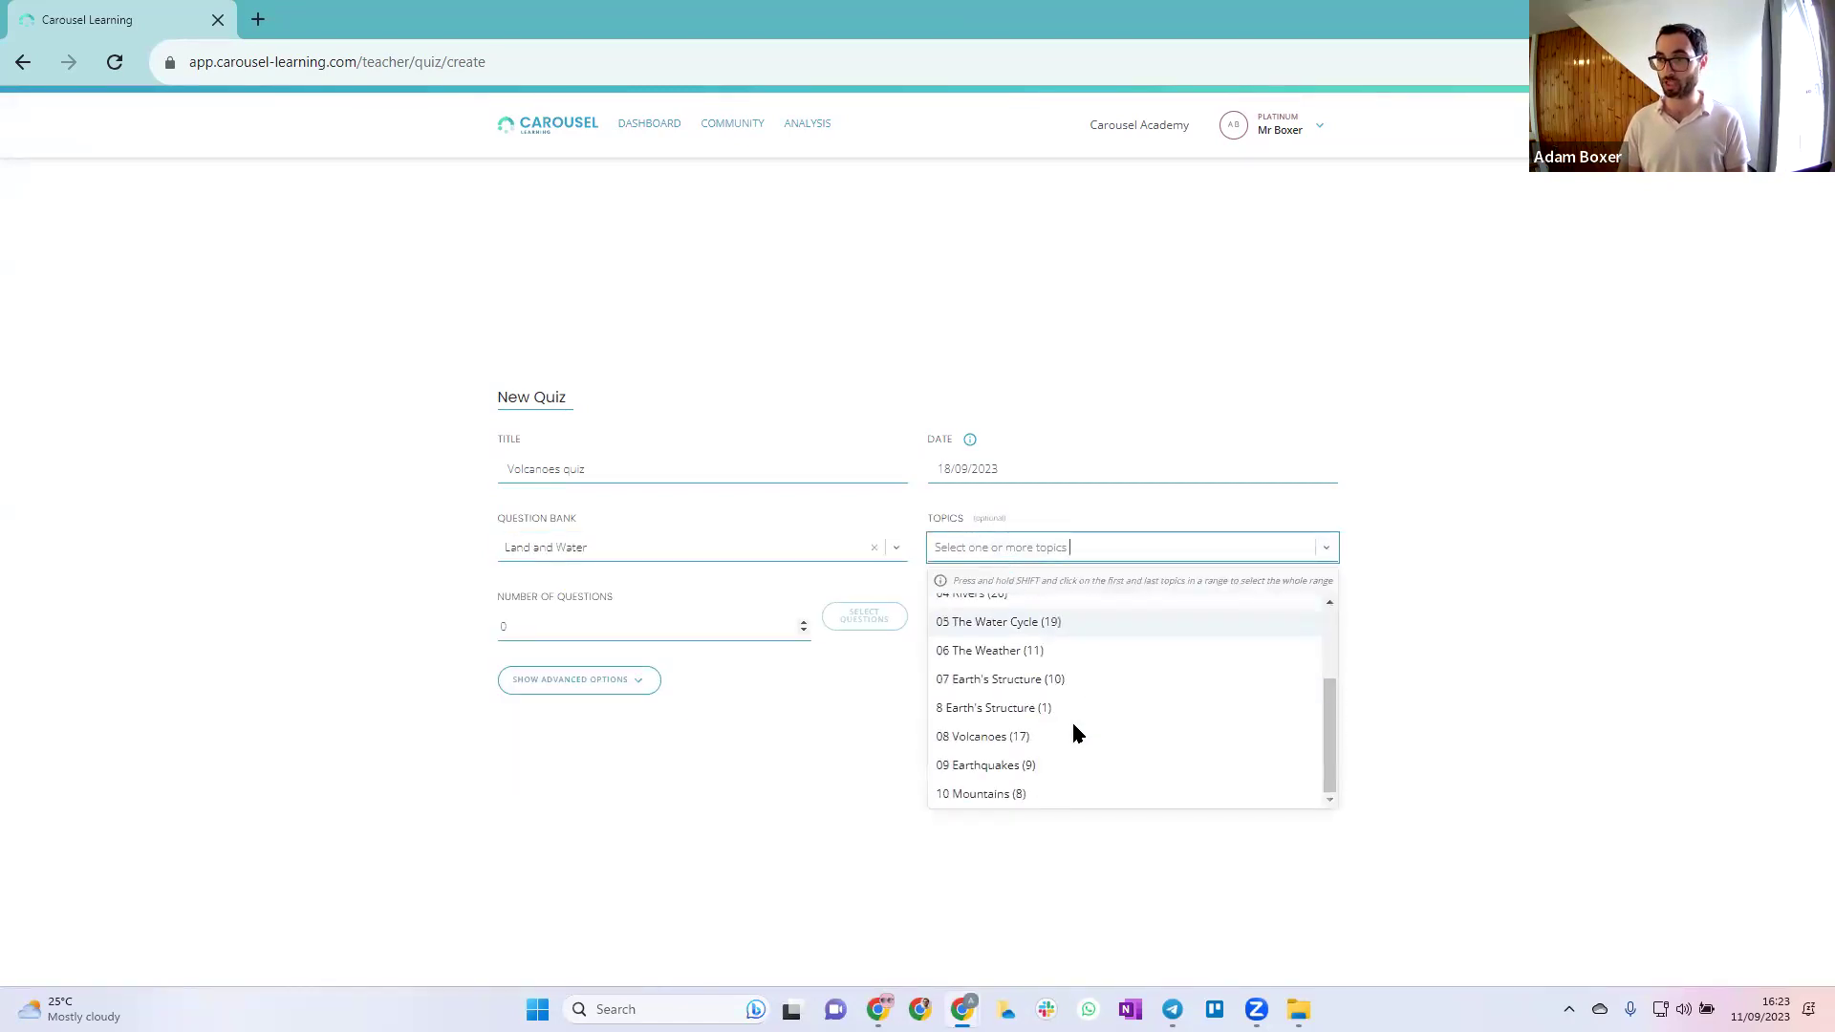
left_click(1066, 738)
left_click(663, 627)
key("BackSpace")
type("10")
left_click(866, 620)
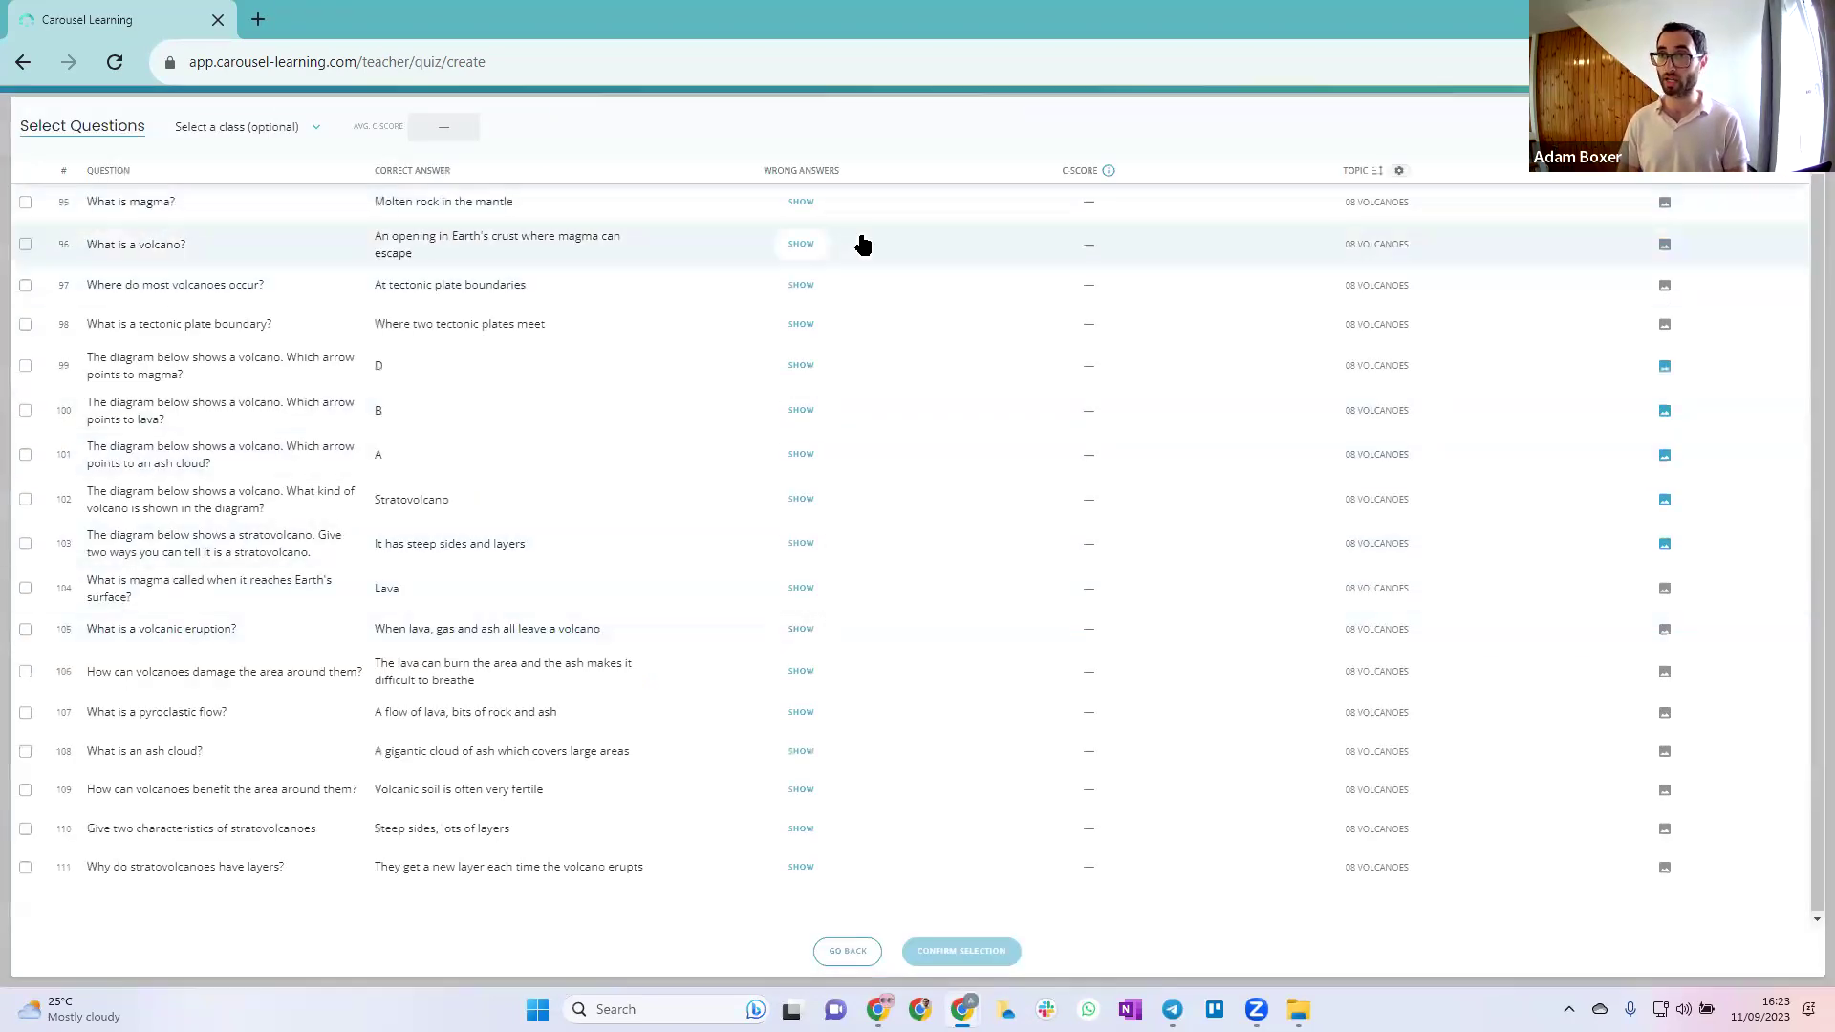
Adjust the ticked questions, adding 103 and 96 and dropping 102, to confirm exactly ten
left_click(26, 542)
left_click(26, 499)
left_click(26, 244)
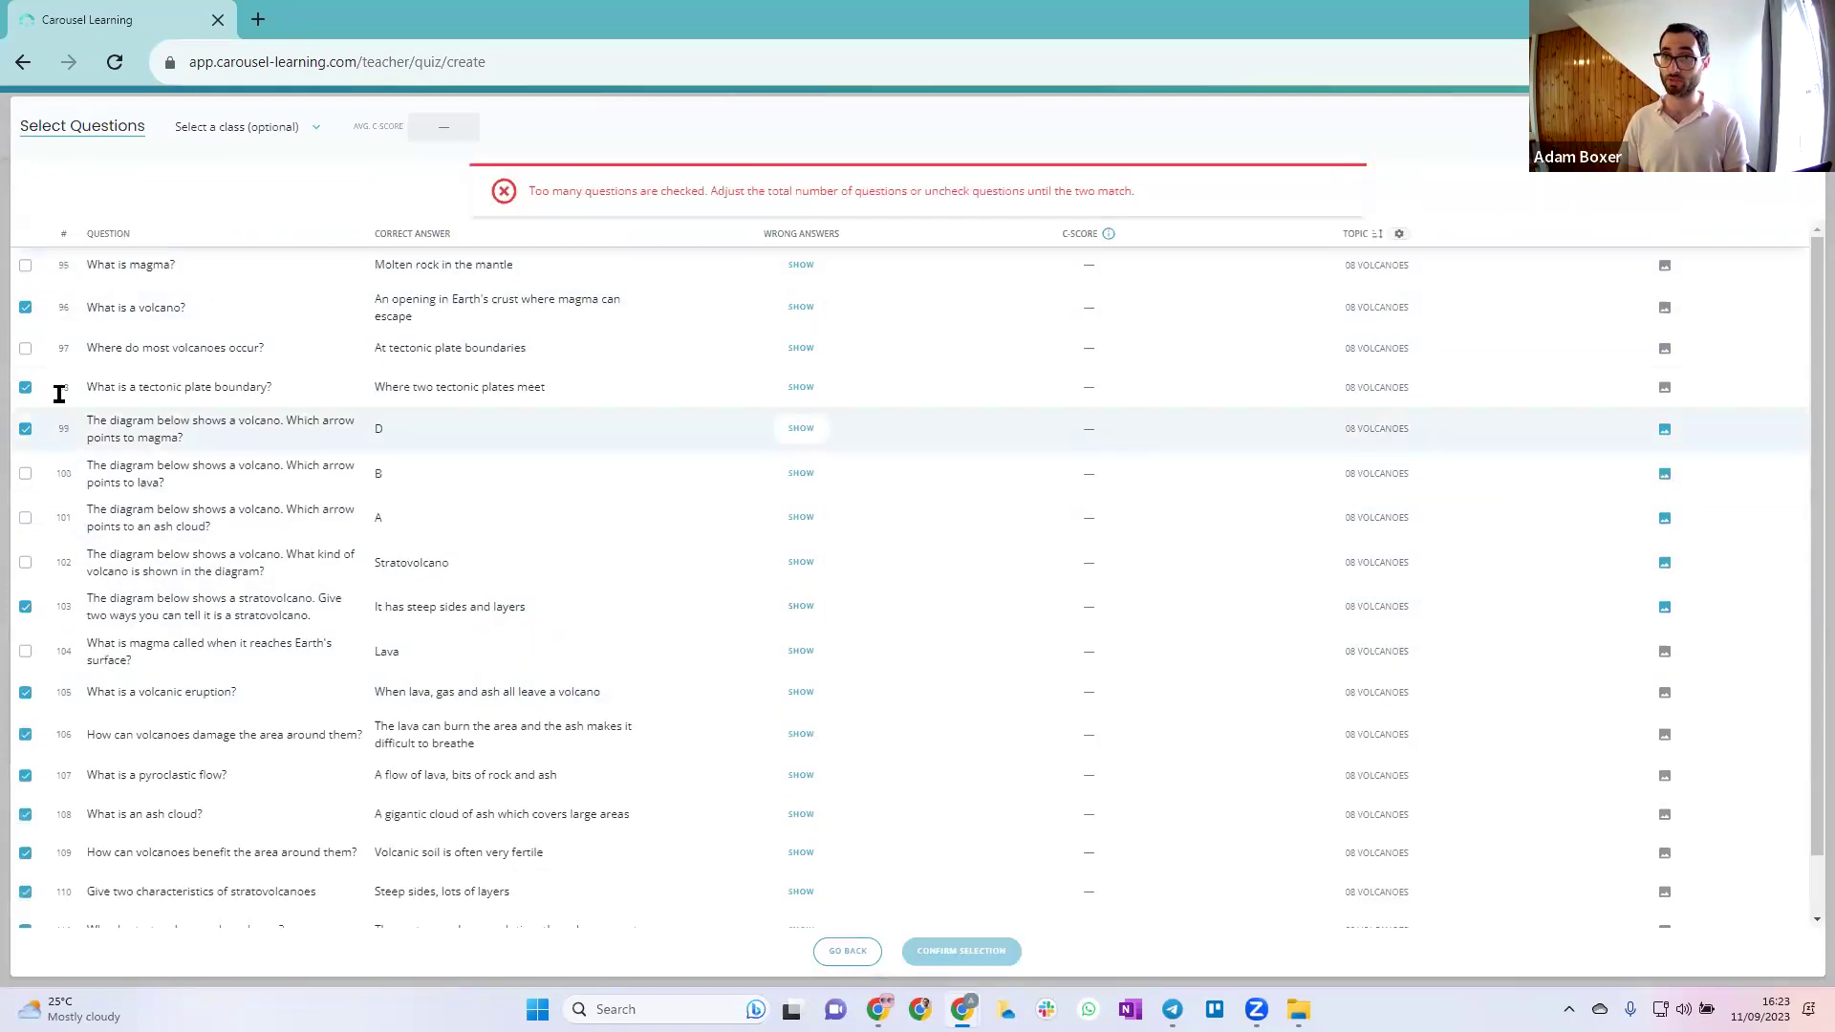
left_click(26, 428)
left_click(994, 952)
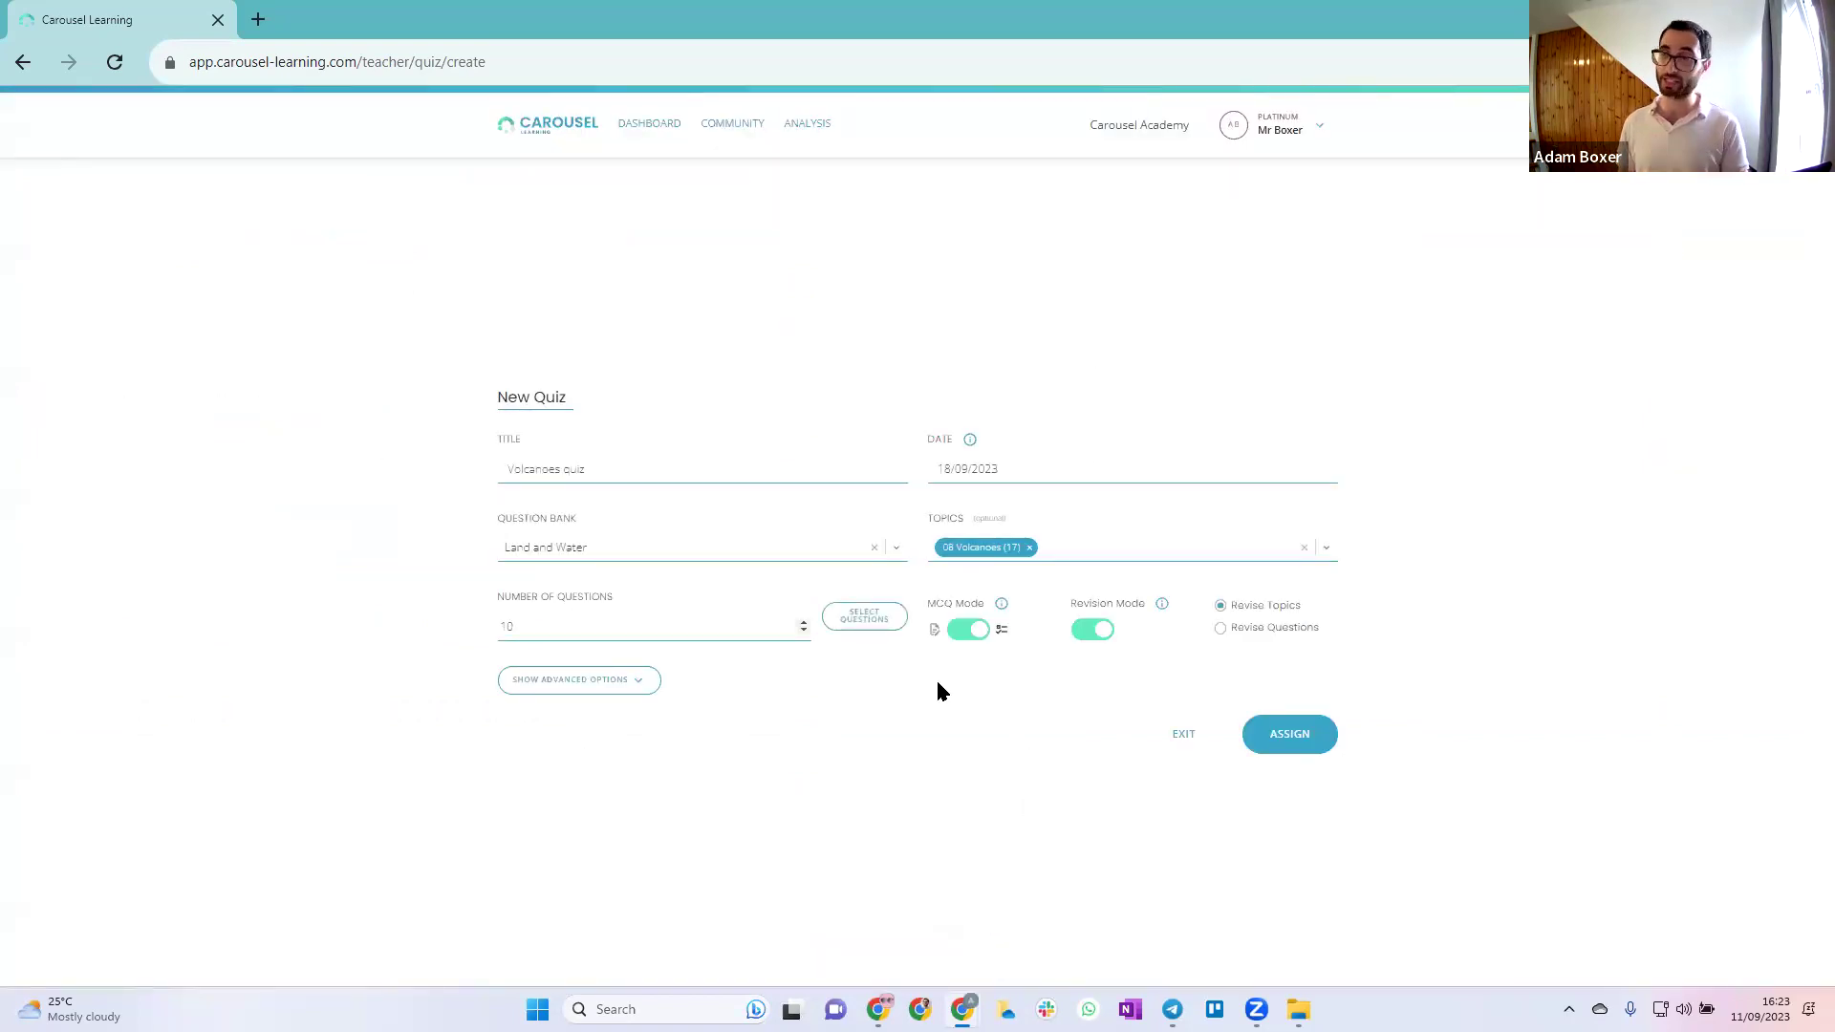
Review the wrong answers offered for question 106, then return to the quiz form
left_click(858, 622)
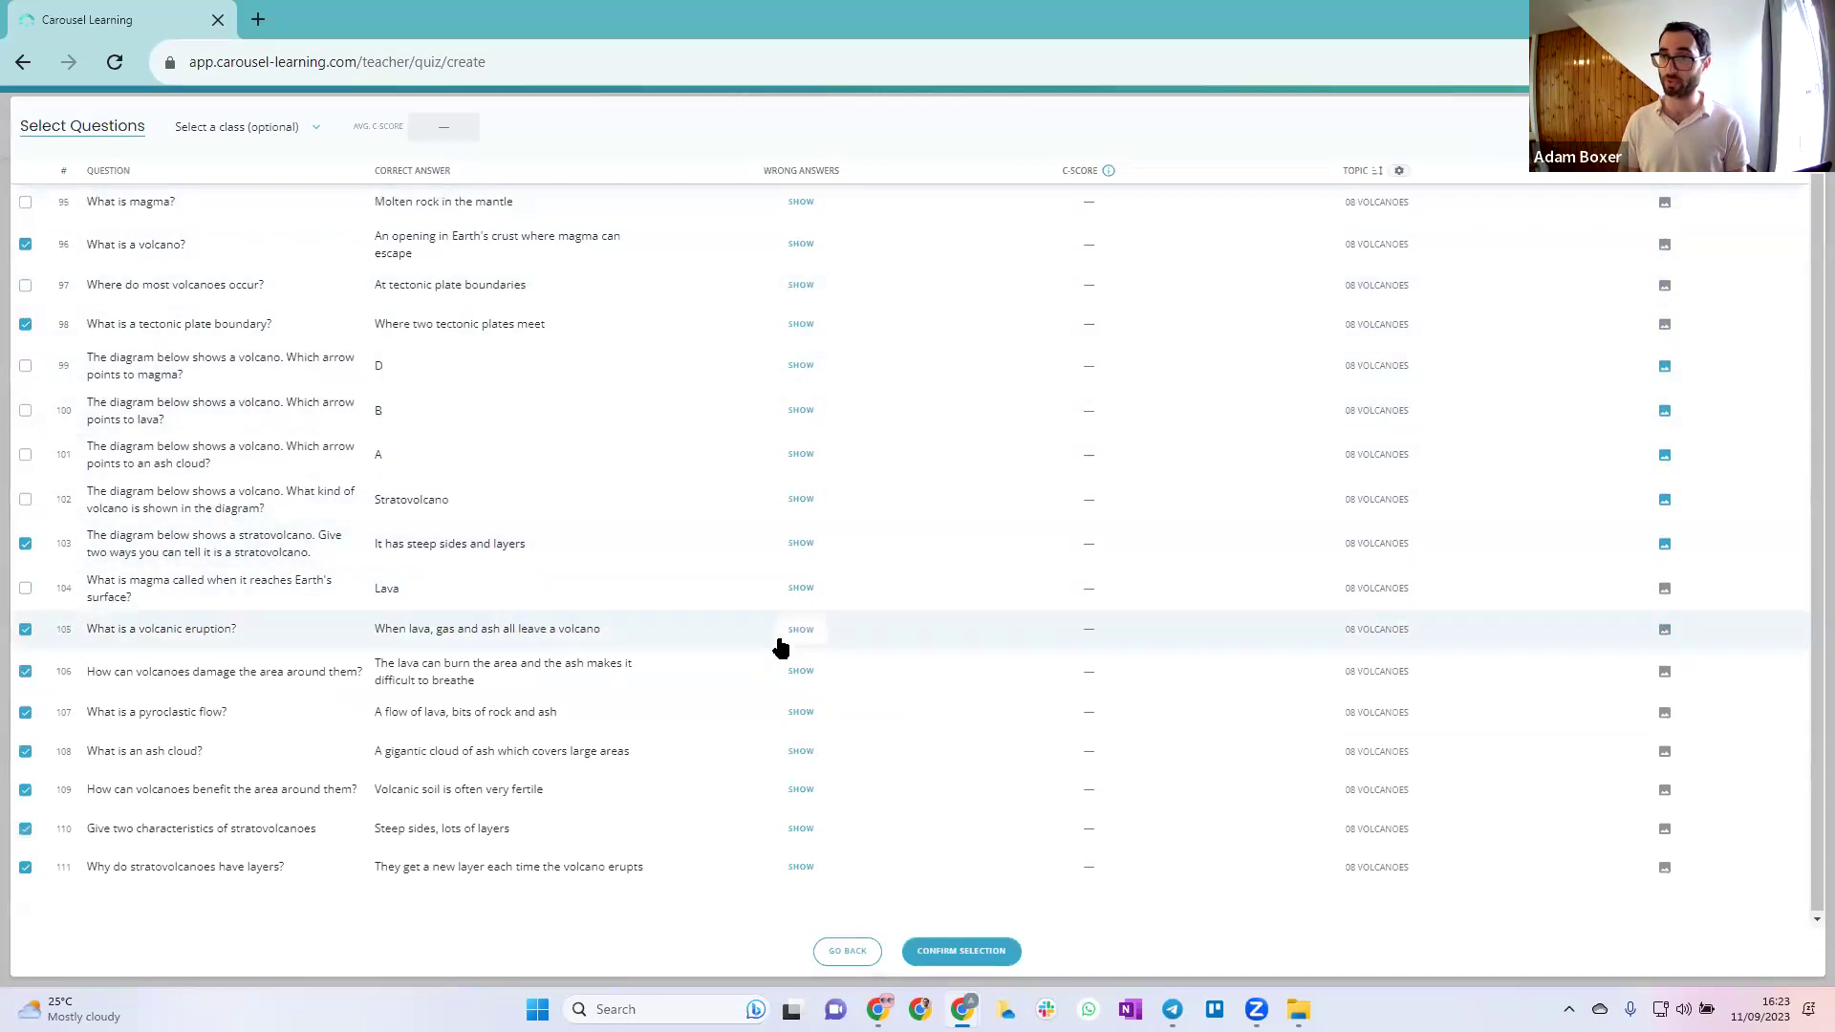
left_click(801, 670)
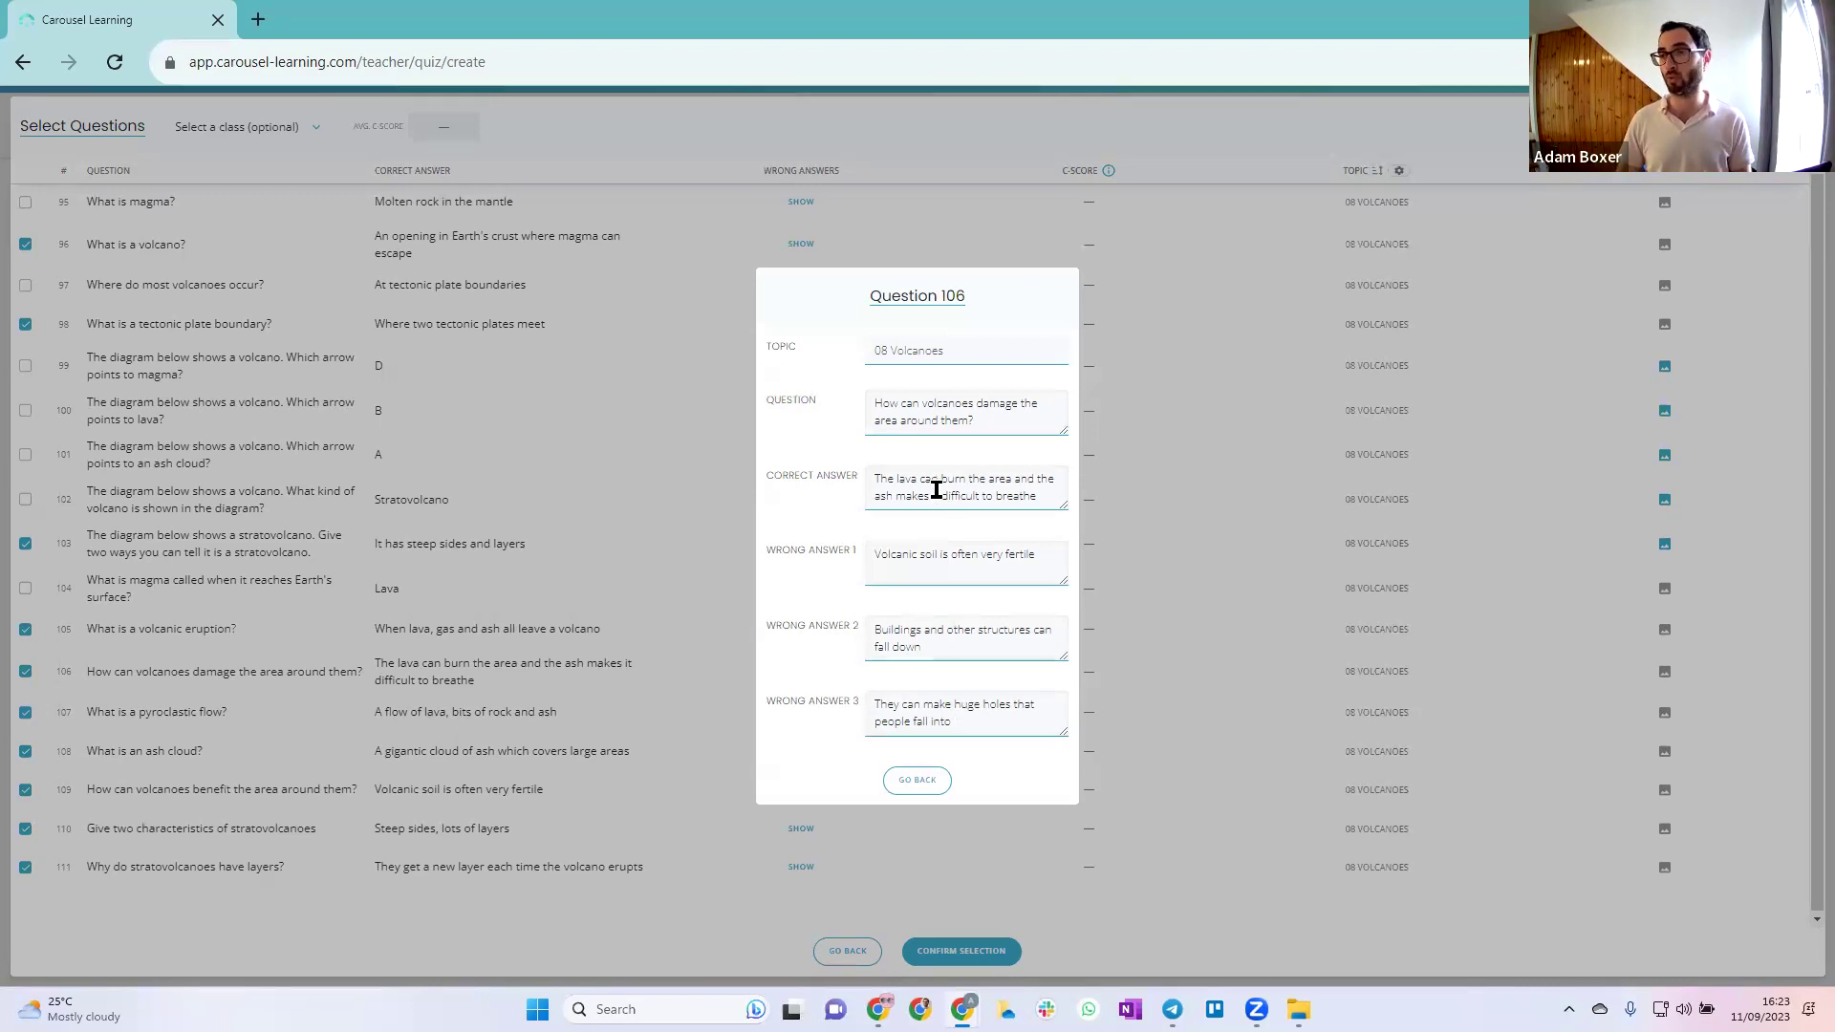
left_click(934, 784)
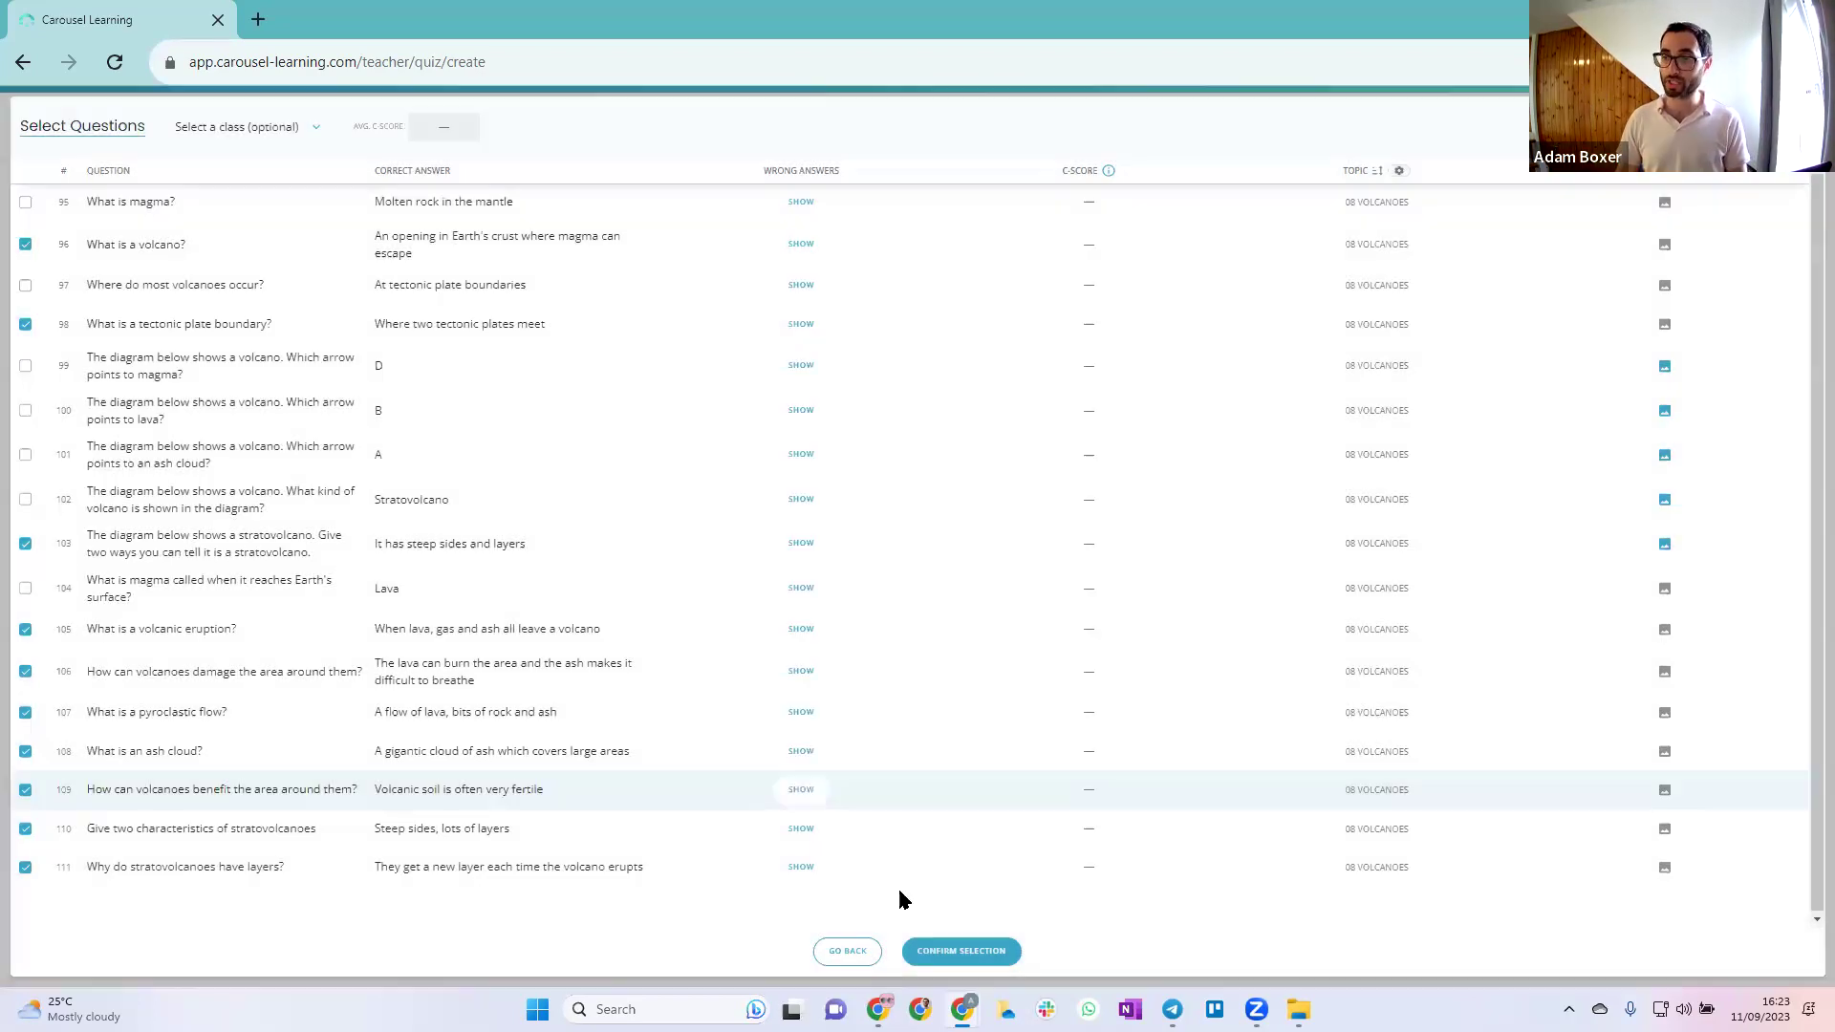
left_click(847, 951)
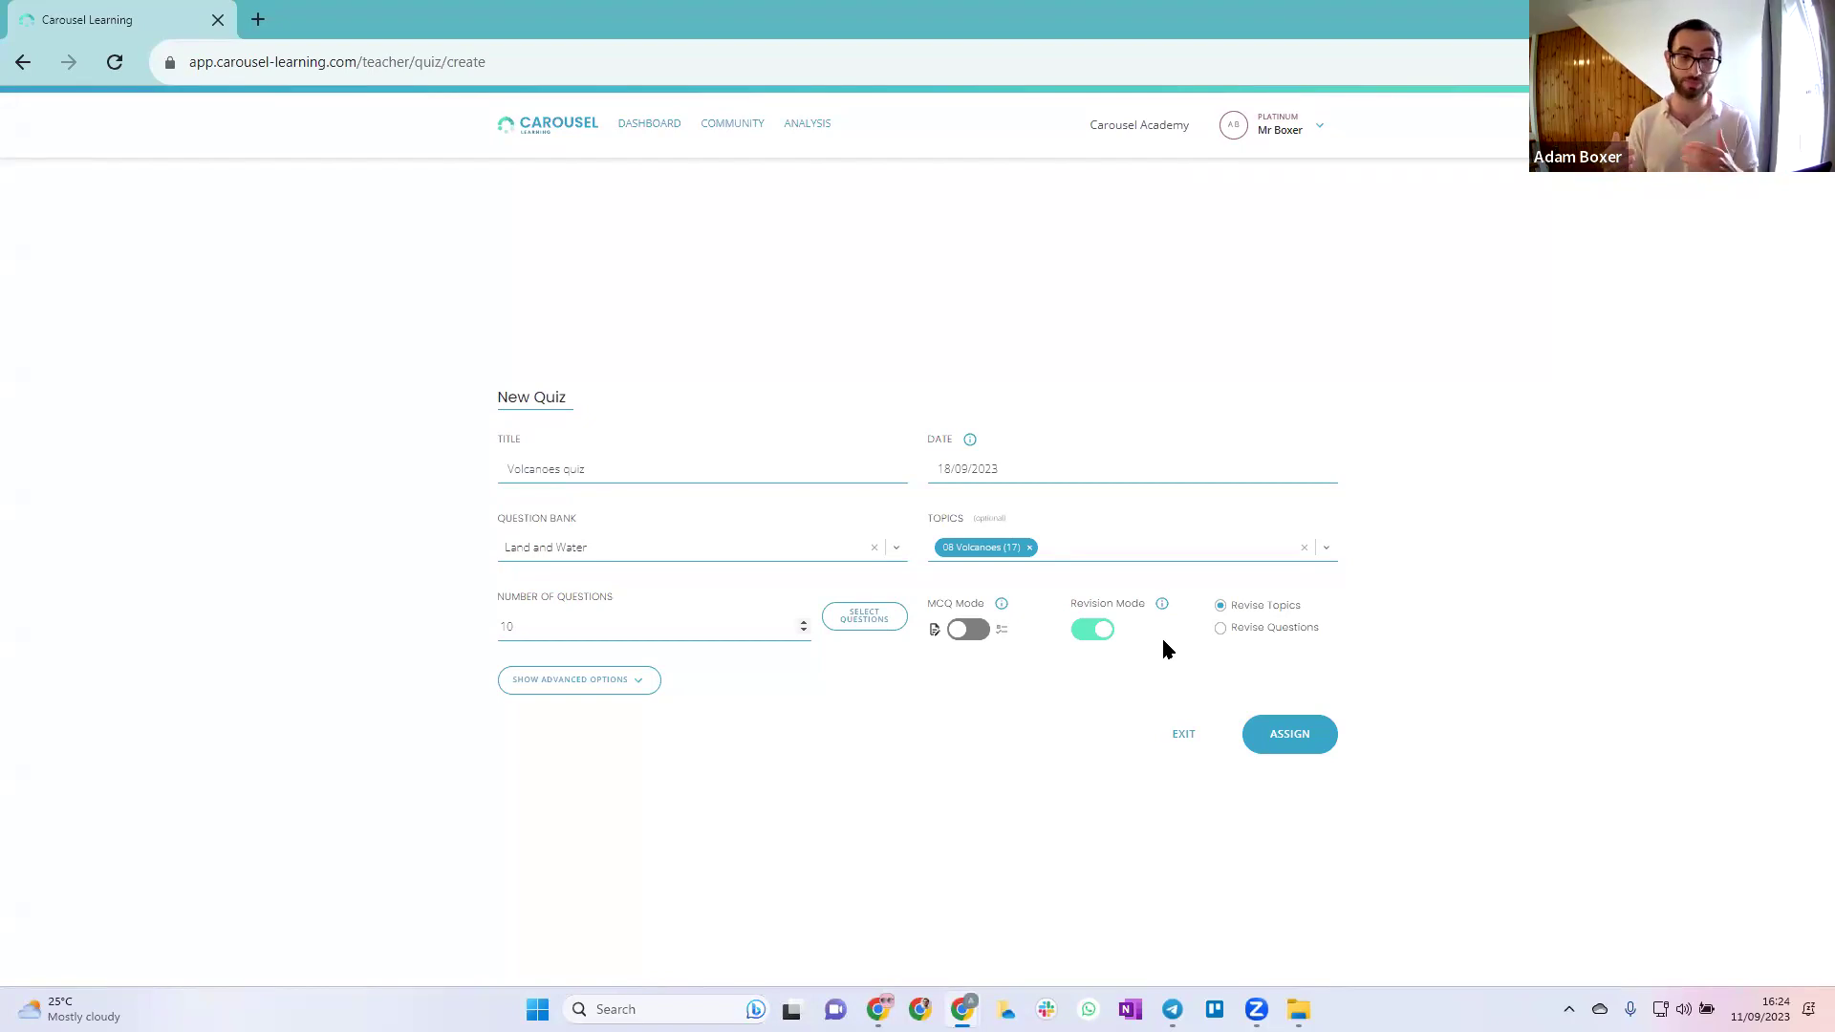
Keep the quiz language as English in advanced options, then exit the form without assigning
left_click(639, 681)
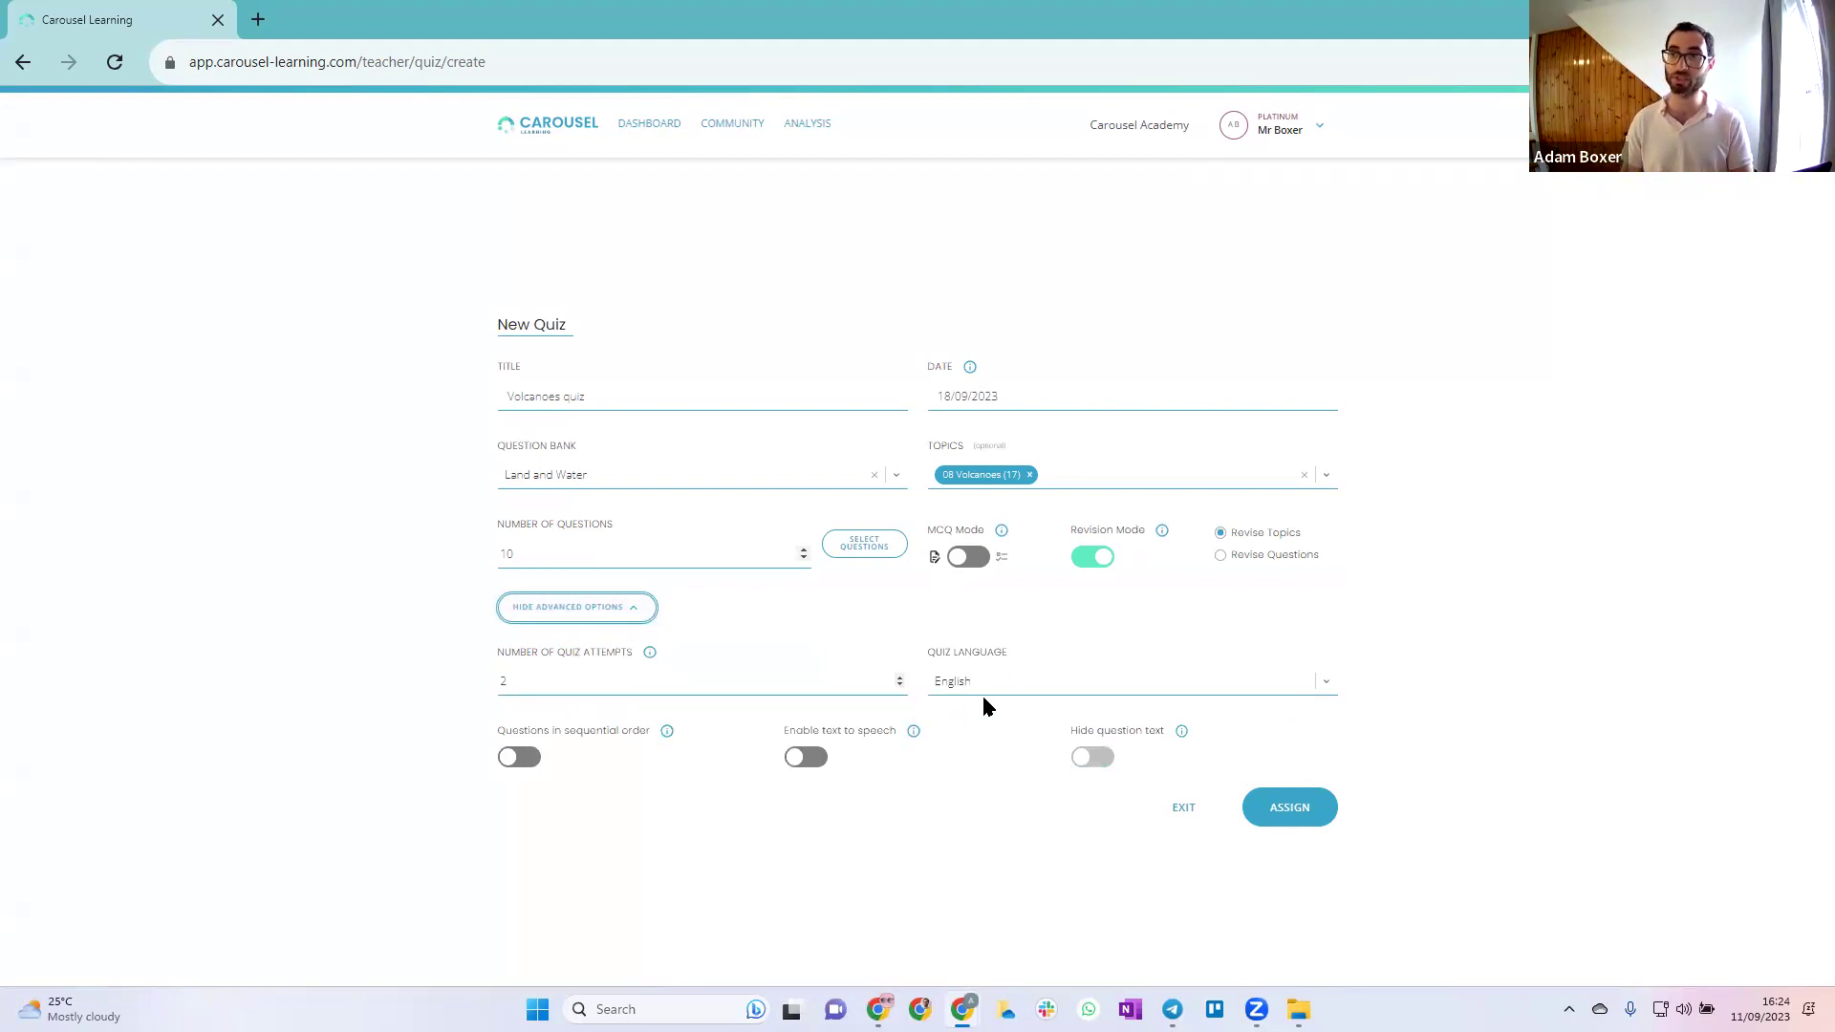
left_click(1016, 681)
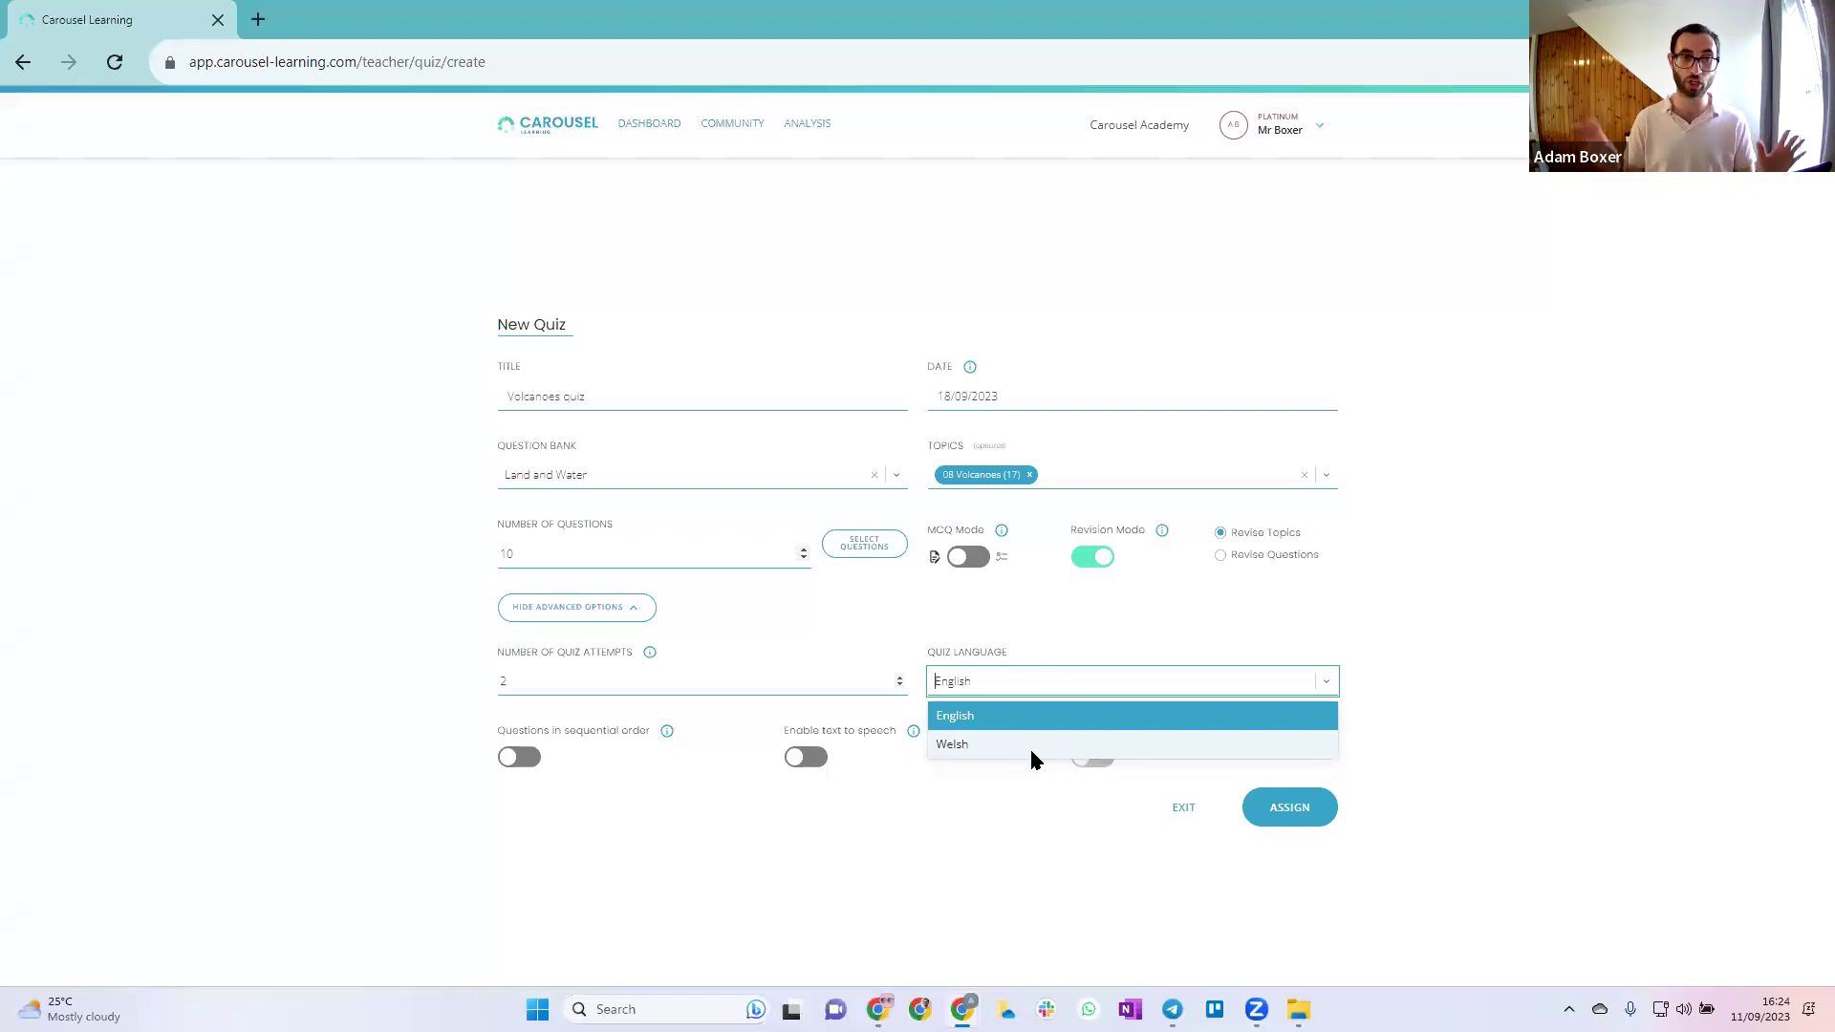
left_click(1001, 817)
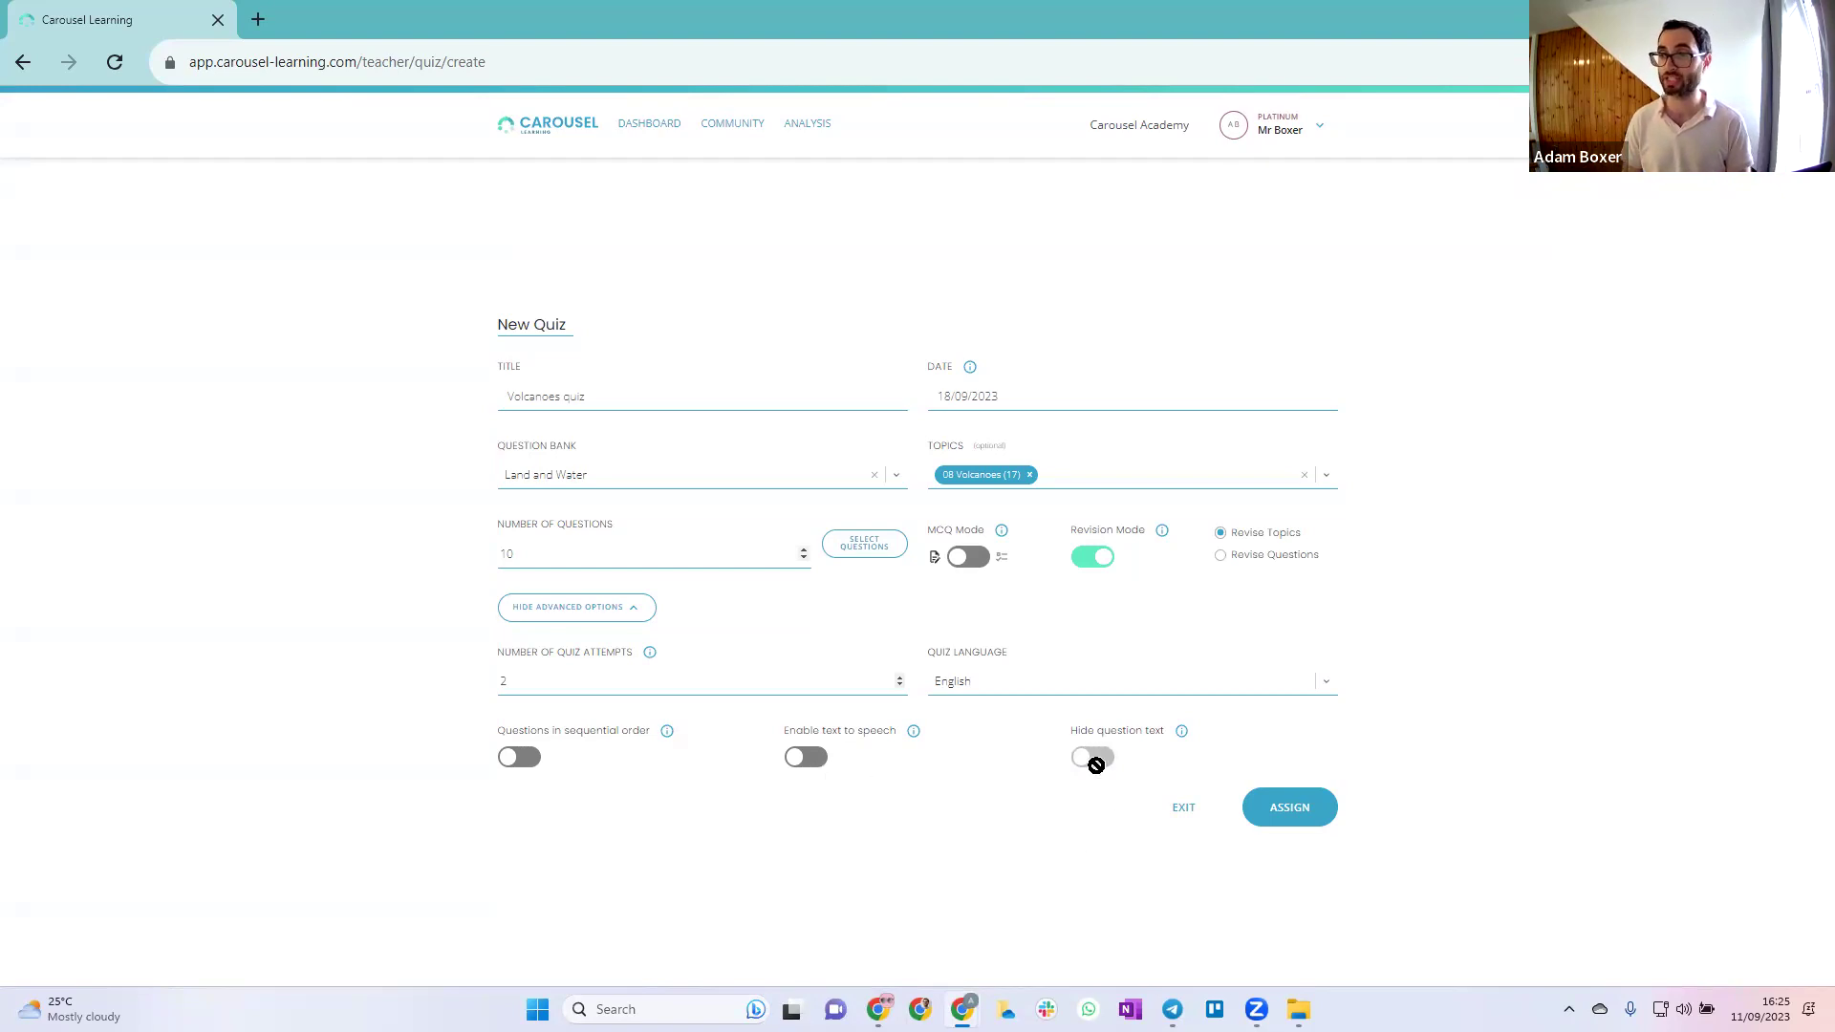
left_click(1188, 812)
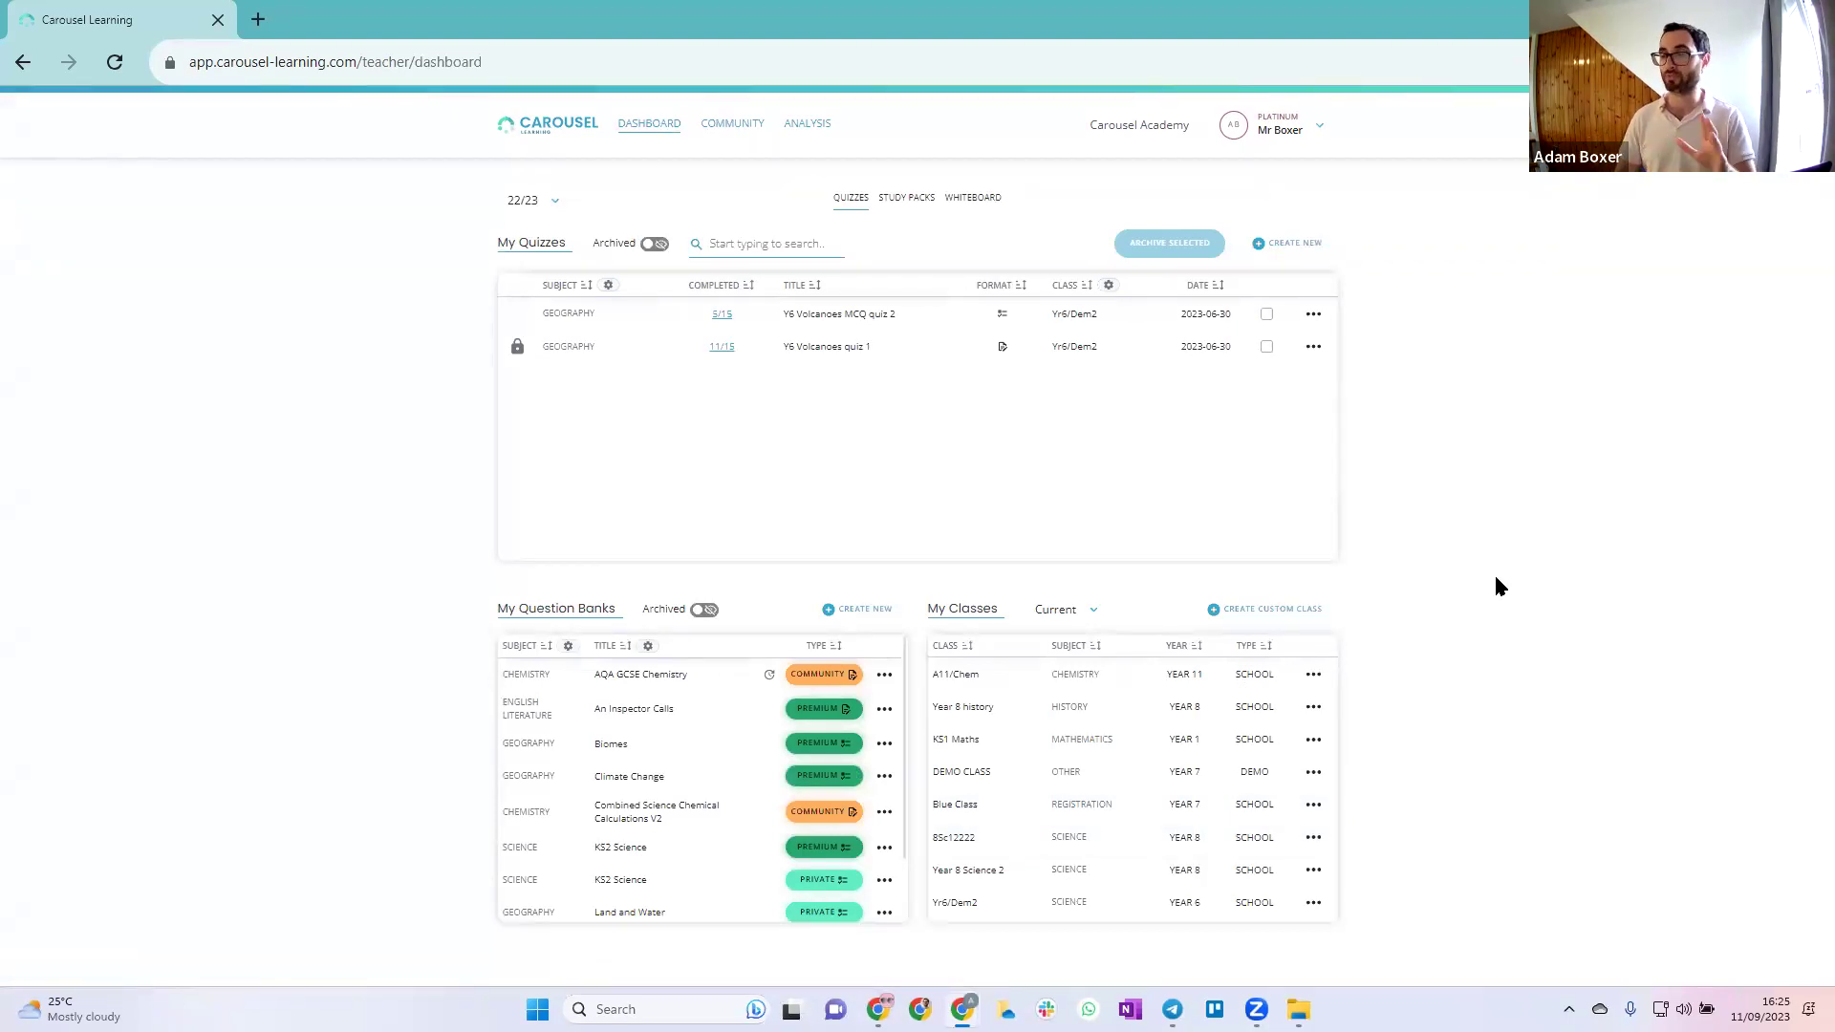
Create a new quiz titled 'Volcanoes quiz'
left_click(1277, 242)
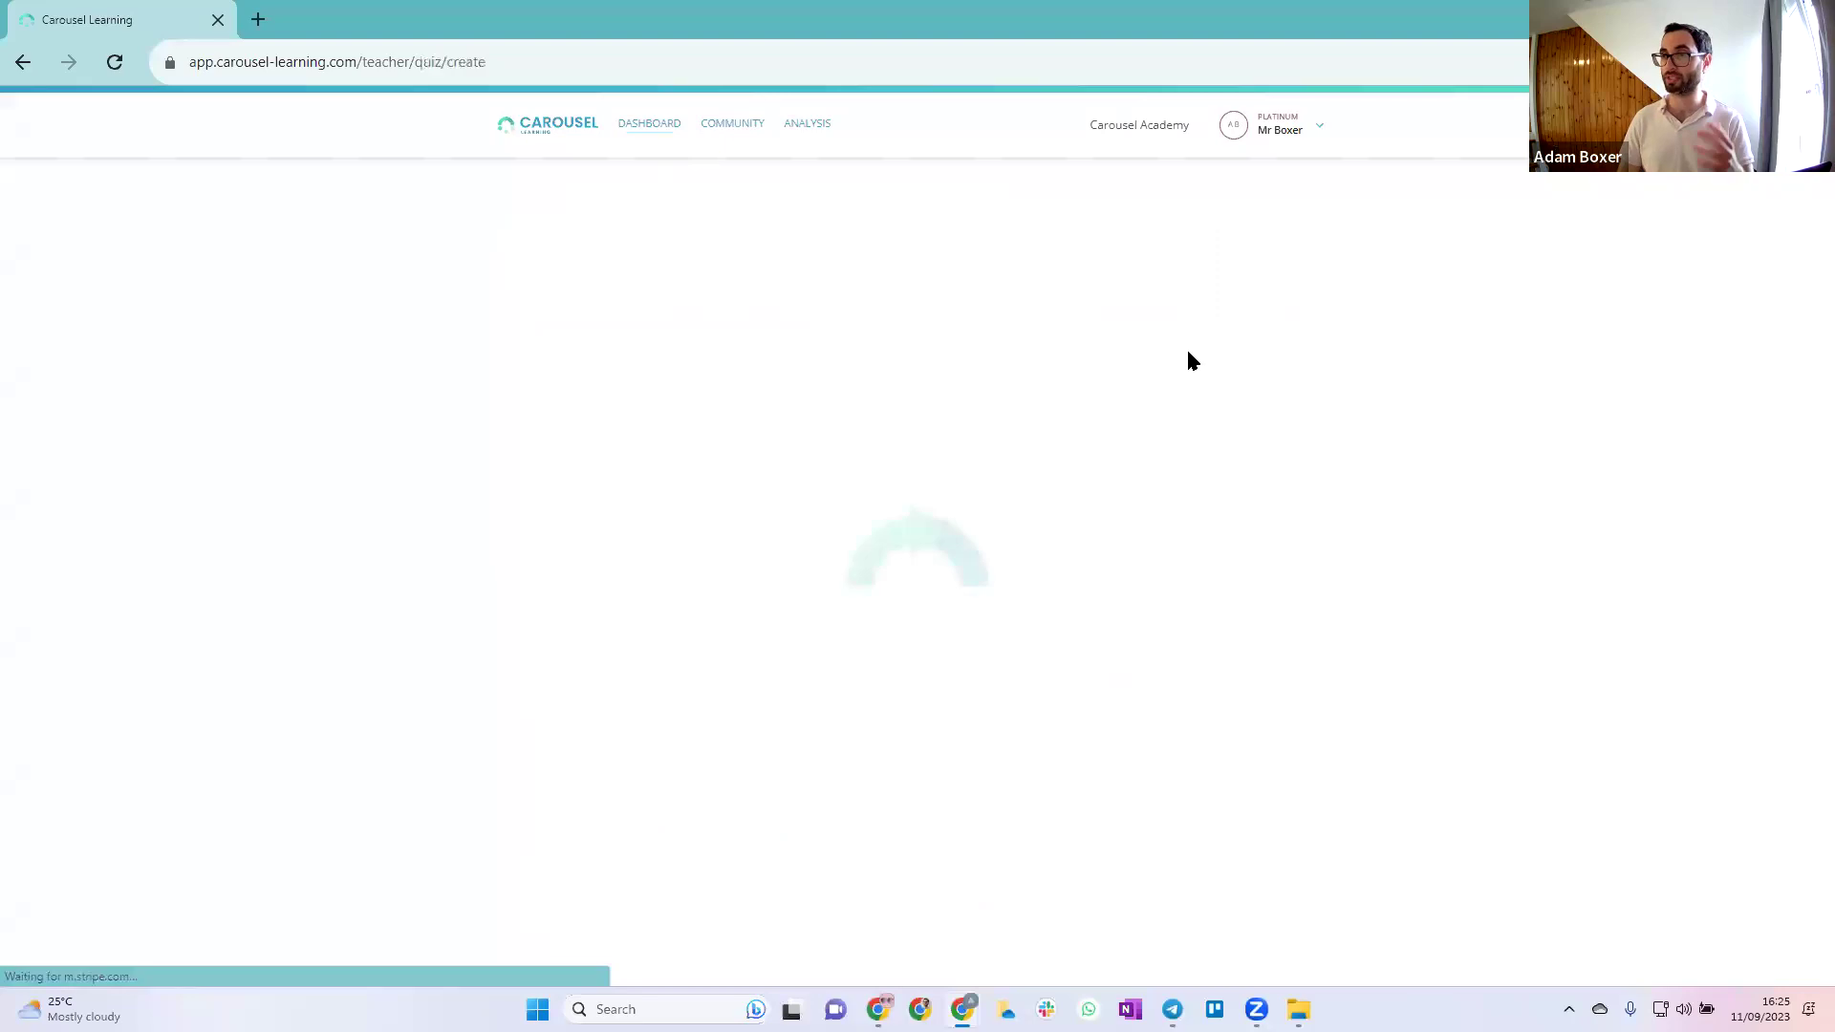
left_click(644, 462)
type("Volcanoes quiz")
Pick the Land and Water bank, filter 'volca' for 08 Volcanoes, and confirm five questions
left_click(734, 546)
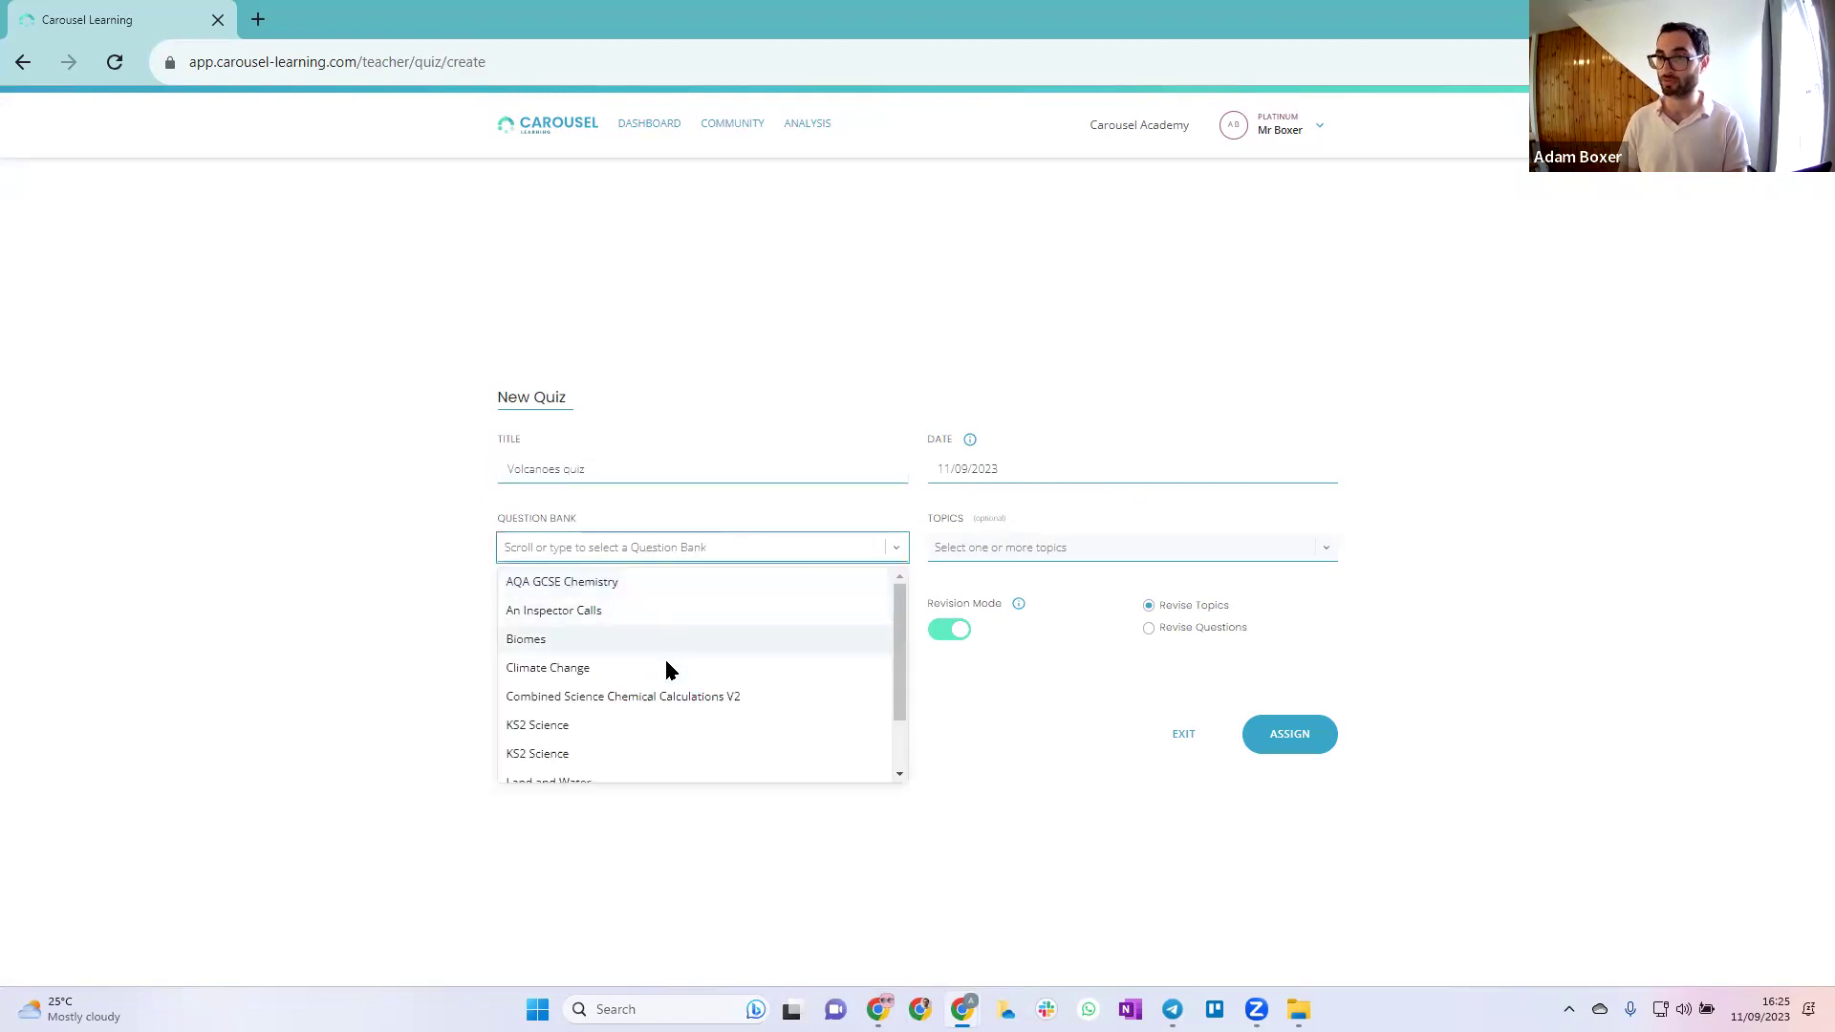
scroll(666, 670, "down", 3)
left_click(638, 705)
left_click(1070, 543)
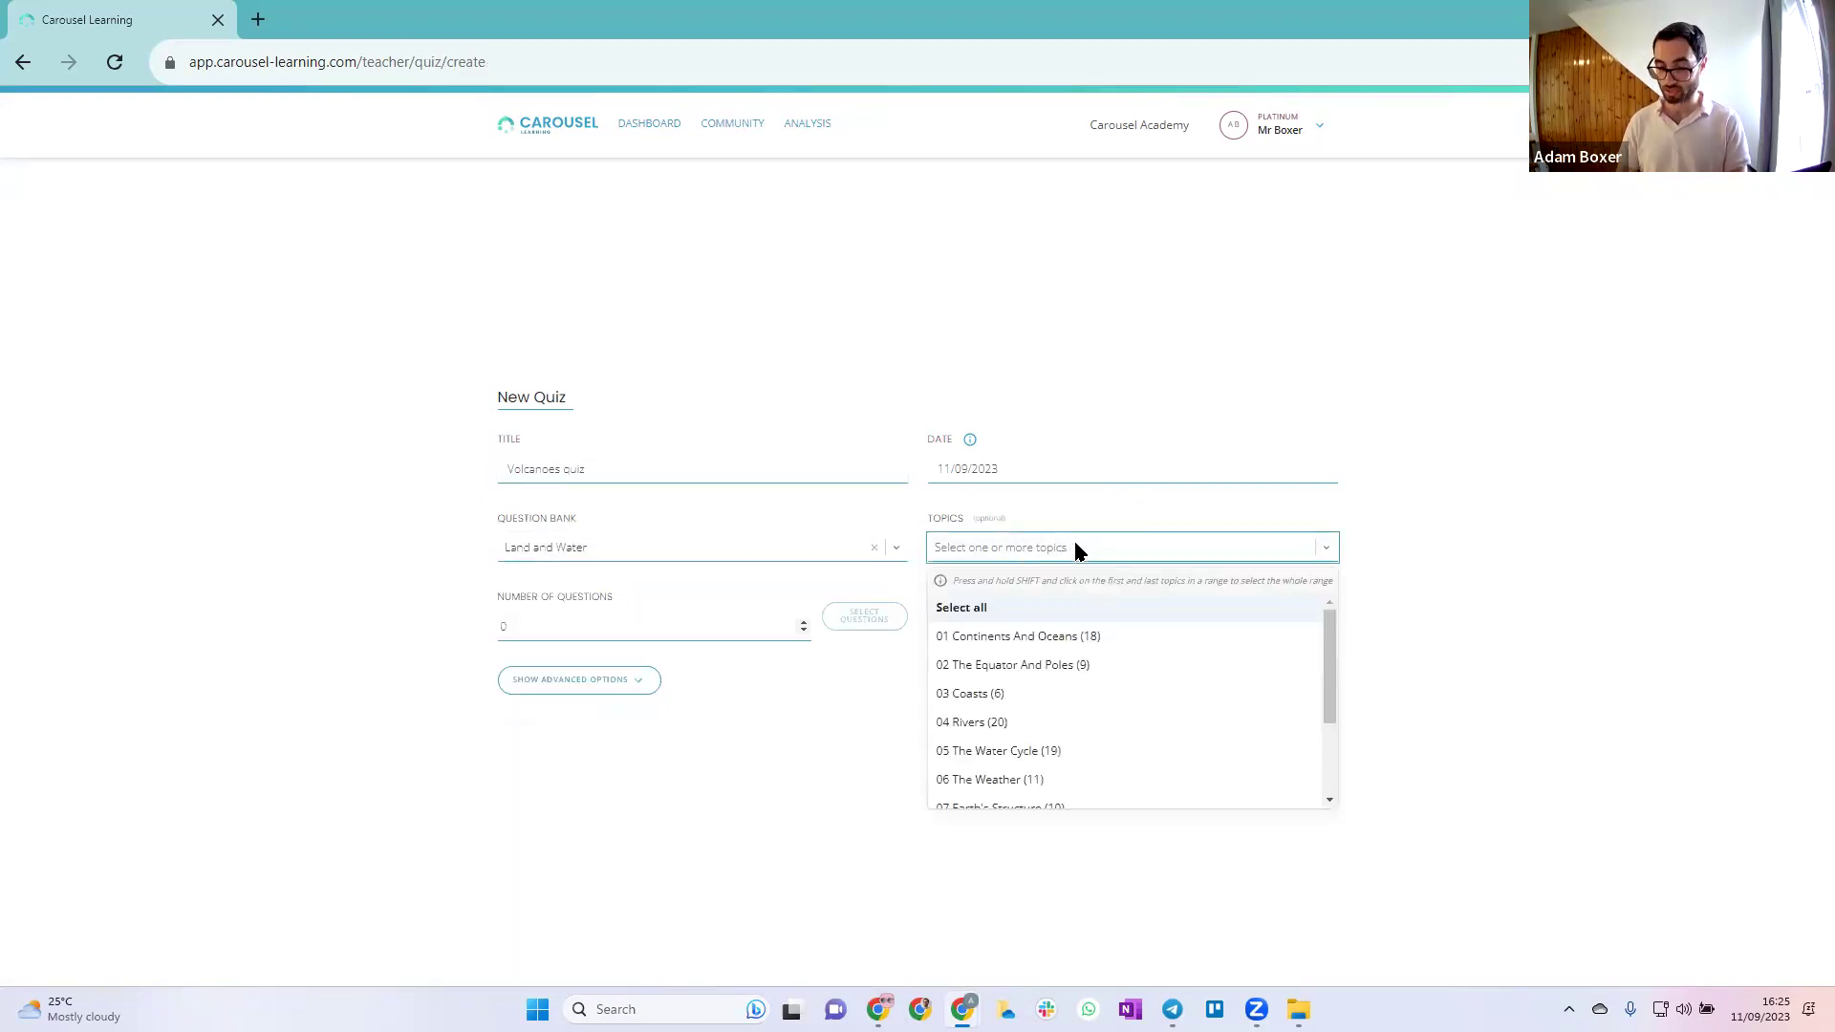
type("volca")
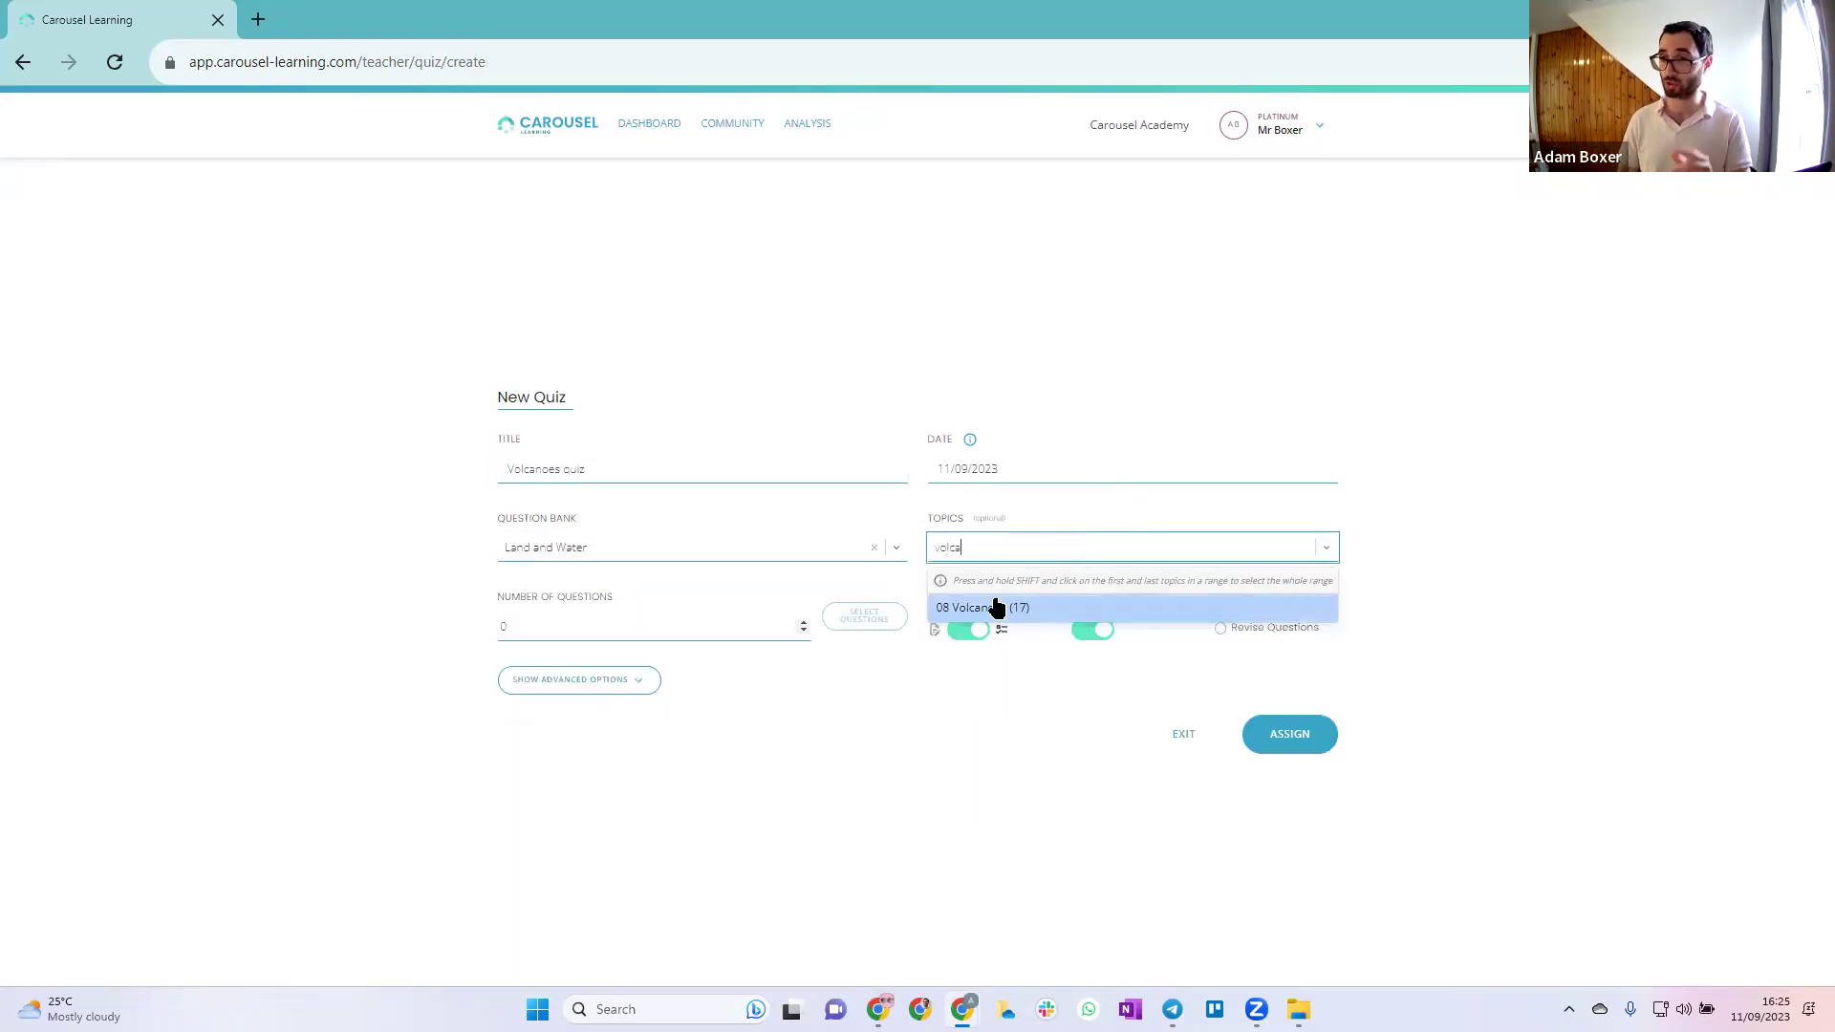
left_click(997, 608)
left_click(704, 627)
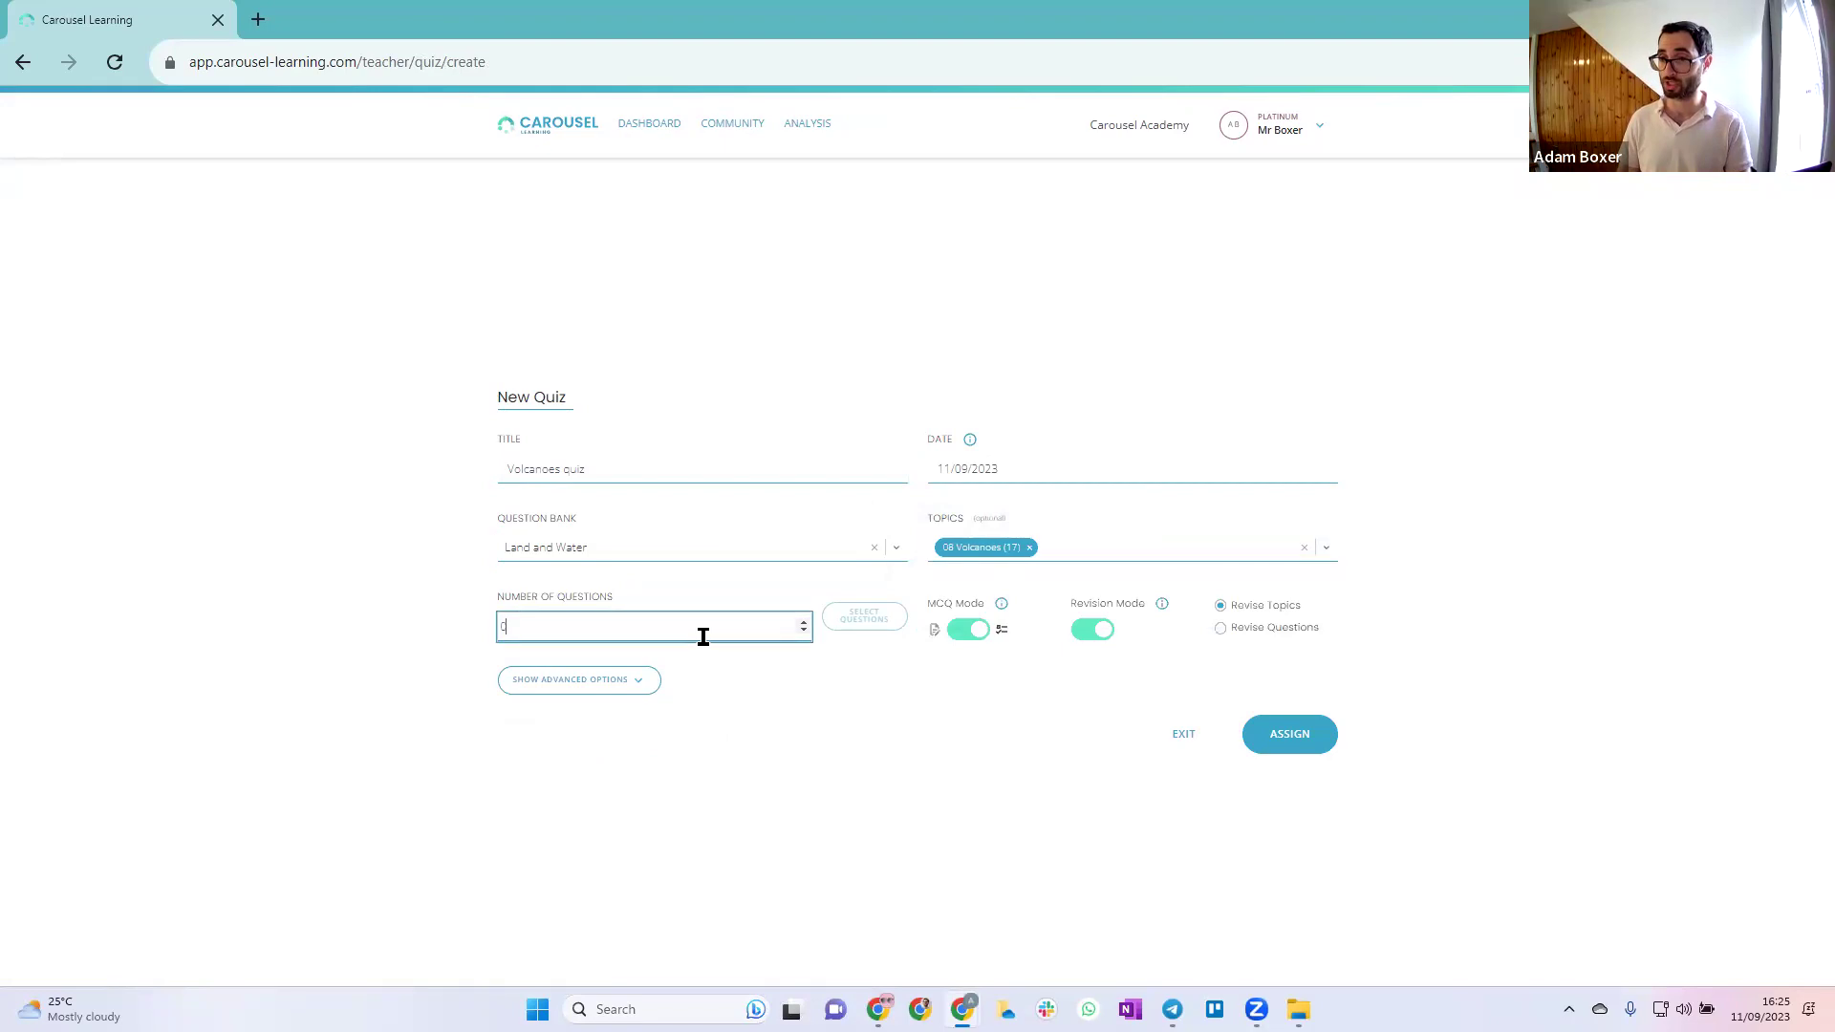
left_click(862, 621)
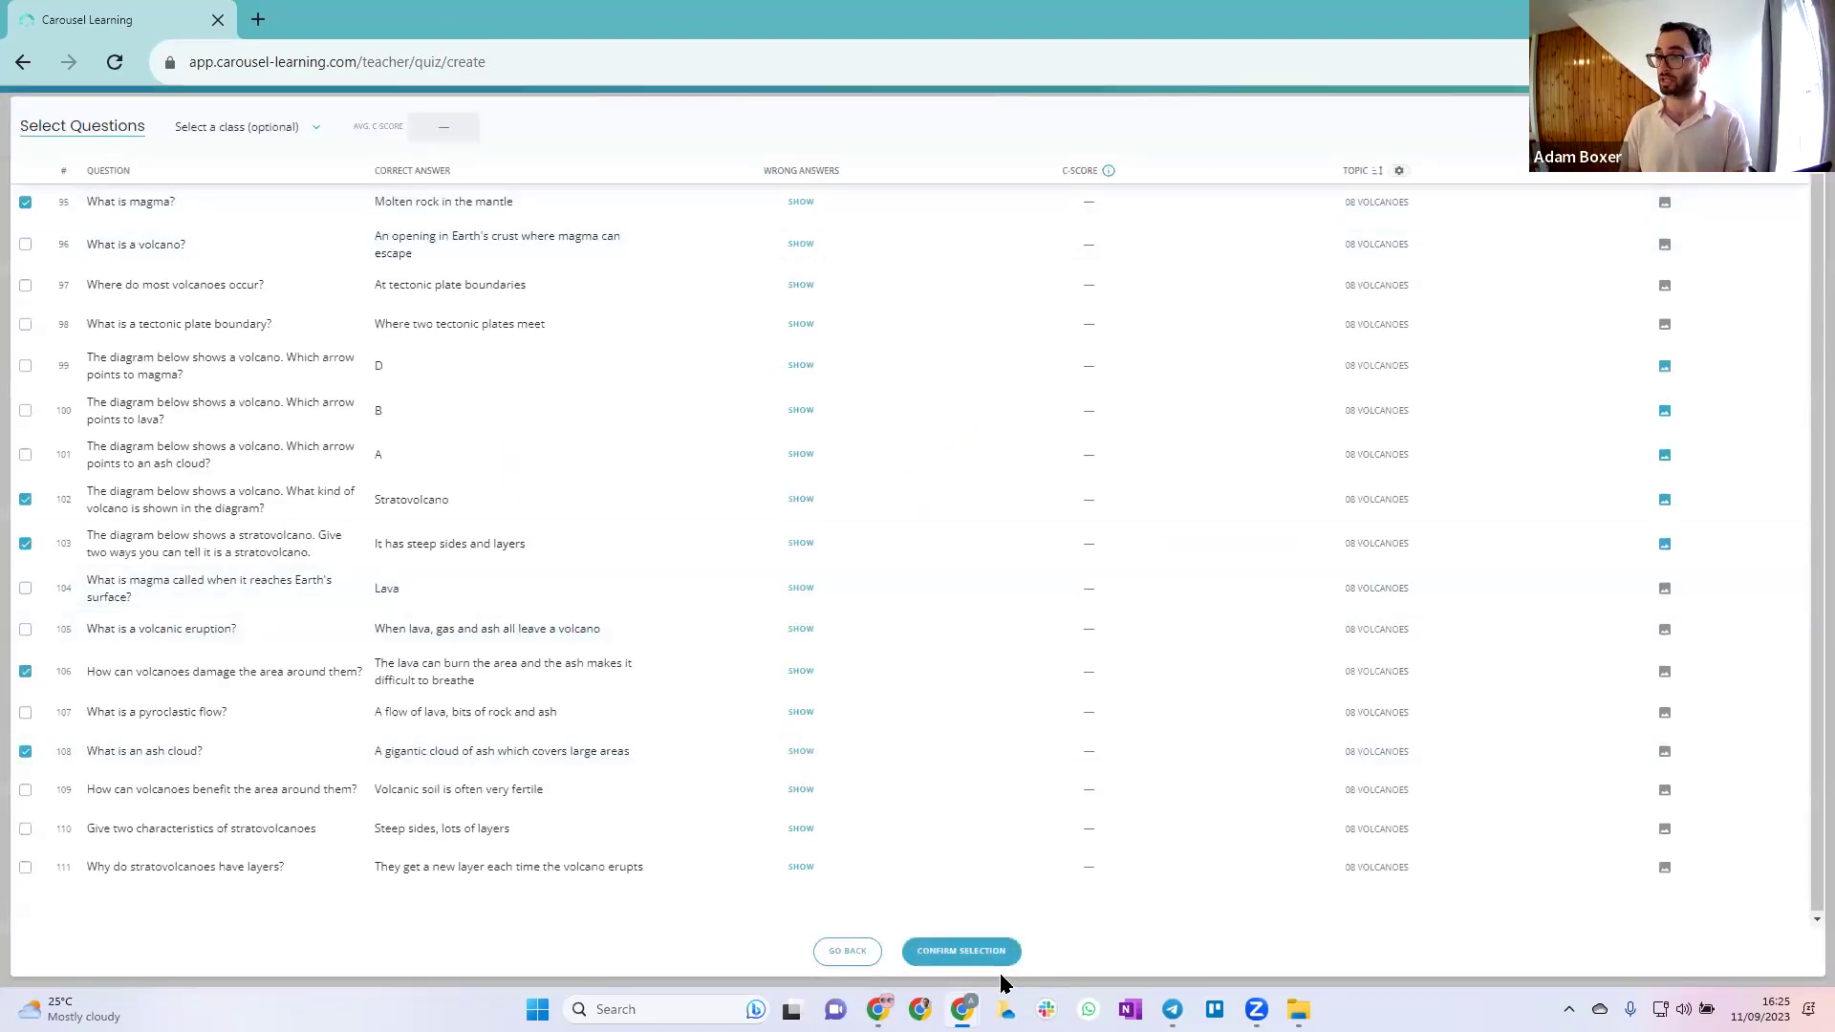
left_click(990, 956)
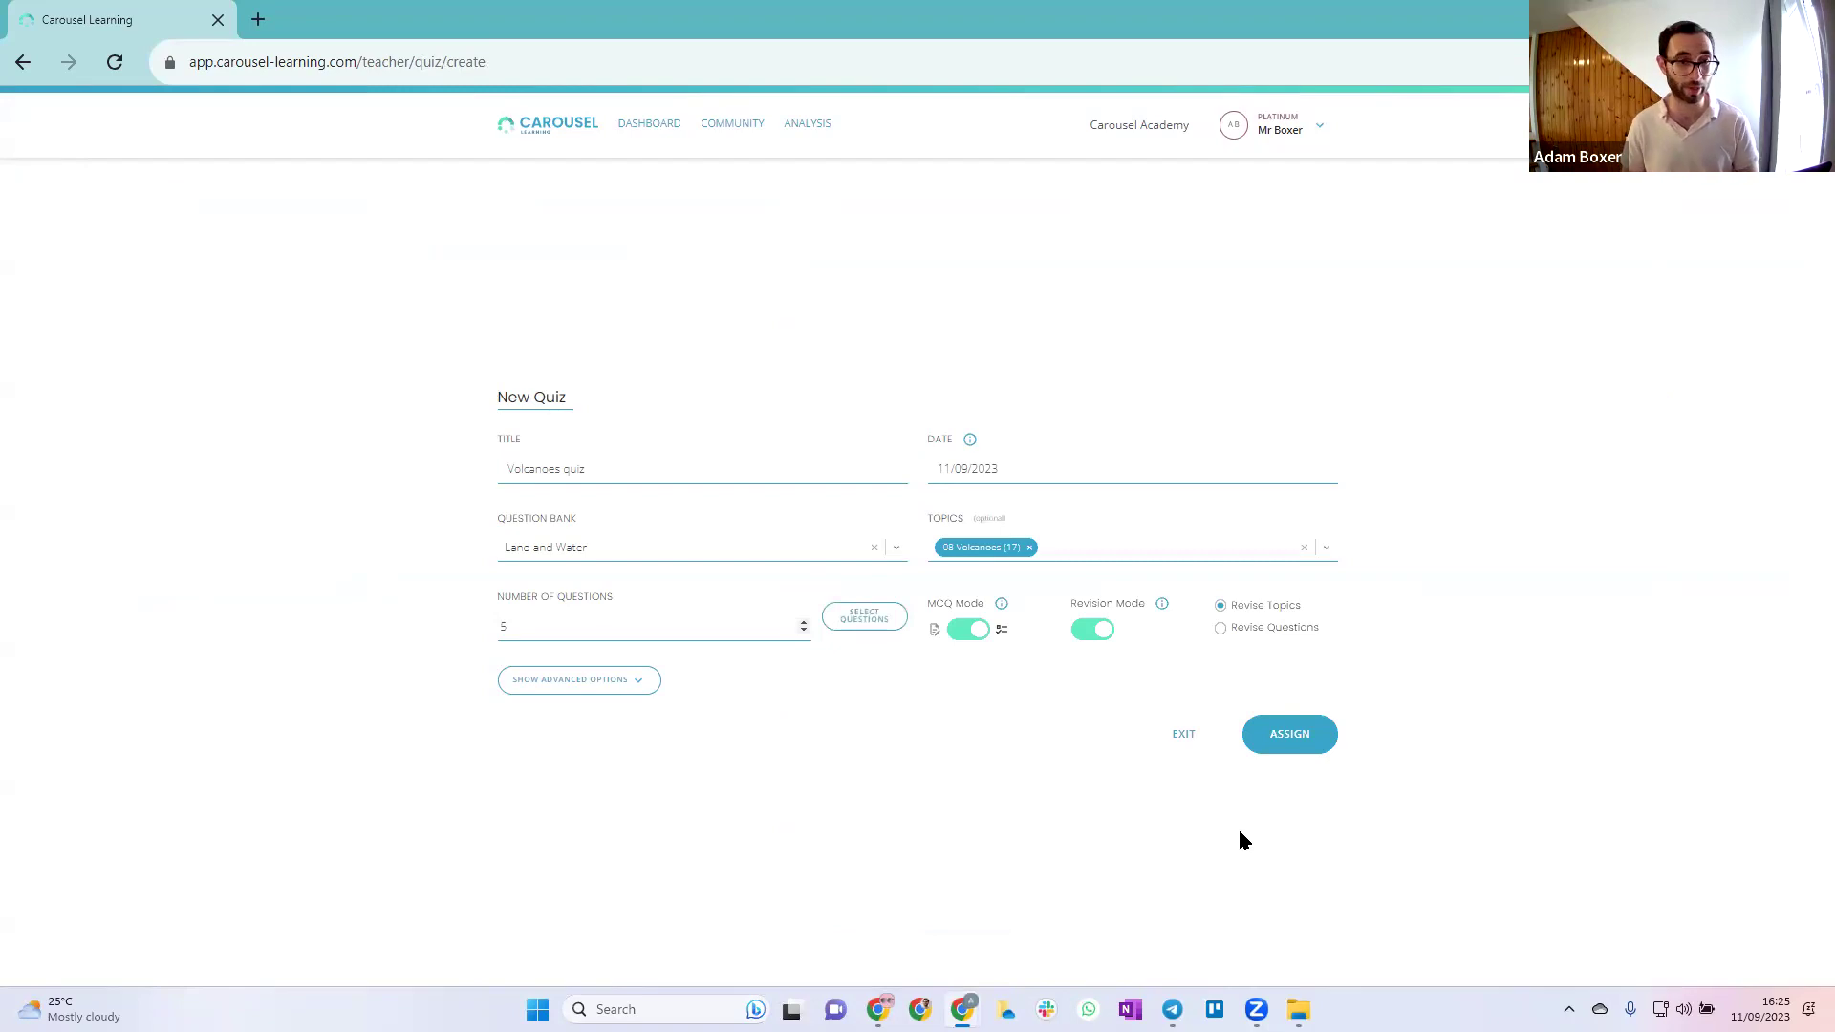
Start assigning the quiz, tick Yr6/Dem2 and Year 8 Science 2, then untick Yr6/Dem2
left_click(1271, 740)
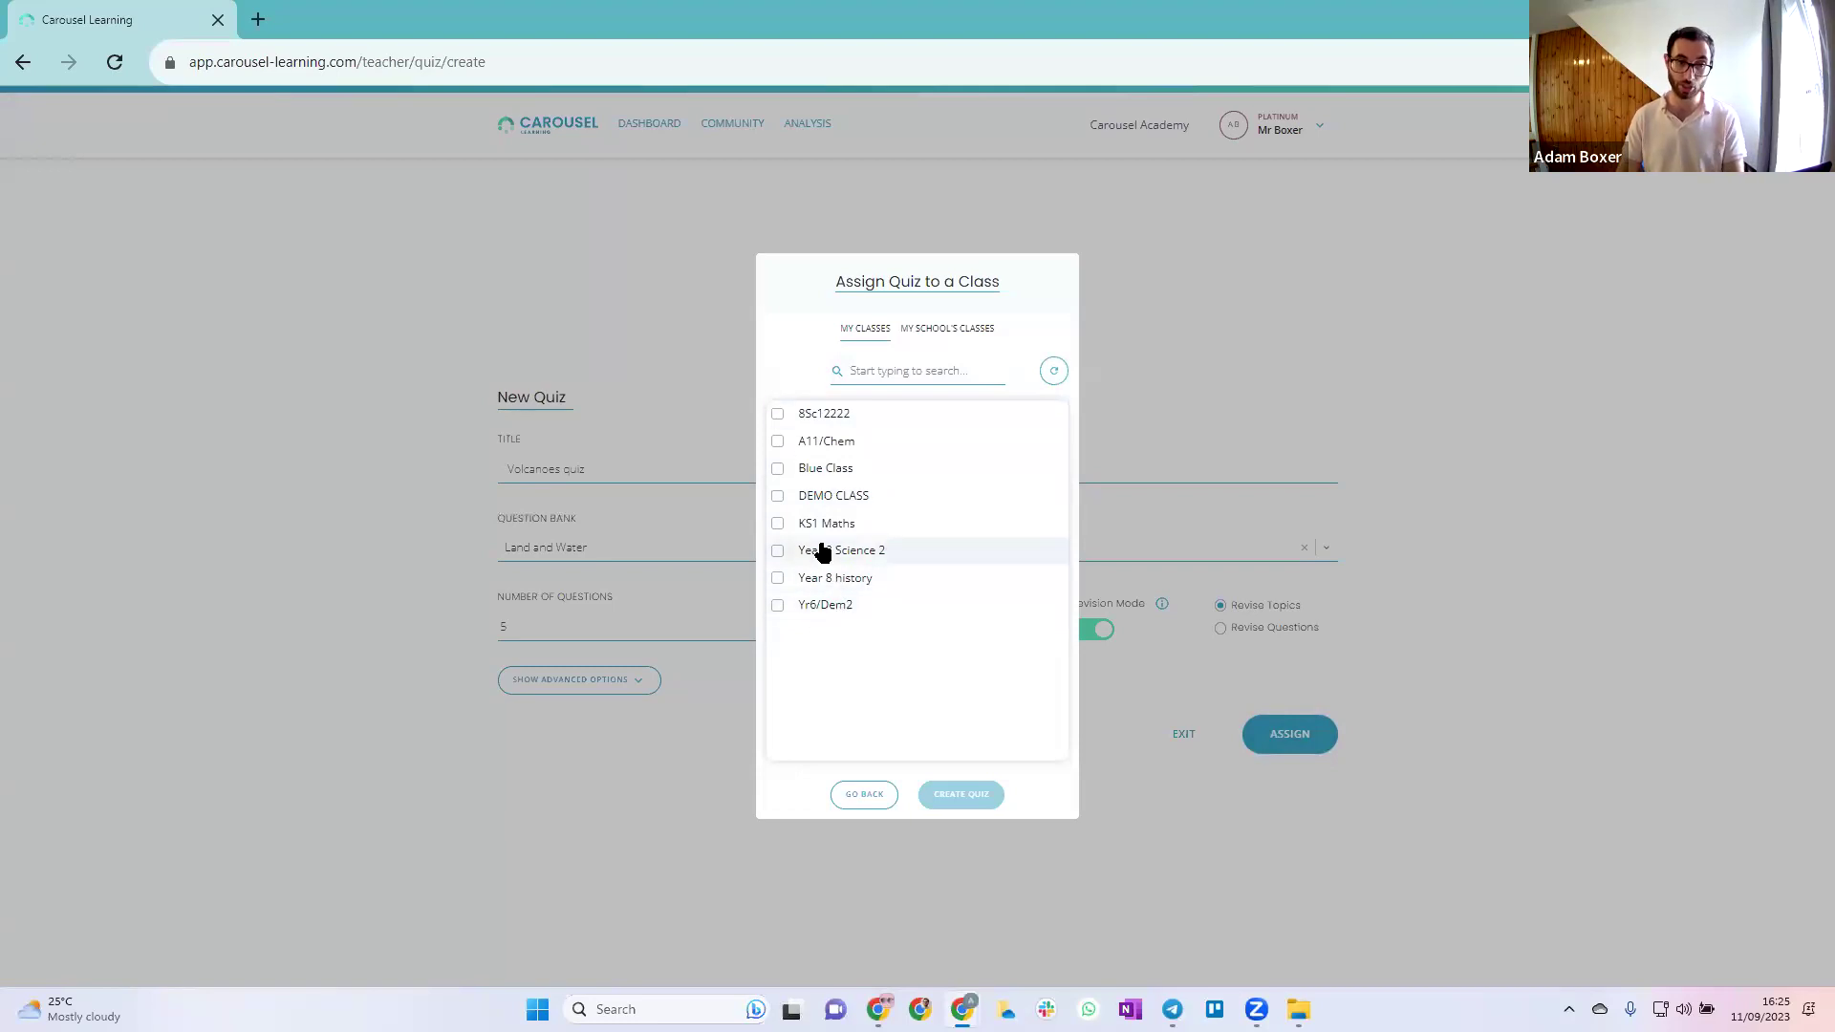
left_click(778, 606)
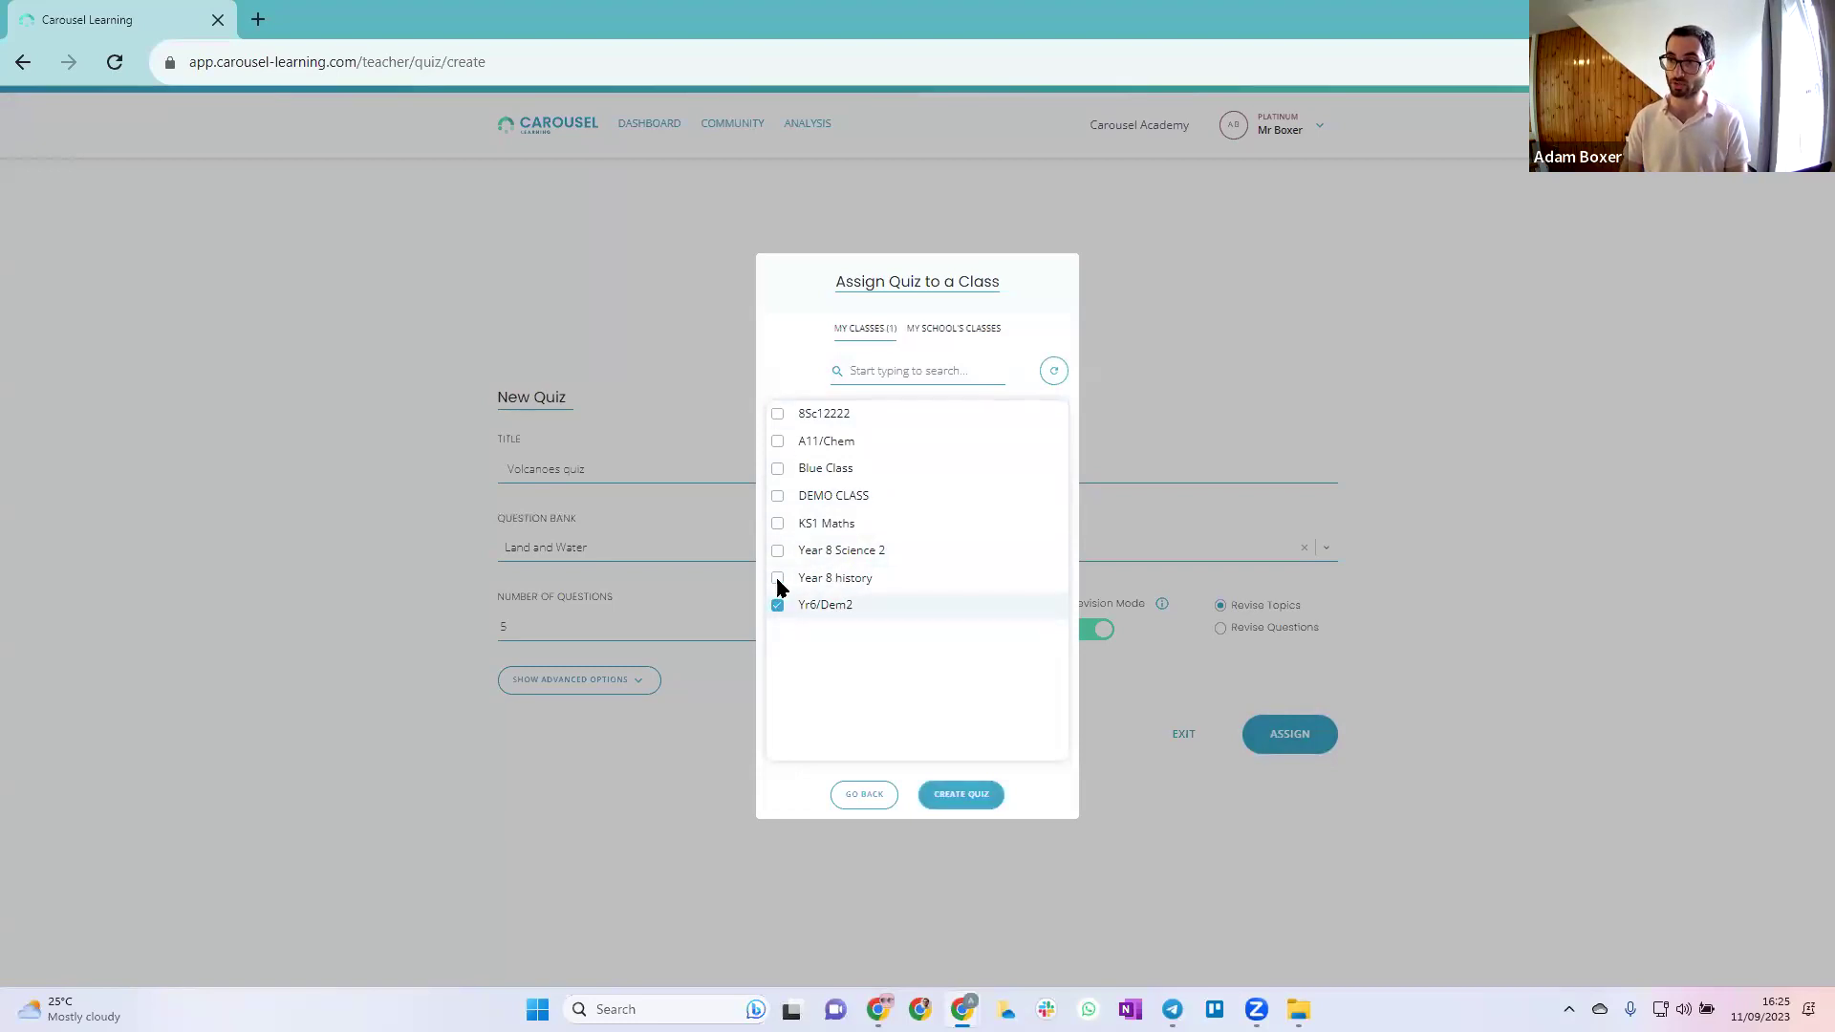
left_click(778, 552)
left_click(777, 606)
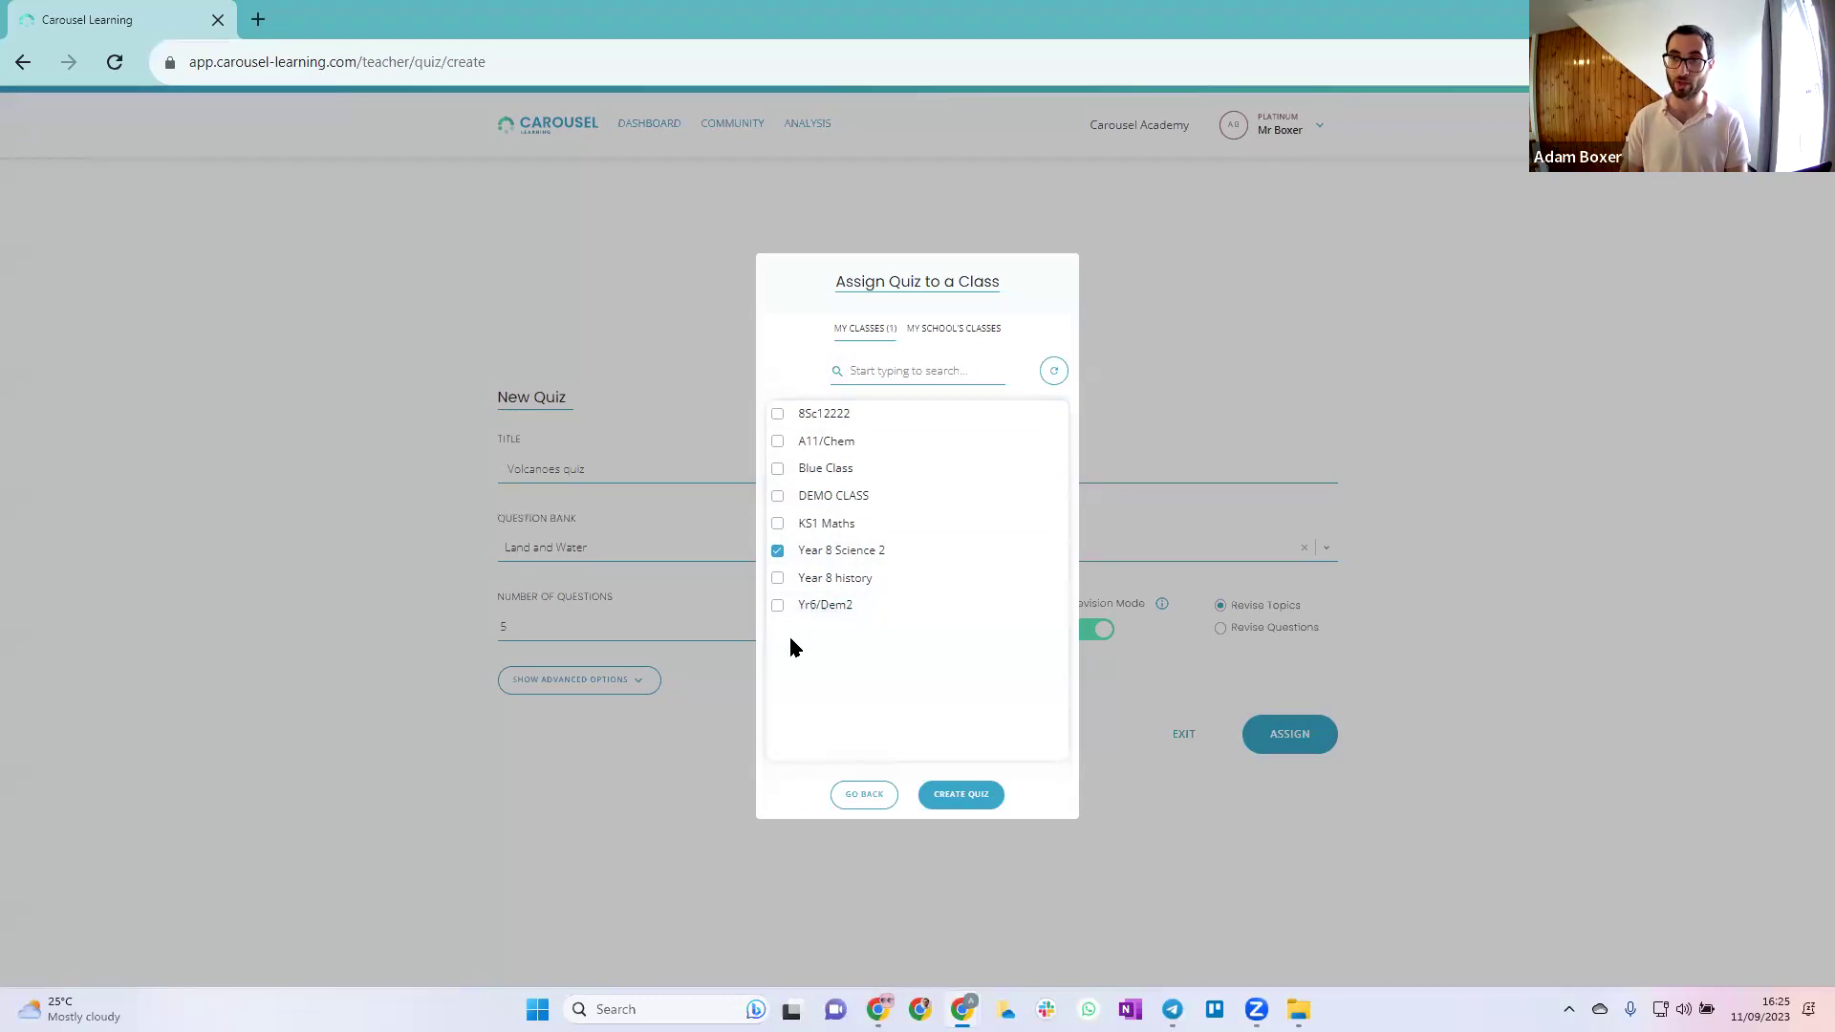
Browse My School's Classes, then cancel the assignment and exit the quiz to the dashboard
left_click(935, 346)
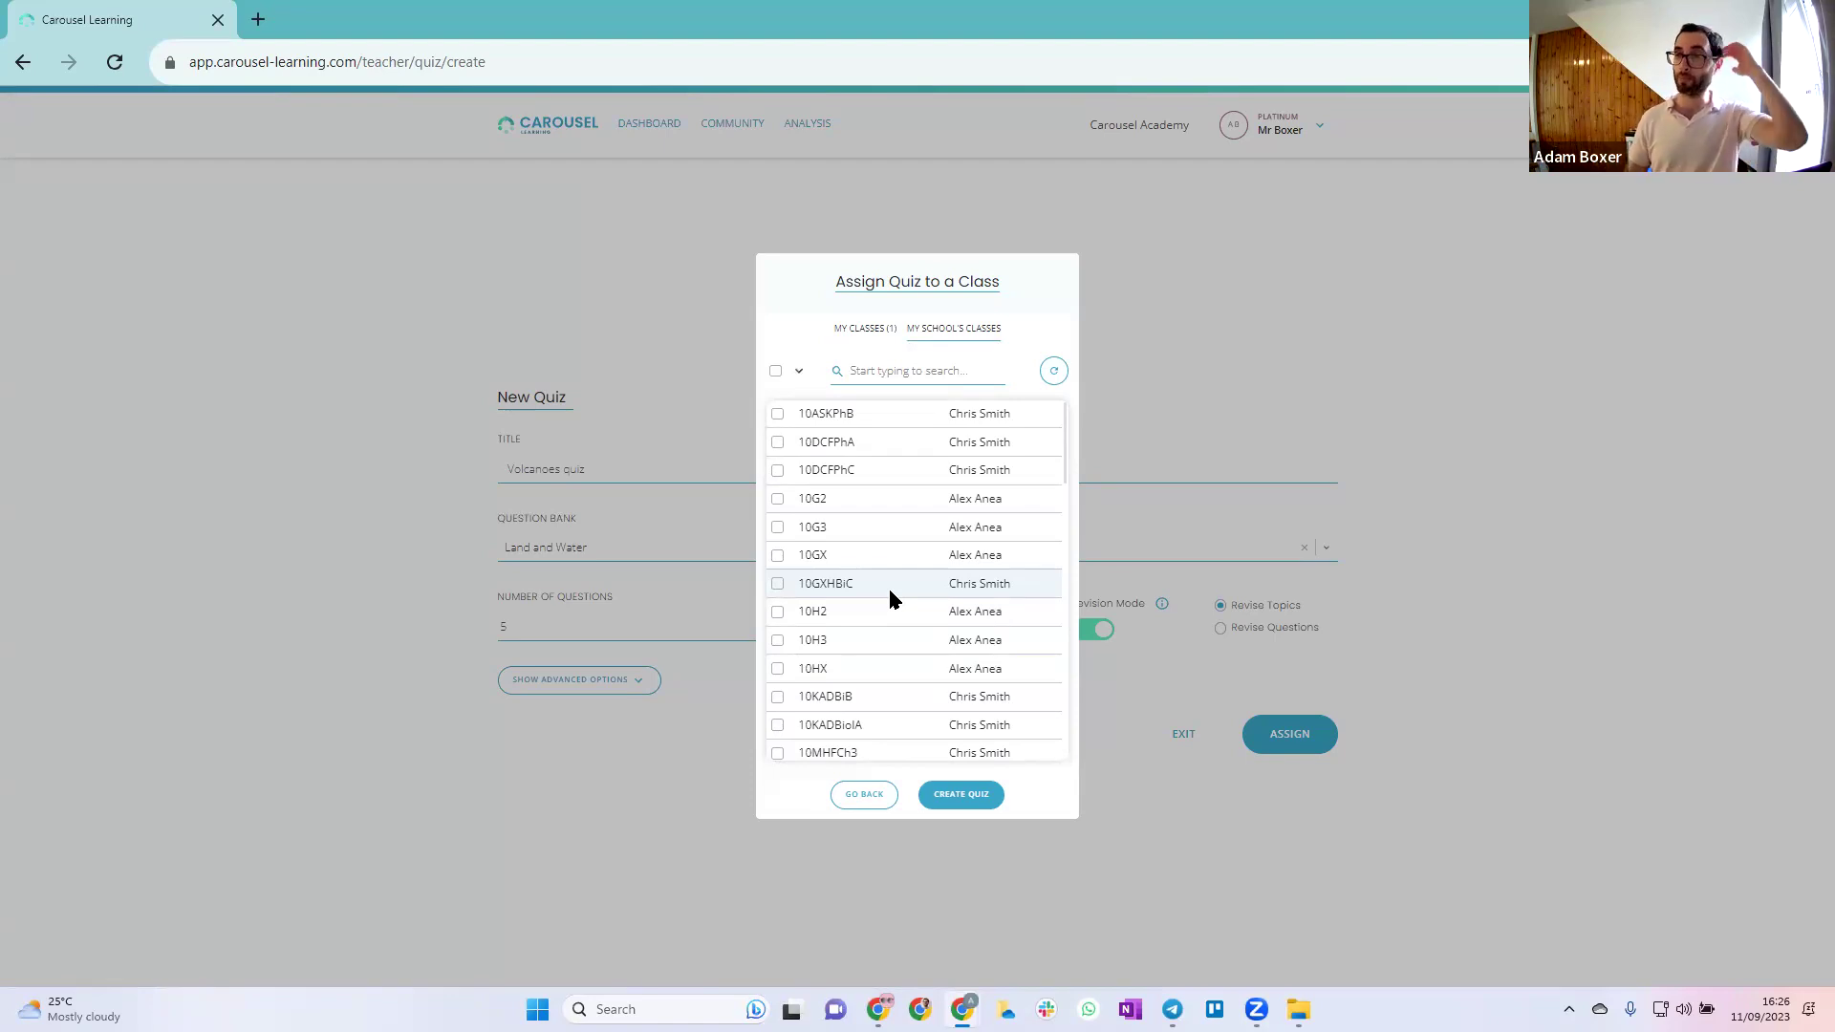
left_click(860, 330)
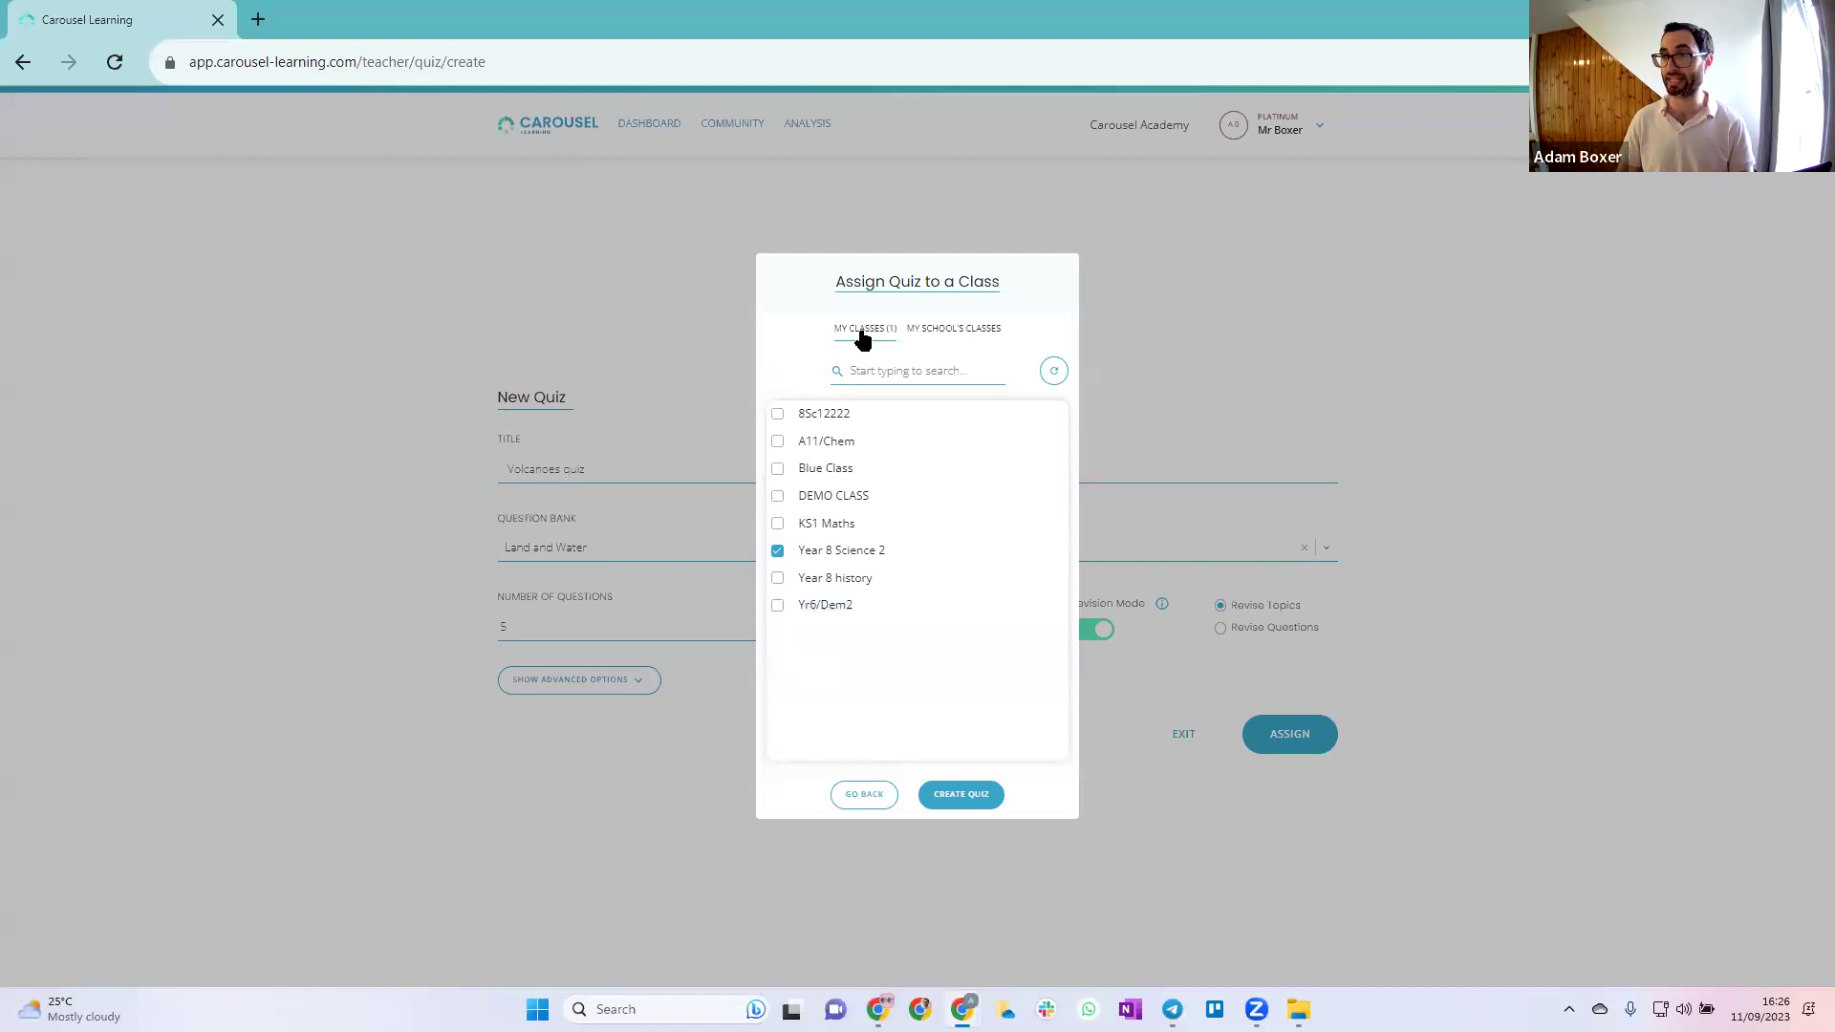
left_click(866, 797)
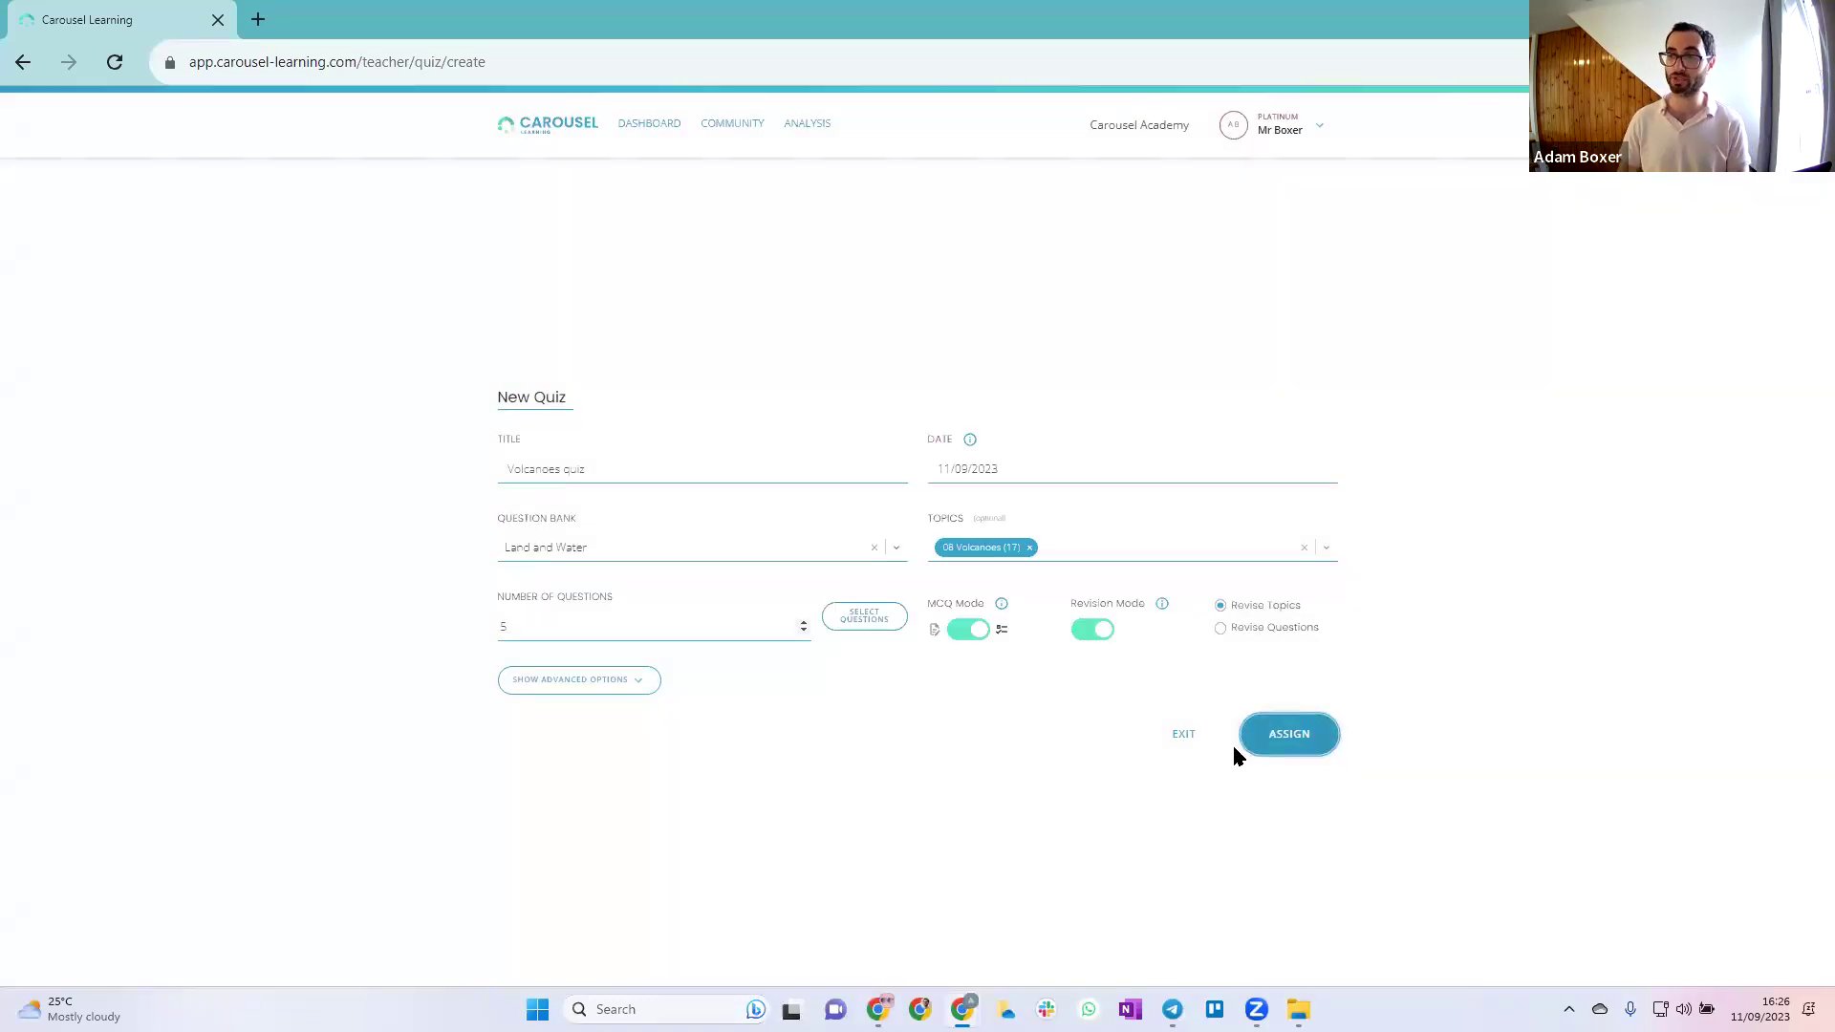
left_click(1185, 745)
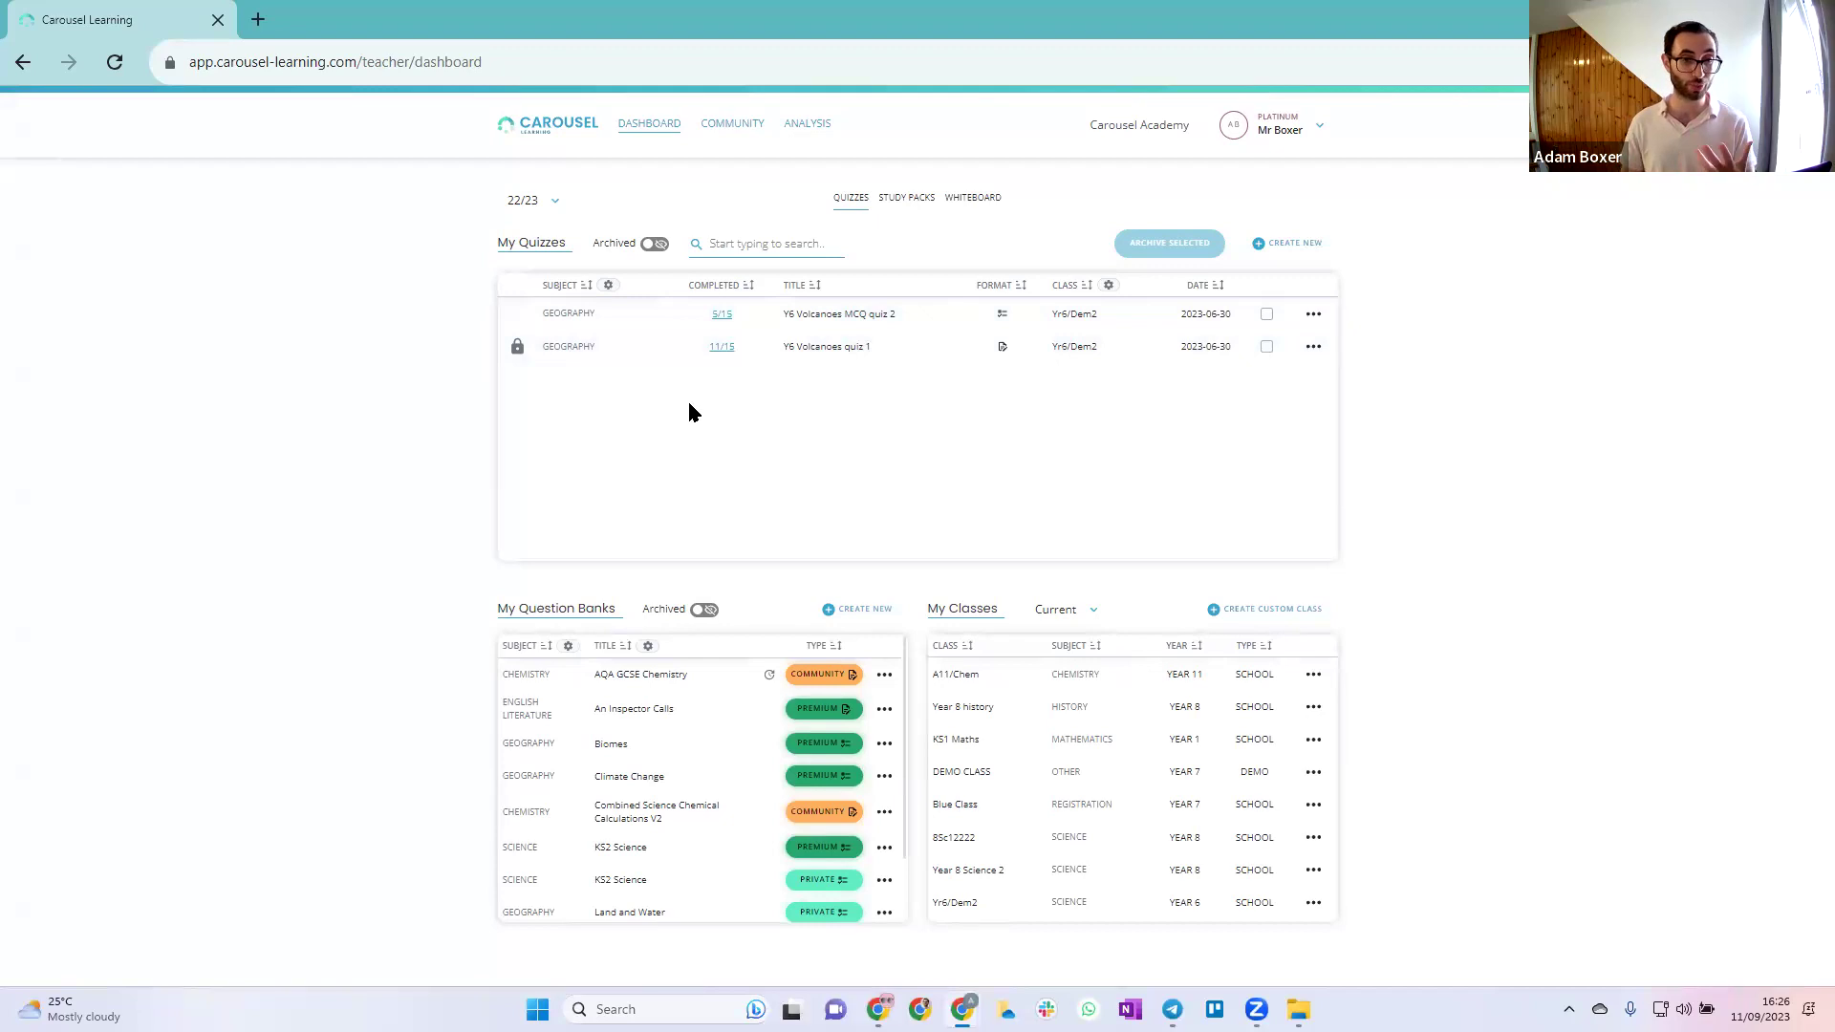
Unlock Y6 Volcanoes quiz 1 and review its 11/15 submission statistics
left_click(1313, 346)
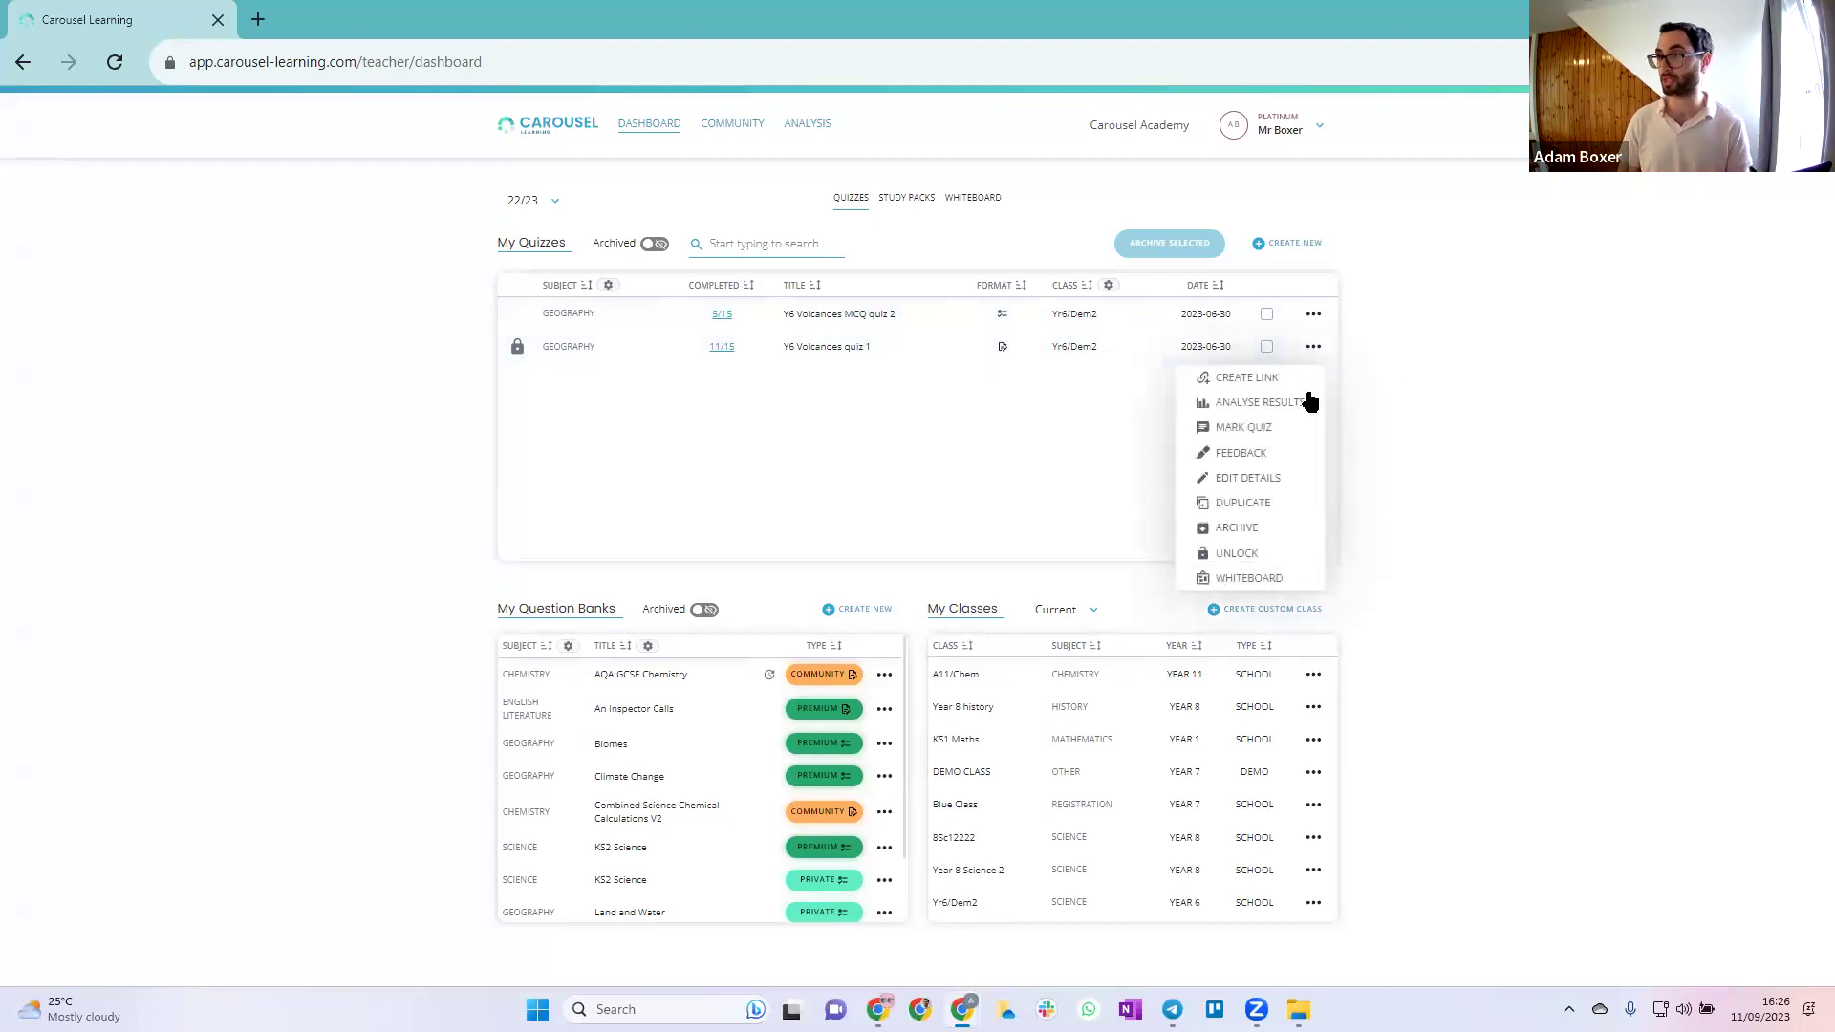
left_click(1252, 553)
left_click(961, 626)
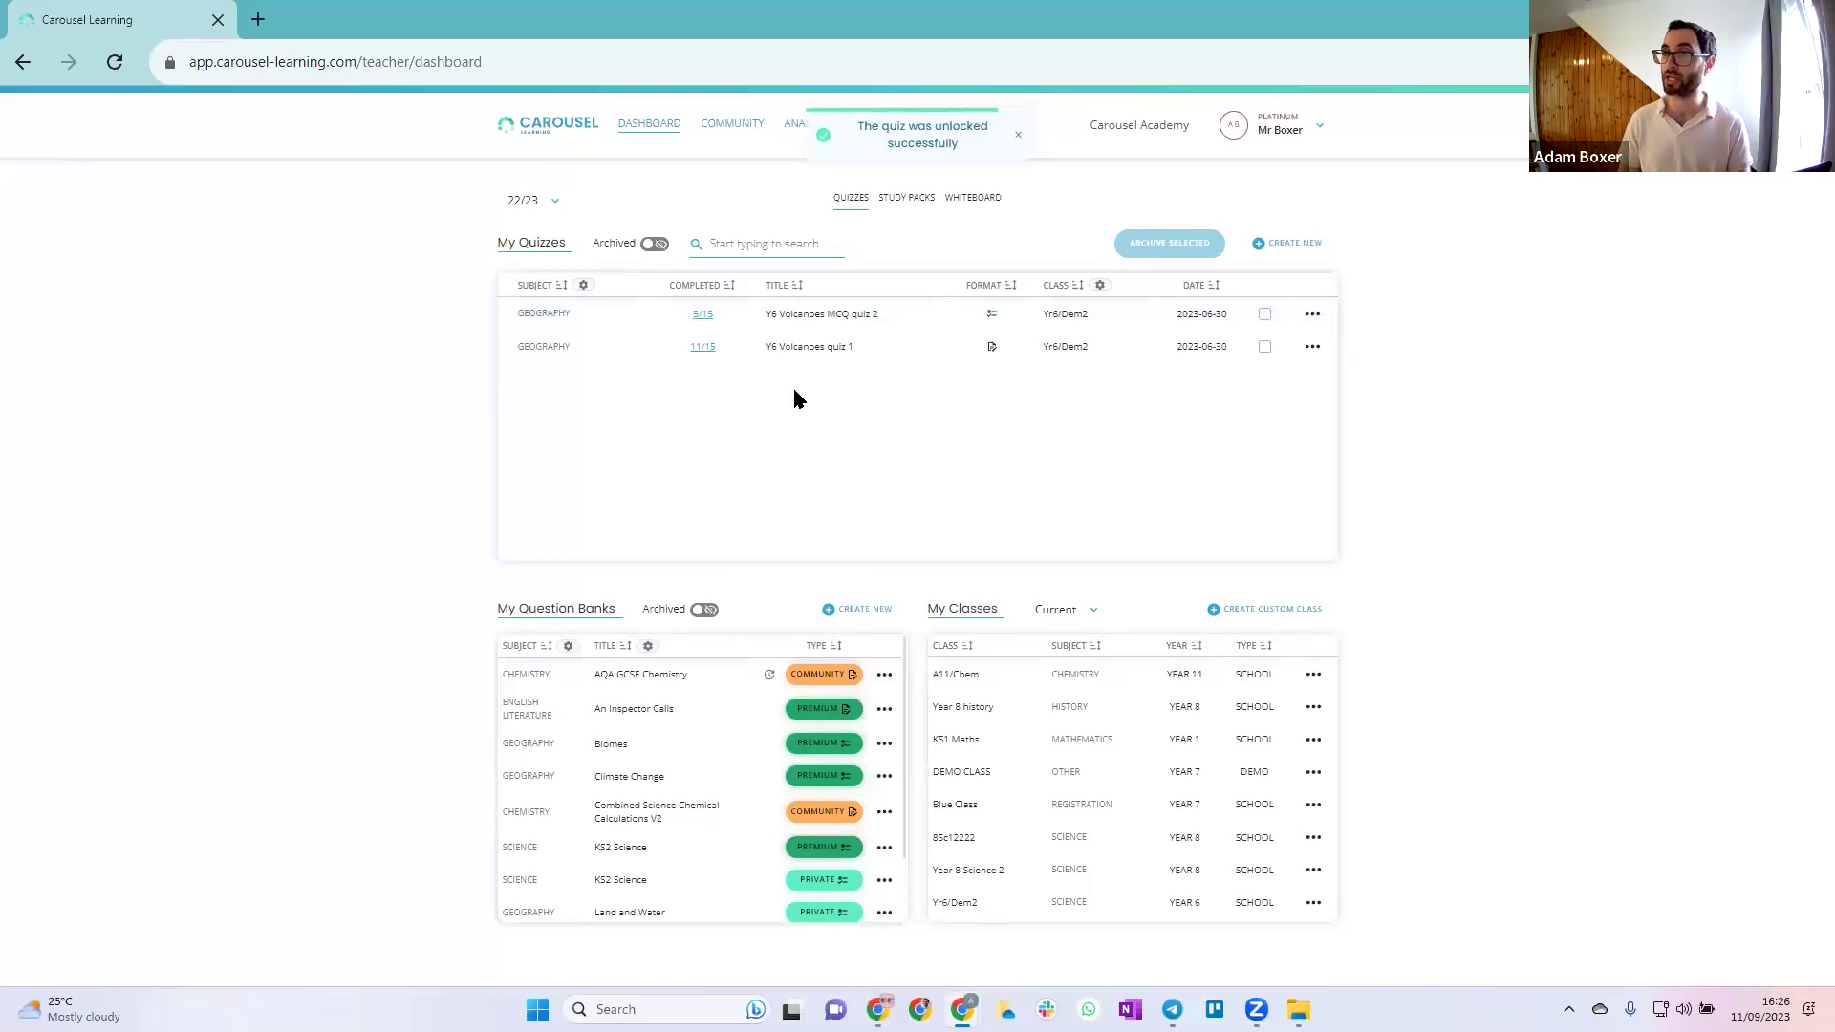
left_click(703, 350)
scroll(948, 572, "down", 2)
scroll(949, 569, "down", 2)
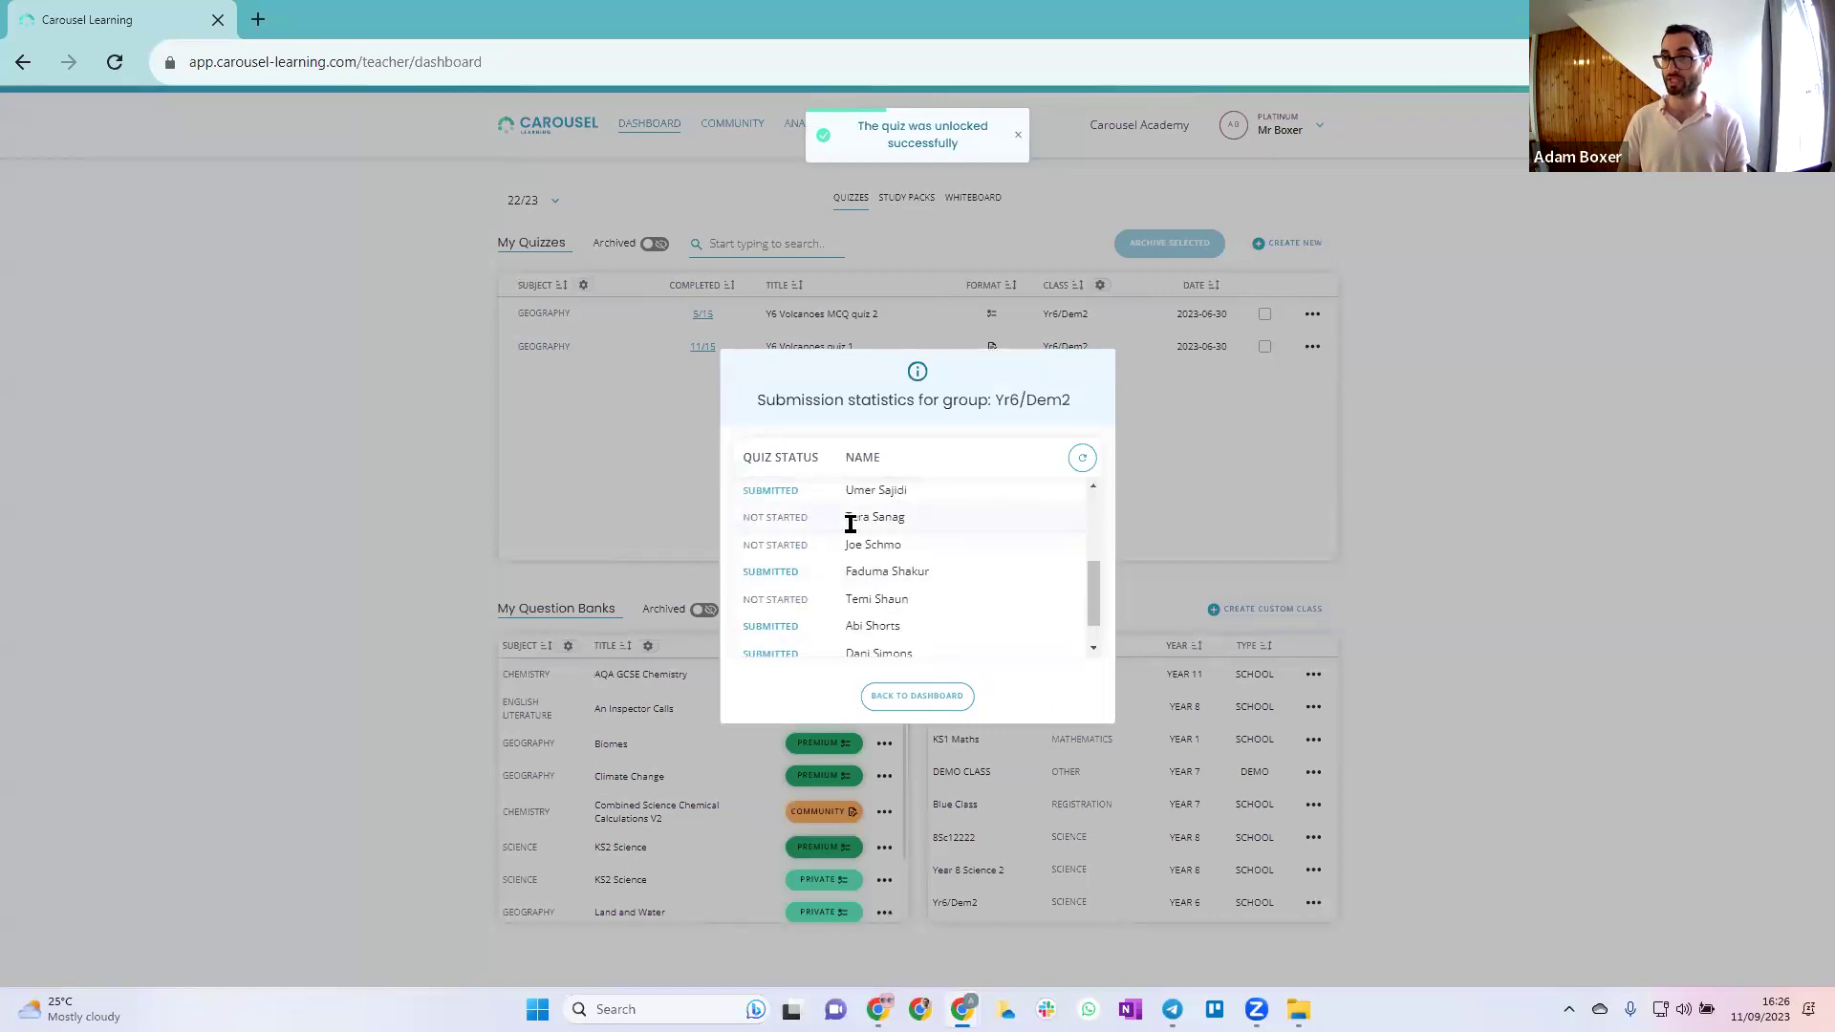
scroll(865, 531, "up", 2)
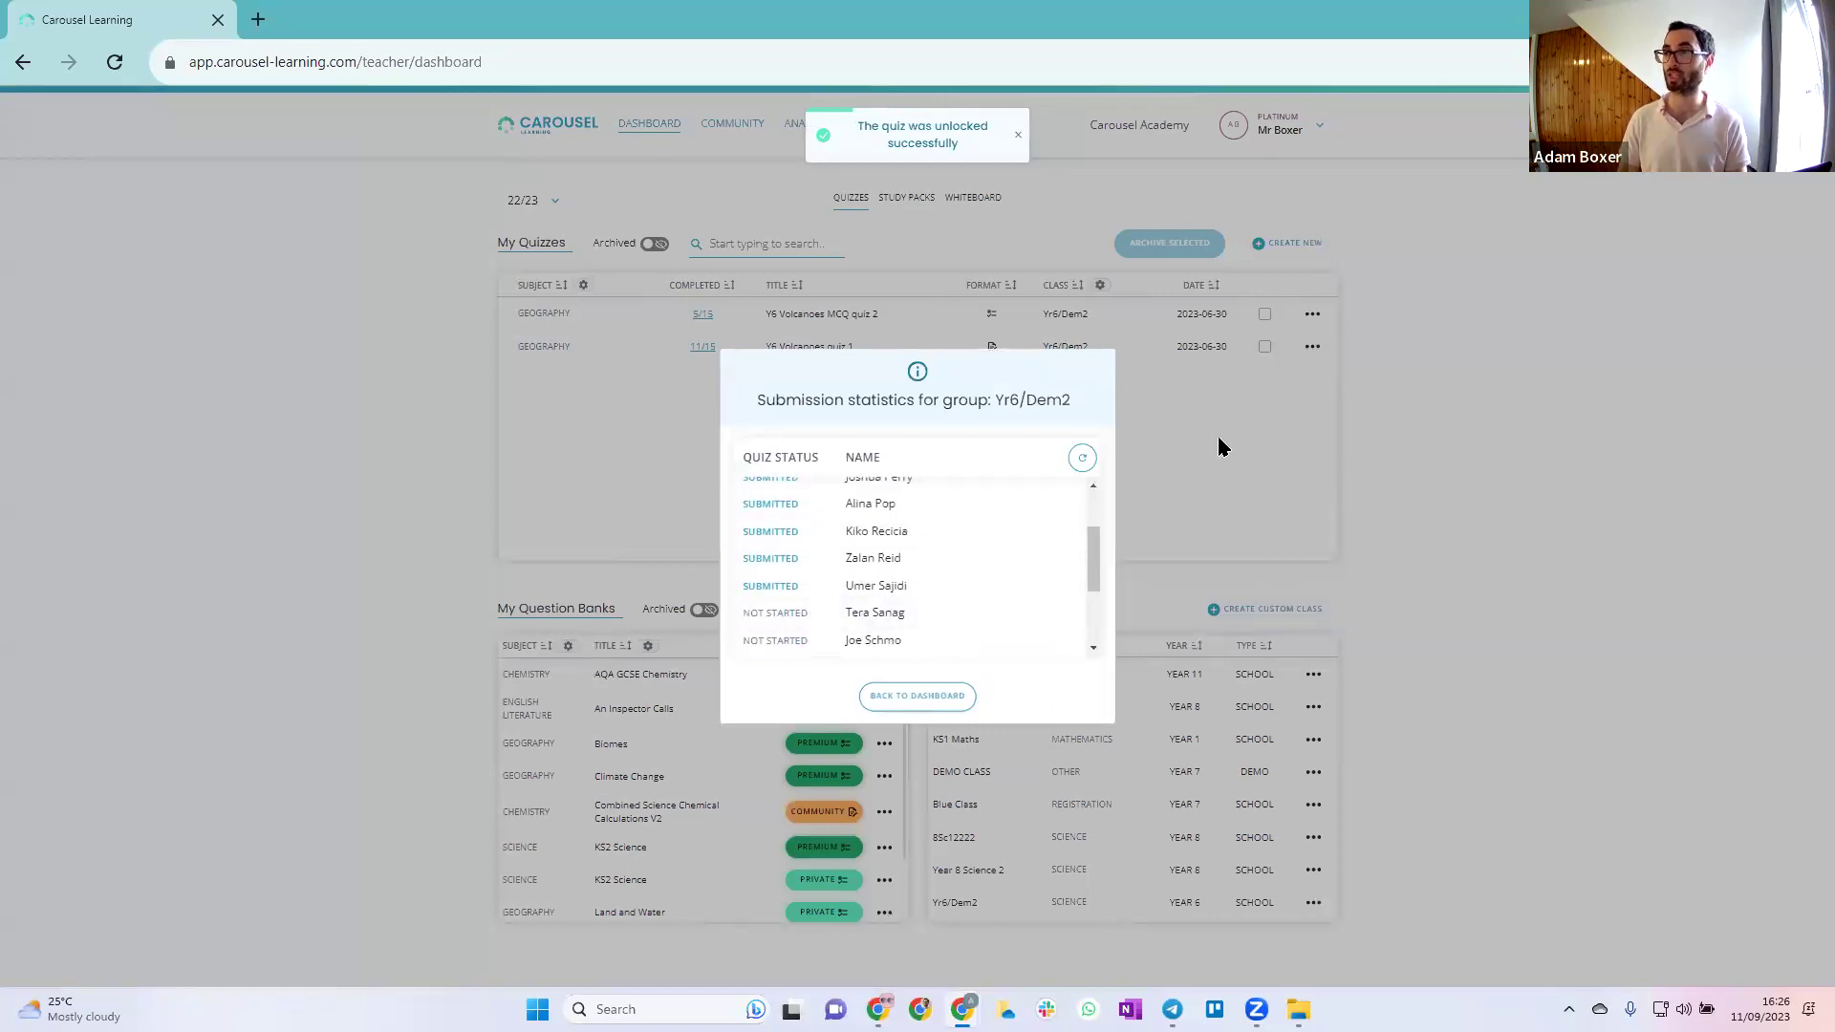
left_click(1219, 440)
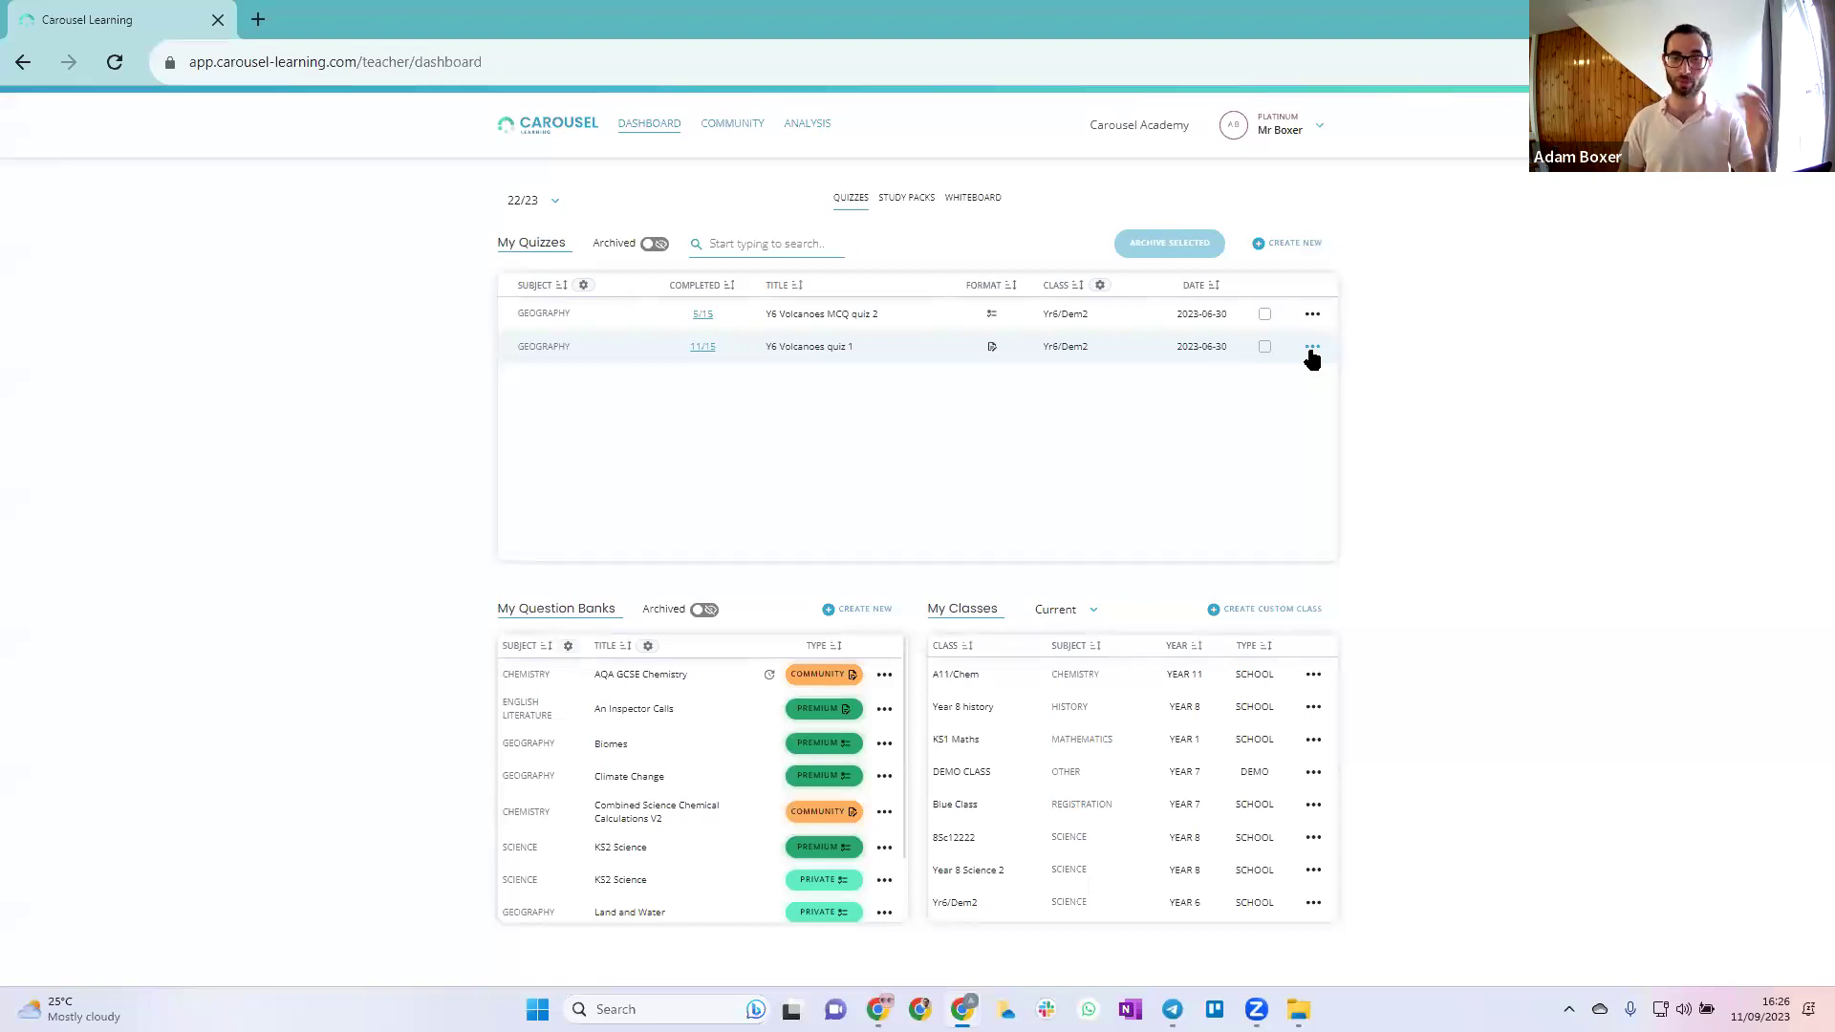
Copy the student link for Y6 Volcanoes quiz 1 and open a new Chrome incognito window
left_click(1311, 350)
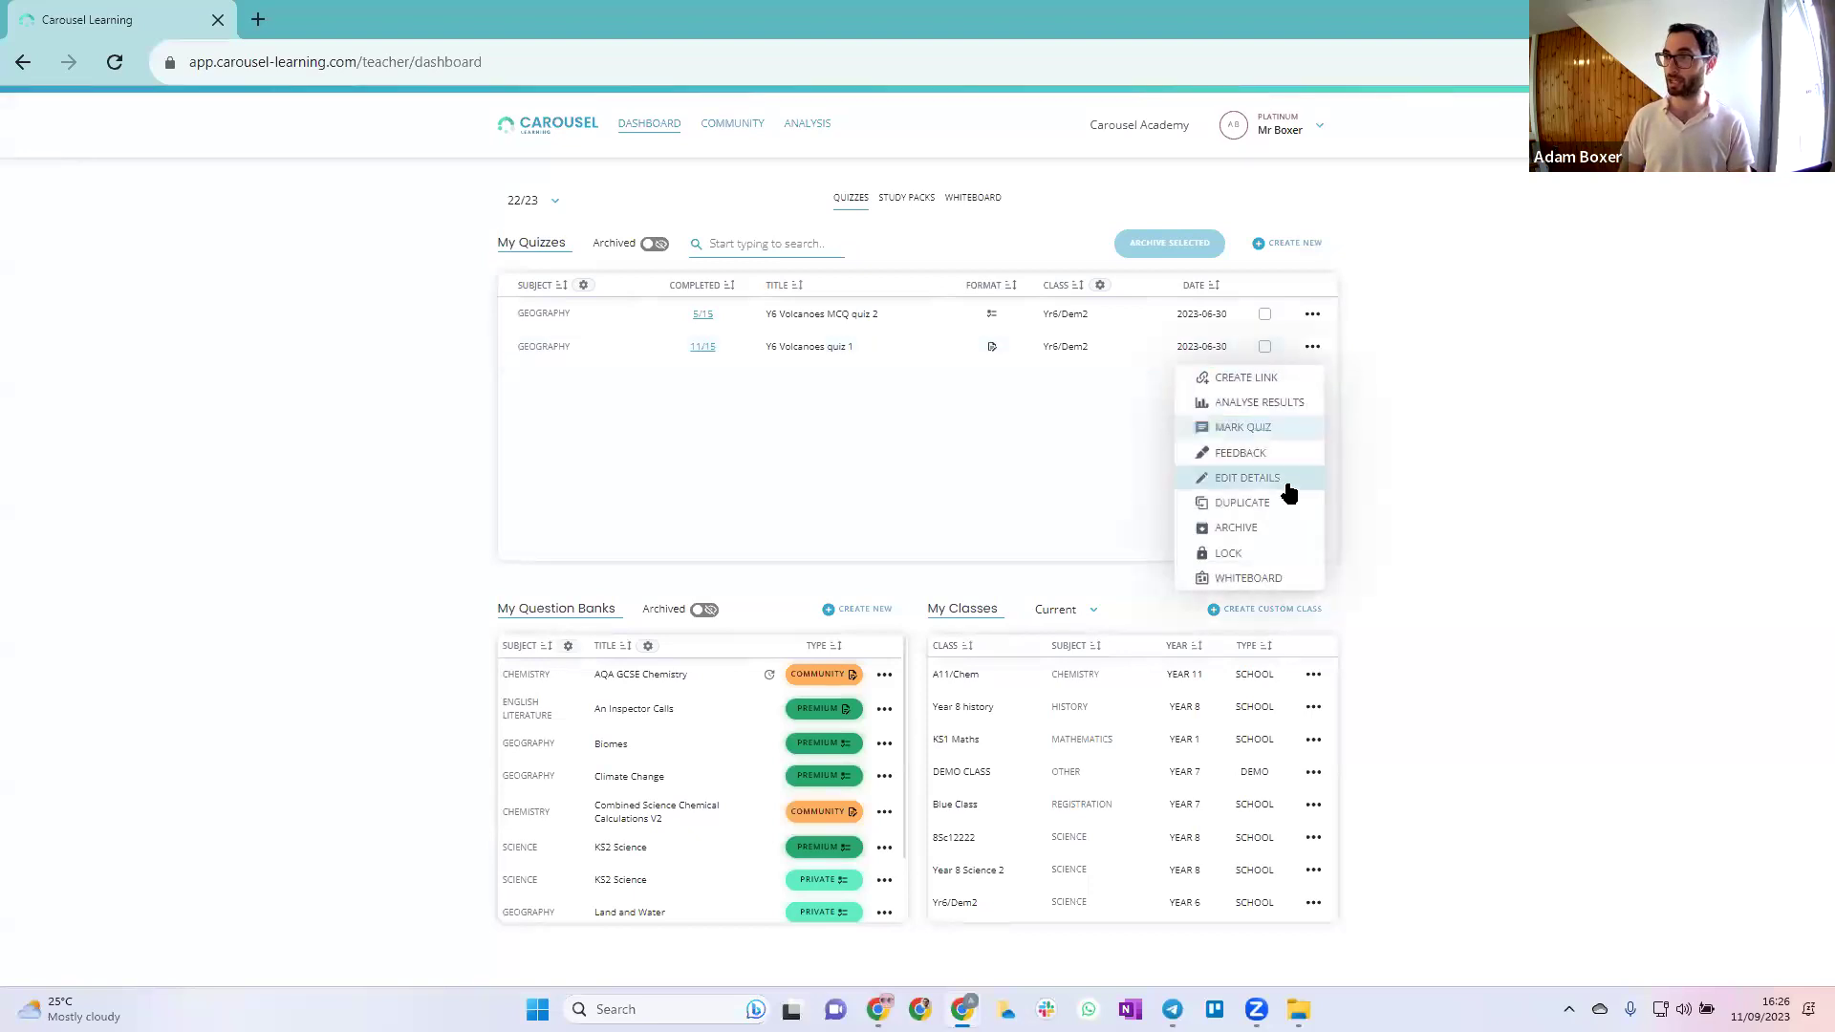
left_click(1262, 379)
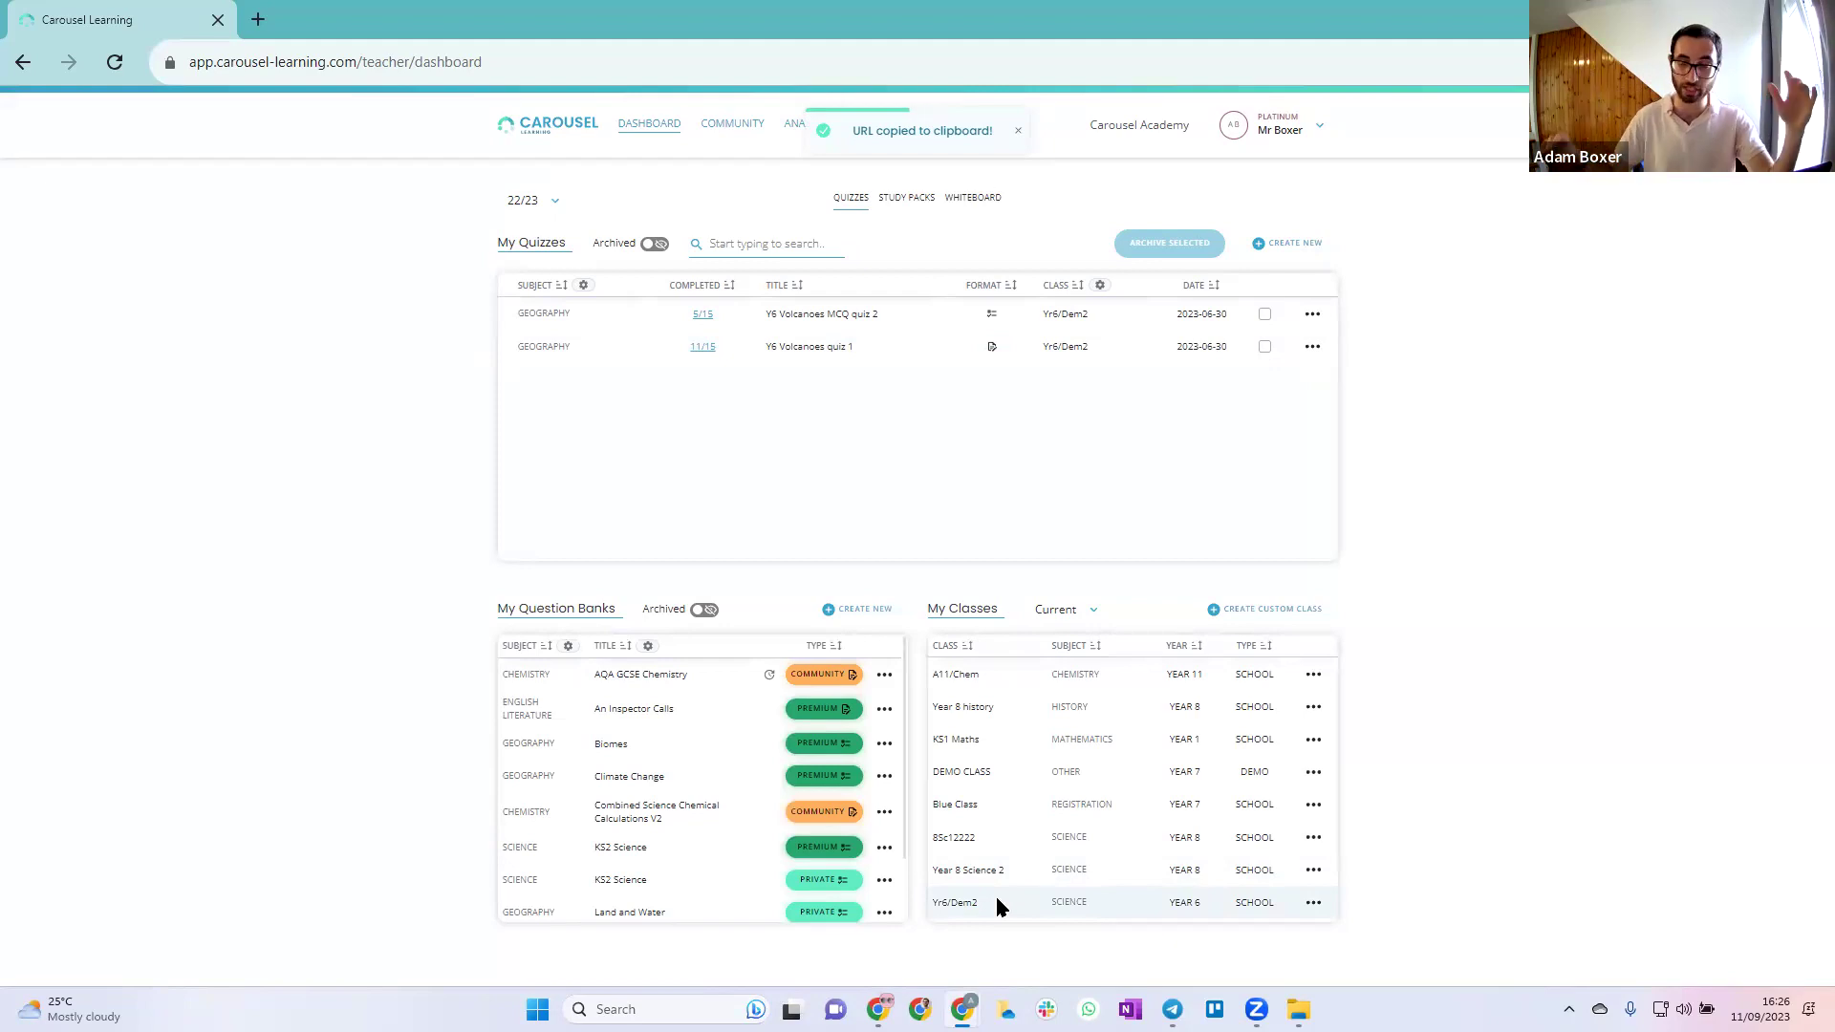
right_click(962, 1009)
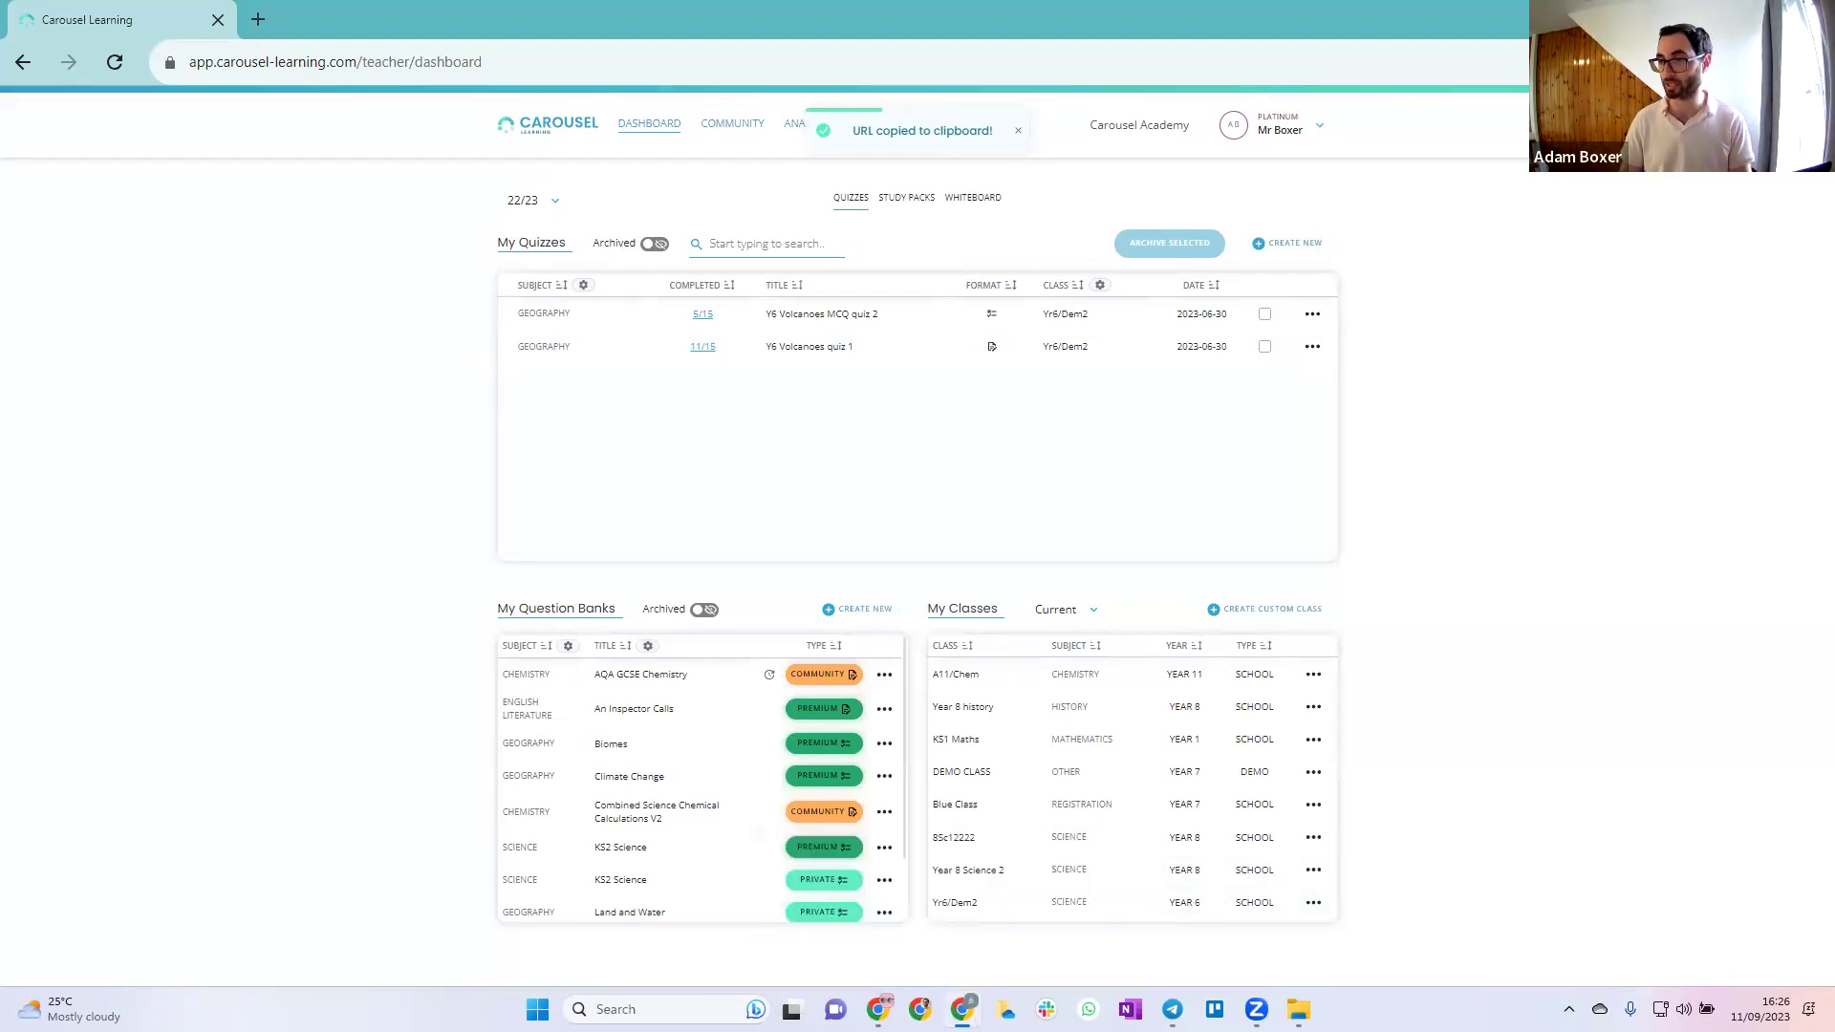
left_click(913, 862)
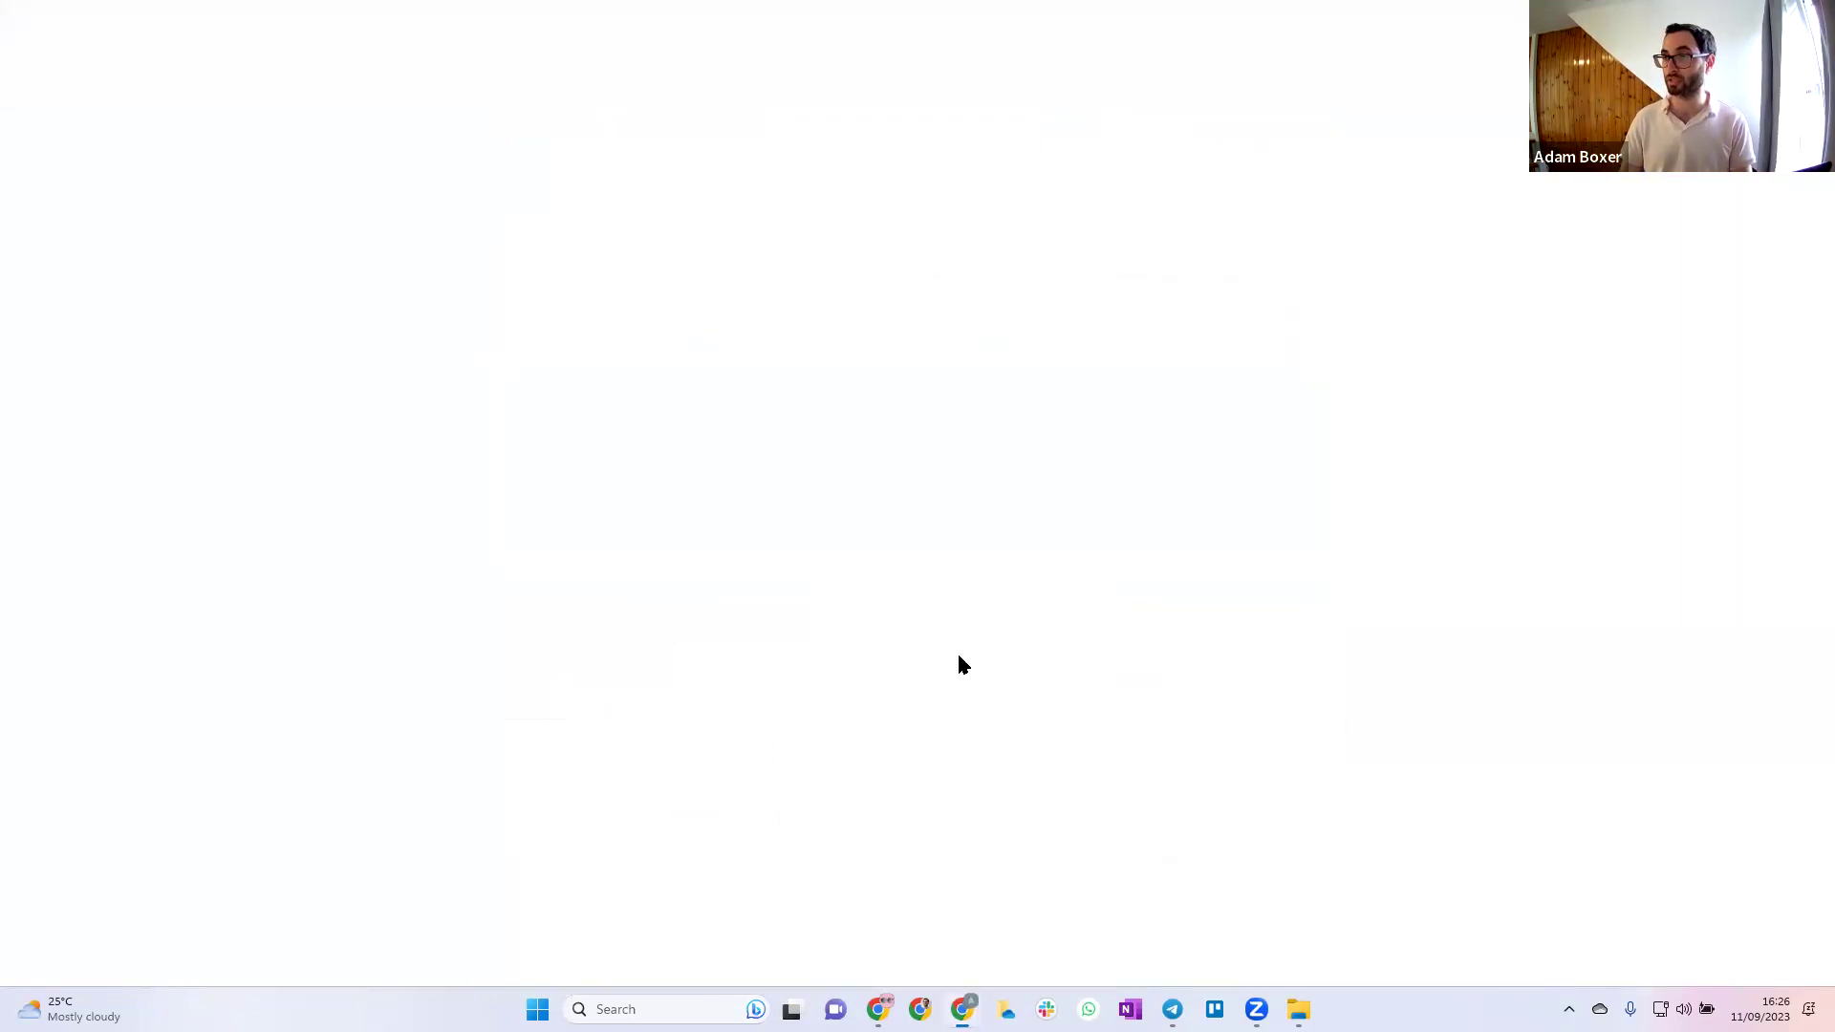
Load the pasted quiz link and log in with a student's first and last name
key("ctrl+v")
key("Return")
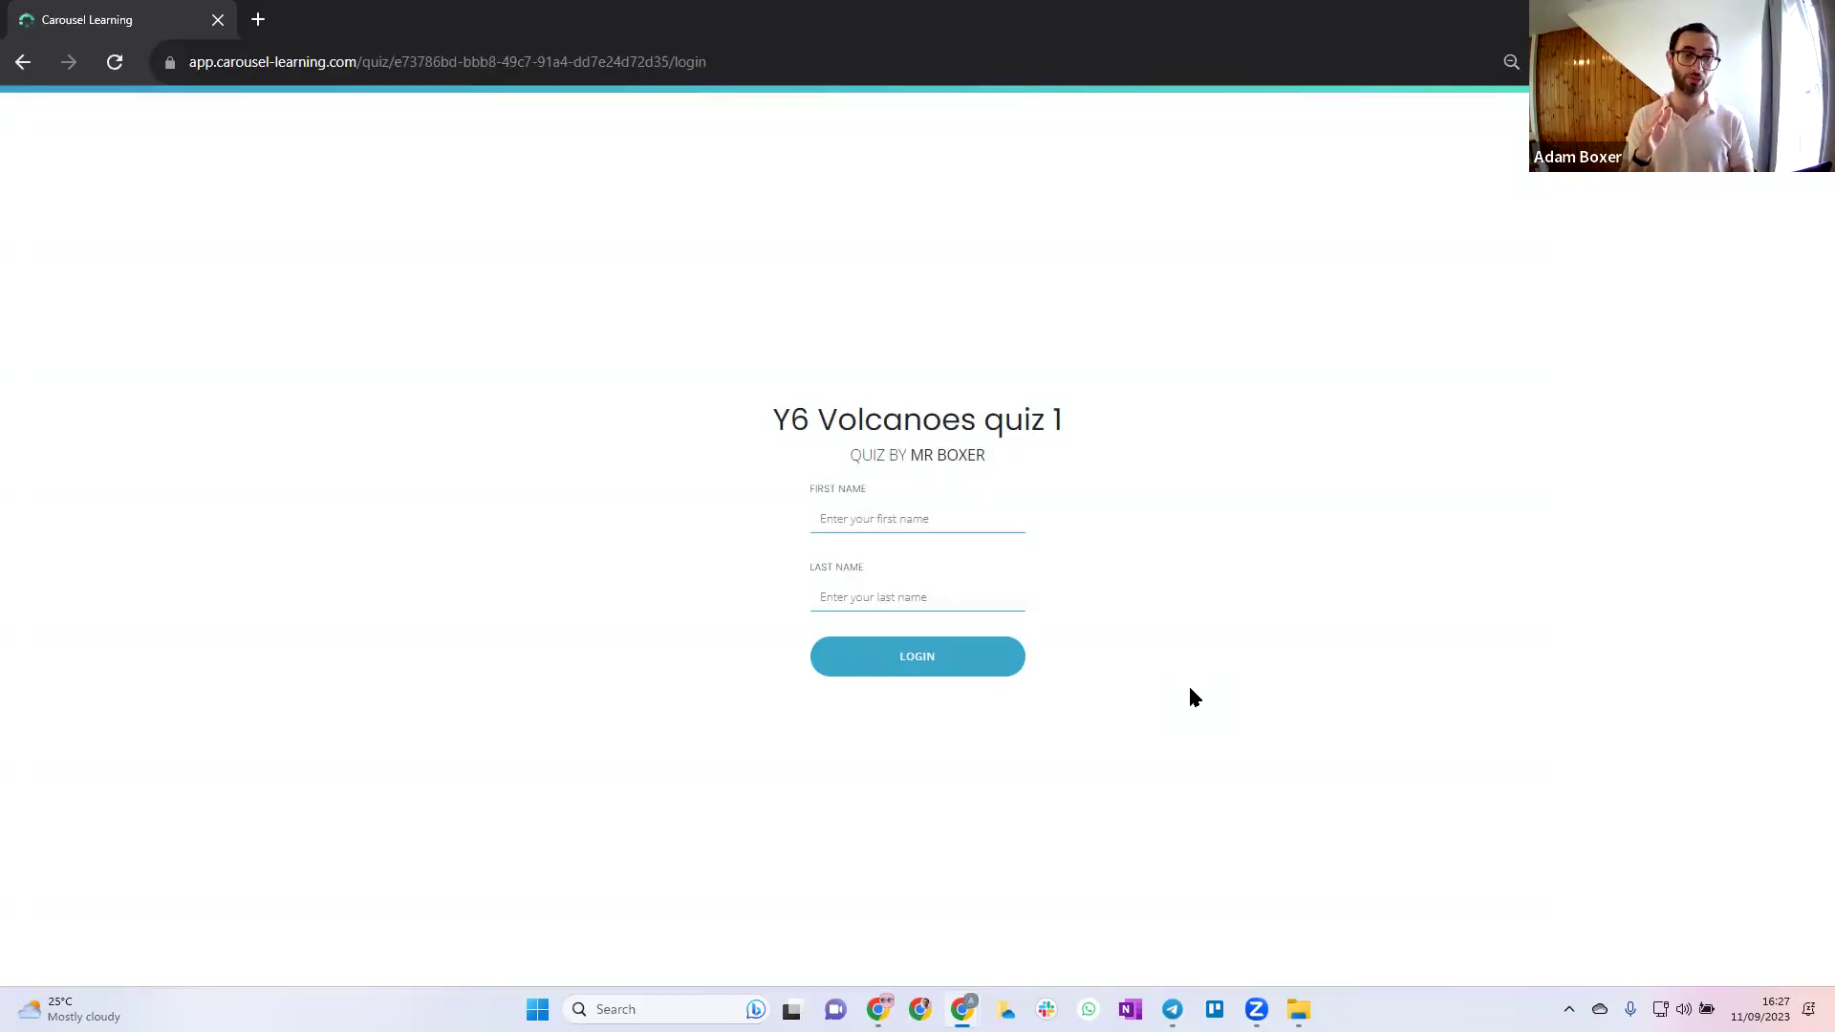
left_click(872, 519)
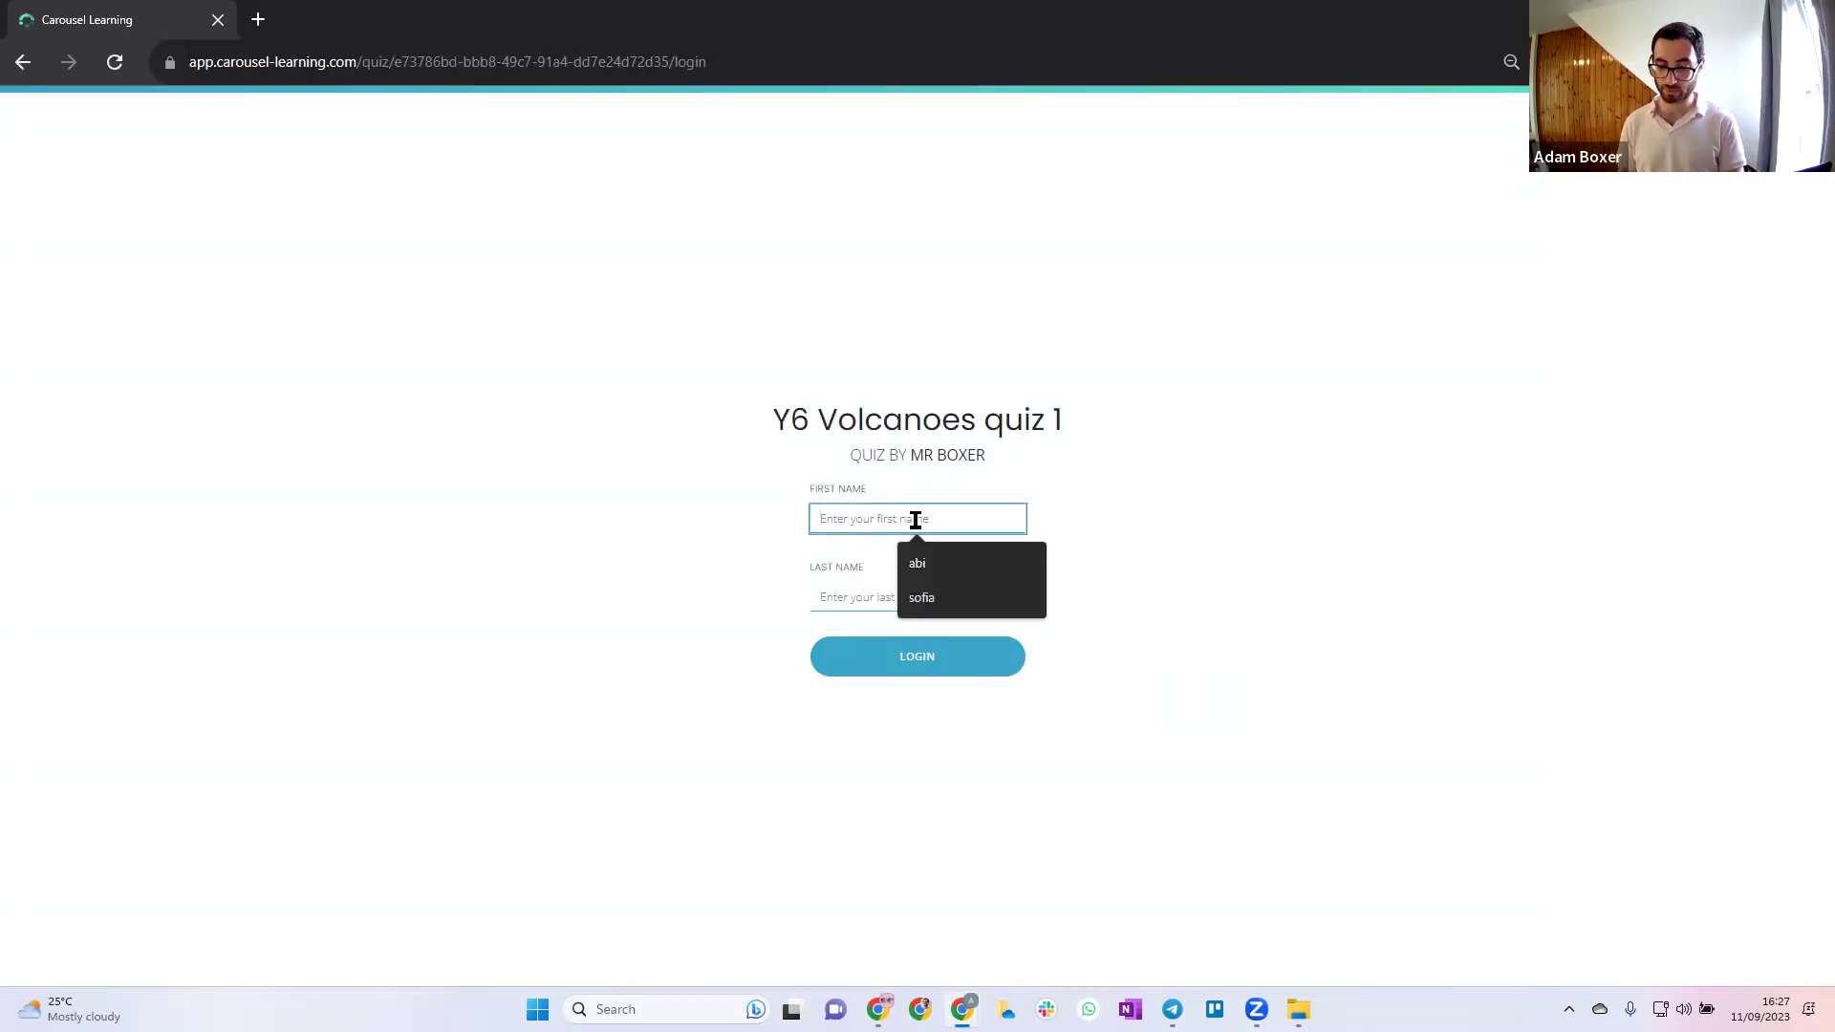
key("Tab")
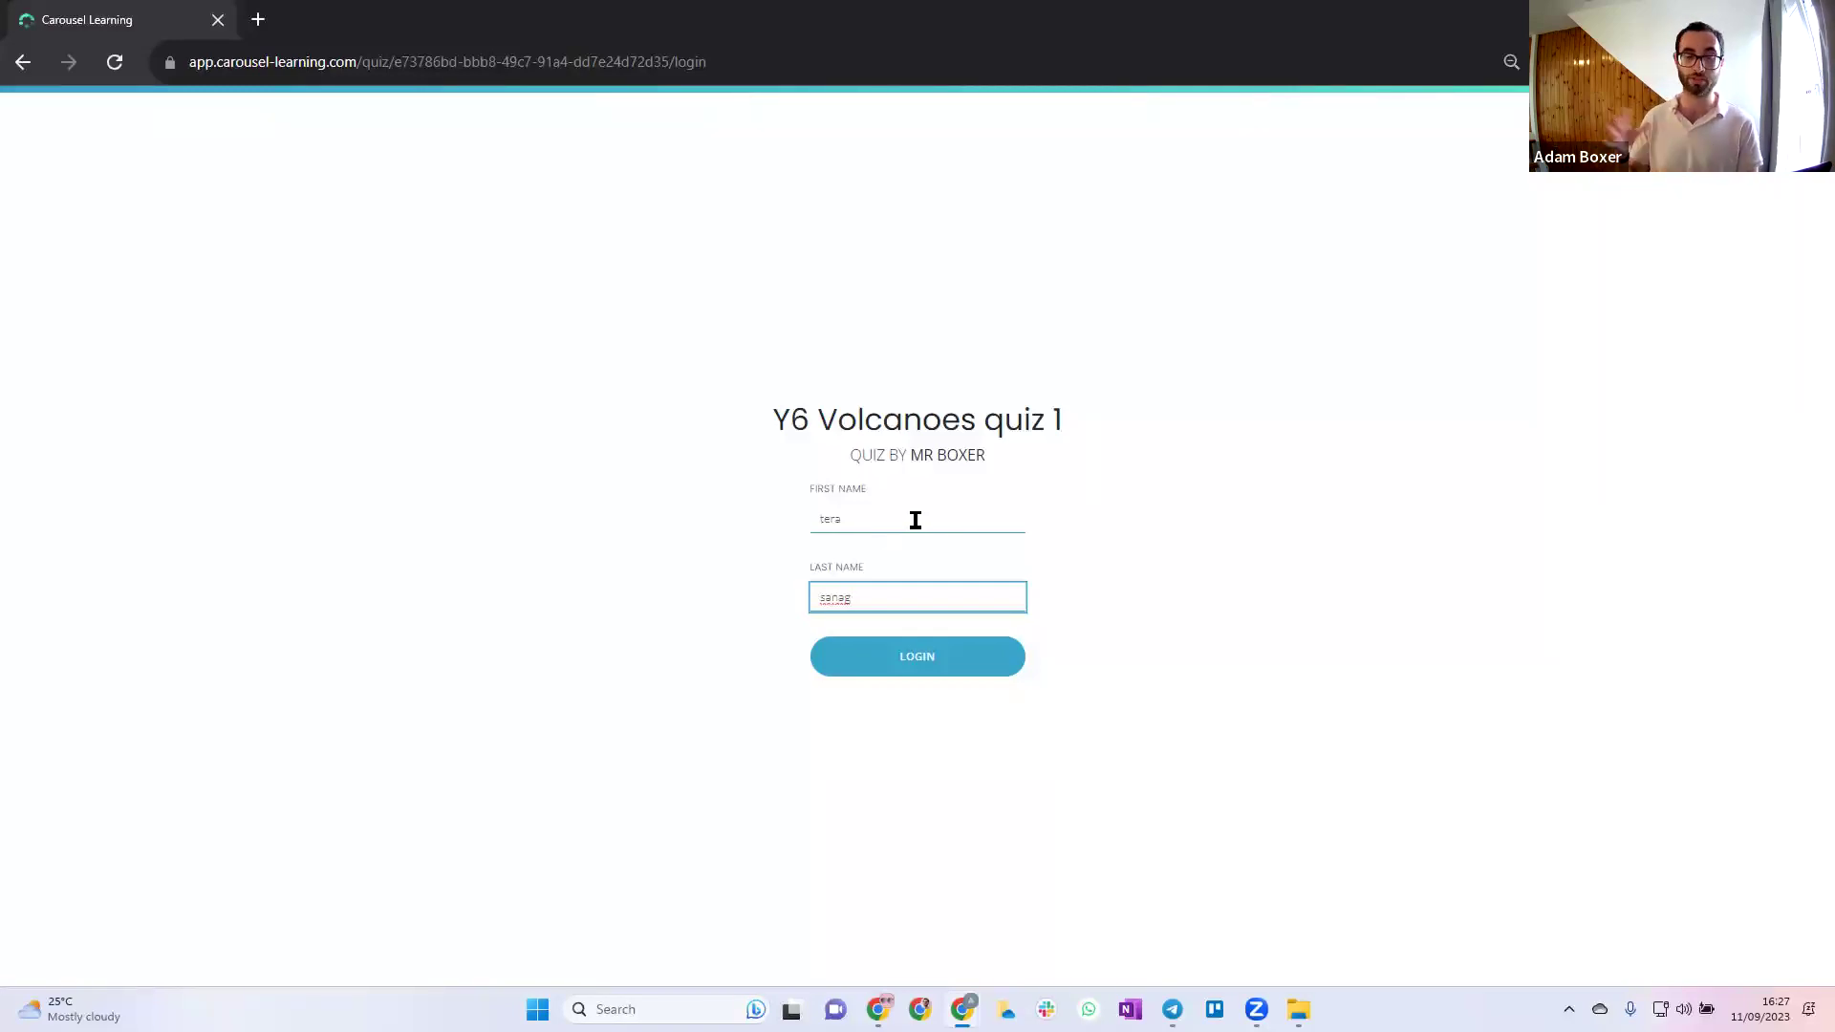
left_click(914, 650)
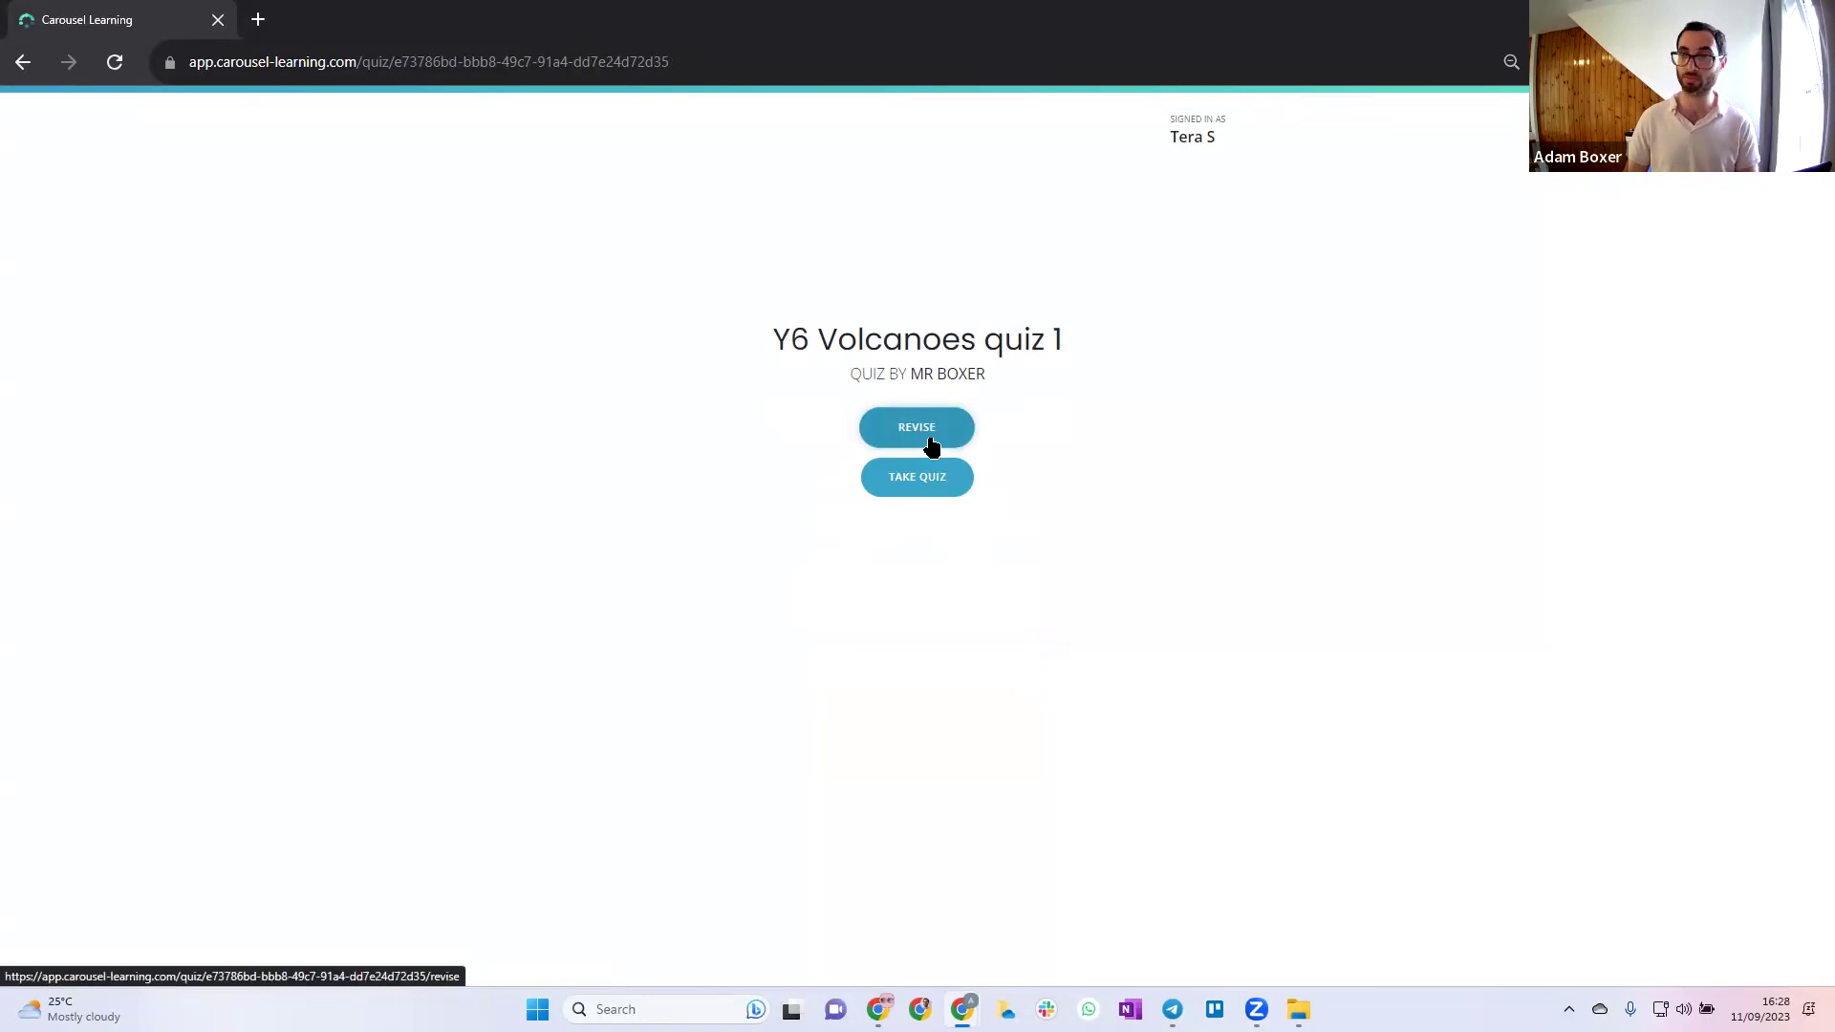
Enter revise mode and show, then hide, the answer on flashcard 1 about volcano benefits
scroll(932, 444, "up", 3)
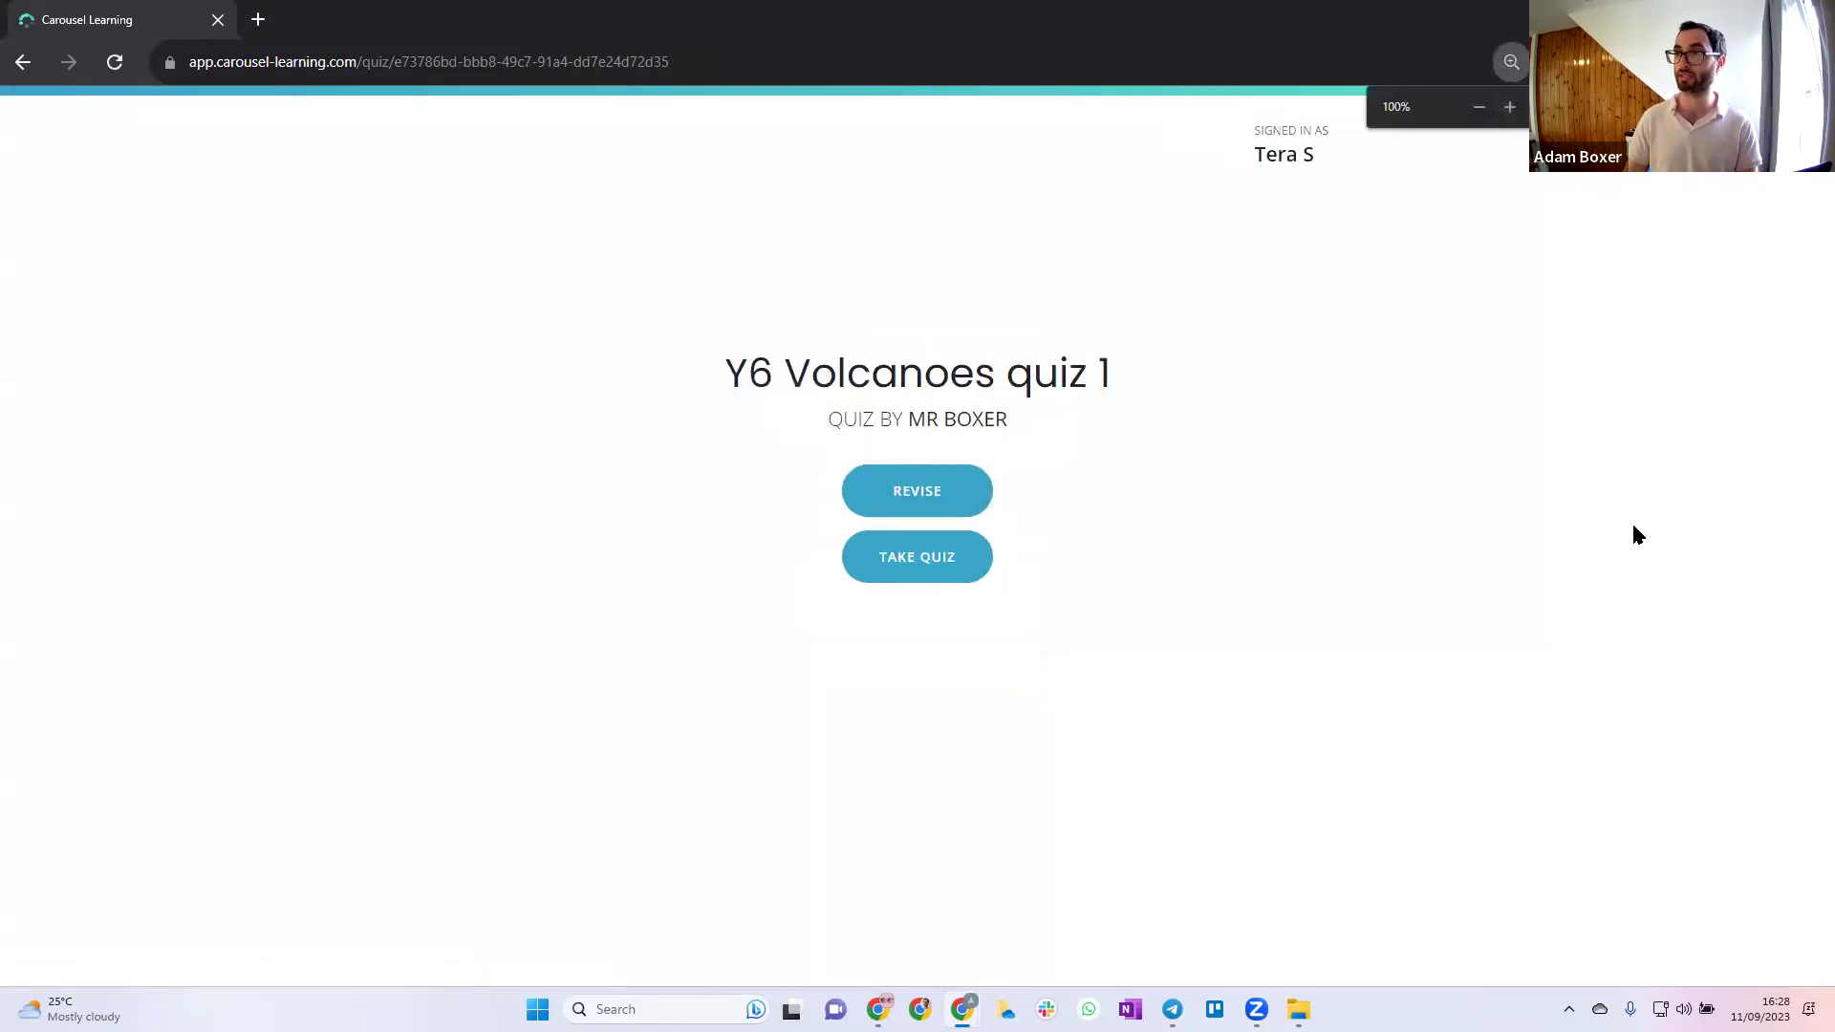
left_click(909, 481)
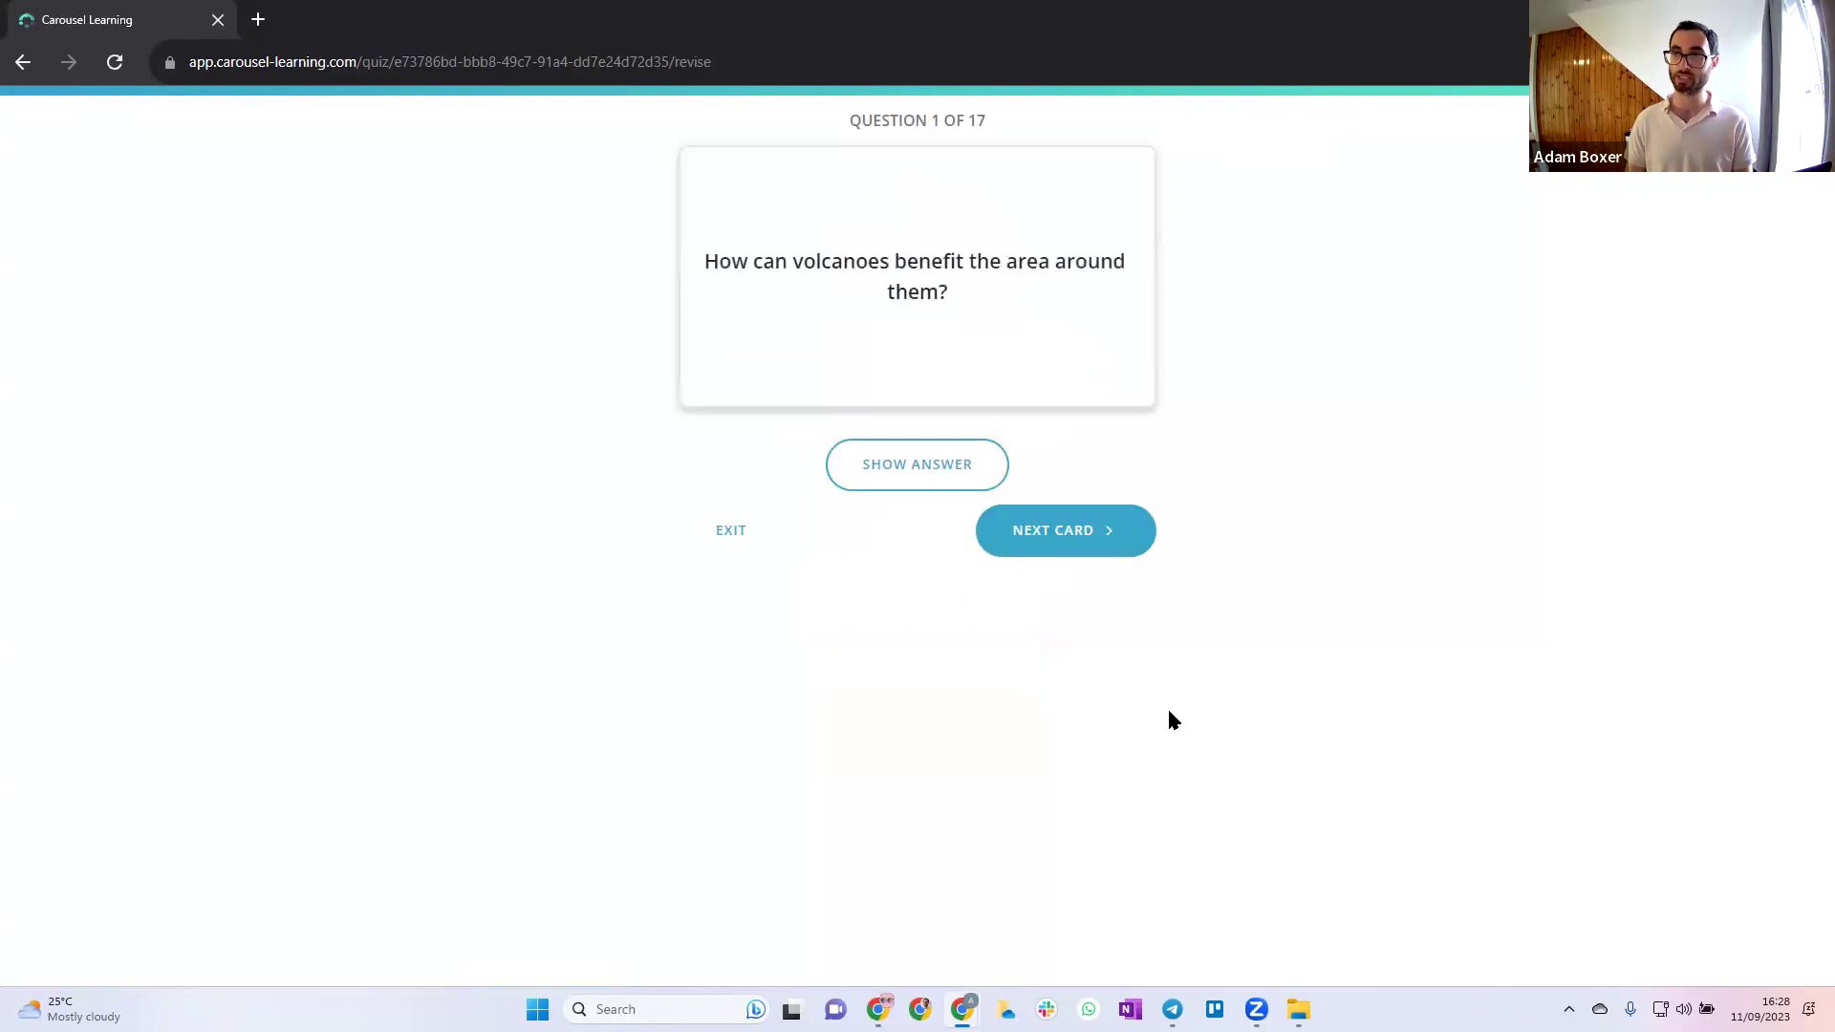
left_click(931, 479)
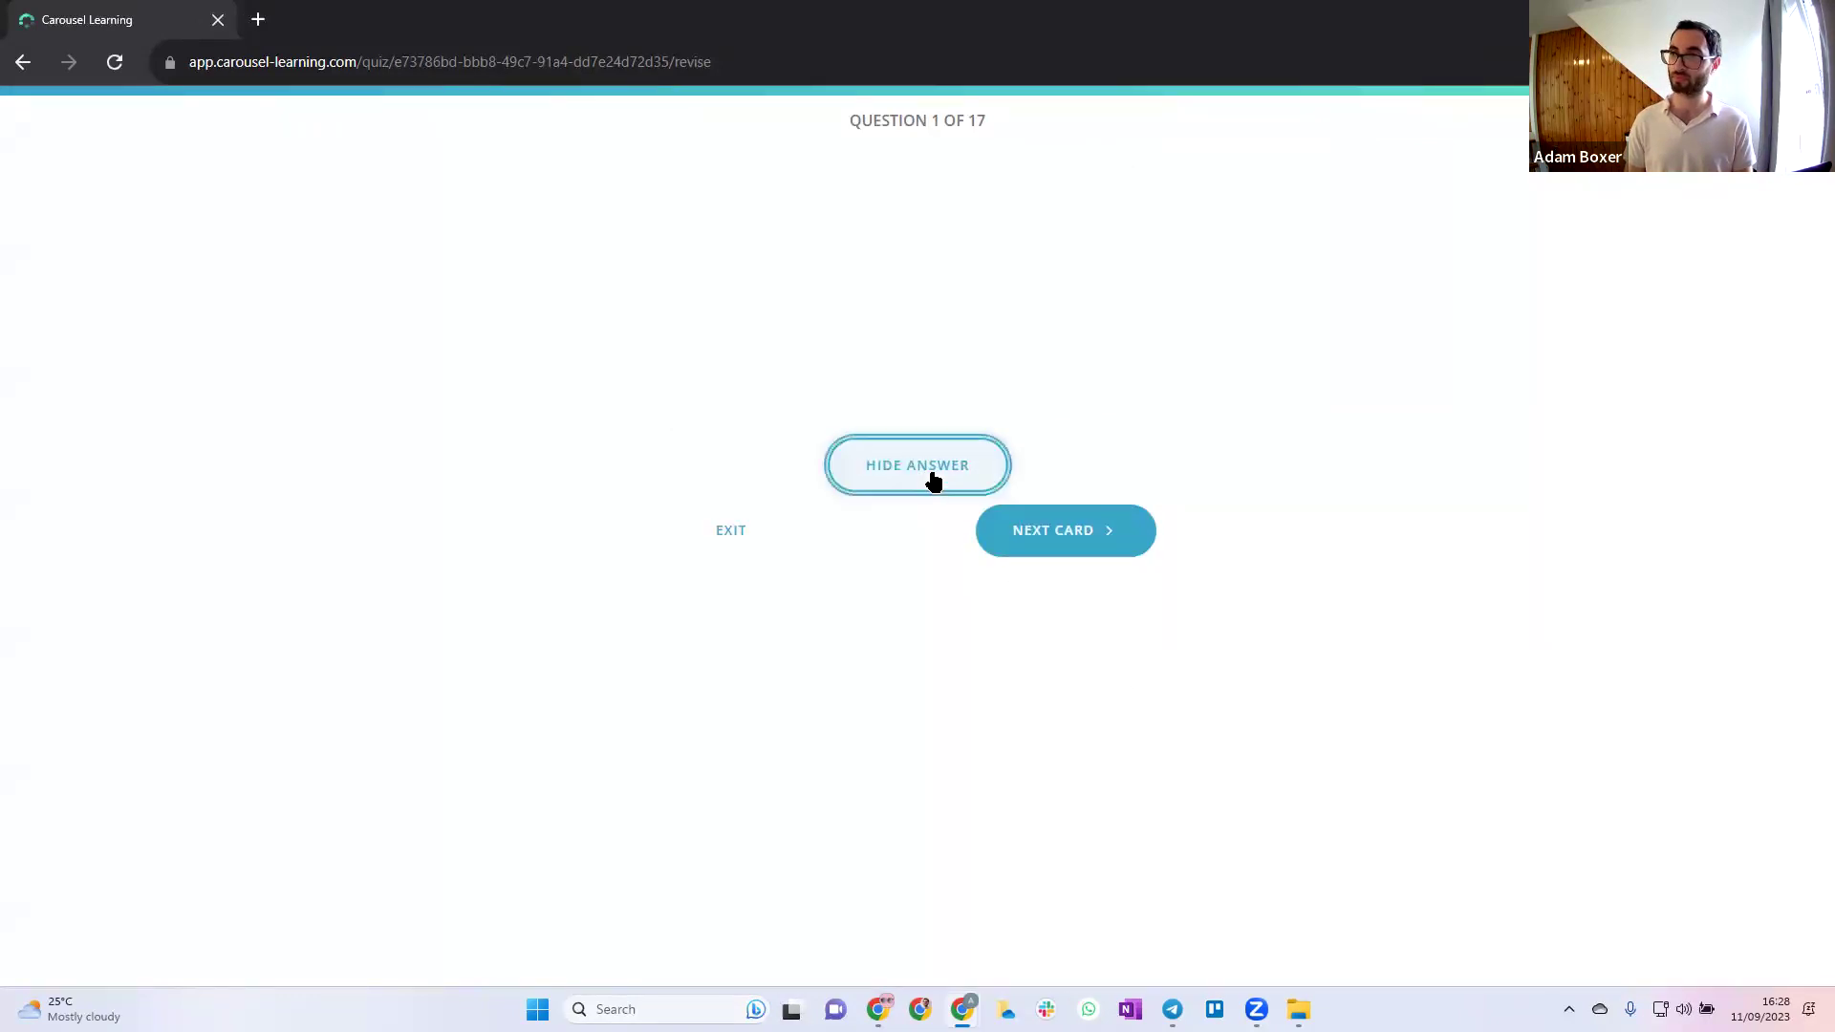
left_click(933, 479)
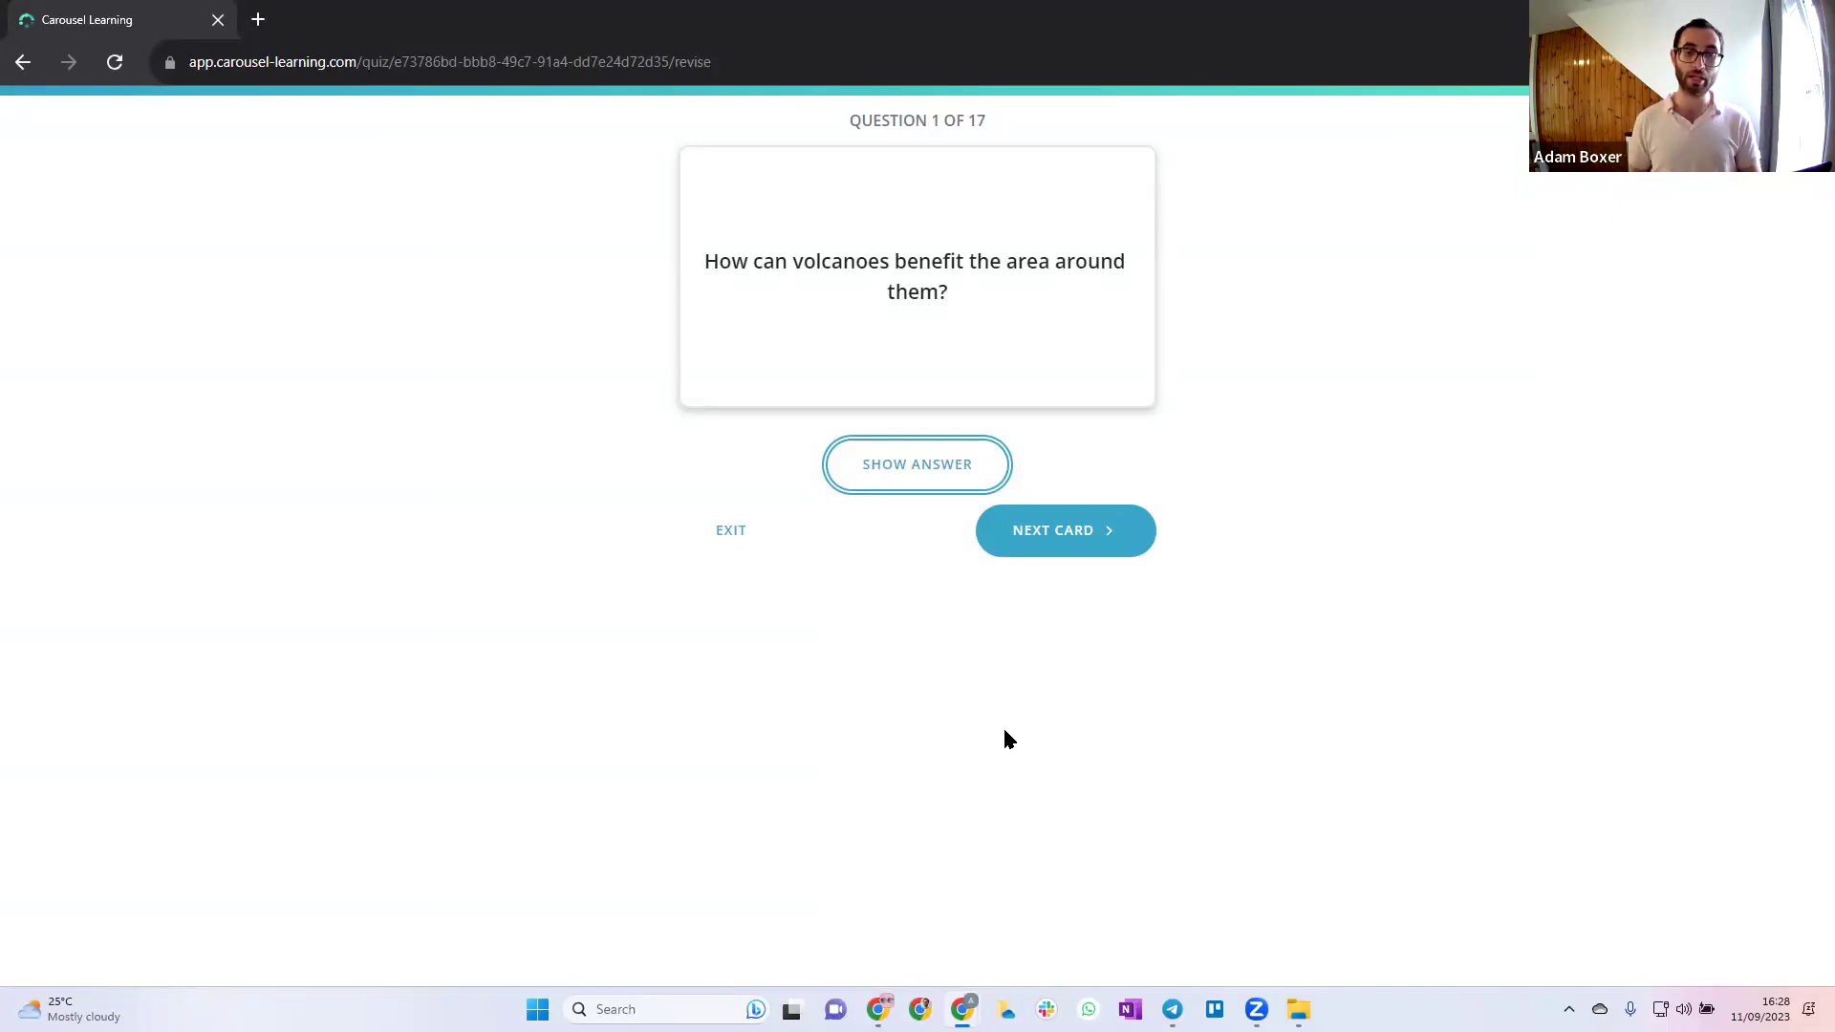
Step through the lava, magma, ash cloud and stratovolcano flashcards, then exit revision
left_click(1061, 565)
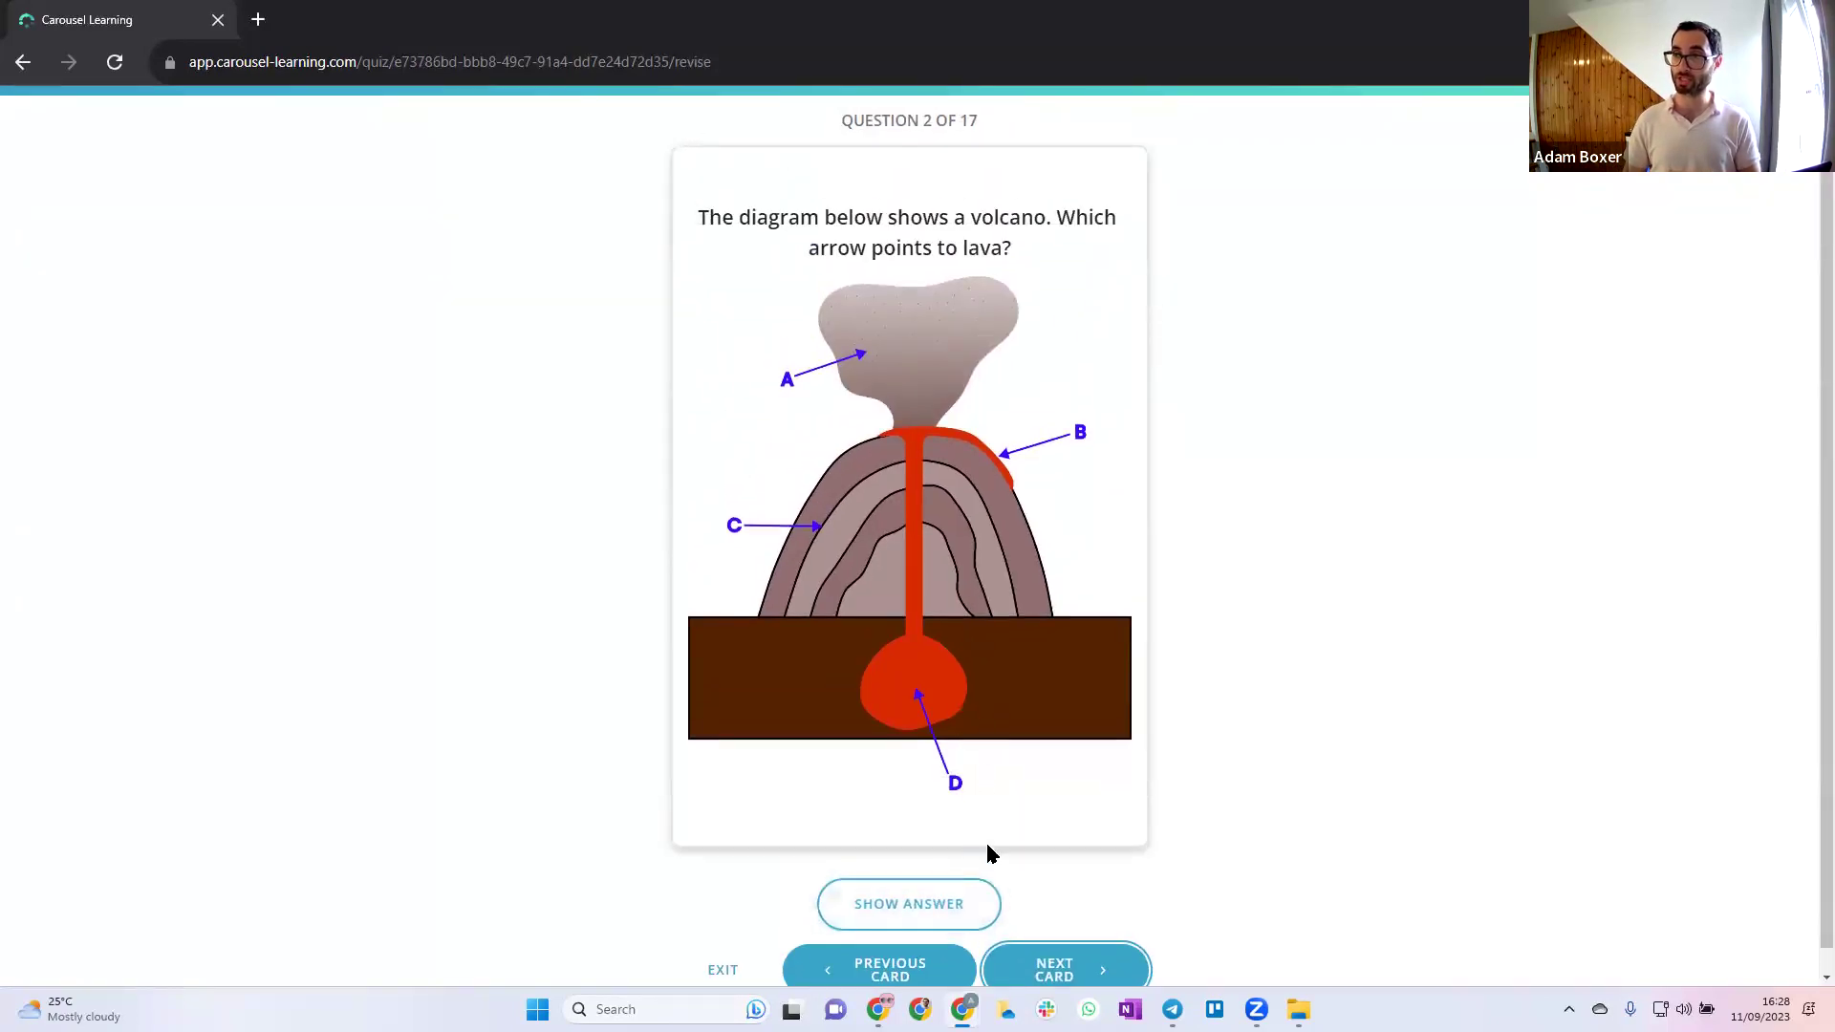
left_click(950, 901)
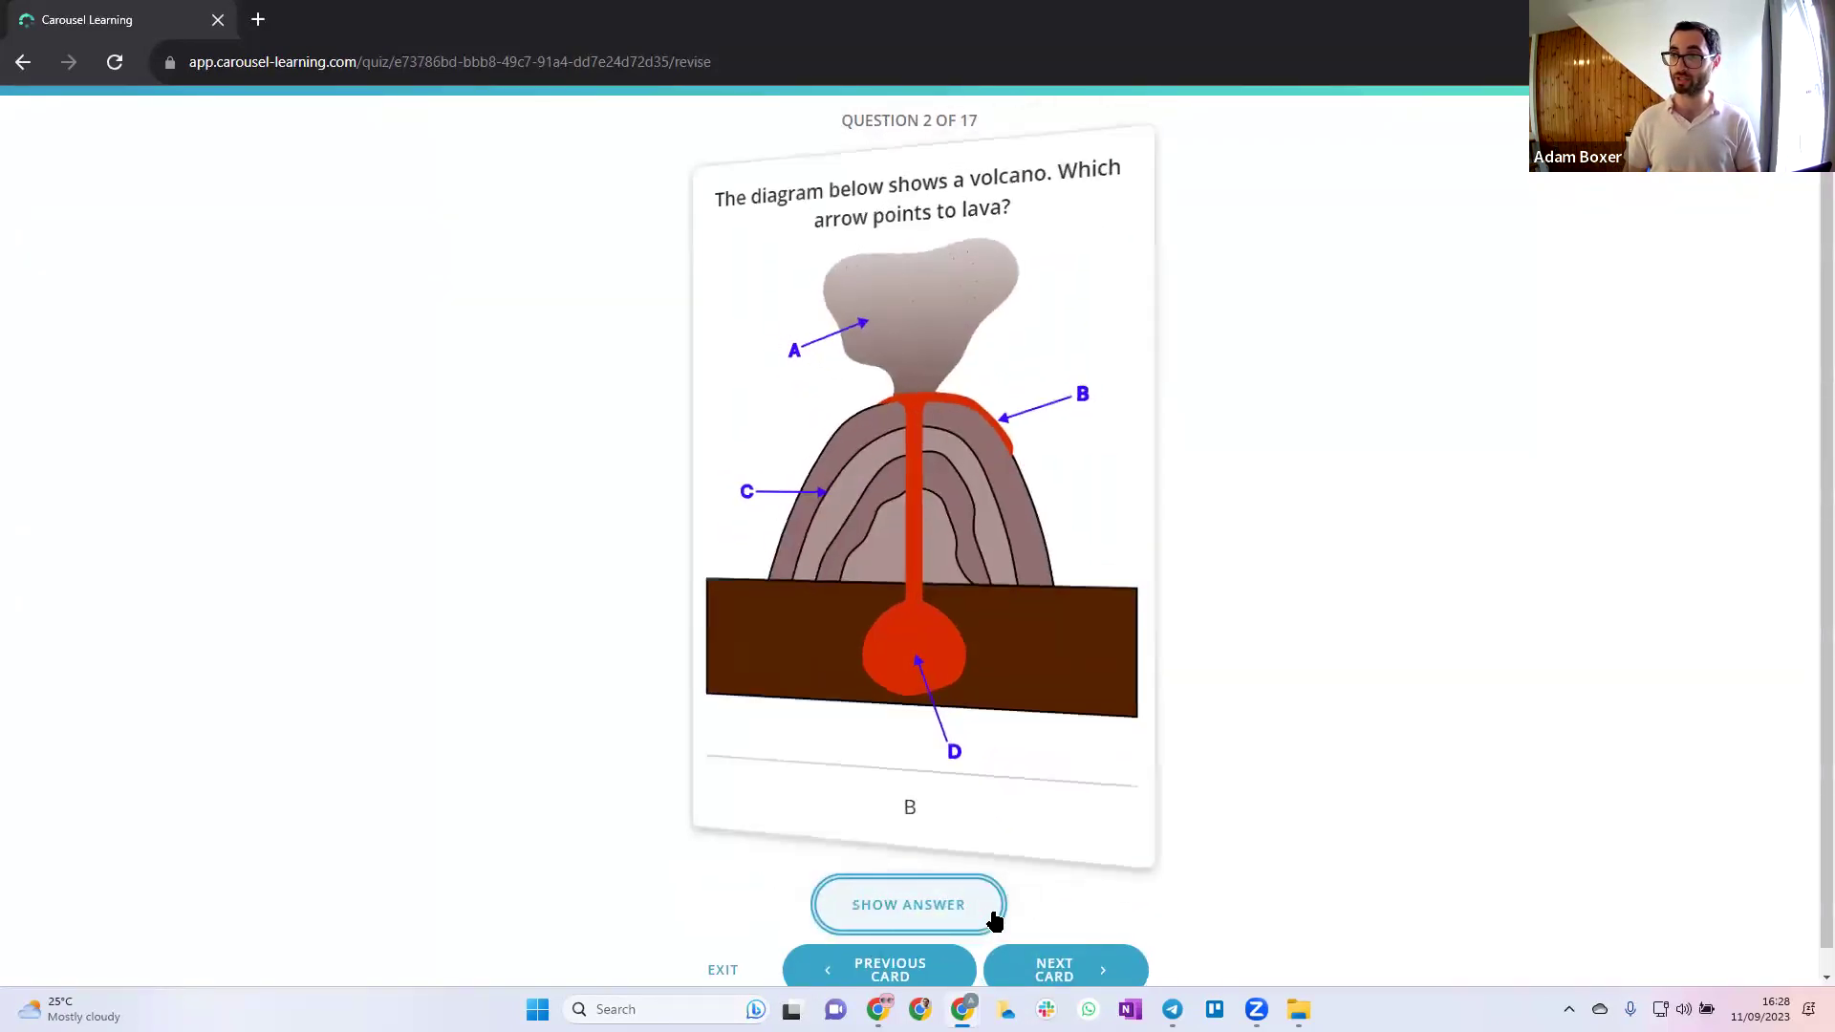
left_click(1048, 966)
left_click(950, 904)
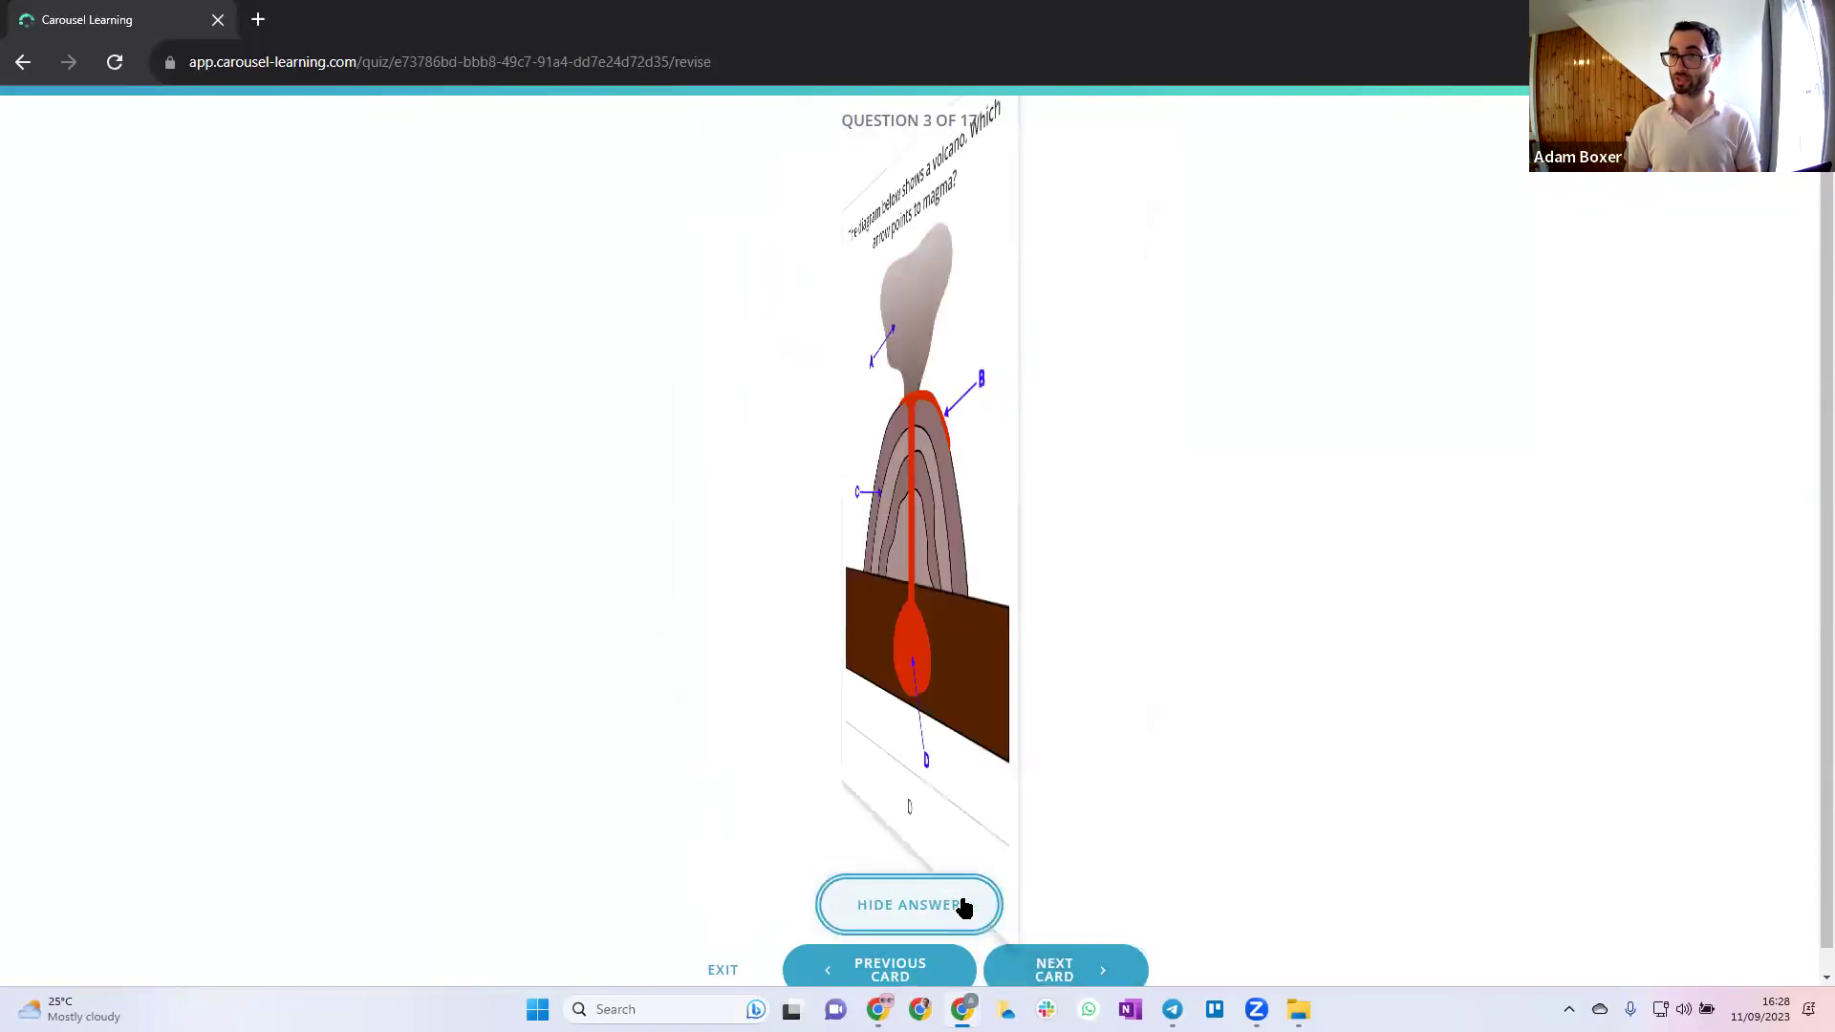
left_click(1052, 966)
left_click(1057, 967)
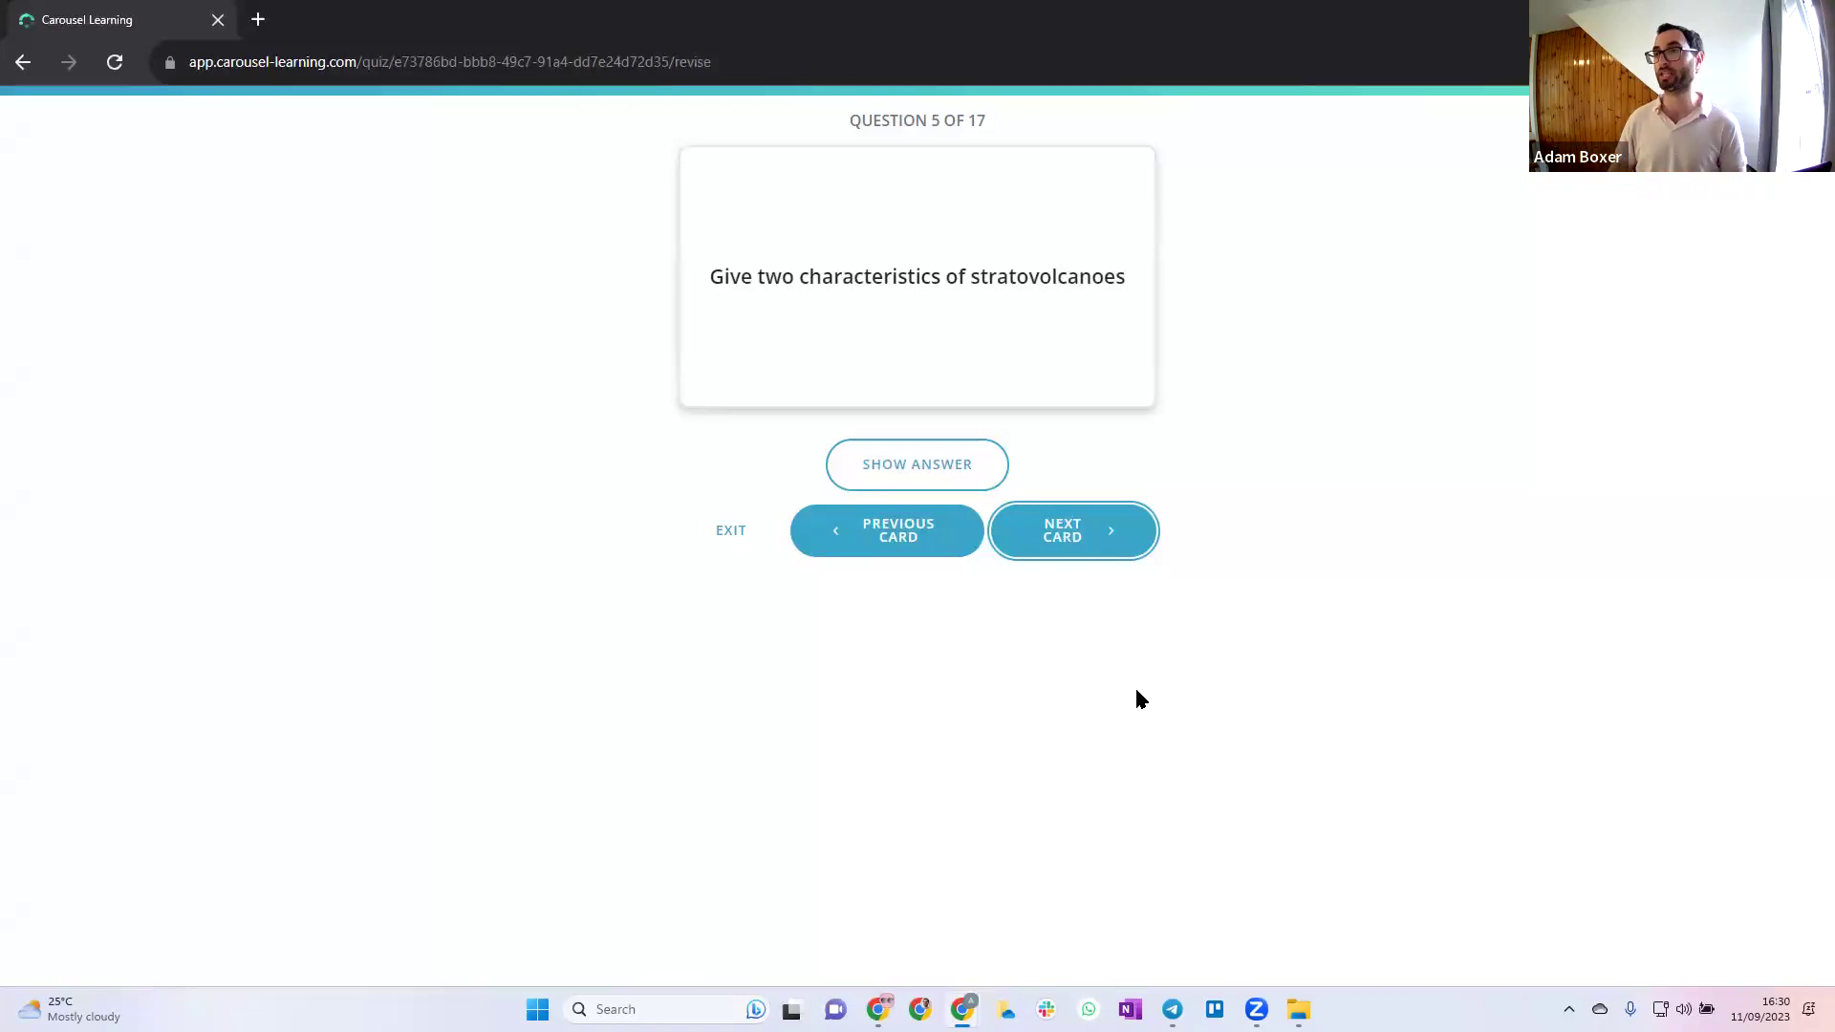
left_click(732, 543)
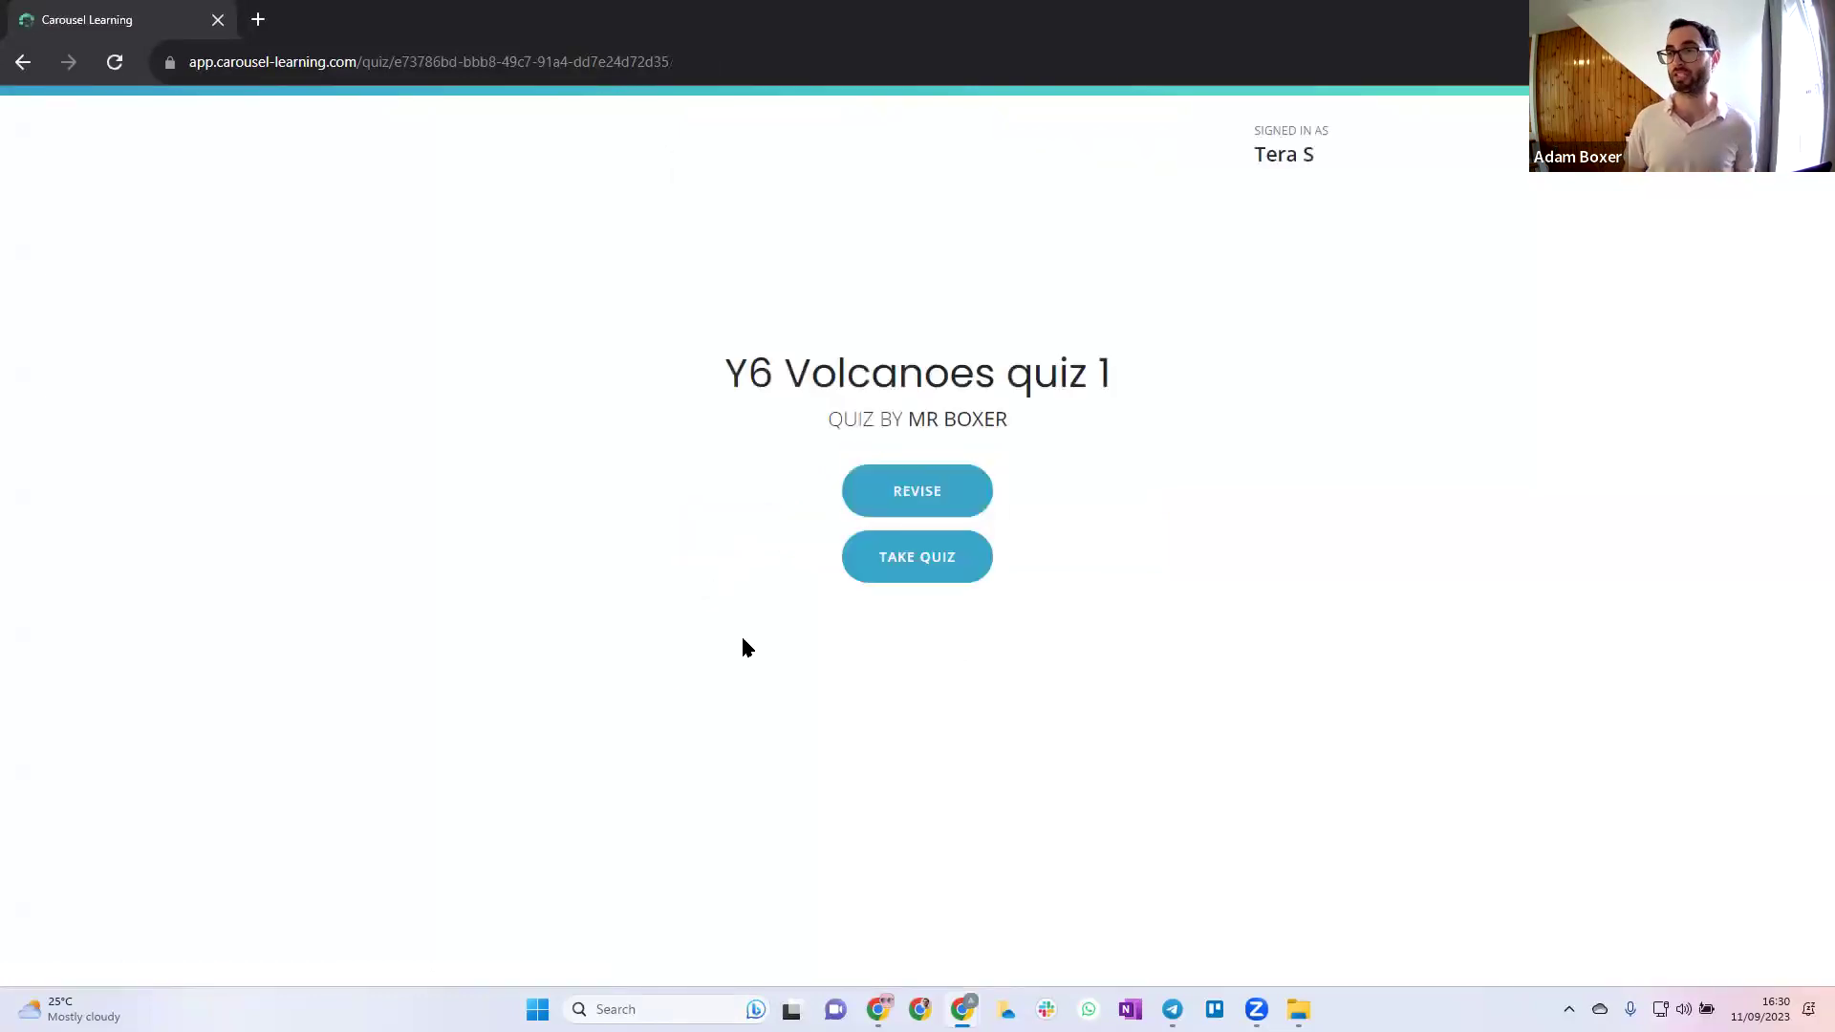
Start the quiz, answering question 1 'i don't know' and question 2 'steep sides, layers'
left_click(932, 562)
left_click(1061, 638)
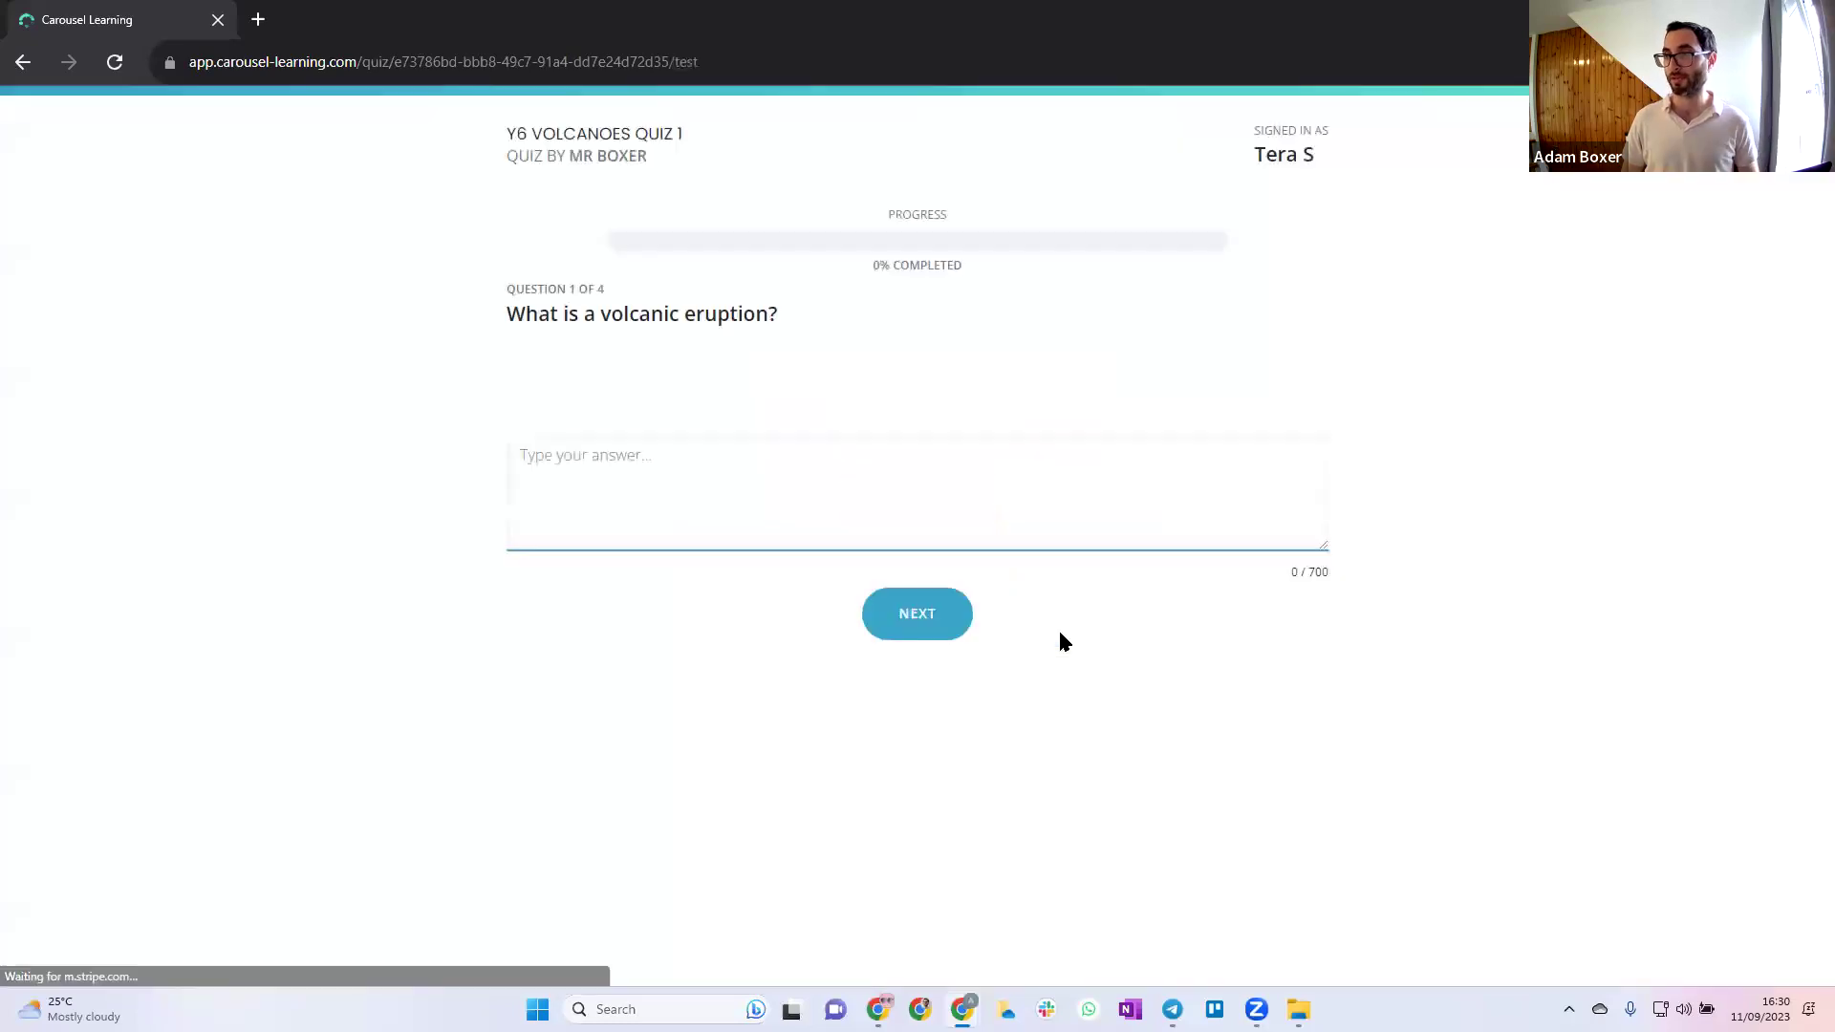
left_click(836, 493)
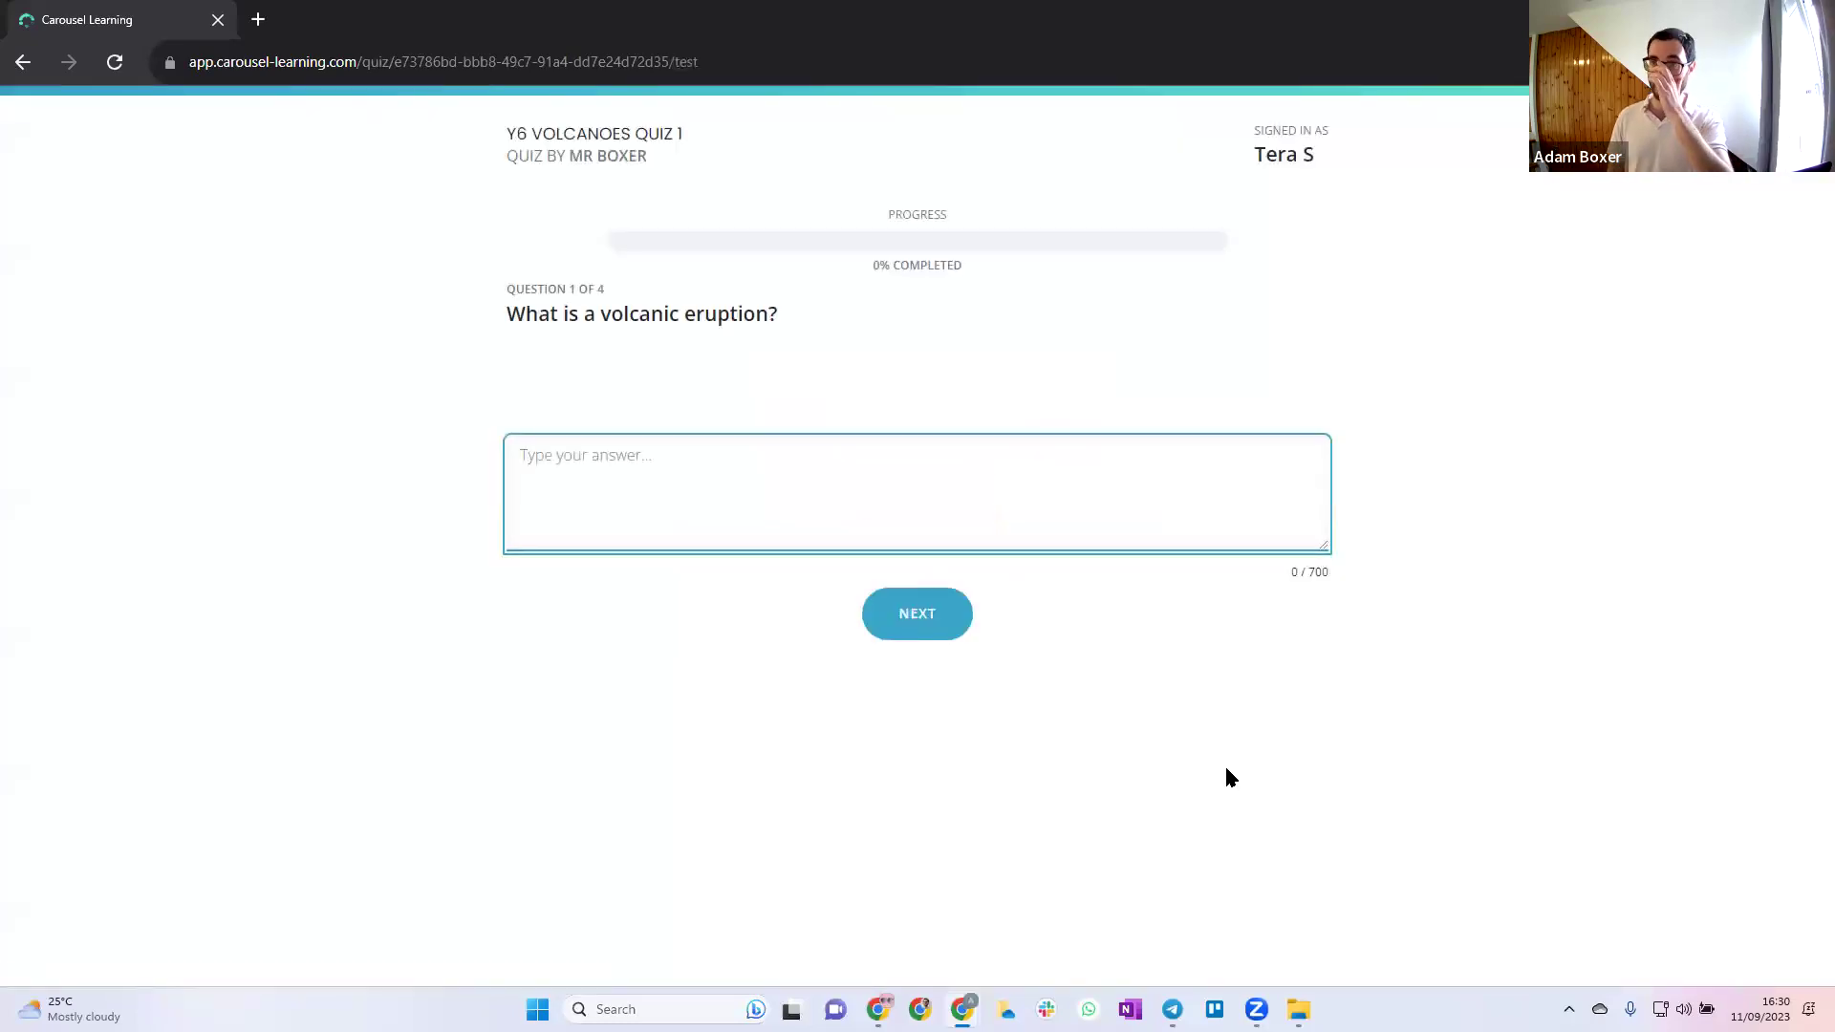
type("i don't know")
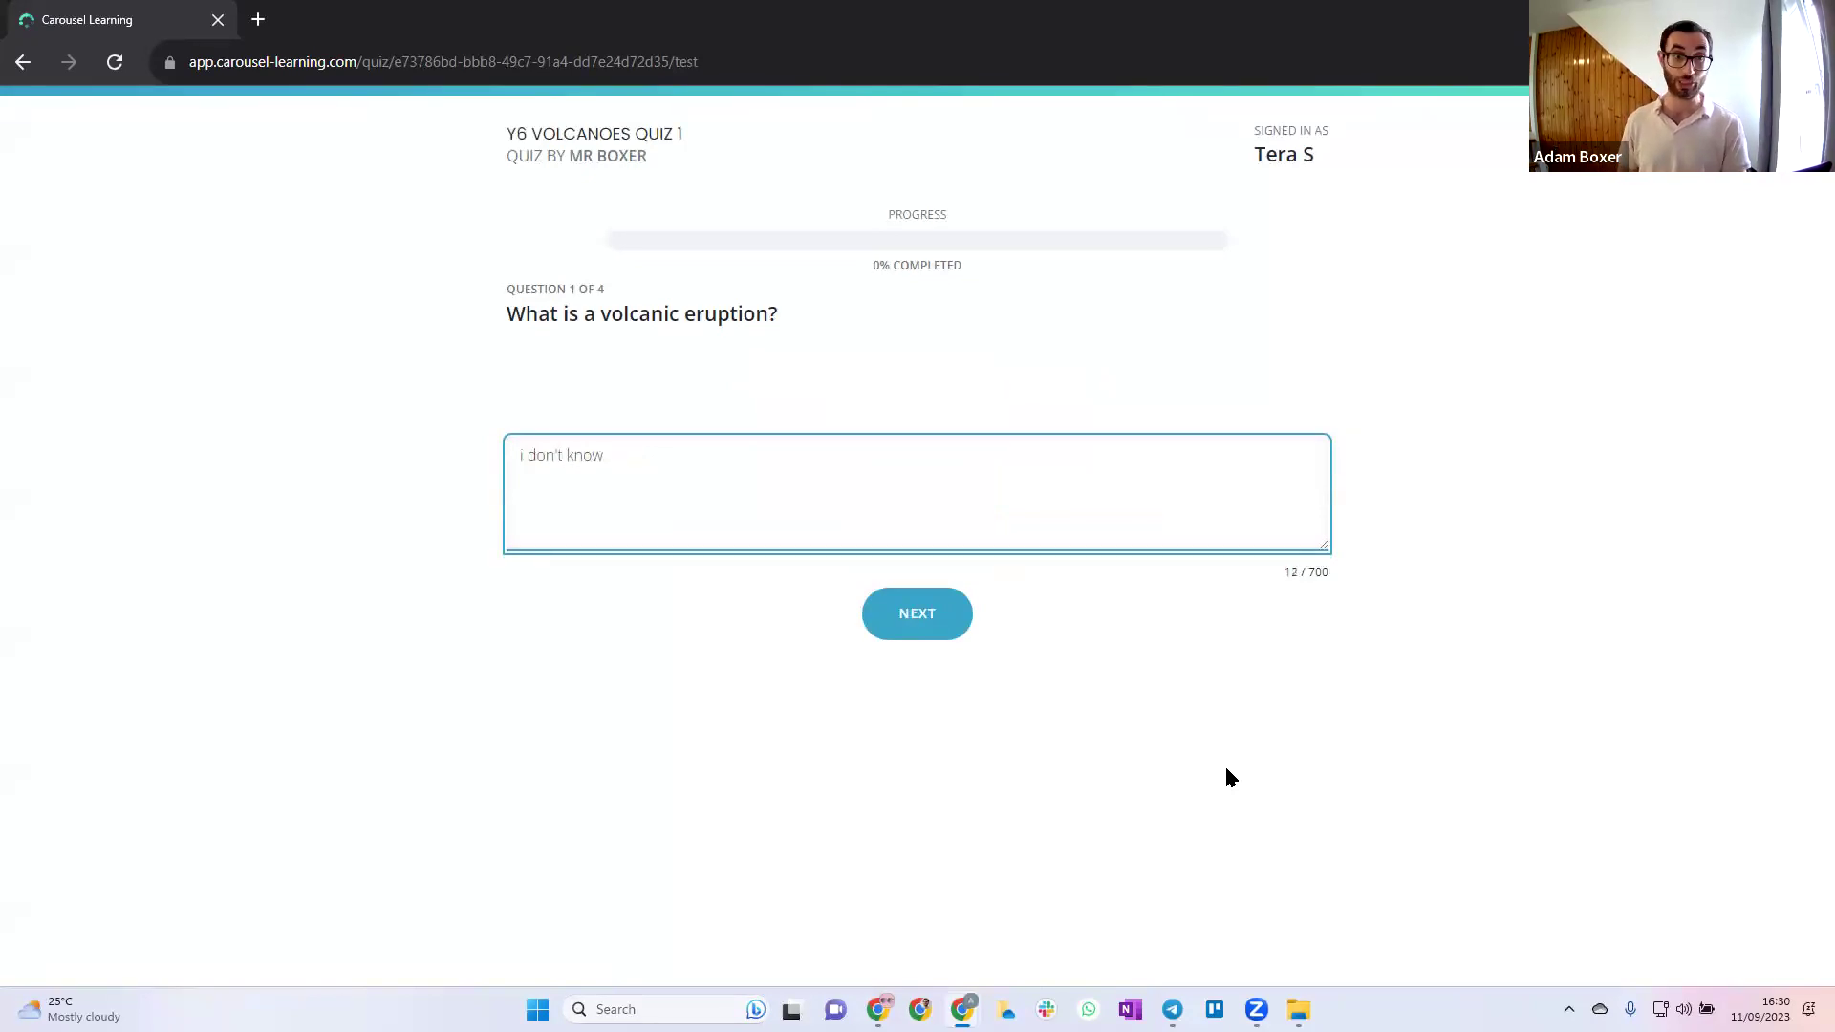
left_click(949, 614)
left_click(809, 541)
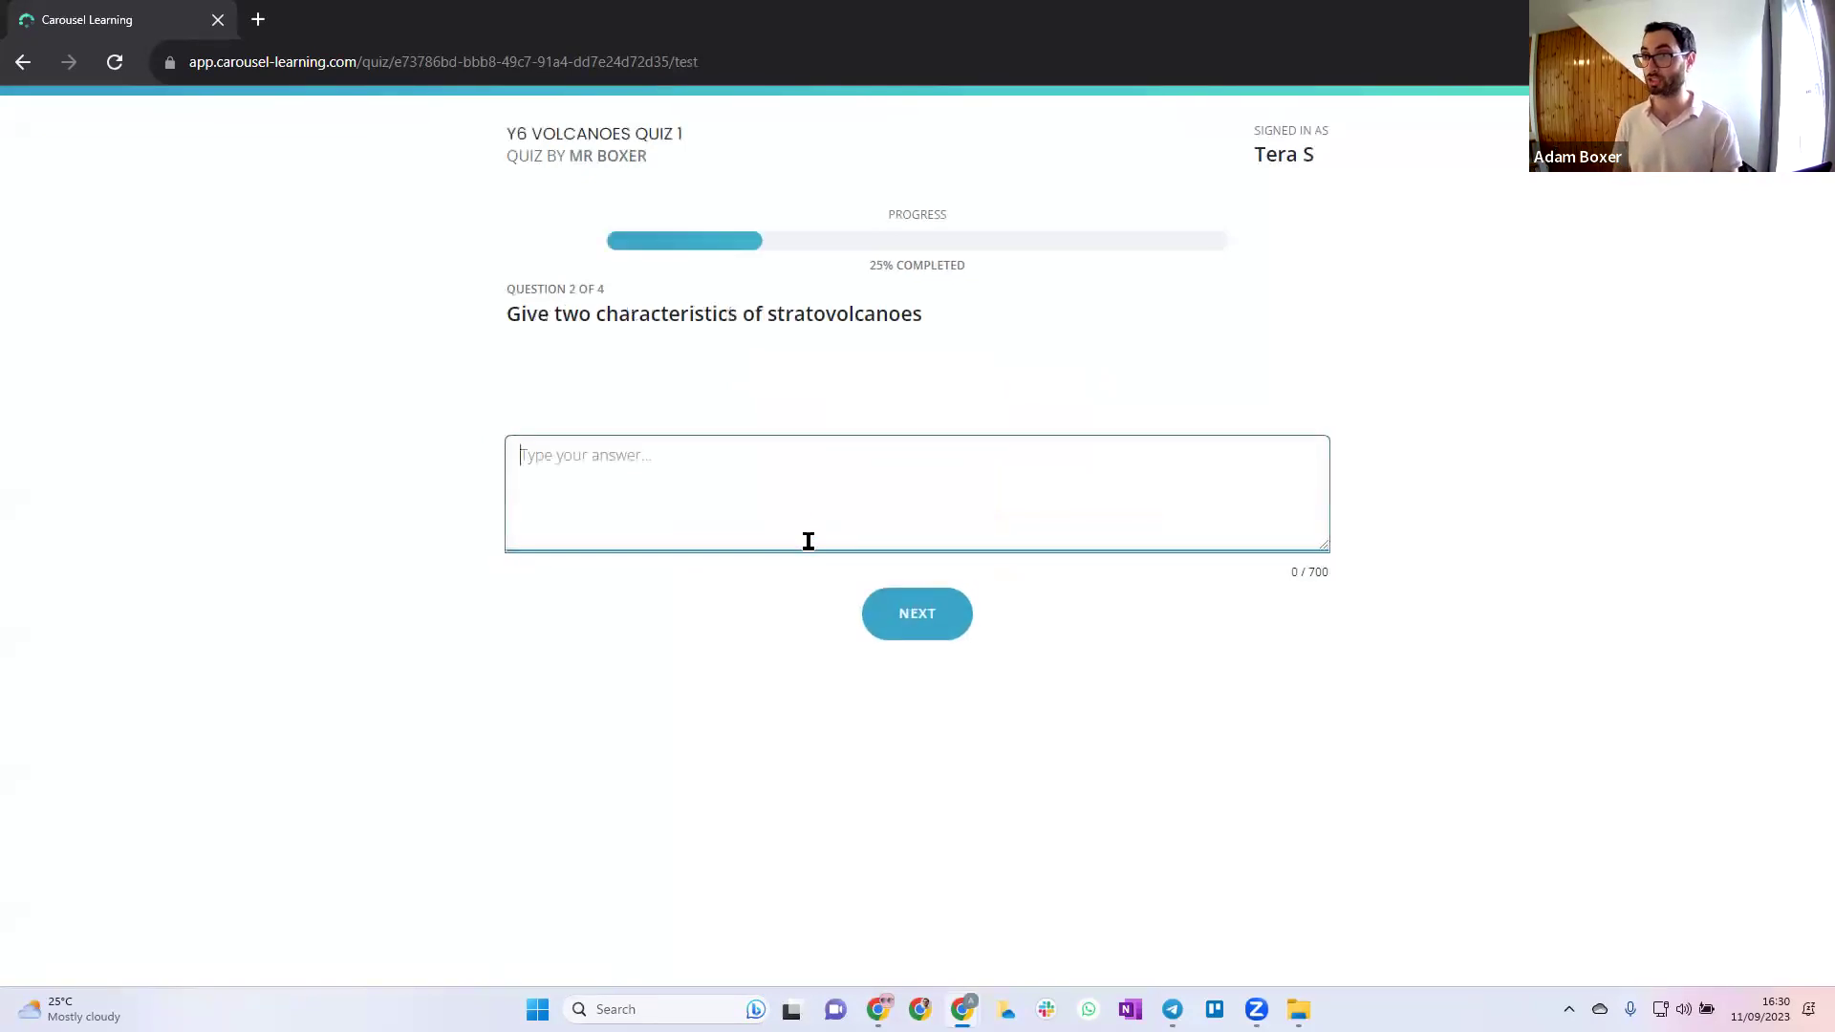
type("steep sides, layers")
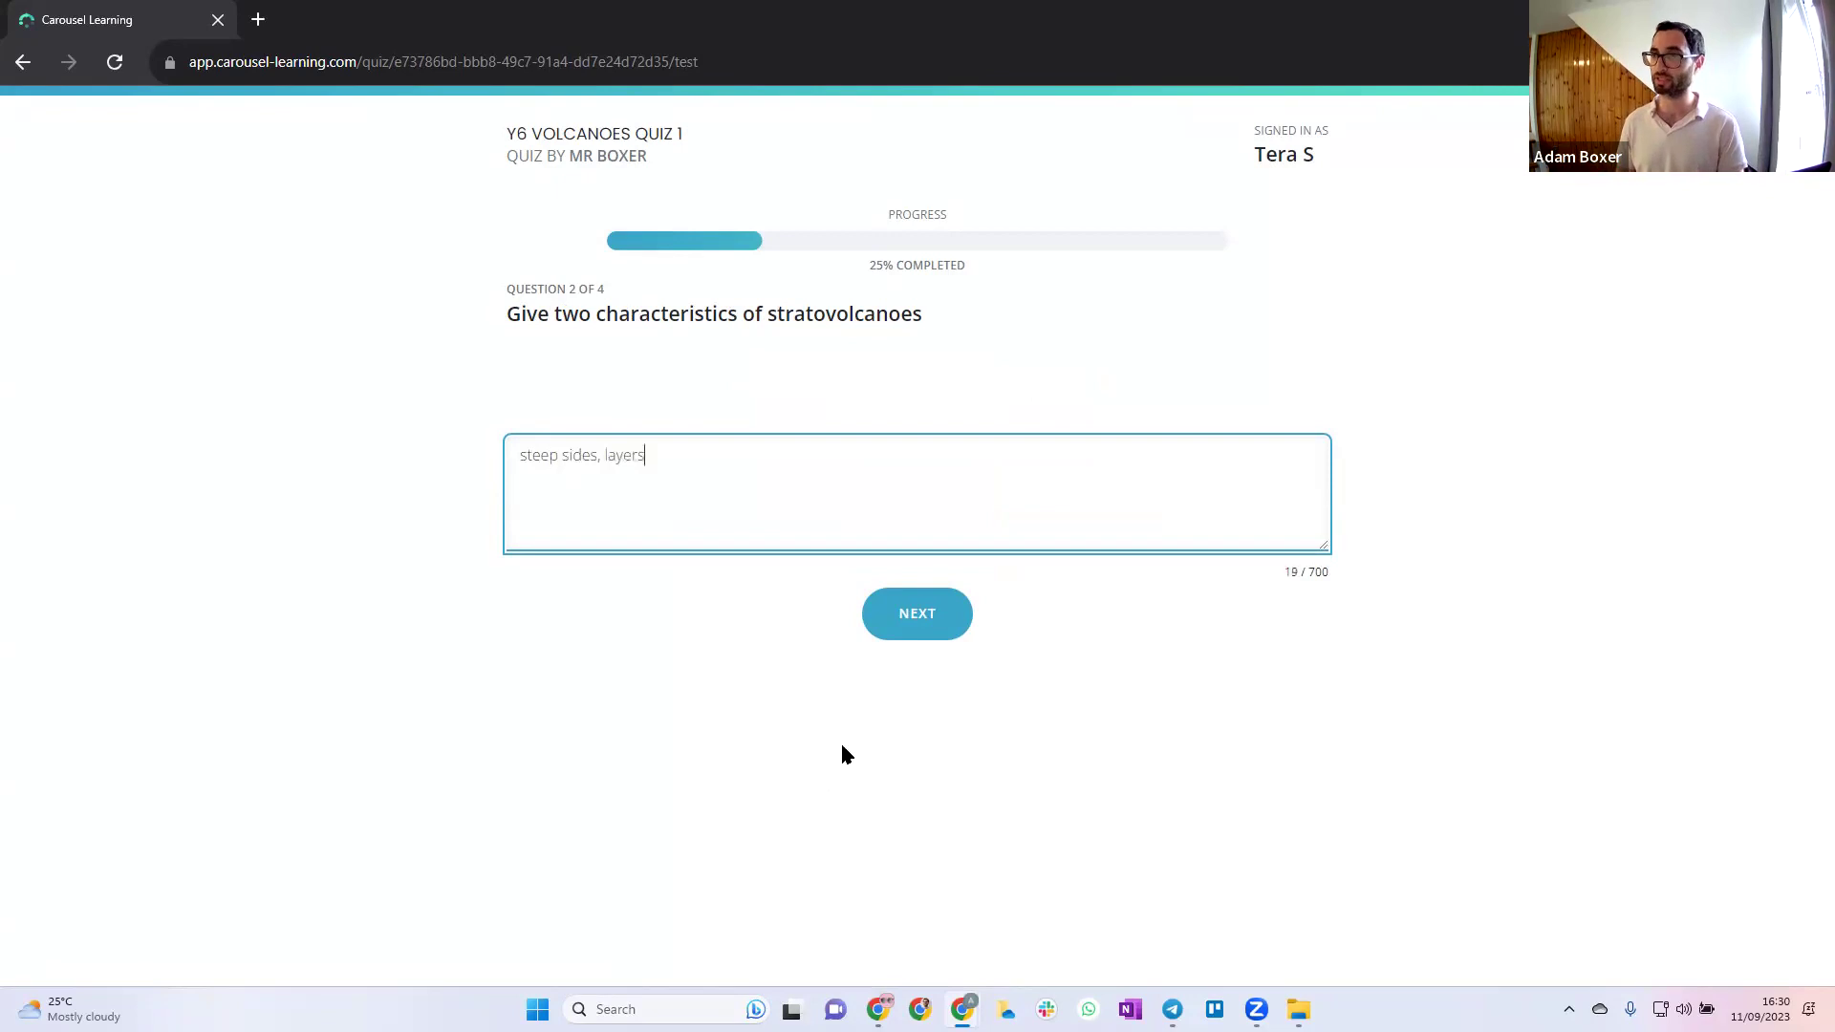
left_click(906, 633)
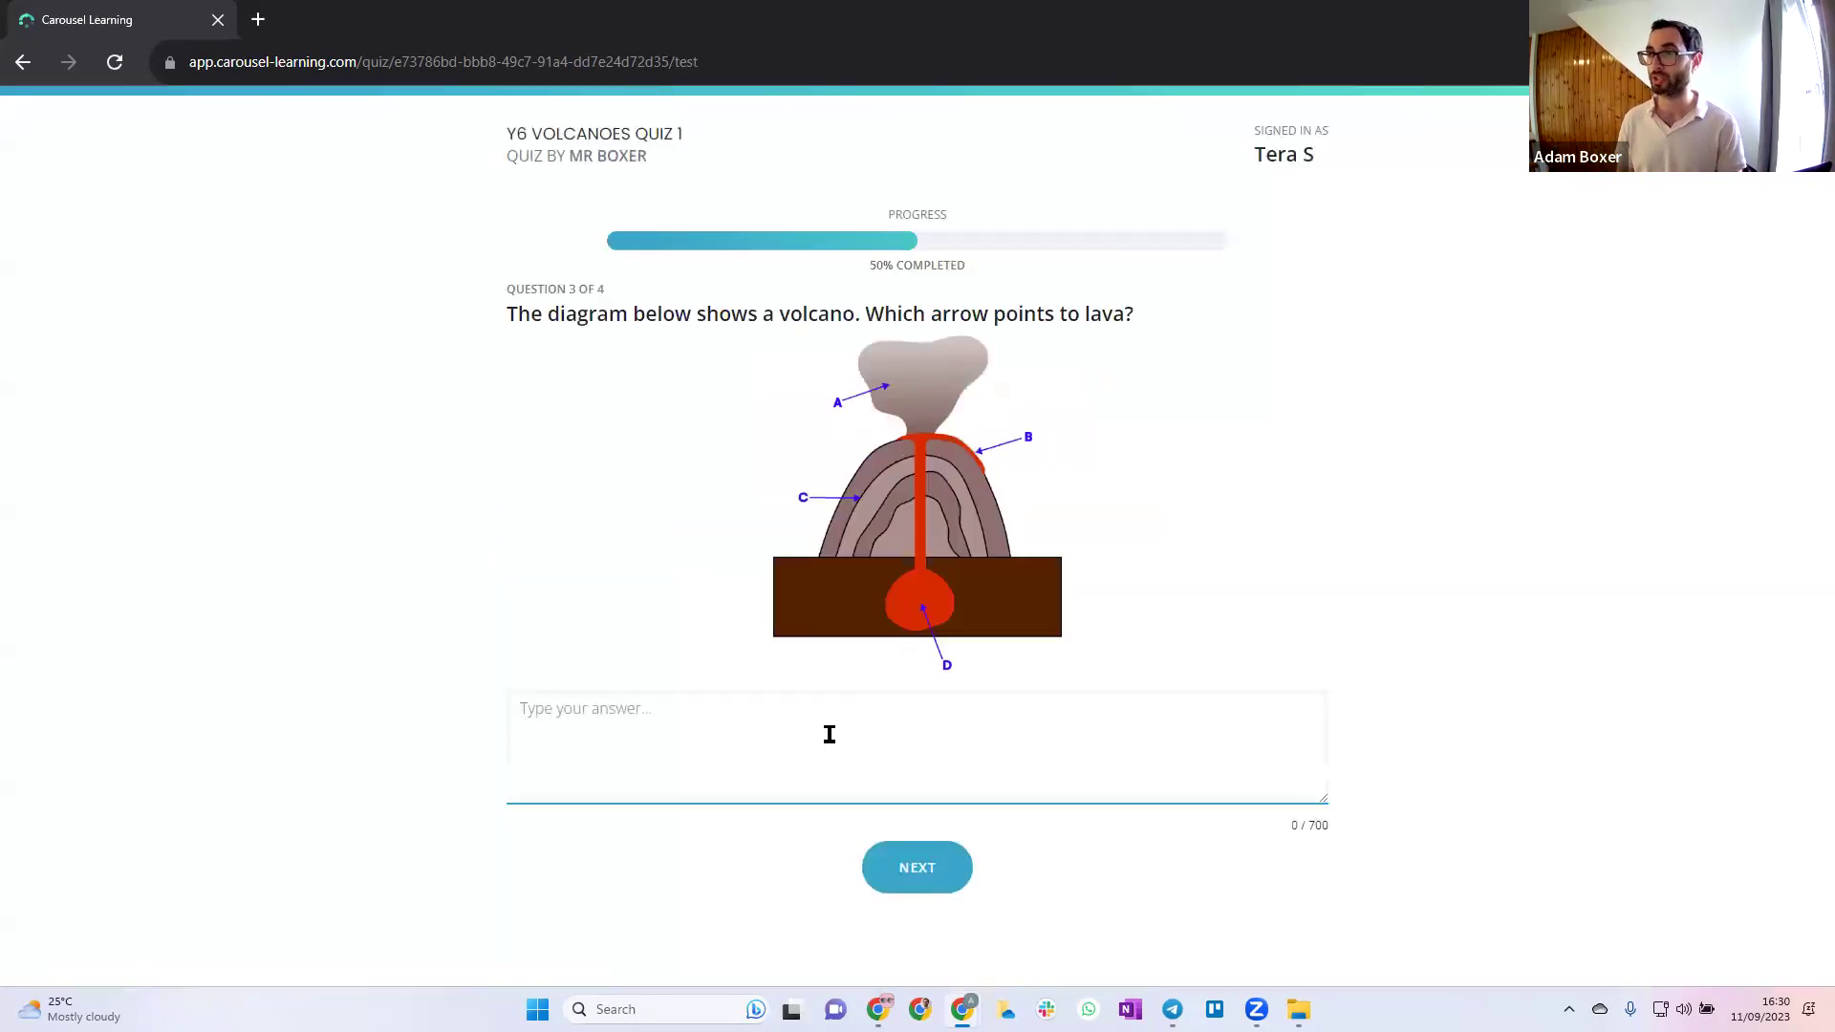
Answer the diagram question 'B' and the magma question 'molten rock in the mantle'
left_click(828, 754)
type("B")
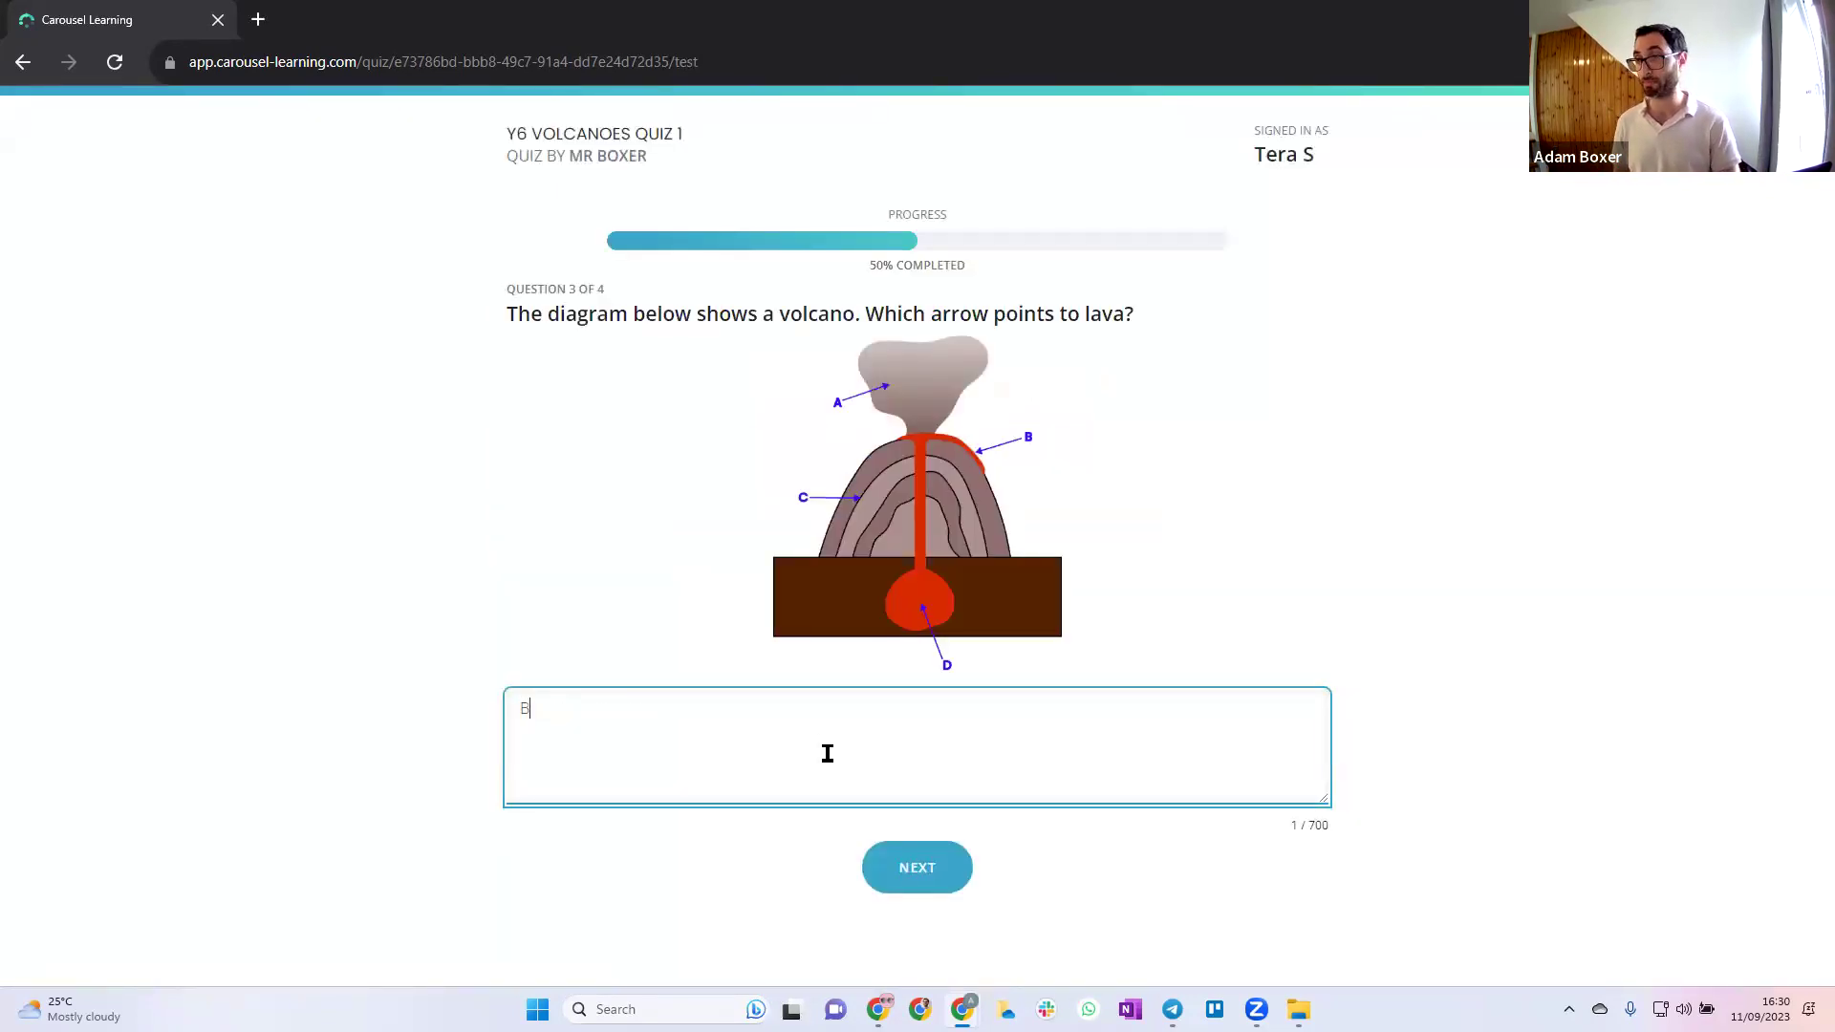
left_click(920, 882)
left_click(660, 485)
type("mole")
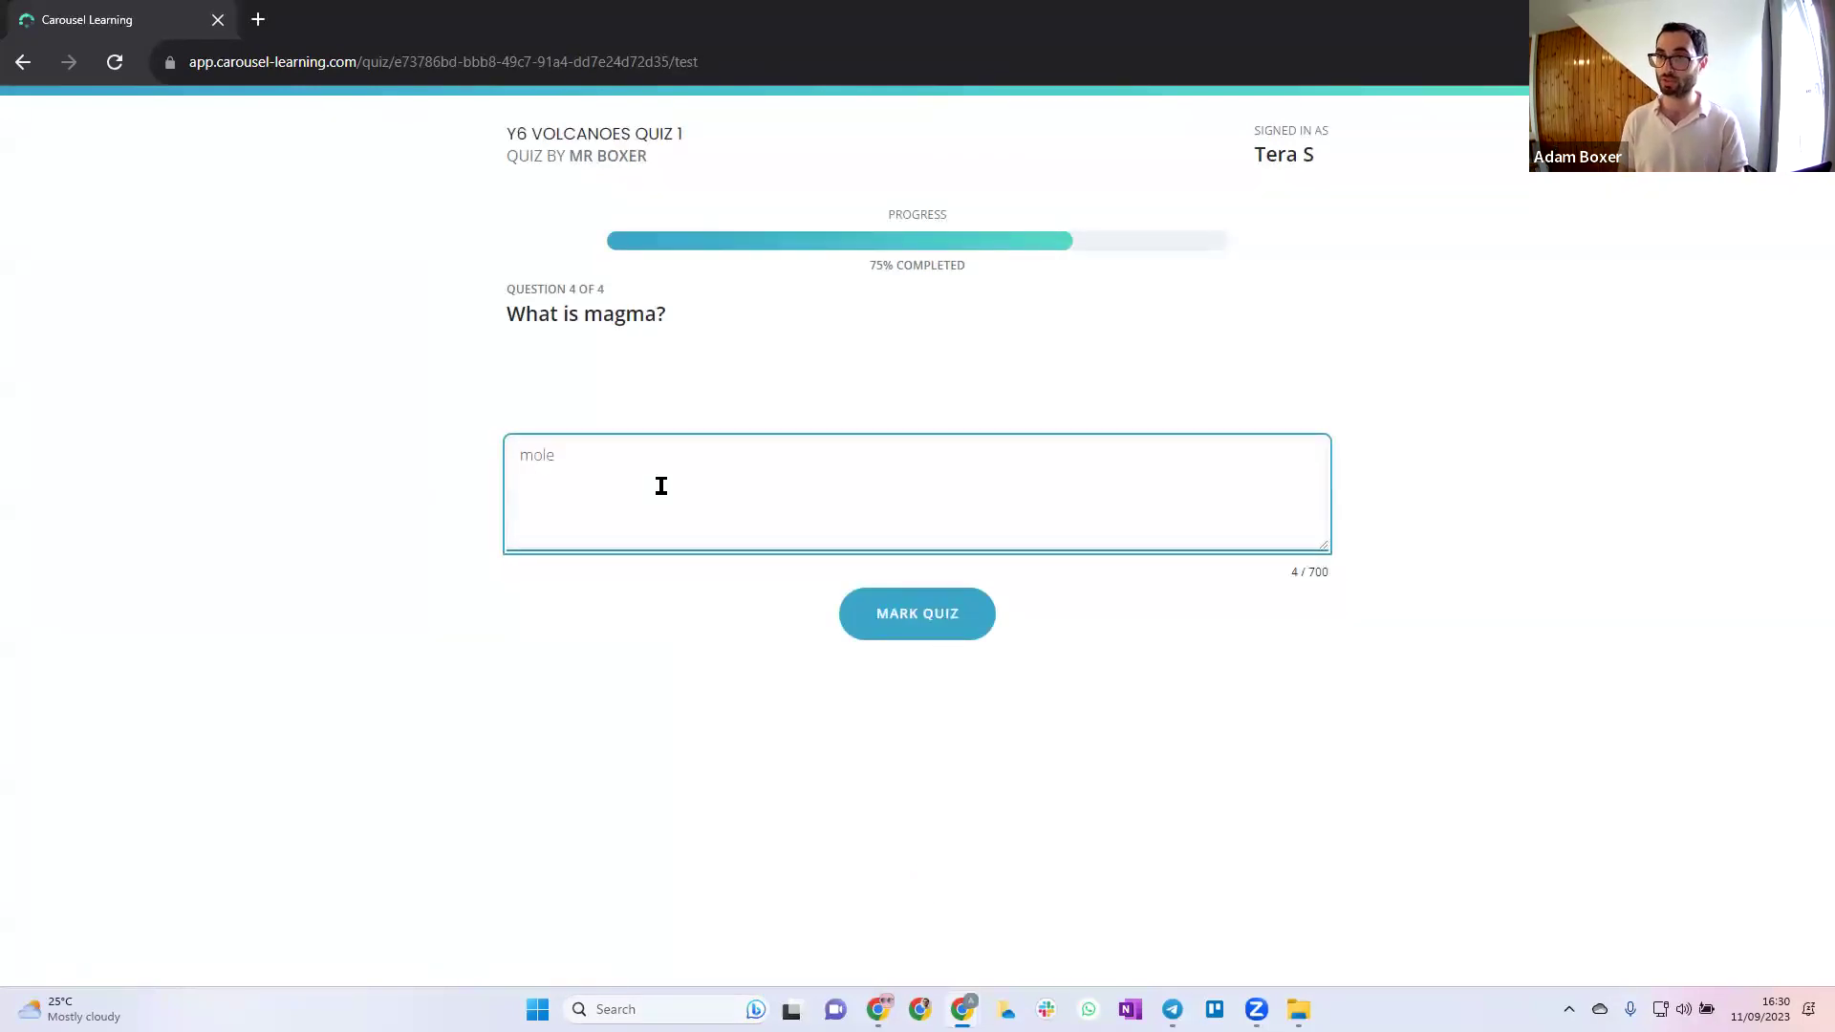
key("BackSpace")
type("ten rock")
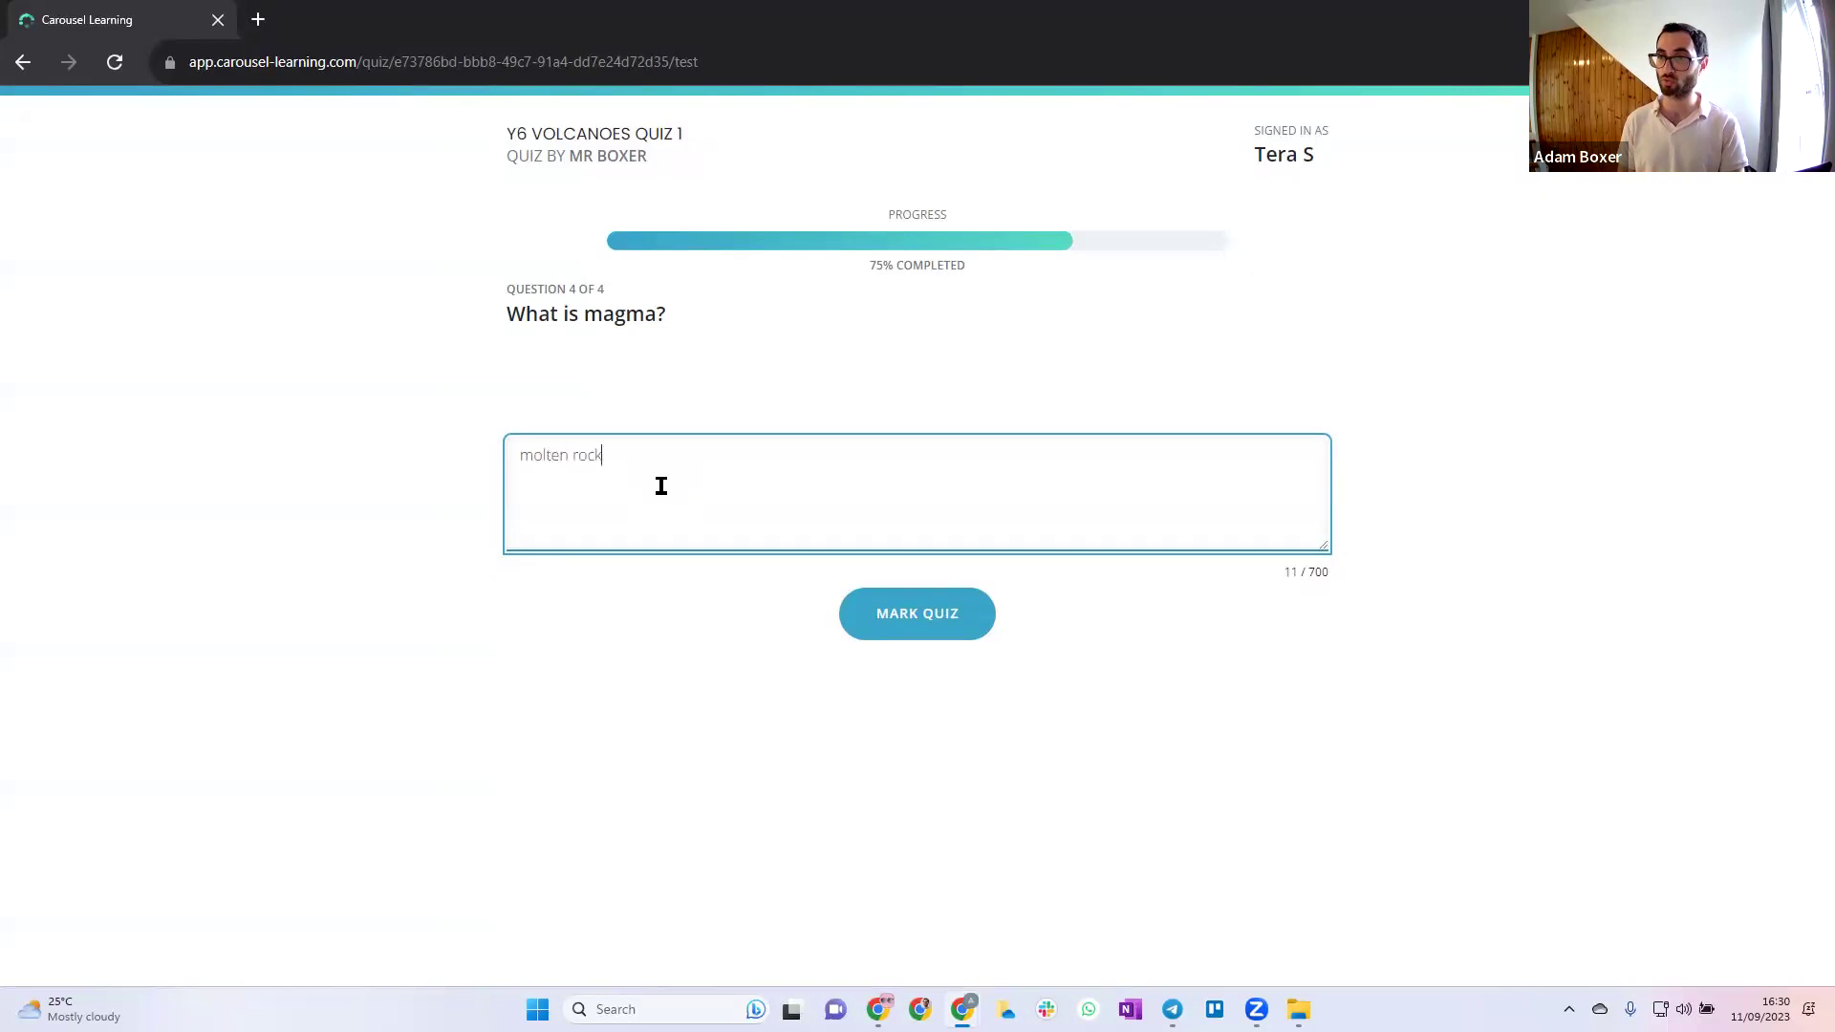
type(" in the mantle")
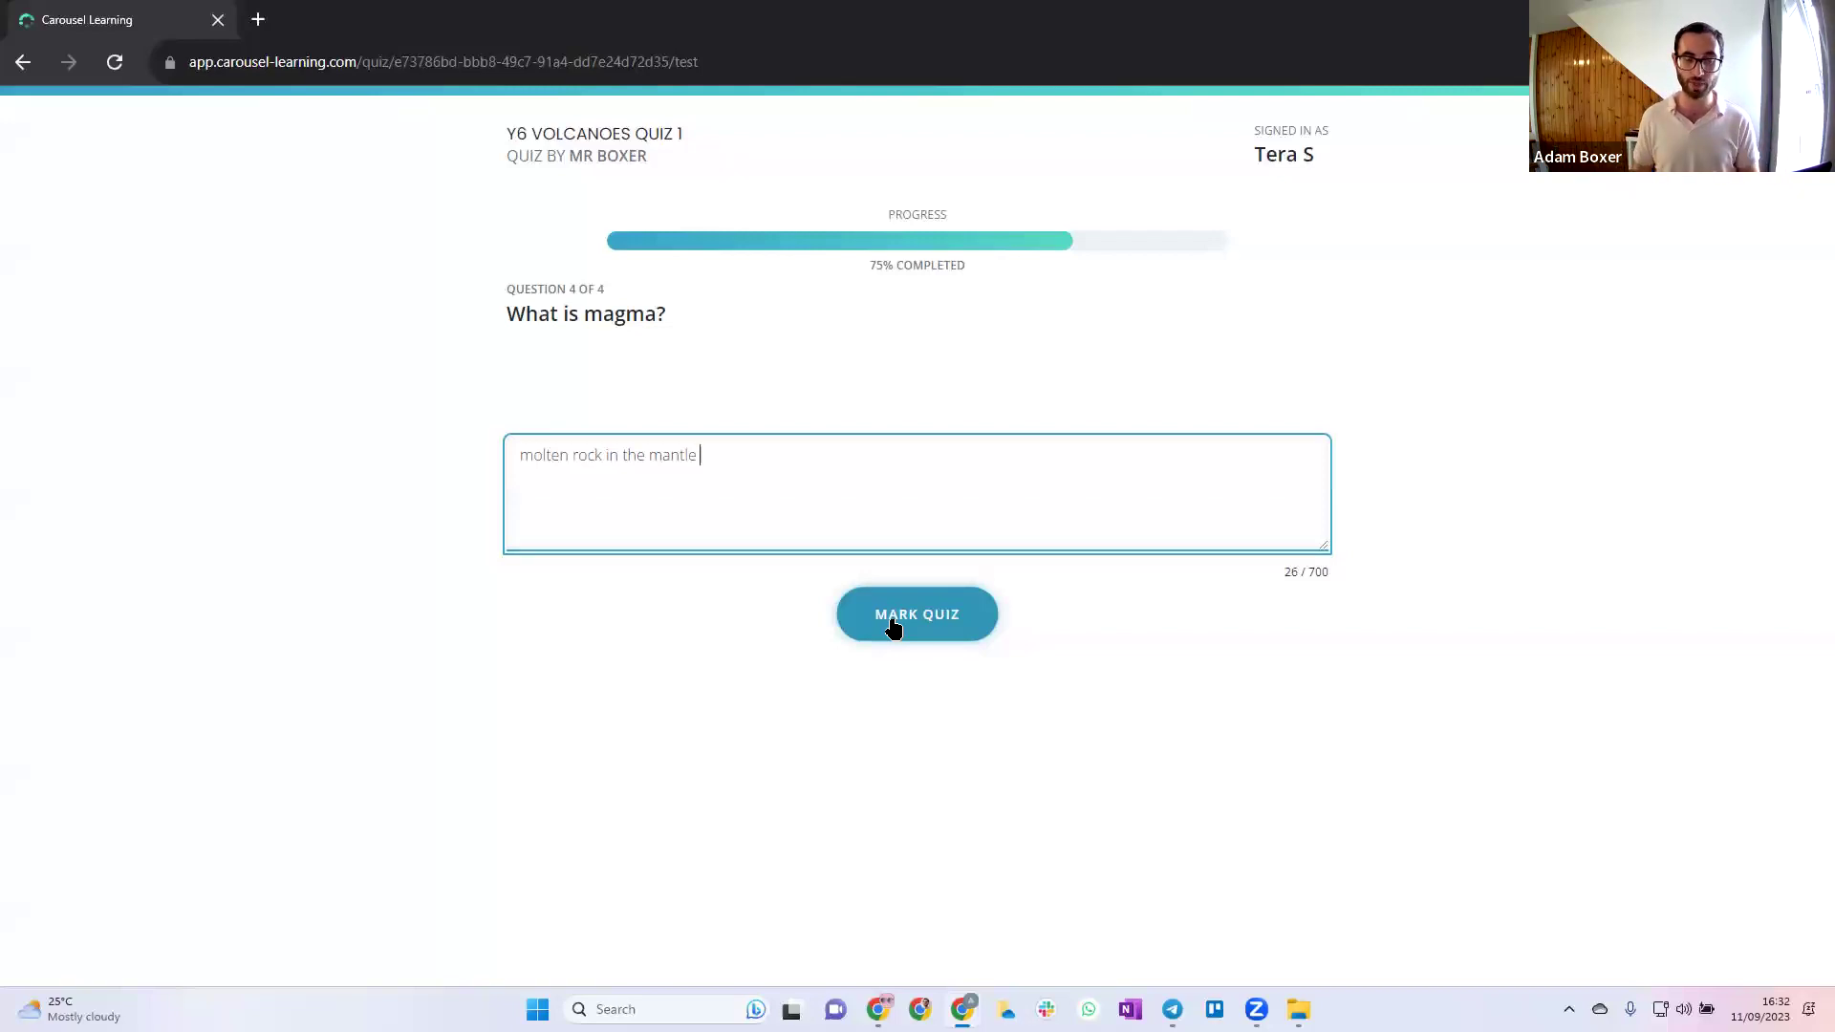
Mark the quiz, self-mark the stratovolcano answer correct, and open the 75% summary
left_click(893, 621)
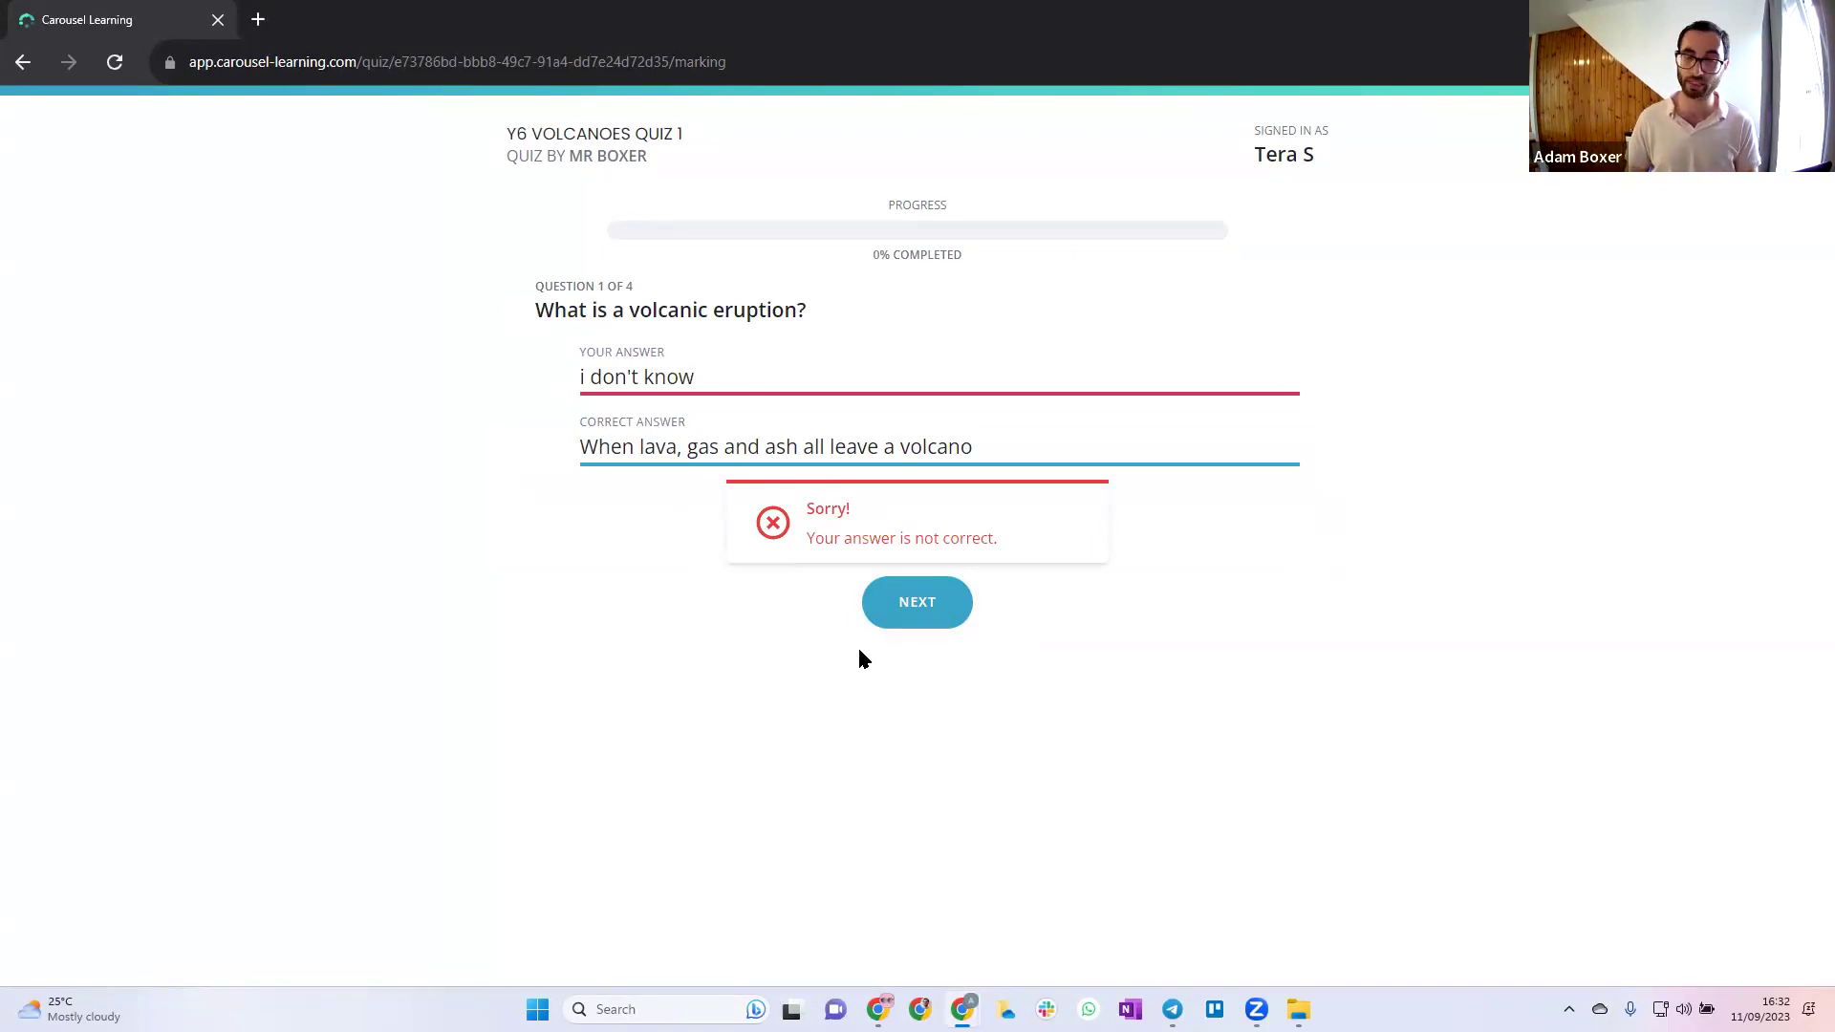
left_click(928, 622)
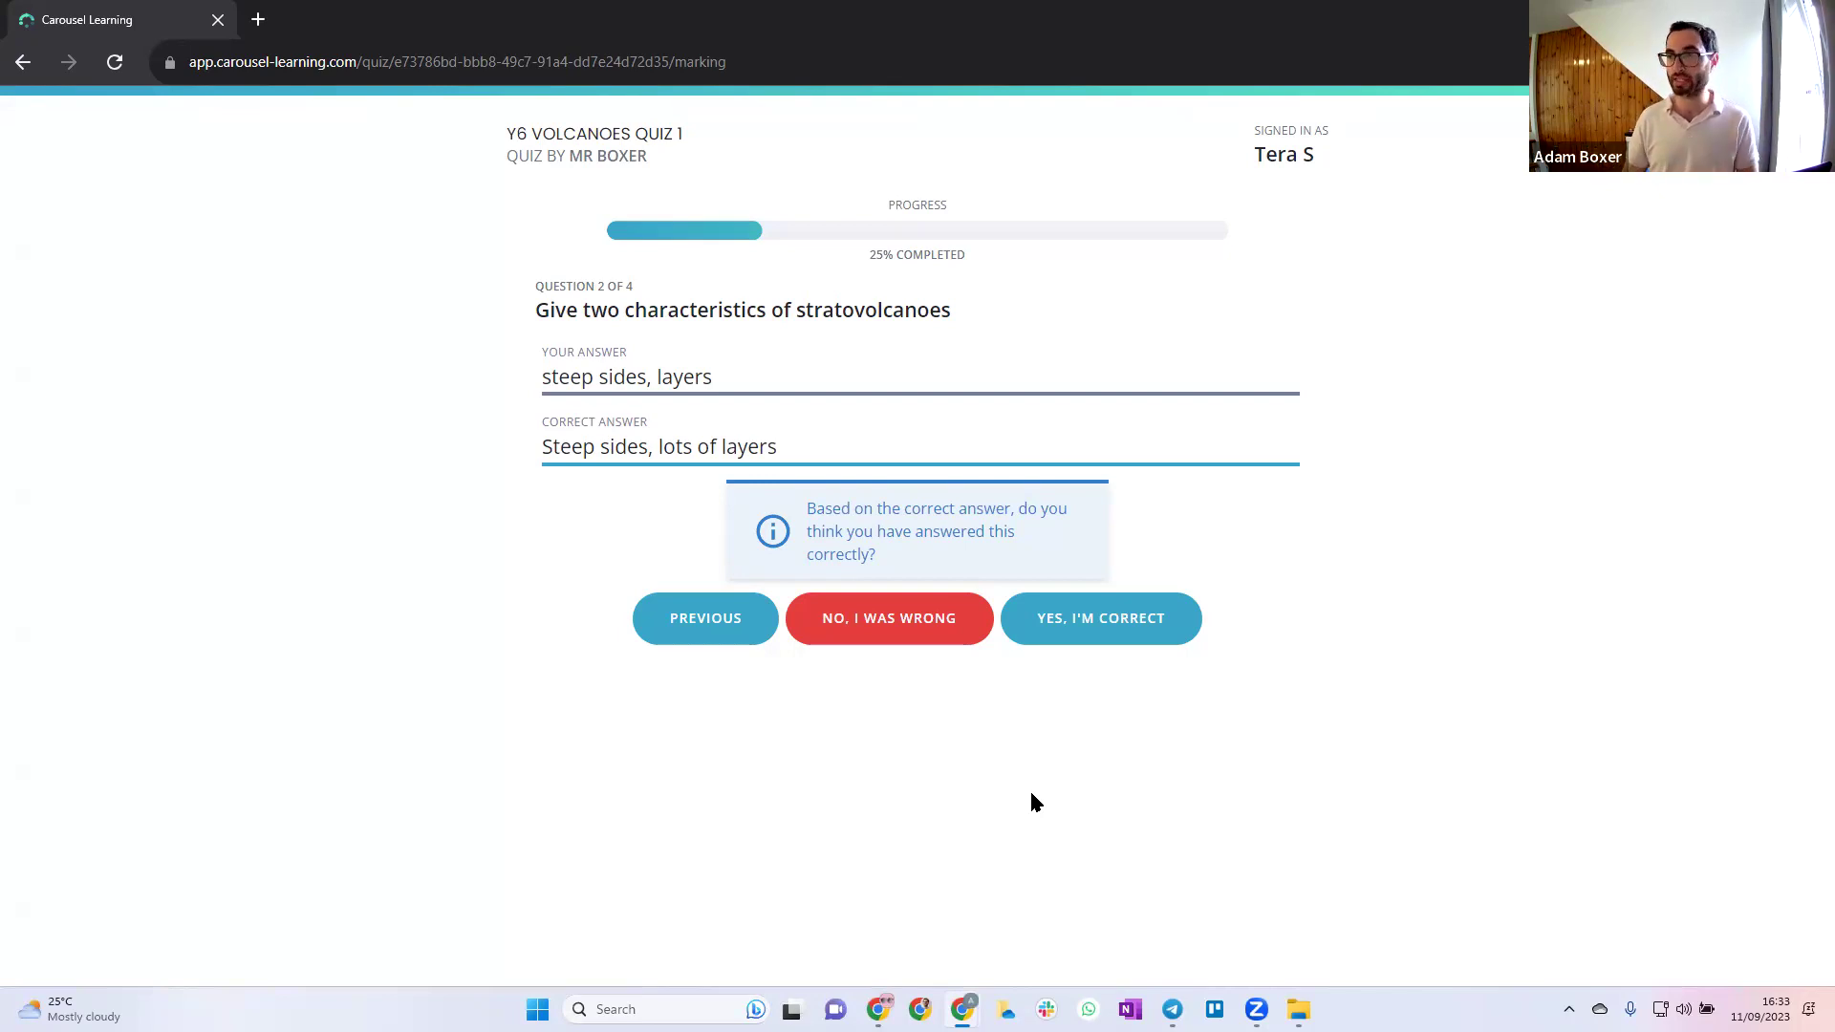
left_click(1061, 623)
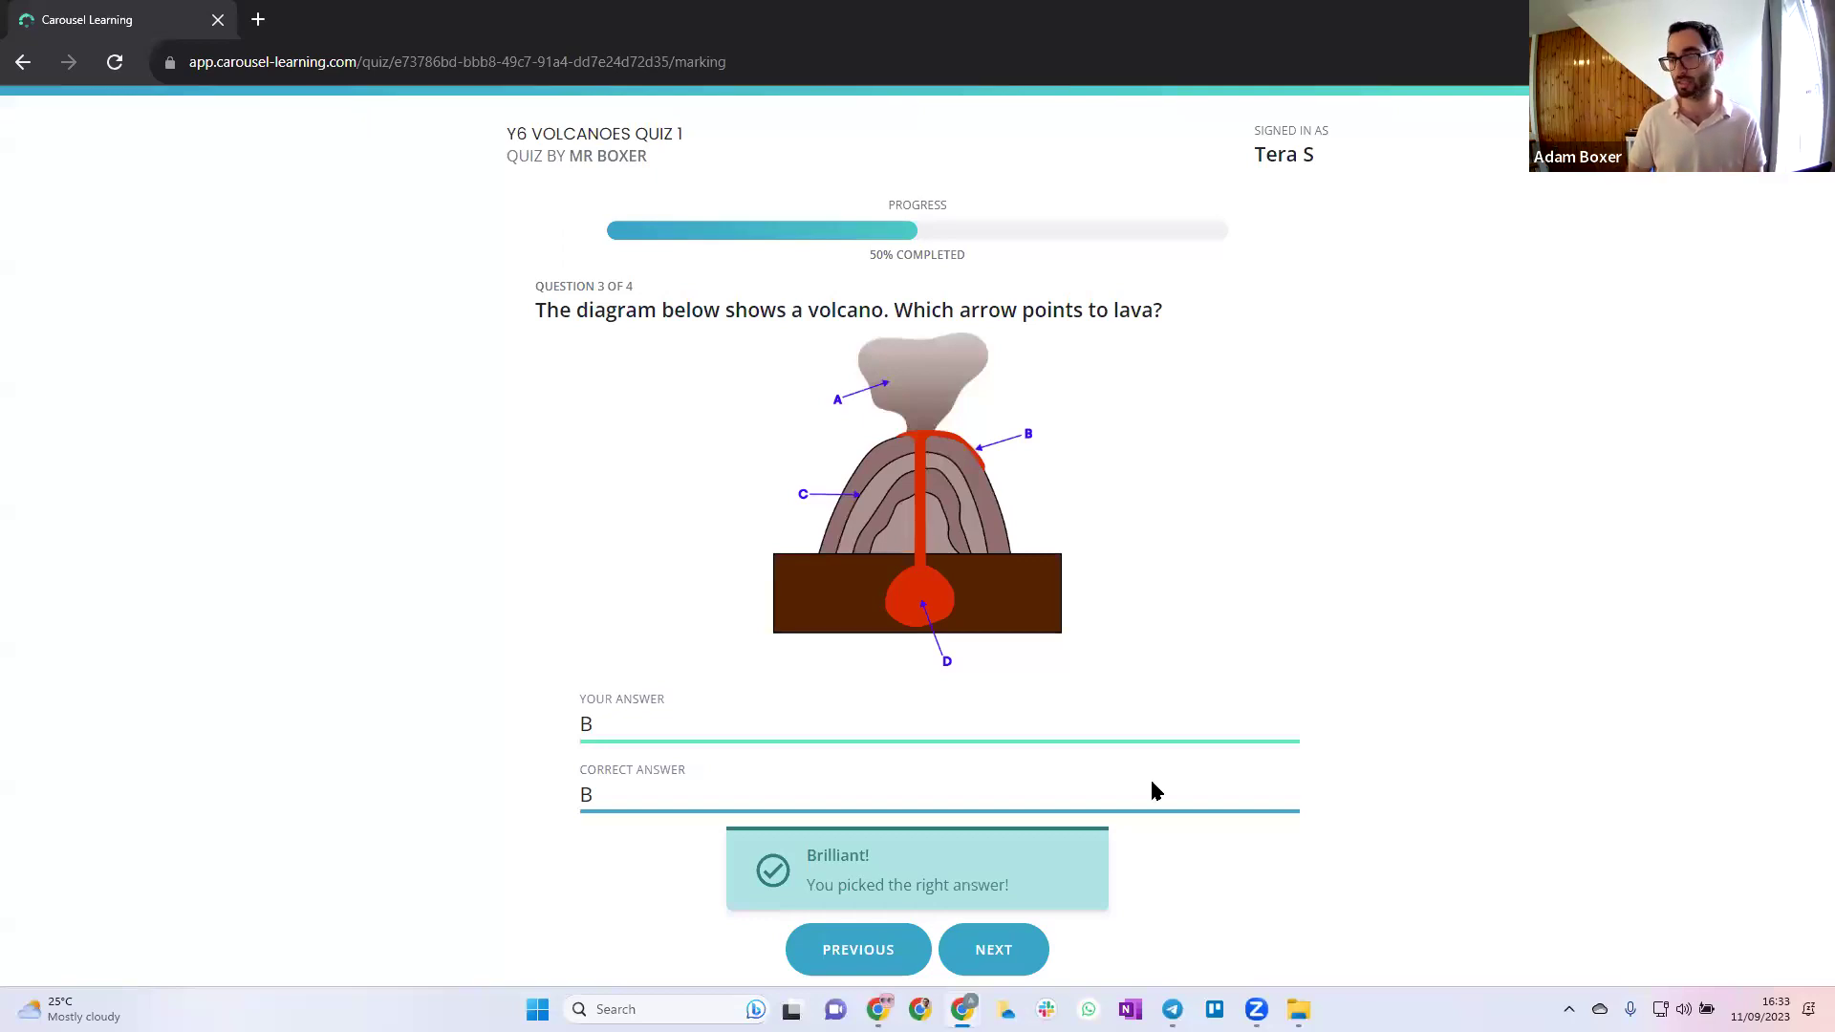
left_click(1009, 942)
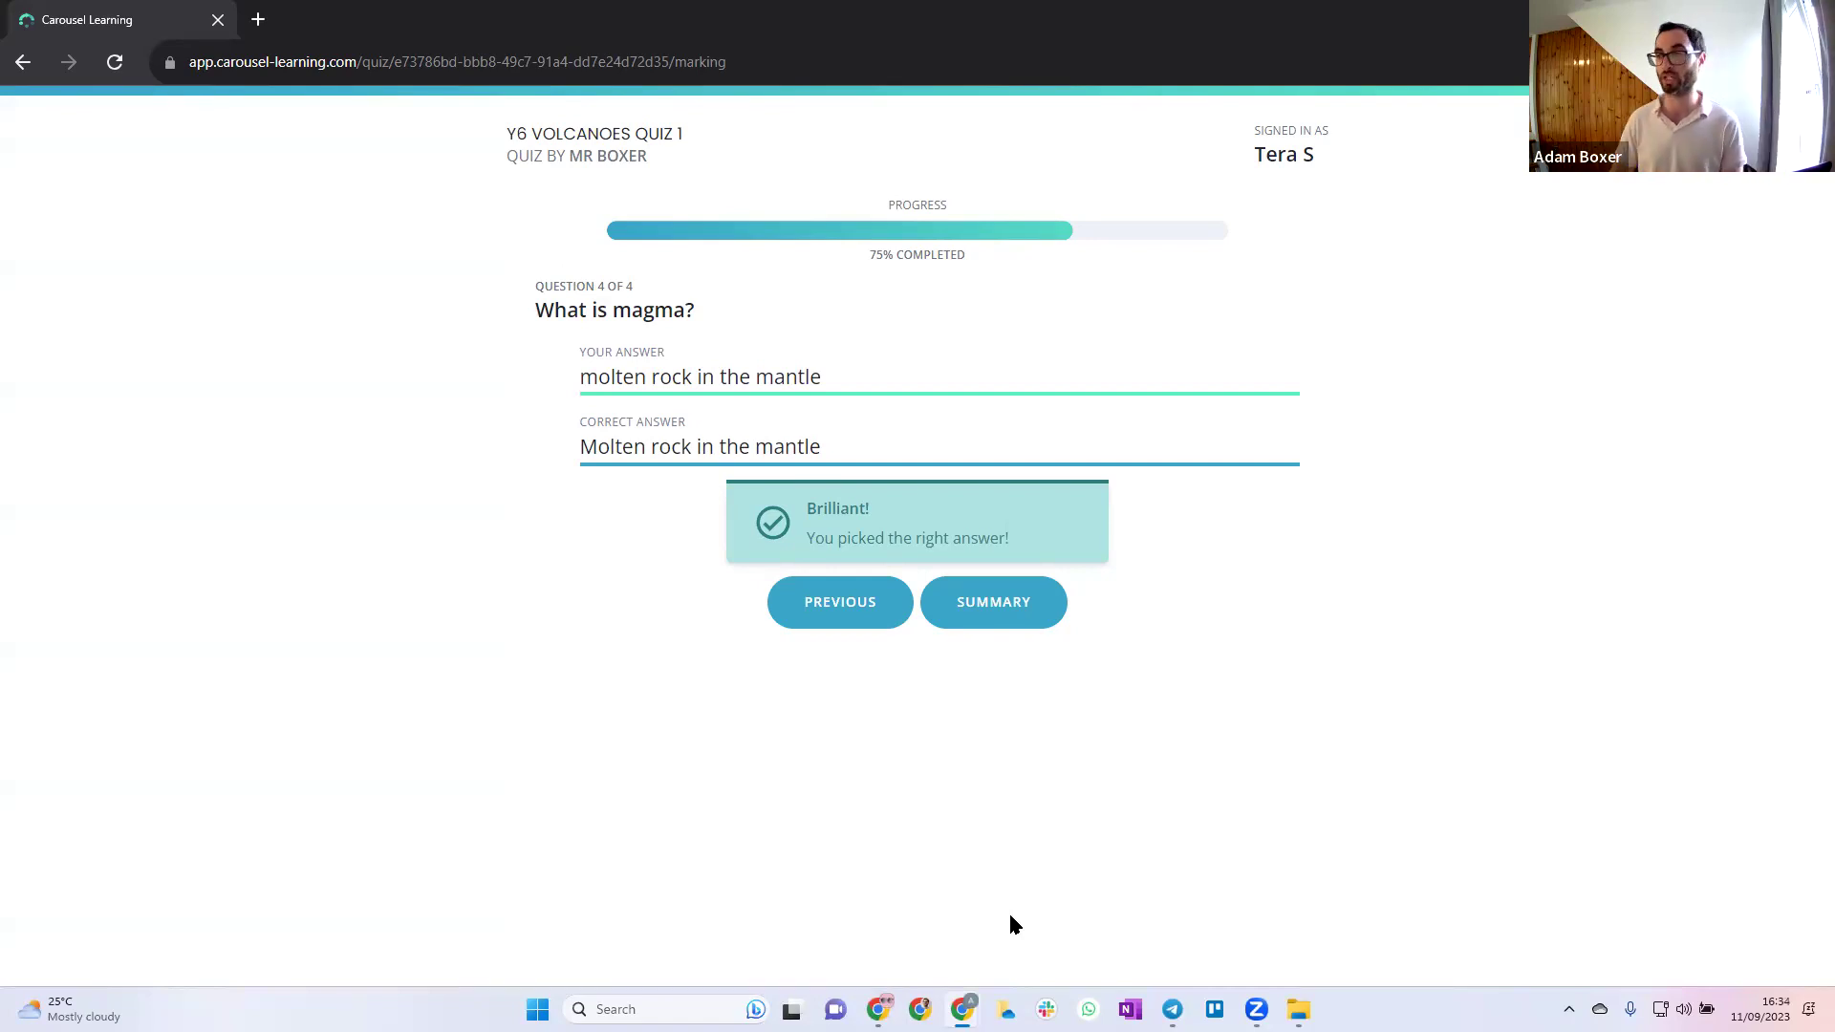
left_click(967, 603)
left_click(991, 409)
Check the marking details for questions 1 and 2, then submit the 75% attempt
left_click(991, 409)
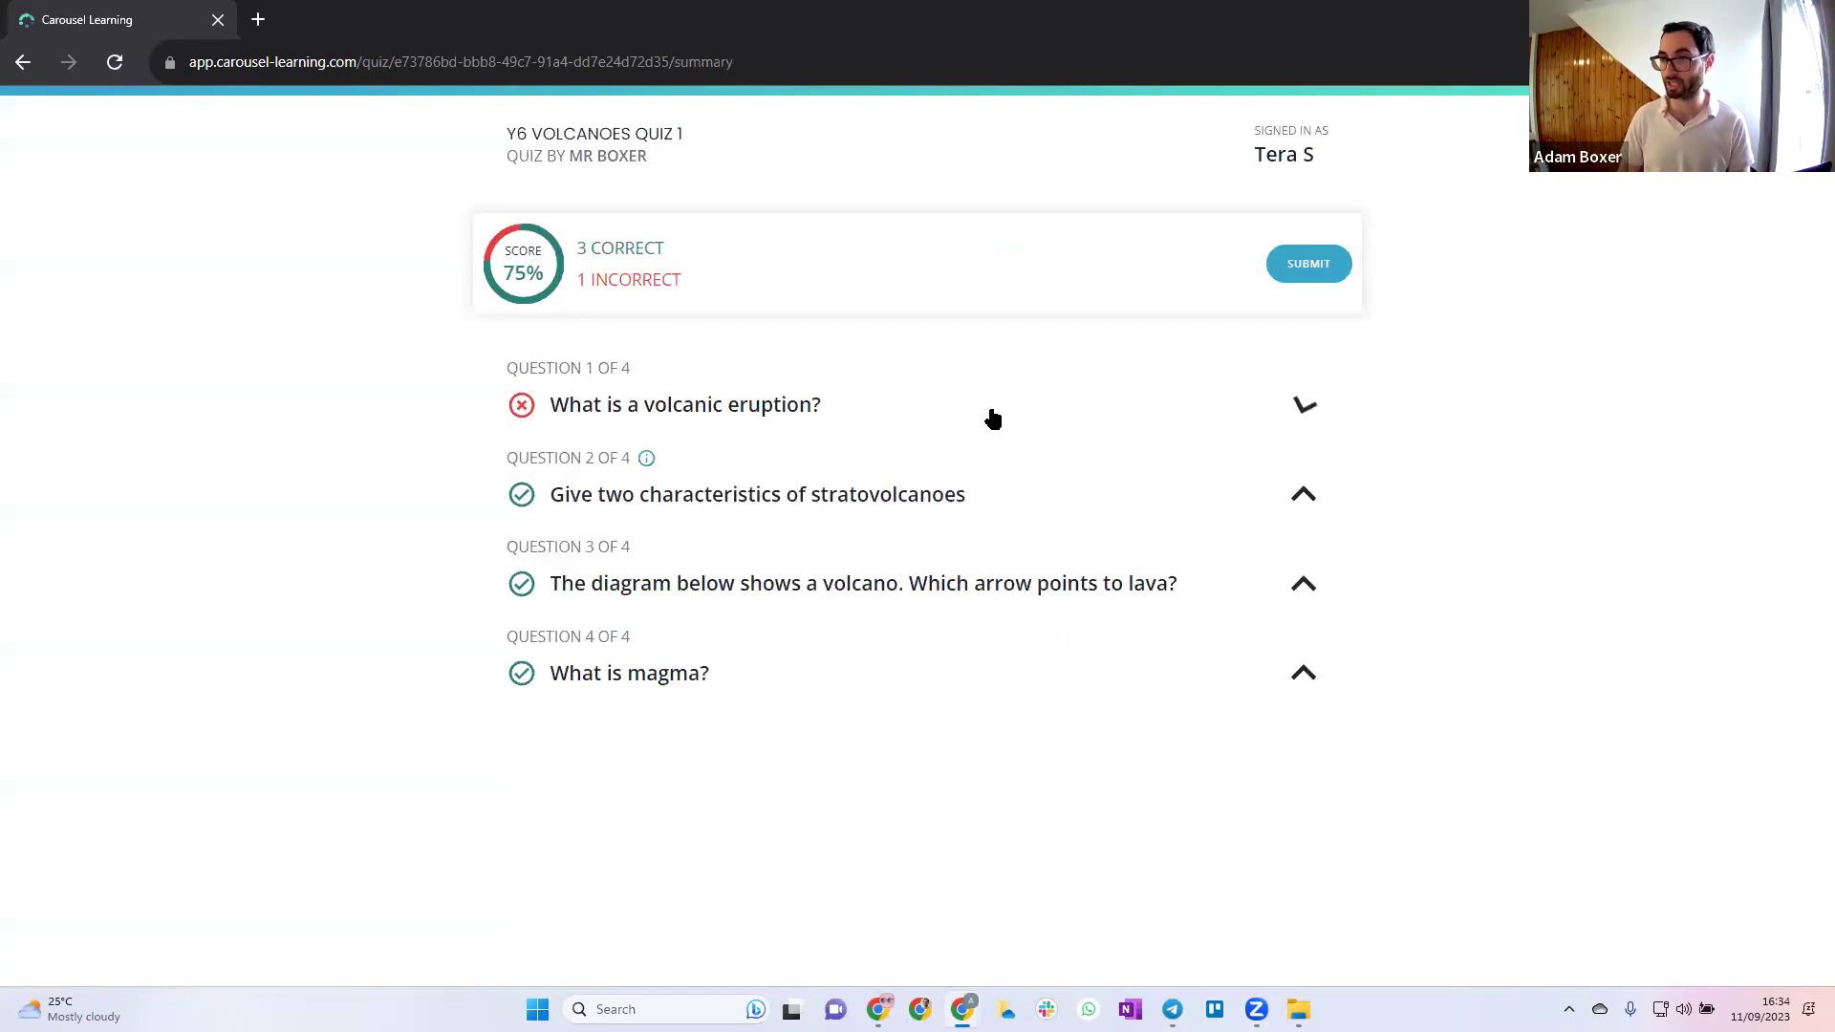
left_click(977, 505)
left_click(977, 505)
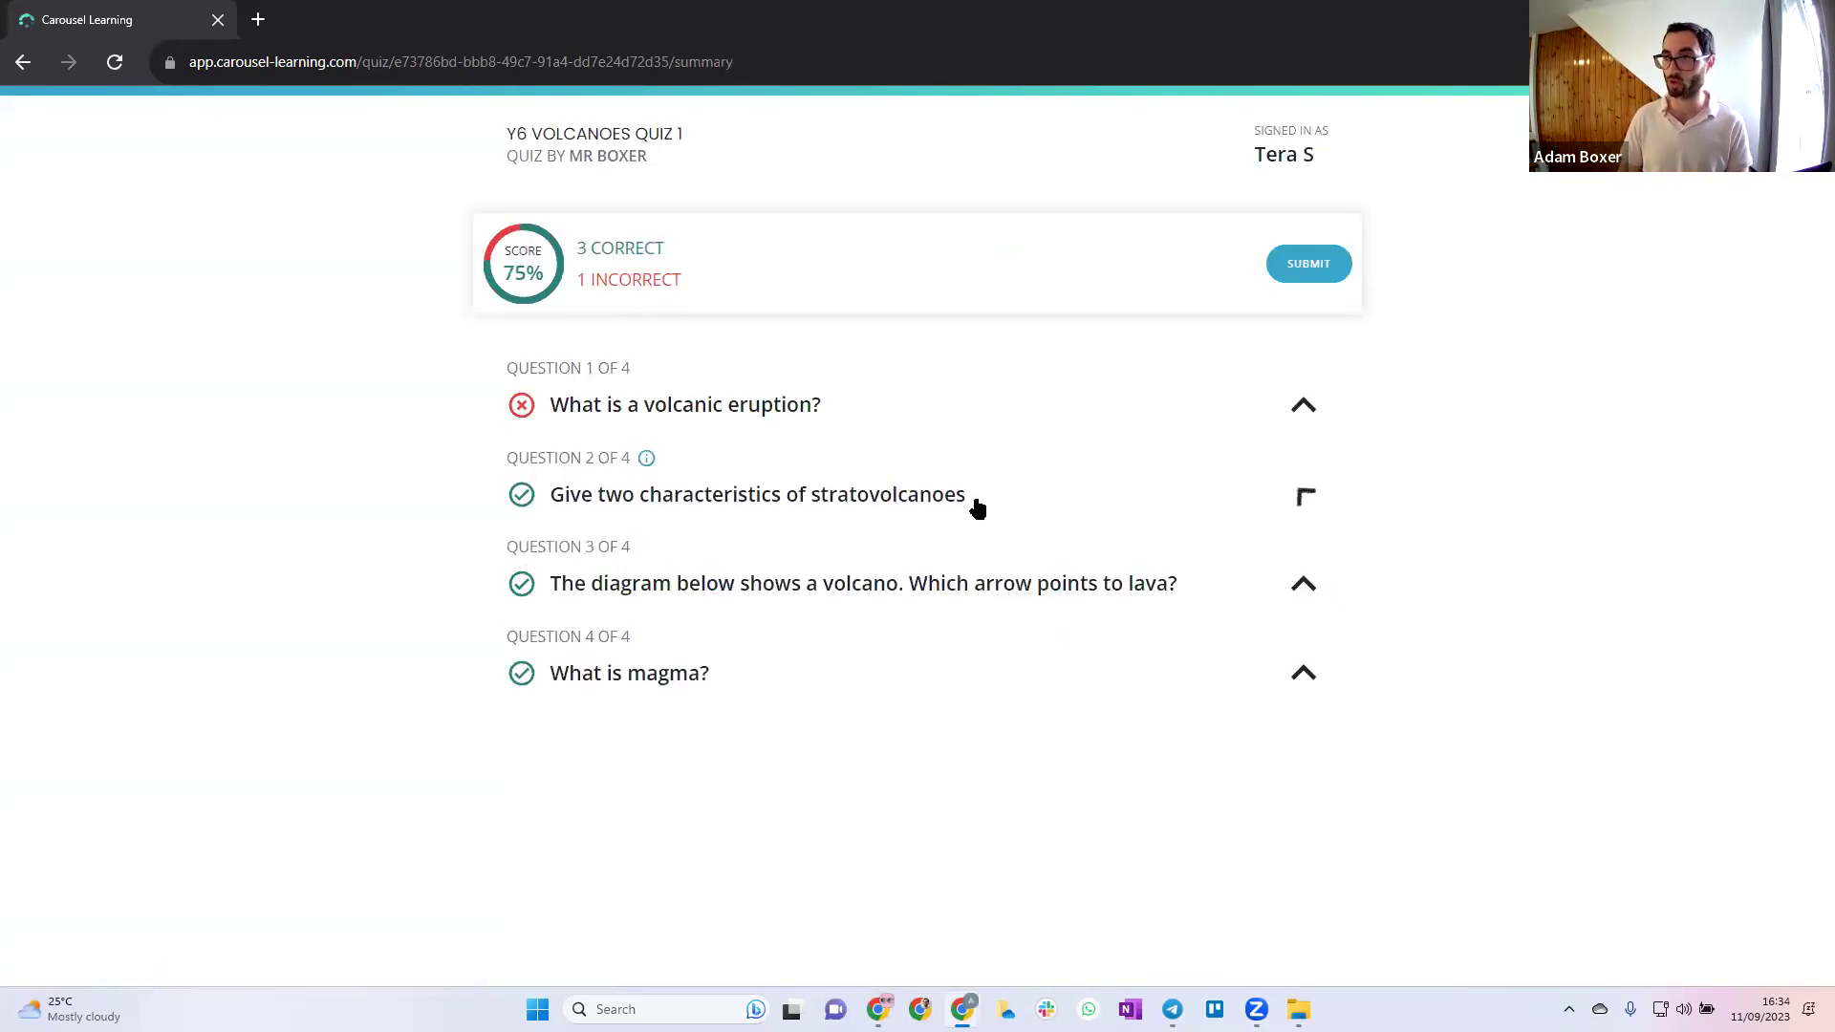
left_click(1327, 280)
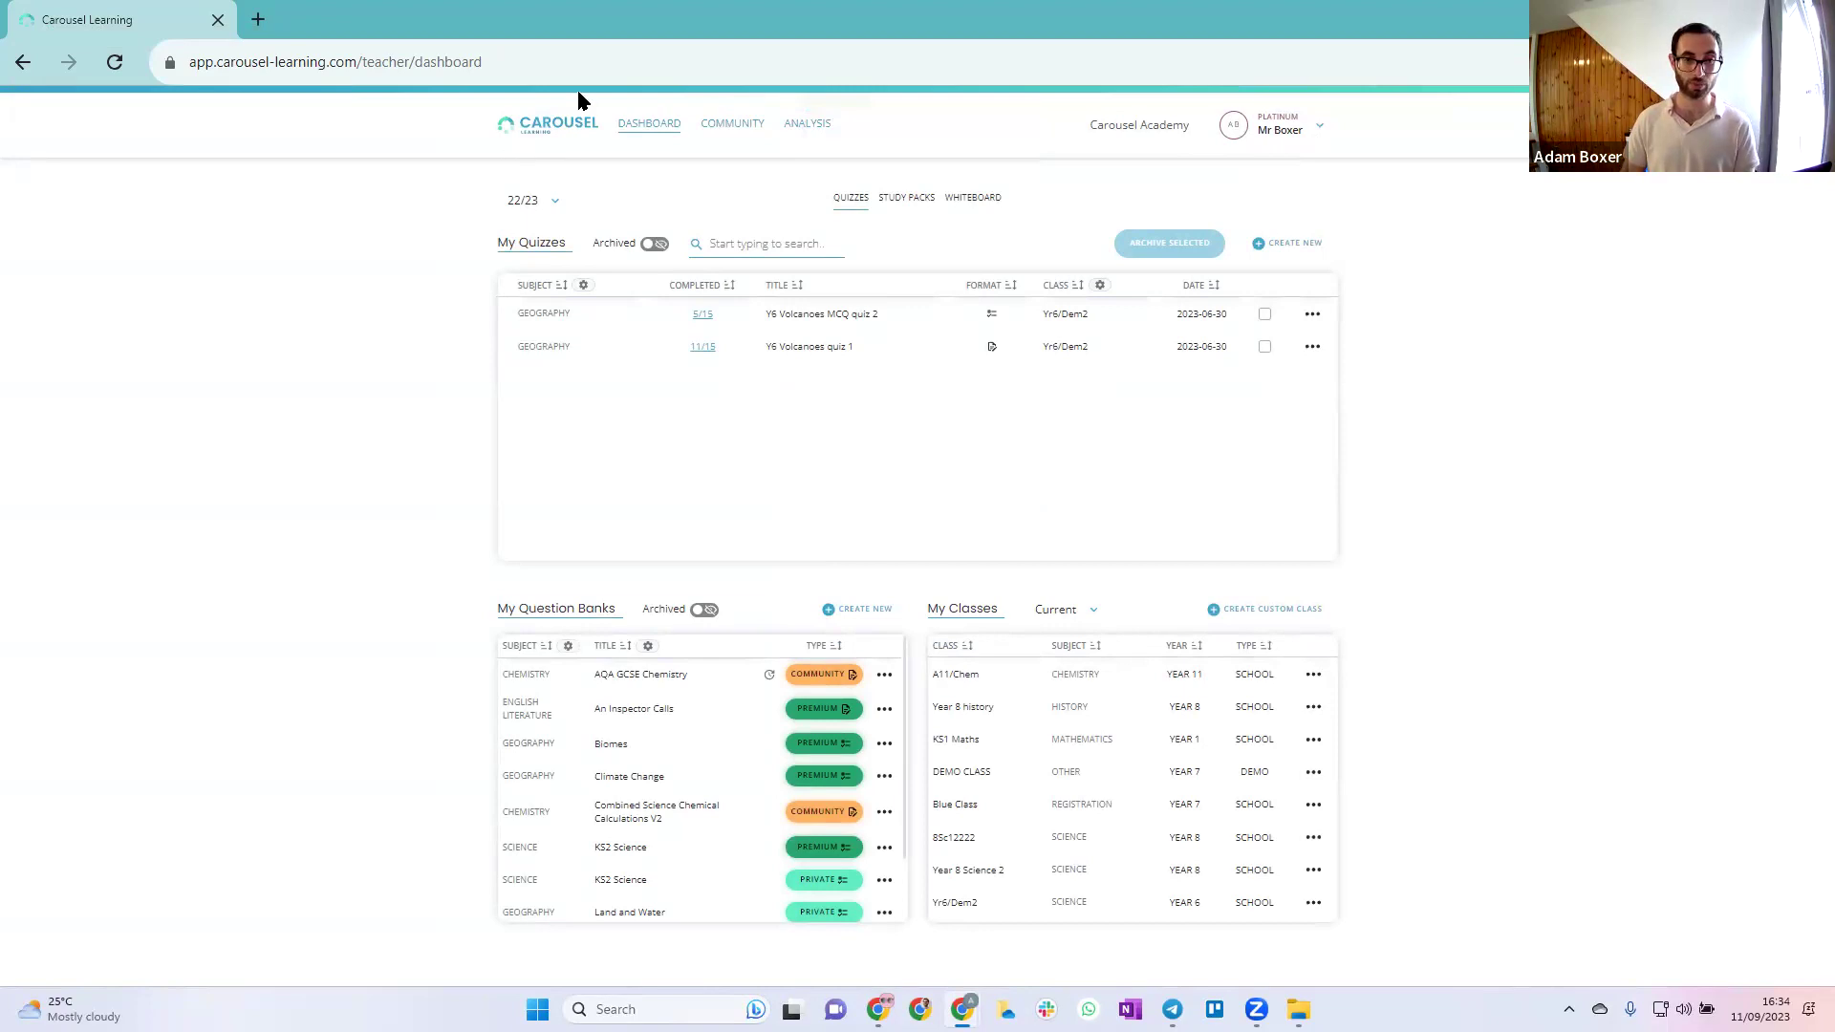
left_click(704, 347)
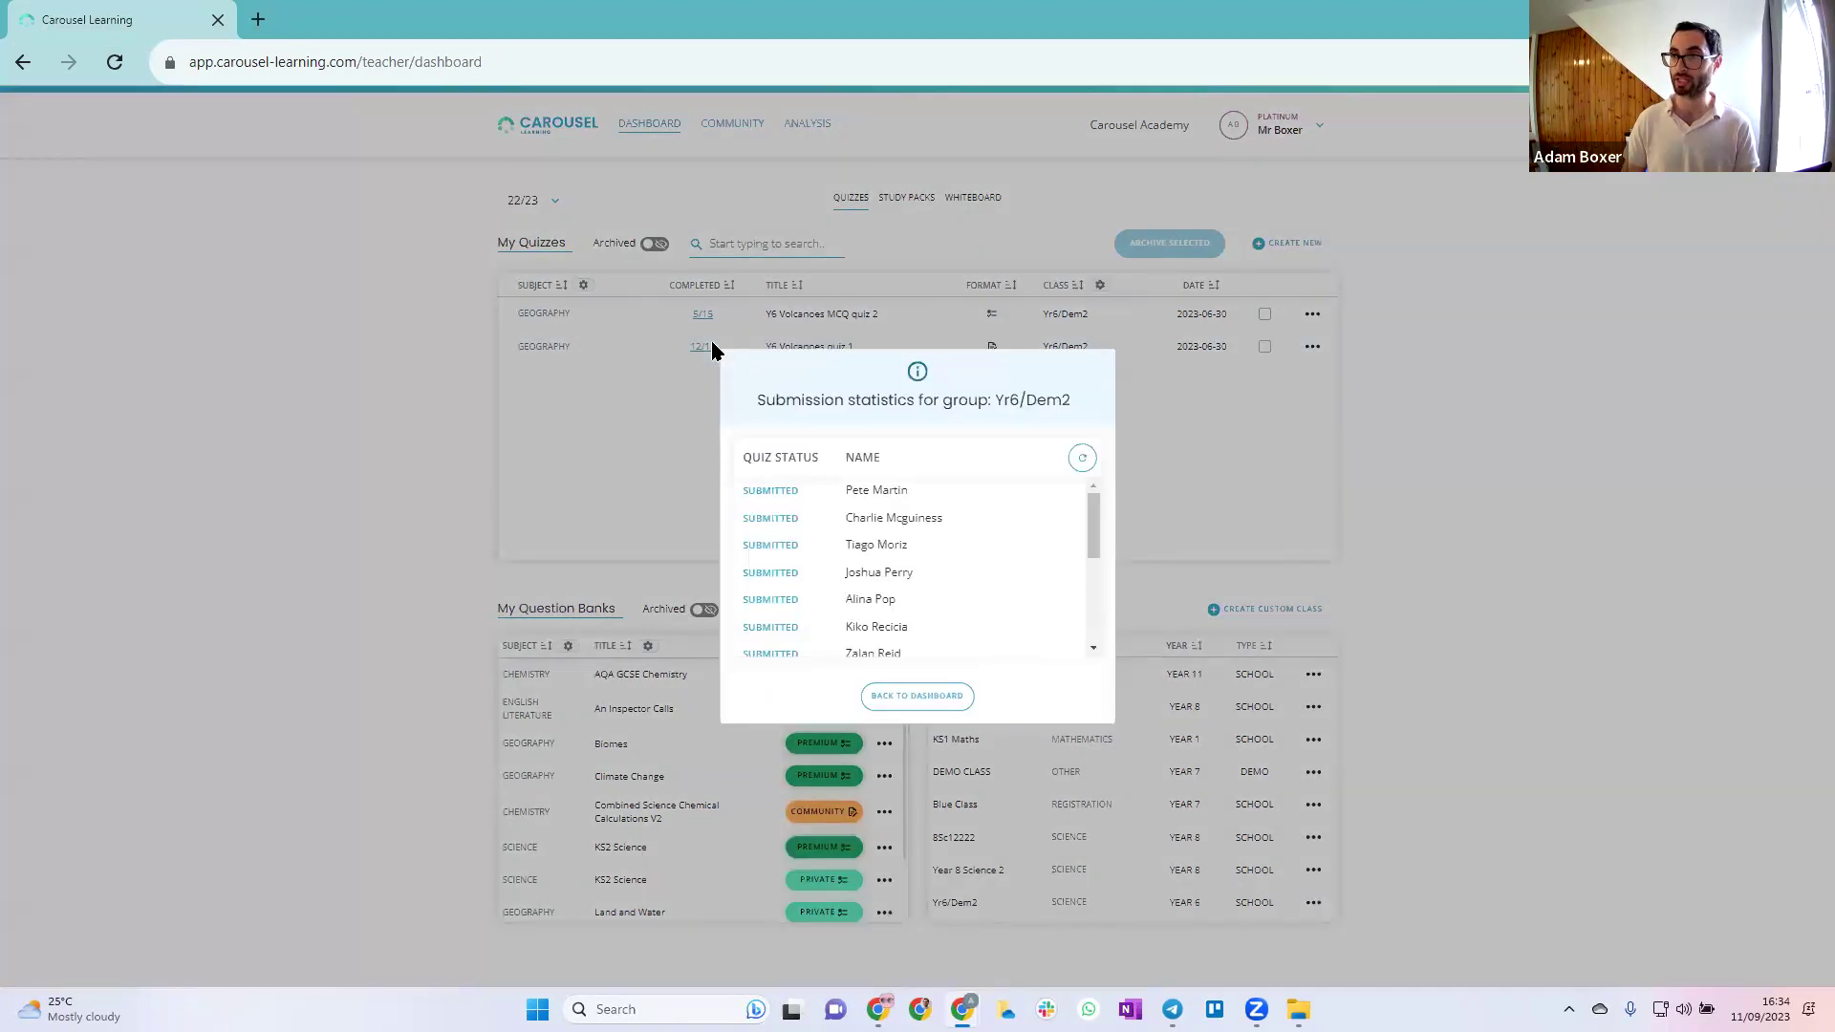
scroll(994, 610, "down", 3)
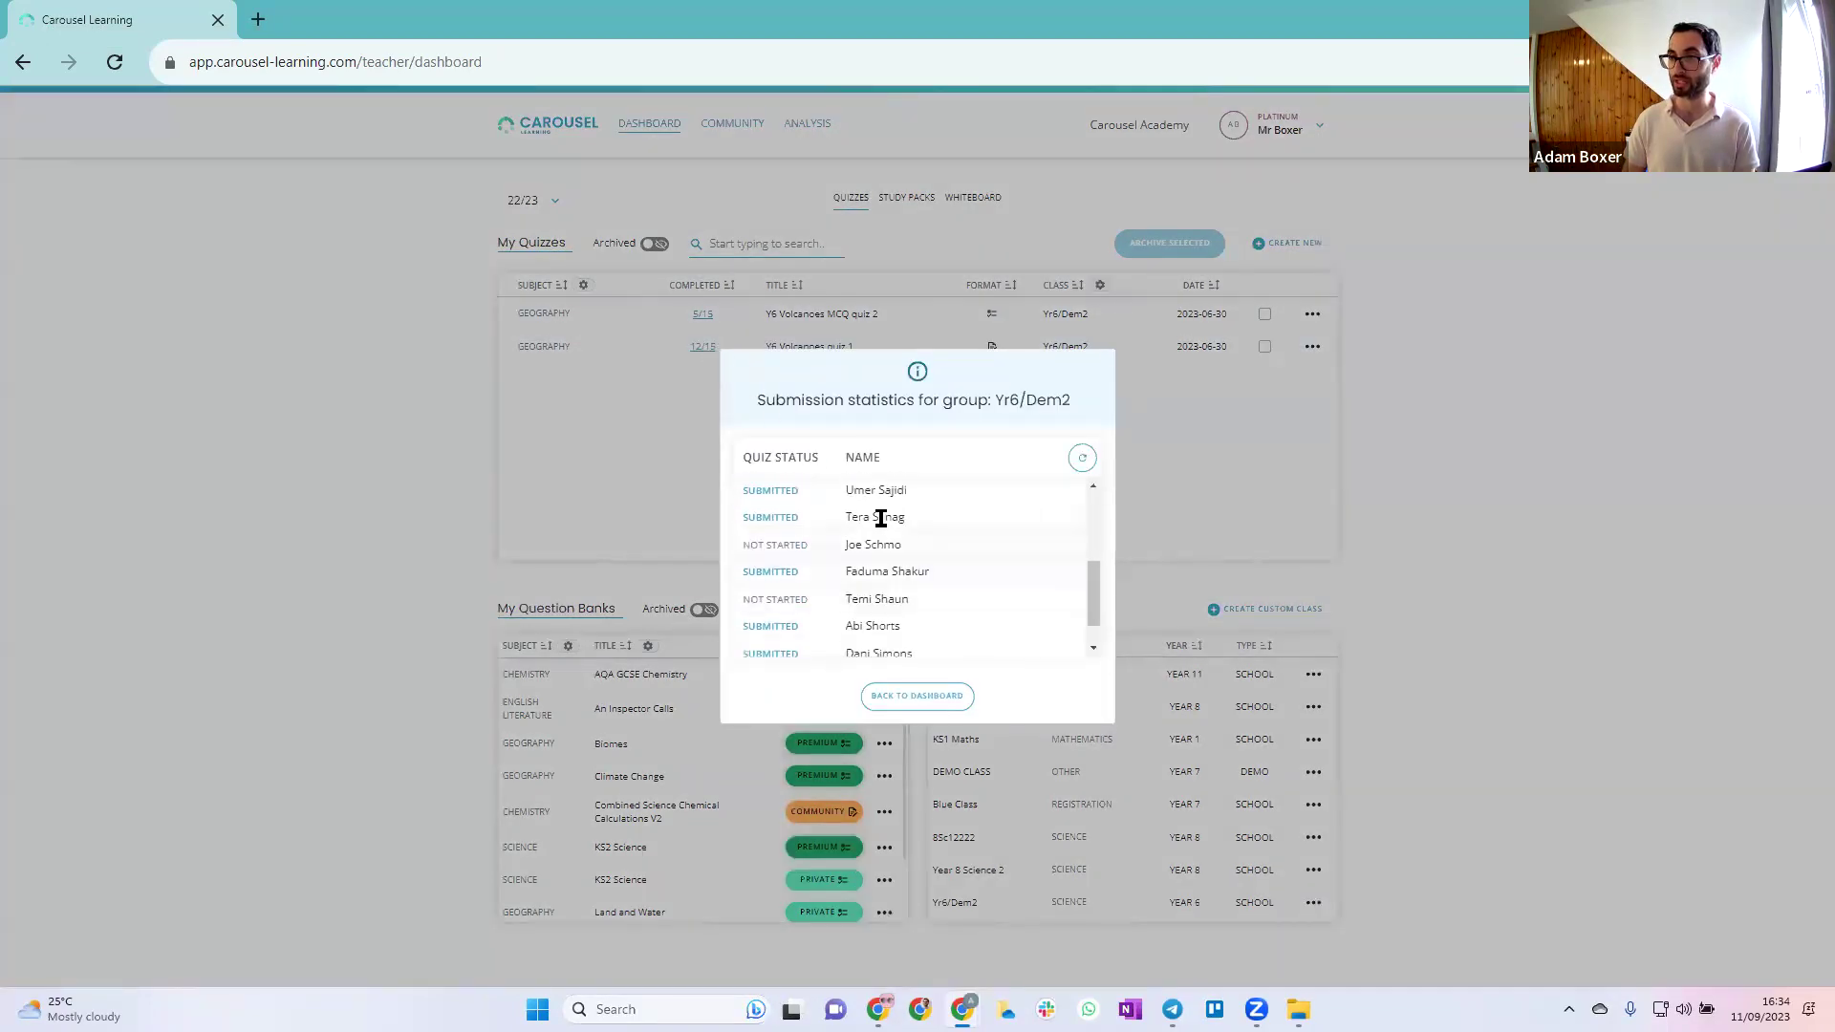
triple_click(915, 516)
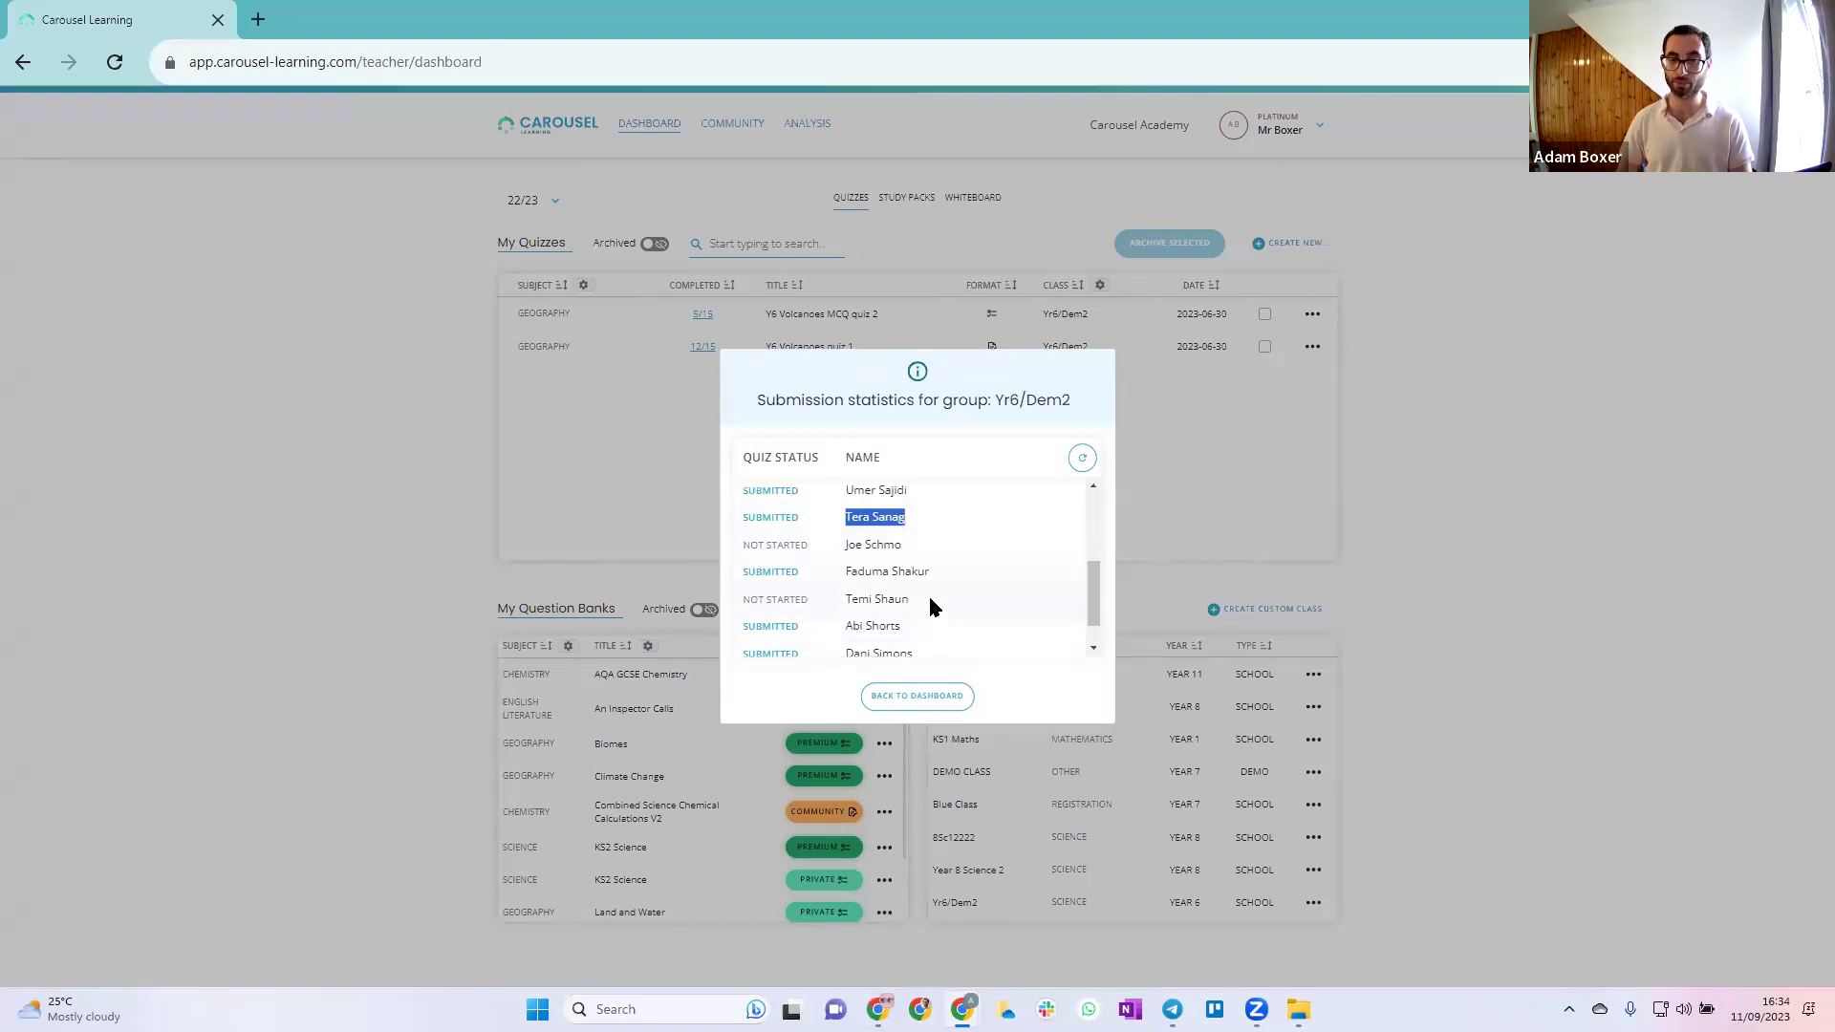
key("ctrl+plus")
key("ctrl+plus")
key("ctrl+plus")
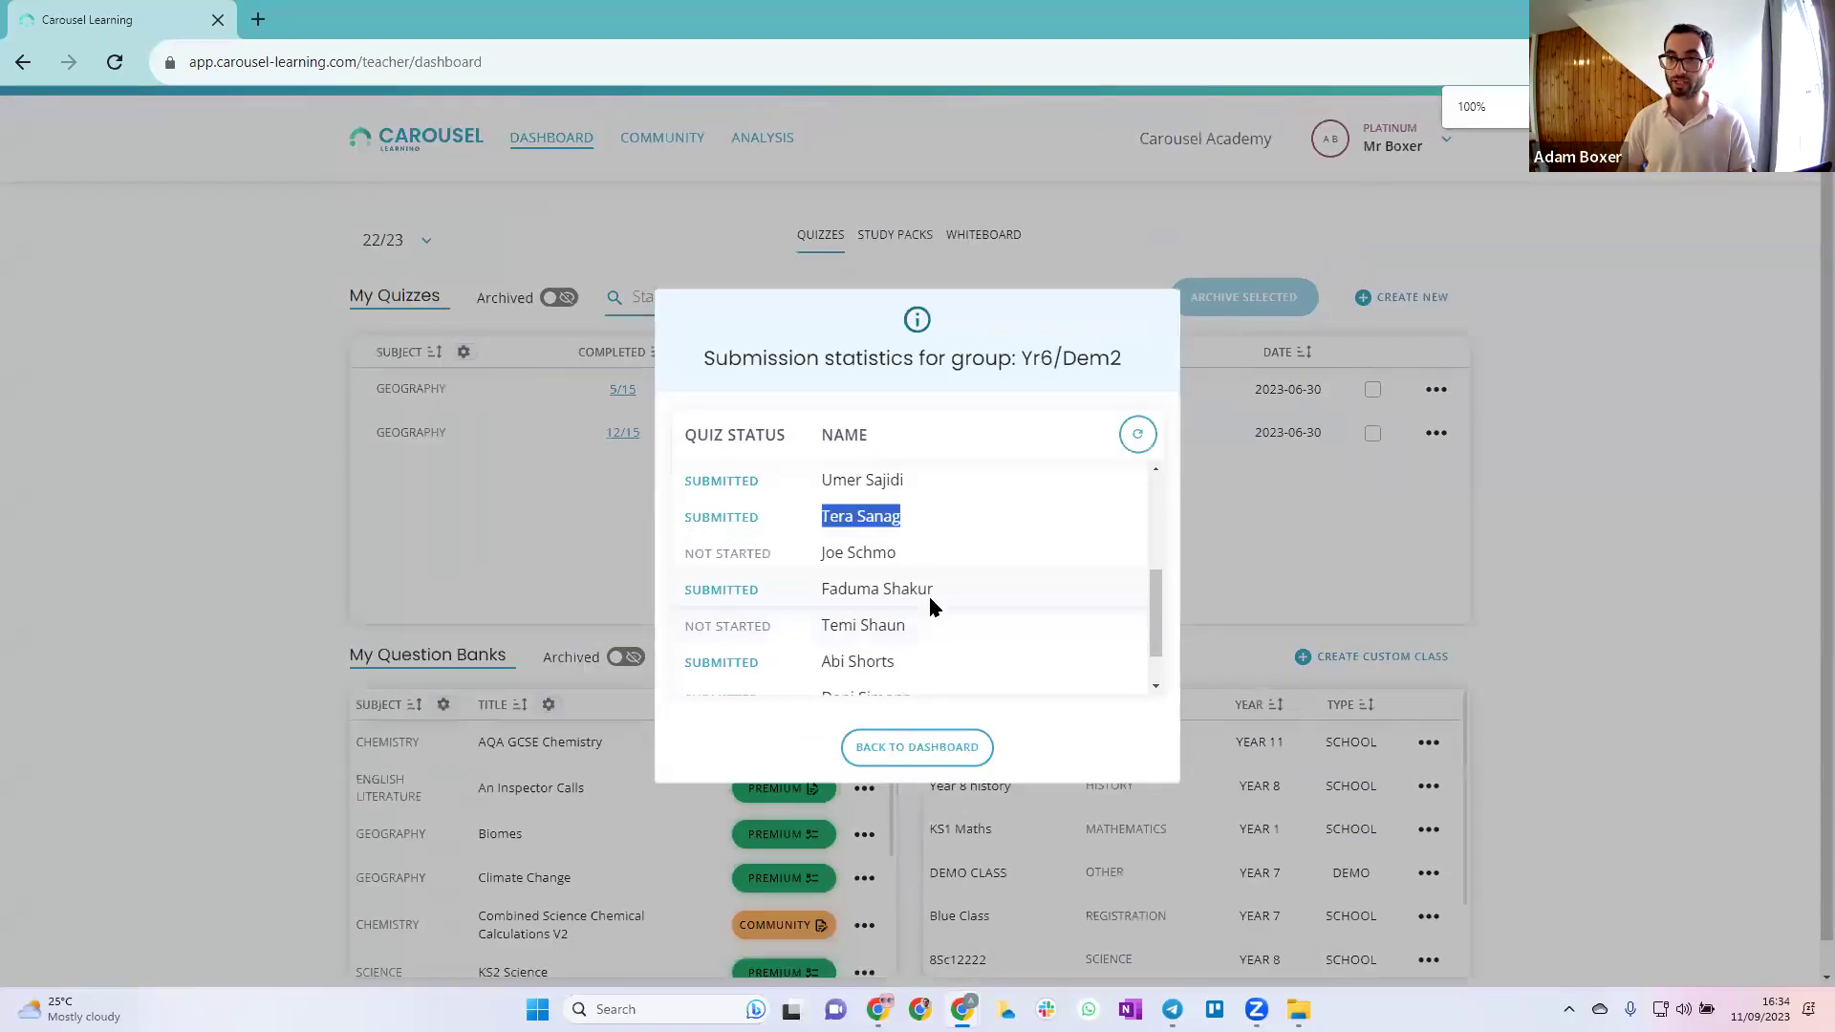
left_click(920, 748)
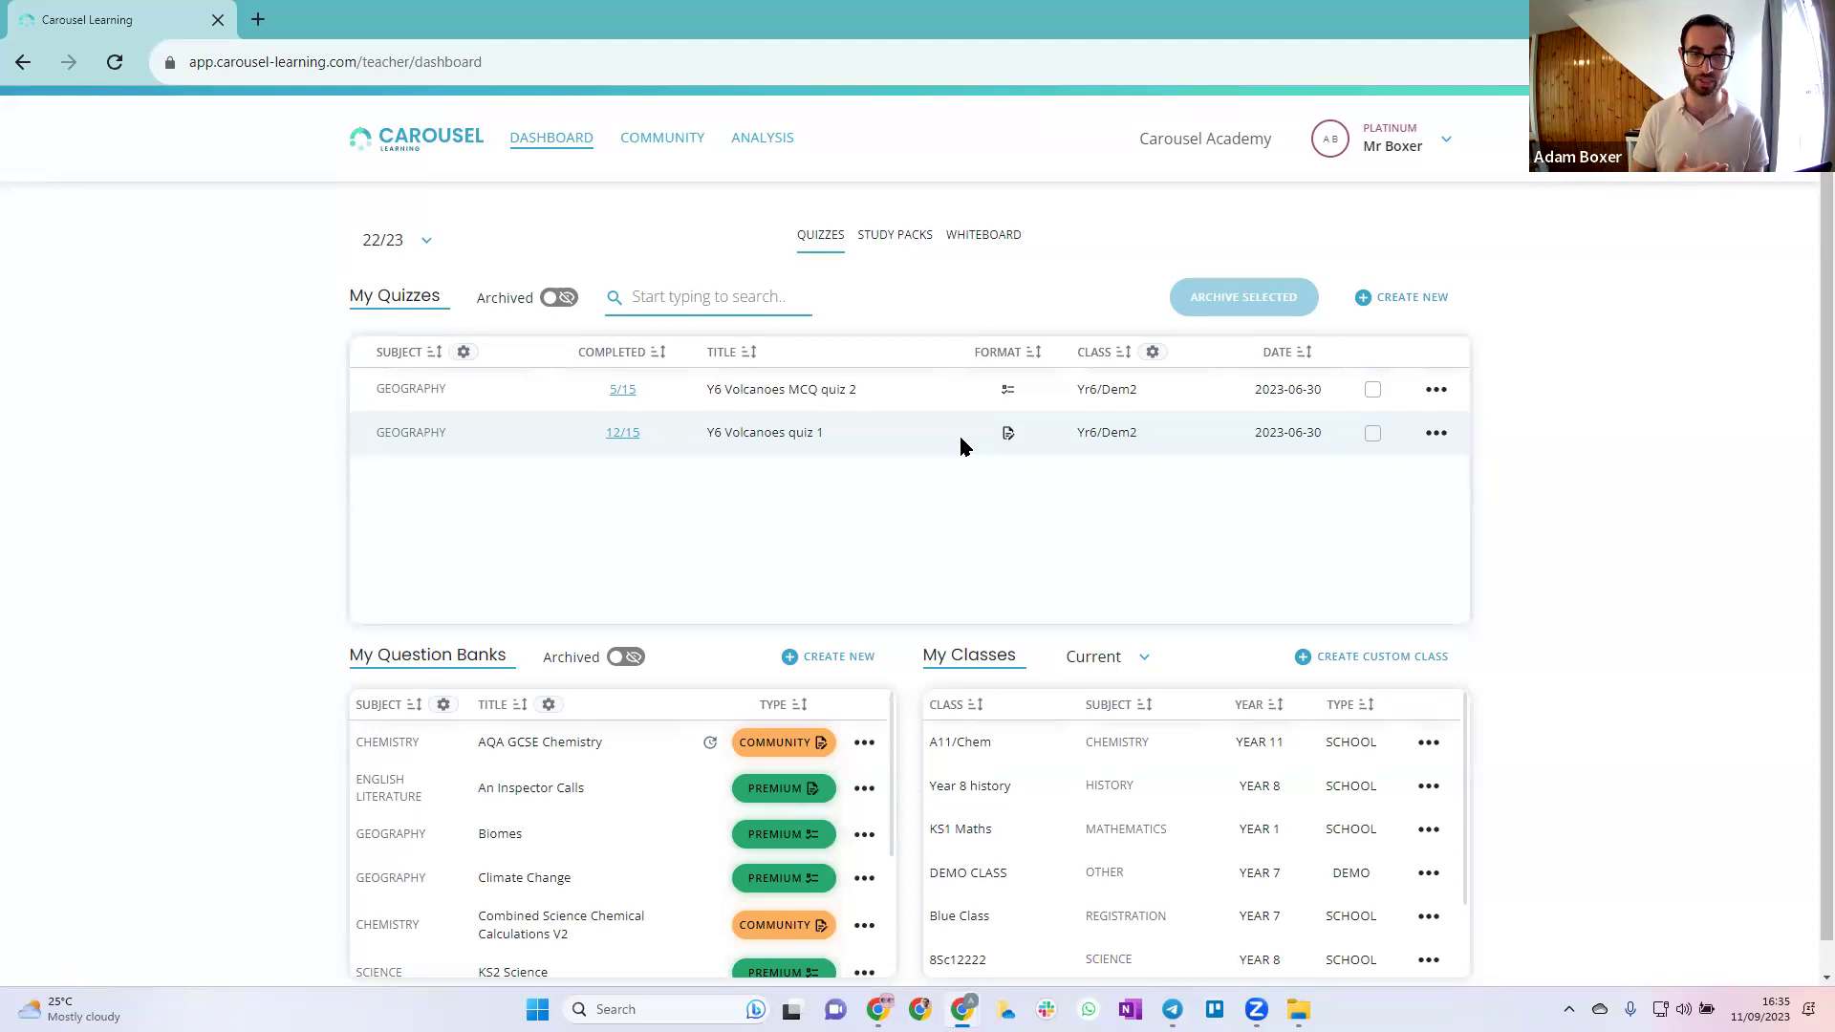
left_click(1437, 432)
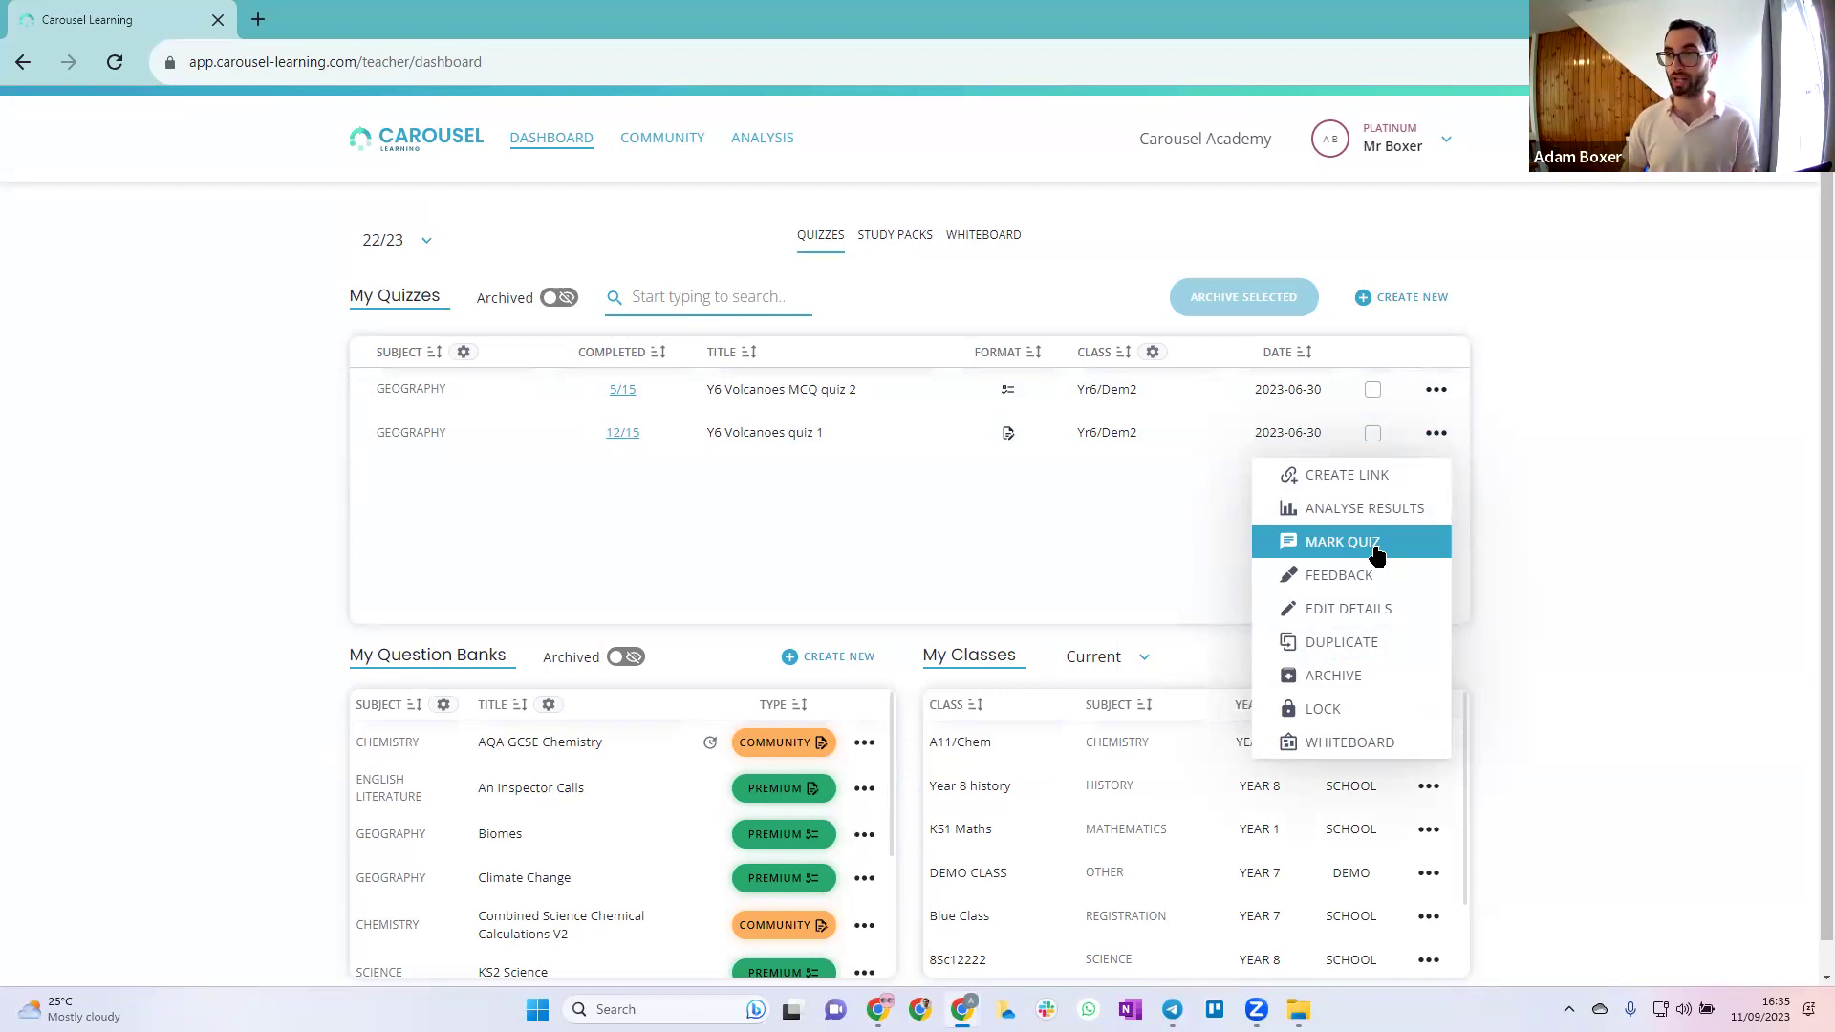
left_click(1376, 552)
left_click(994, 641)
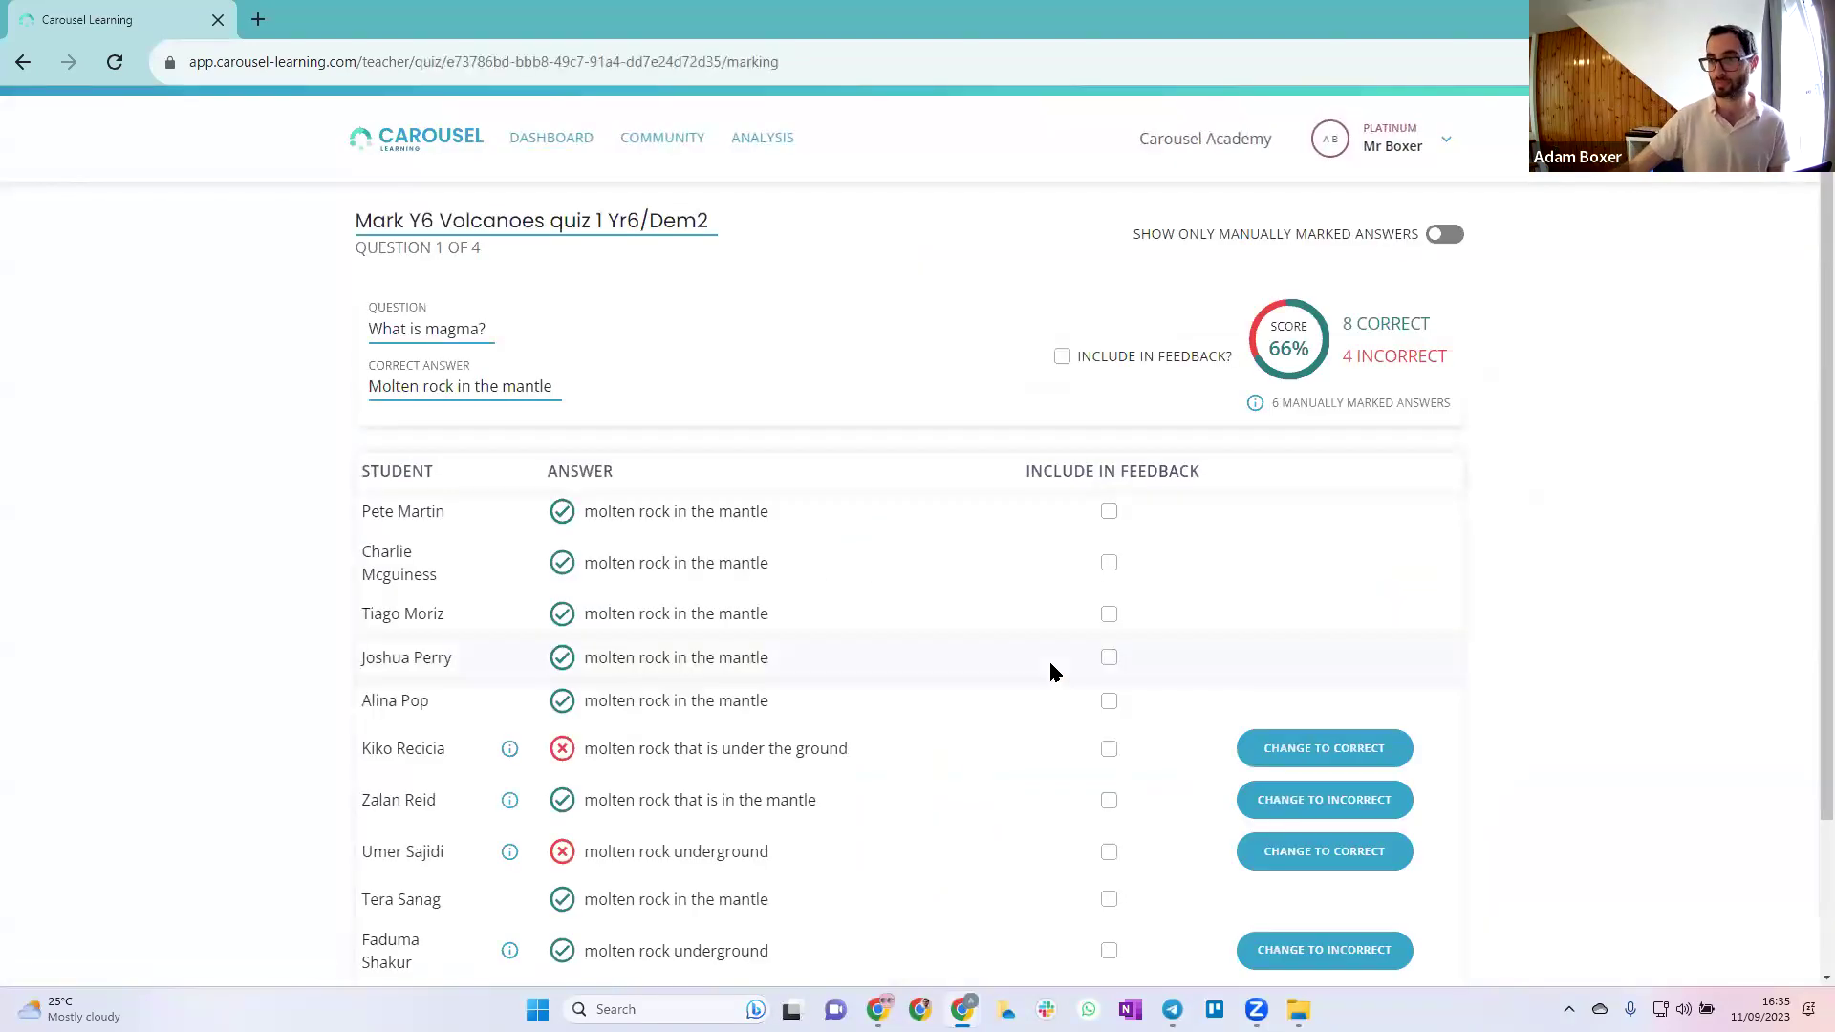
scroll(1051, 664, "down", 2)
scroll(1048, 658, "down", 1)
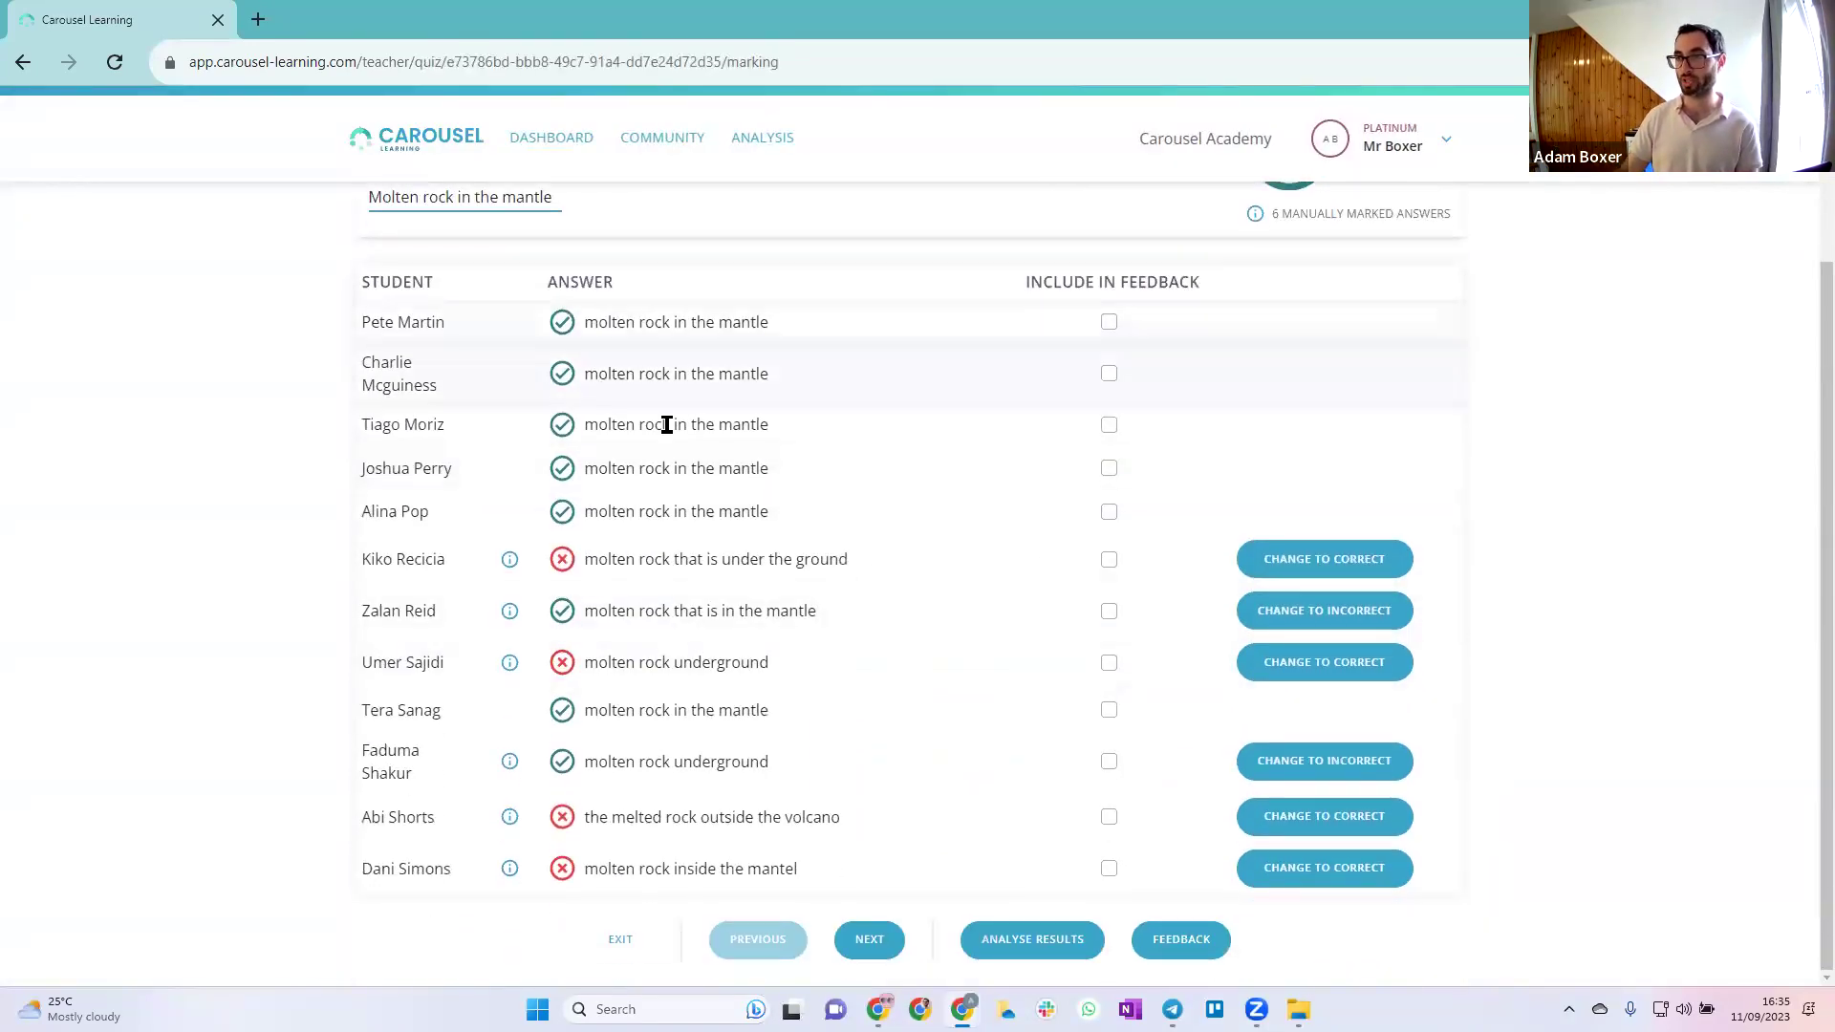
scroll(675, 681, "up", 2)
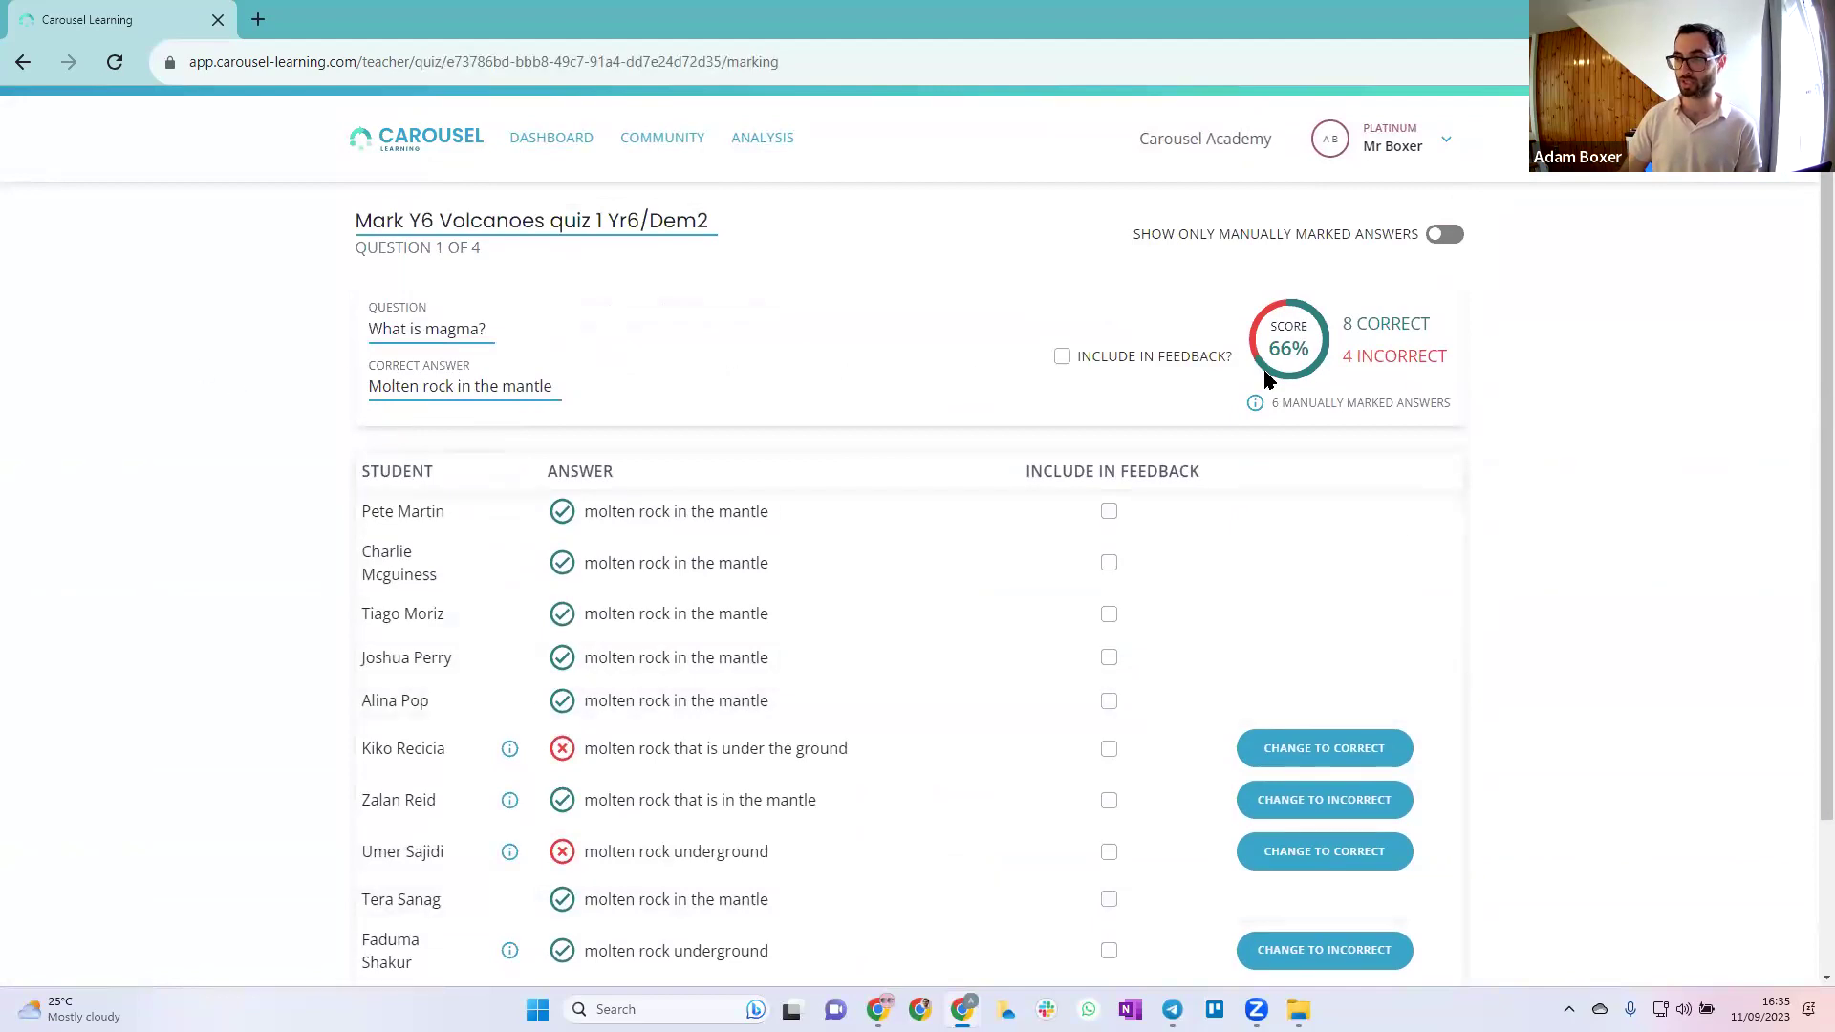
scroll(983, 472, "down", 2)
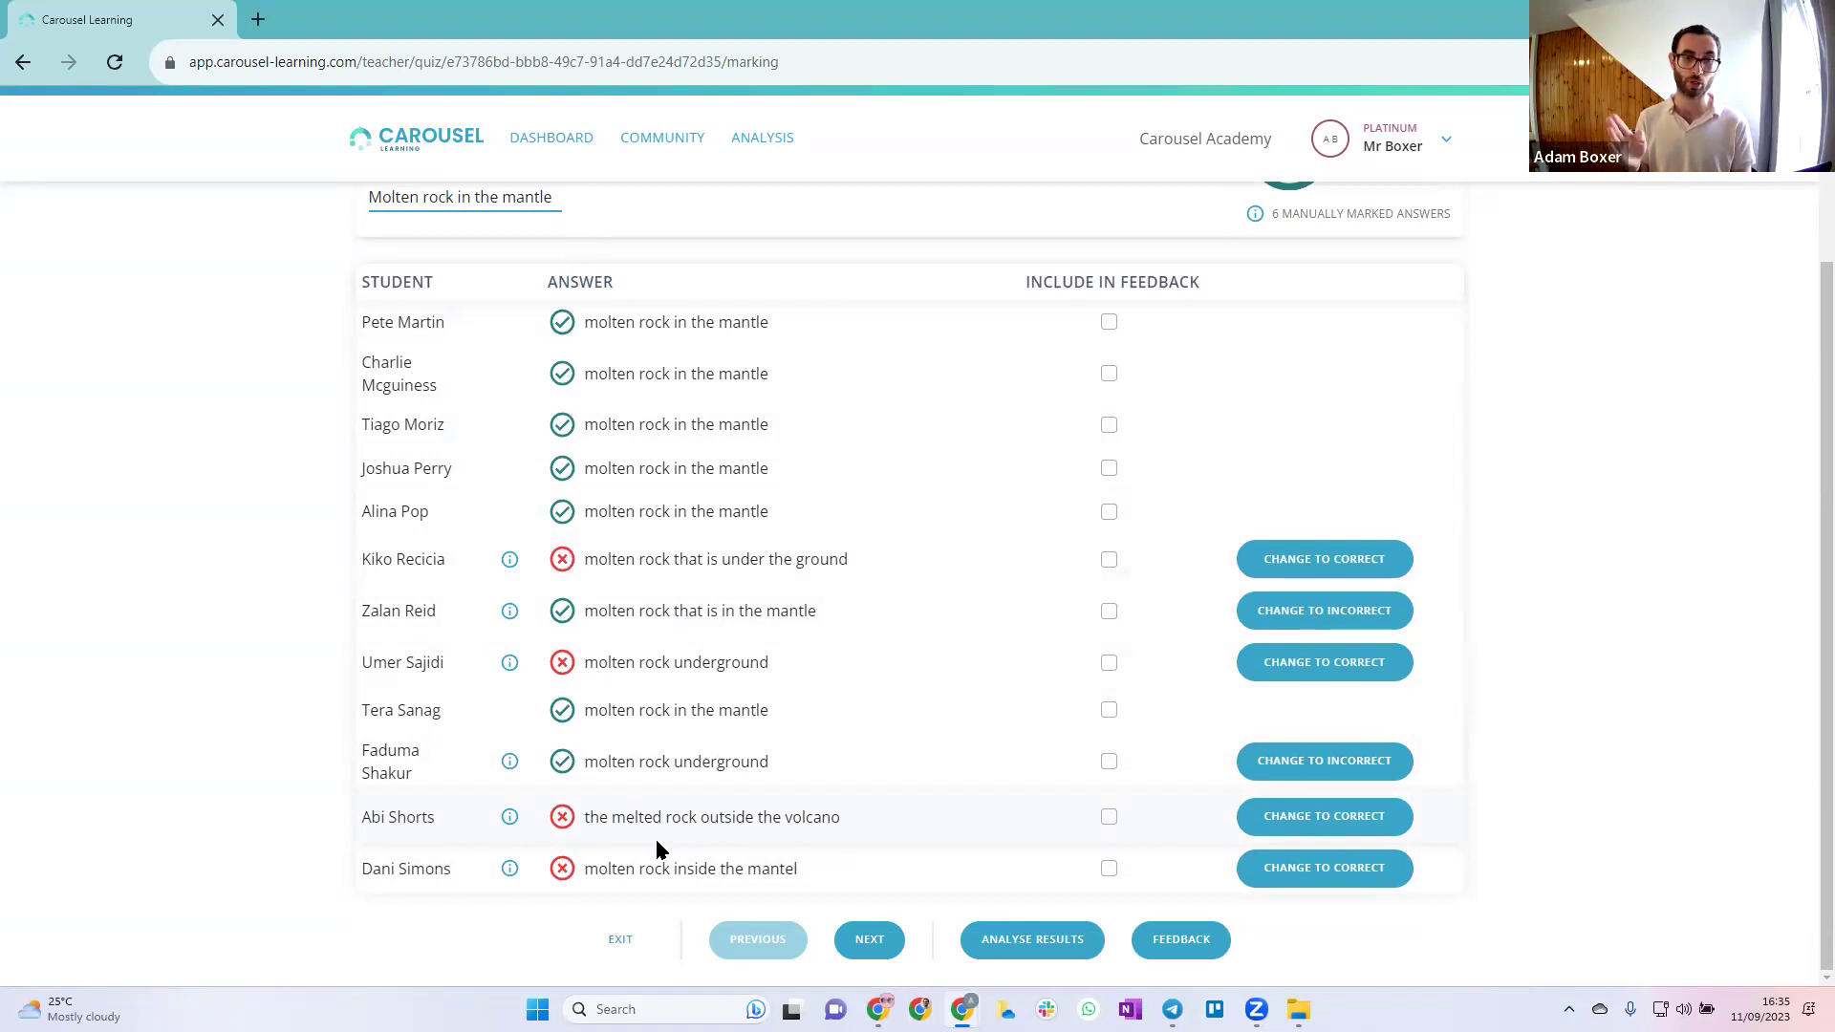
scroll(966, 416, "up", 2)
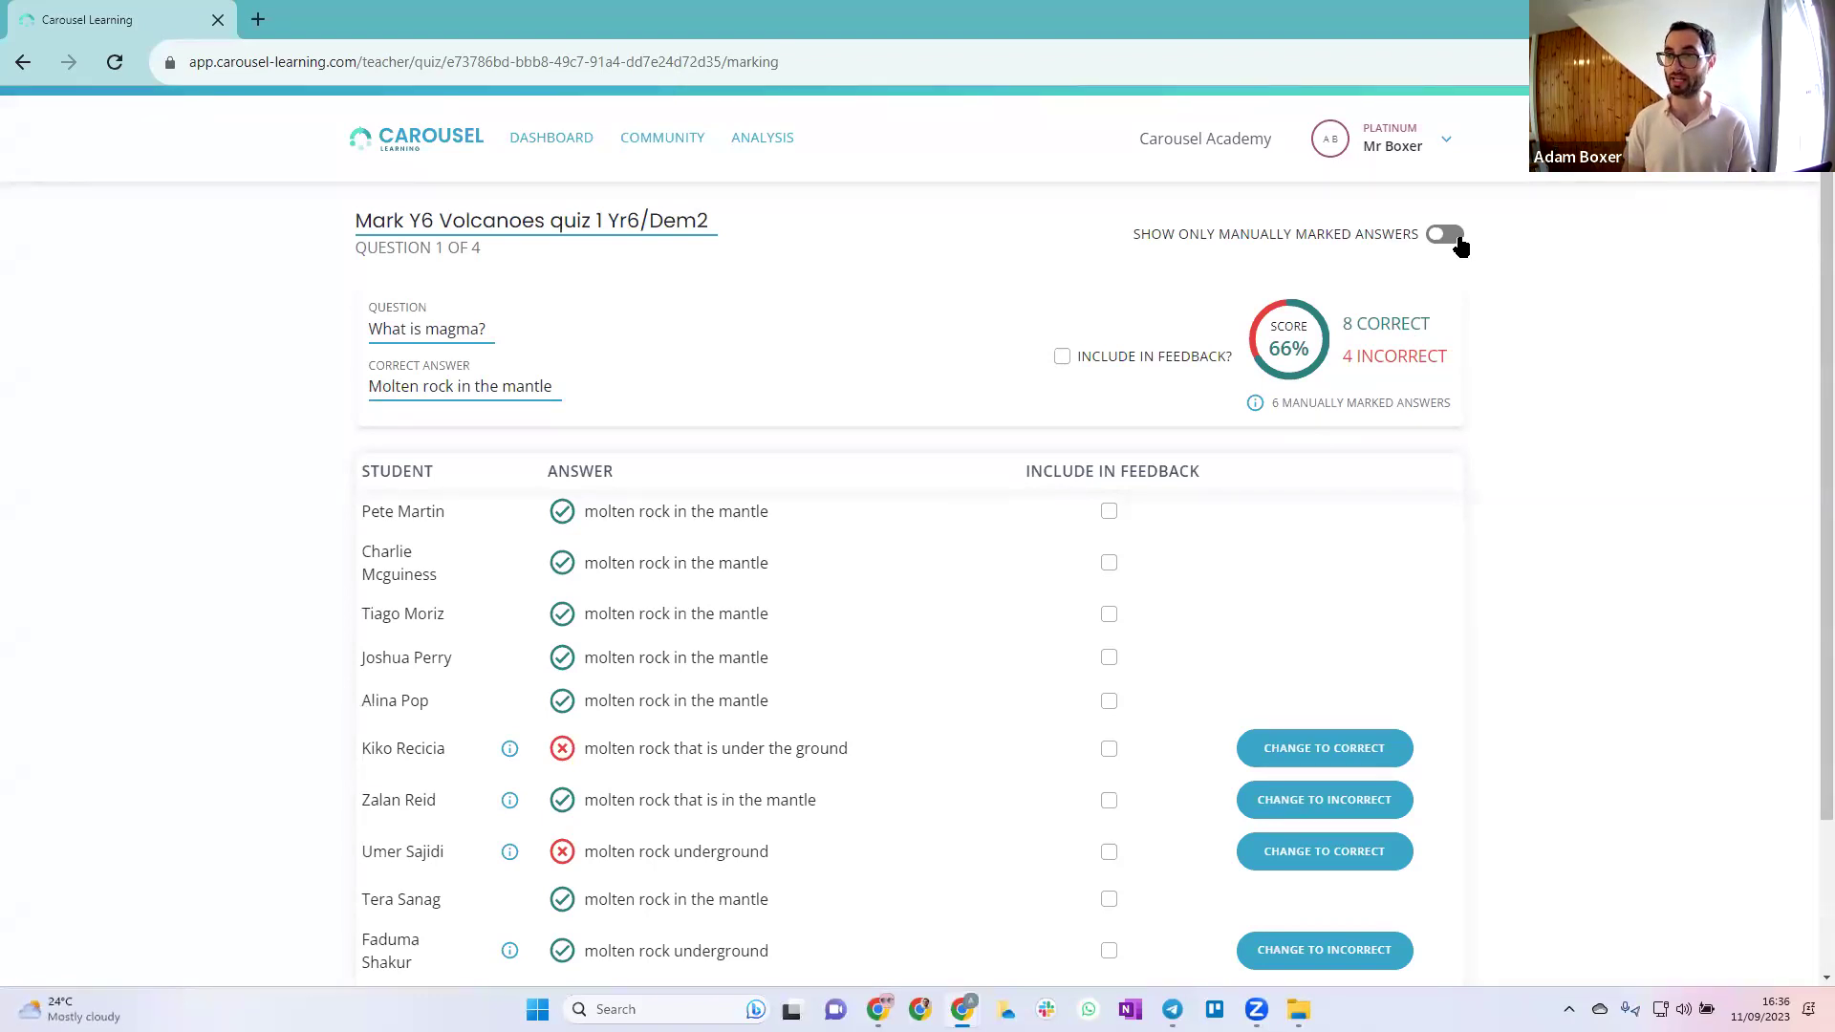
Show only manually marked answers and change both underground magma answers to correct
left_click(1458, 241)
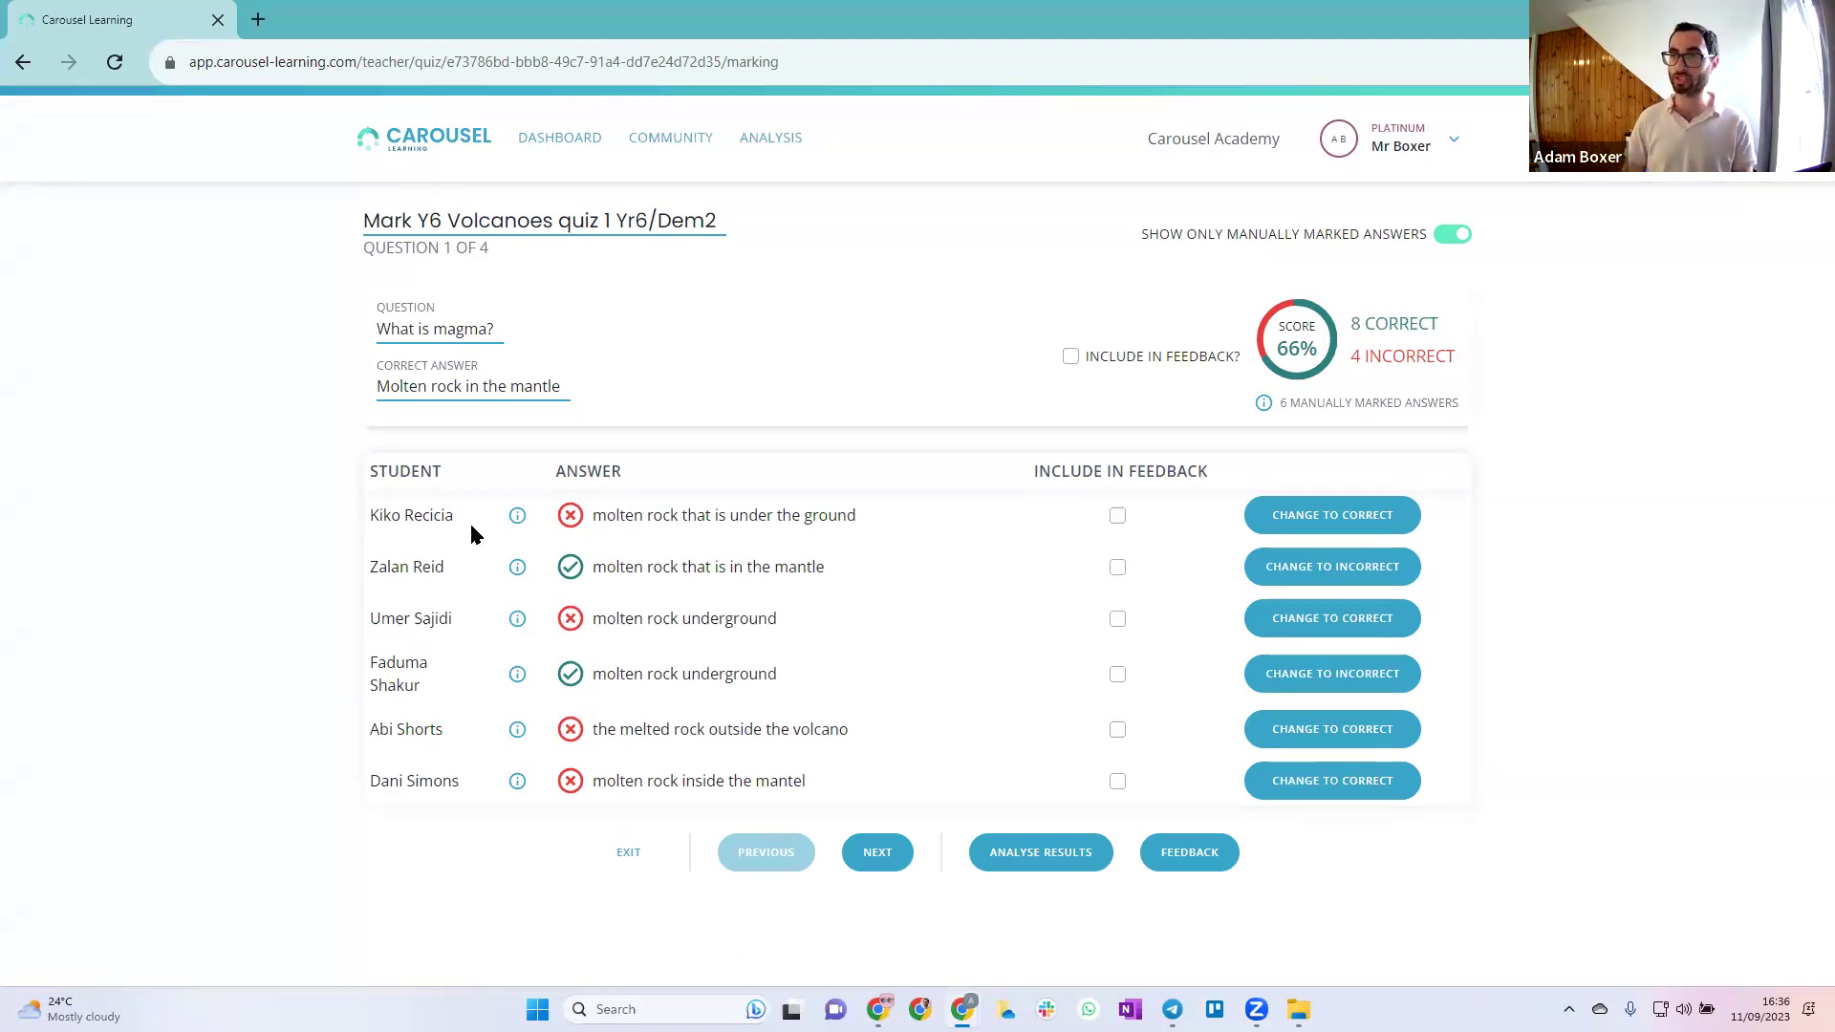
left_click(1298, 515)
left_click(1316, 529)
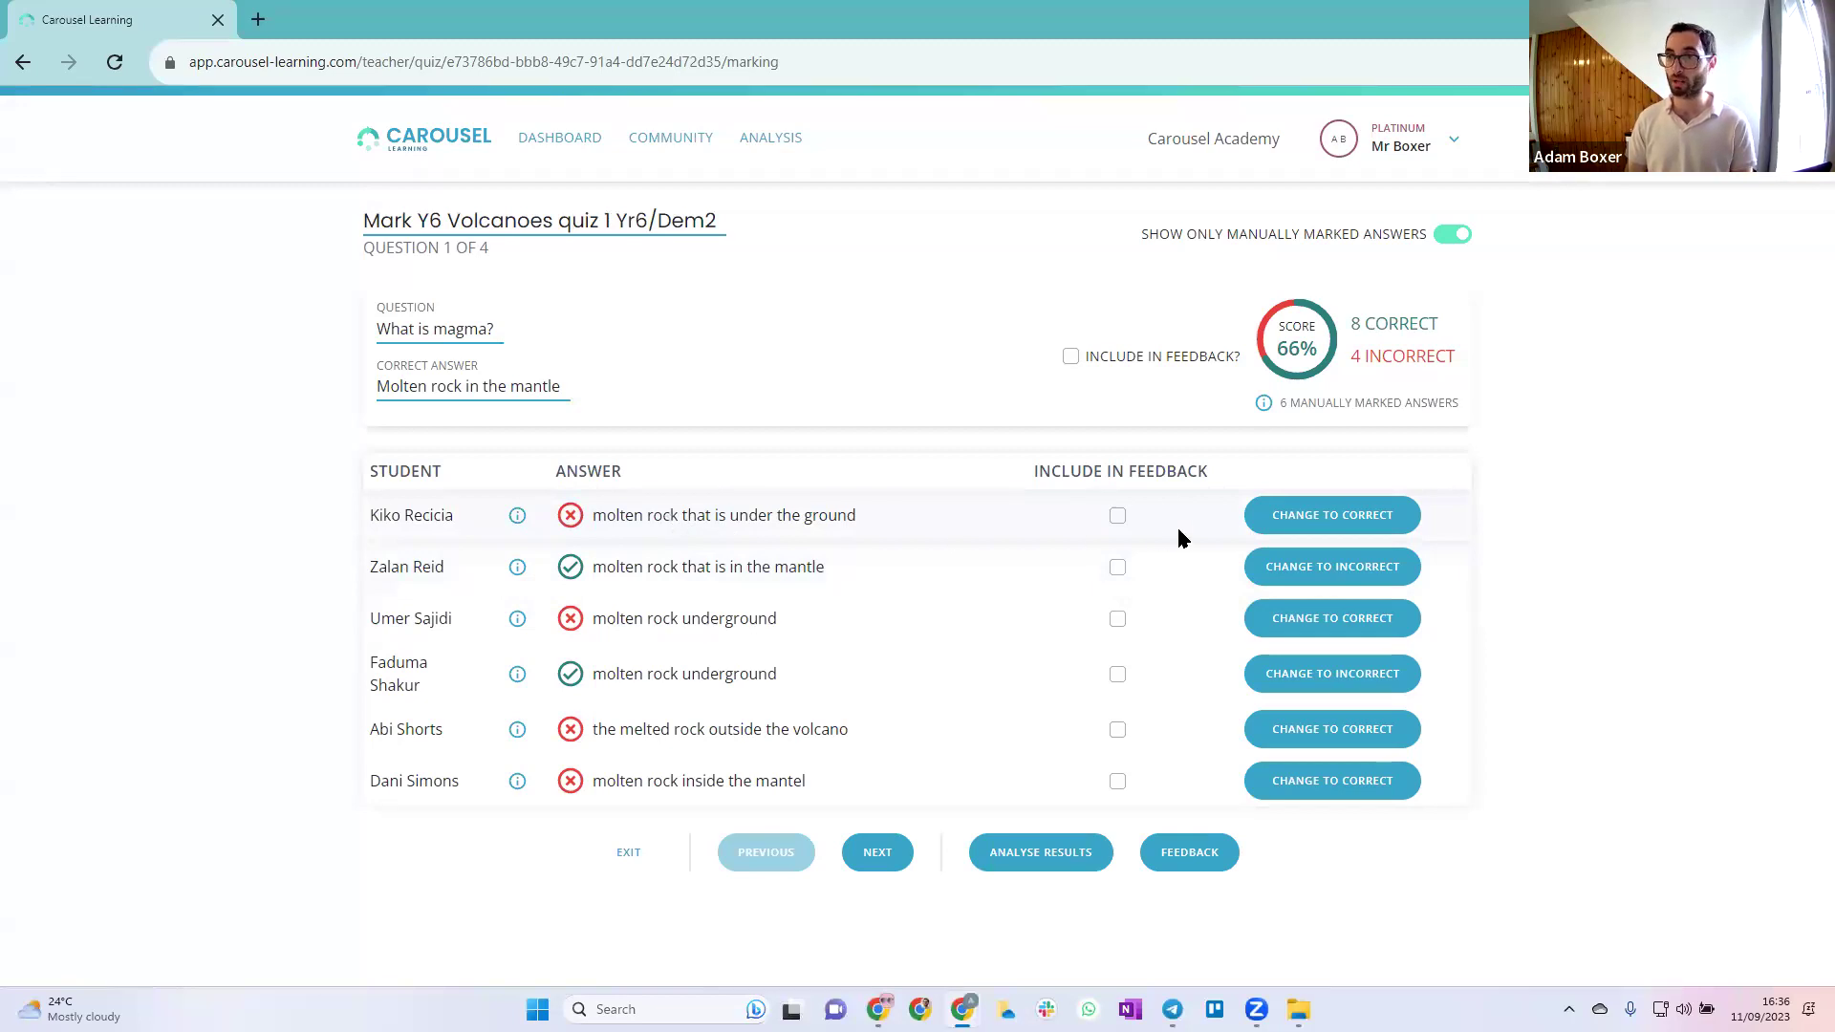
left_click(1376, 525)
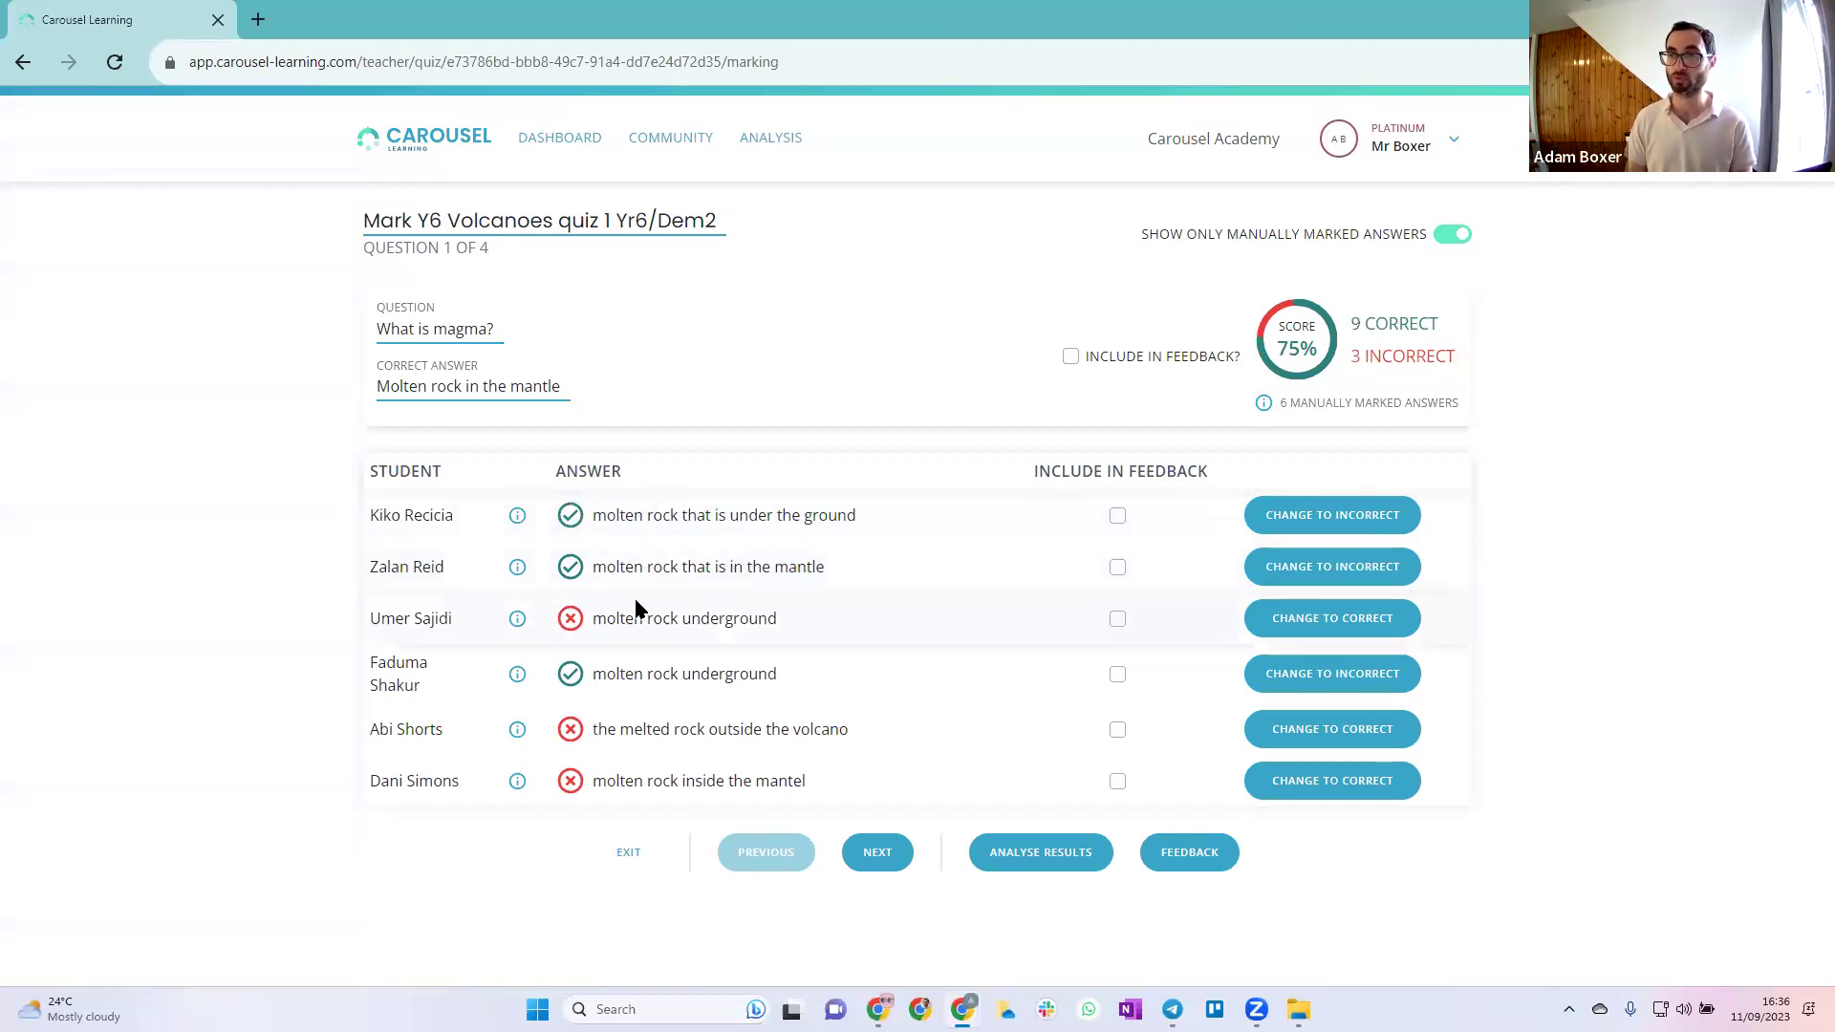
left_click(1332, 617)
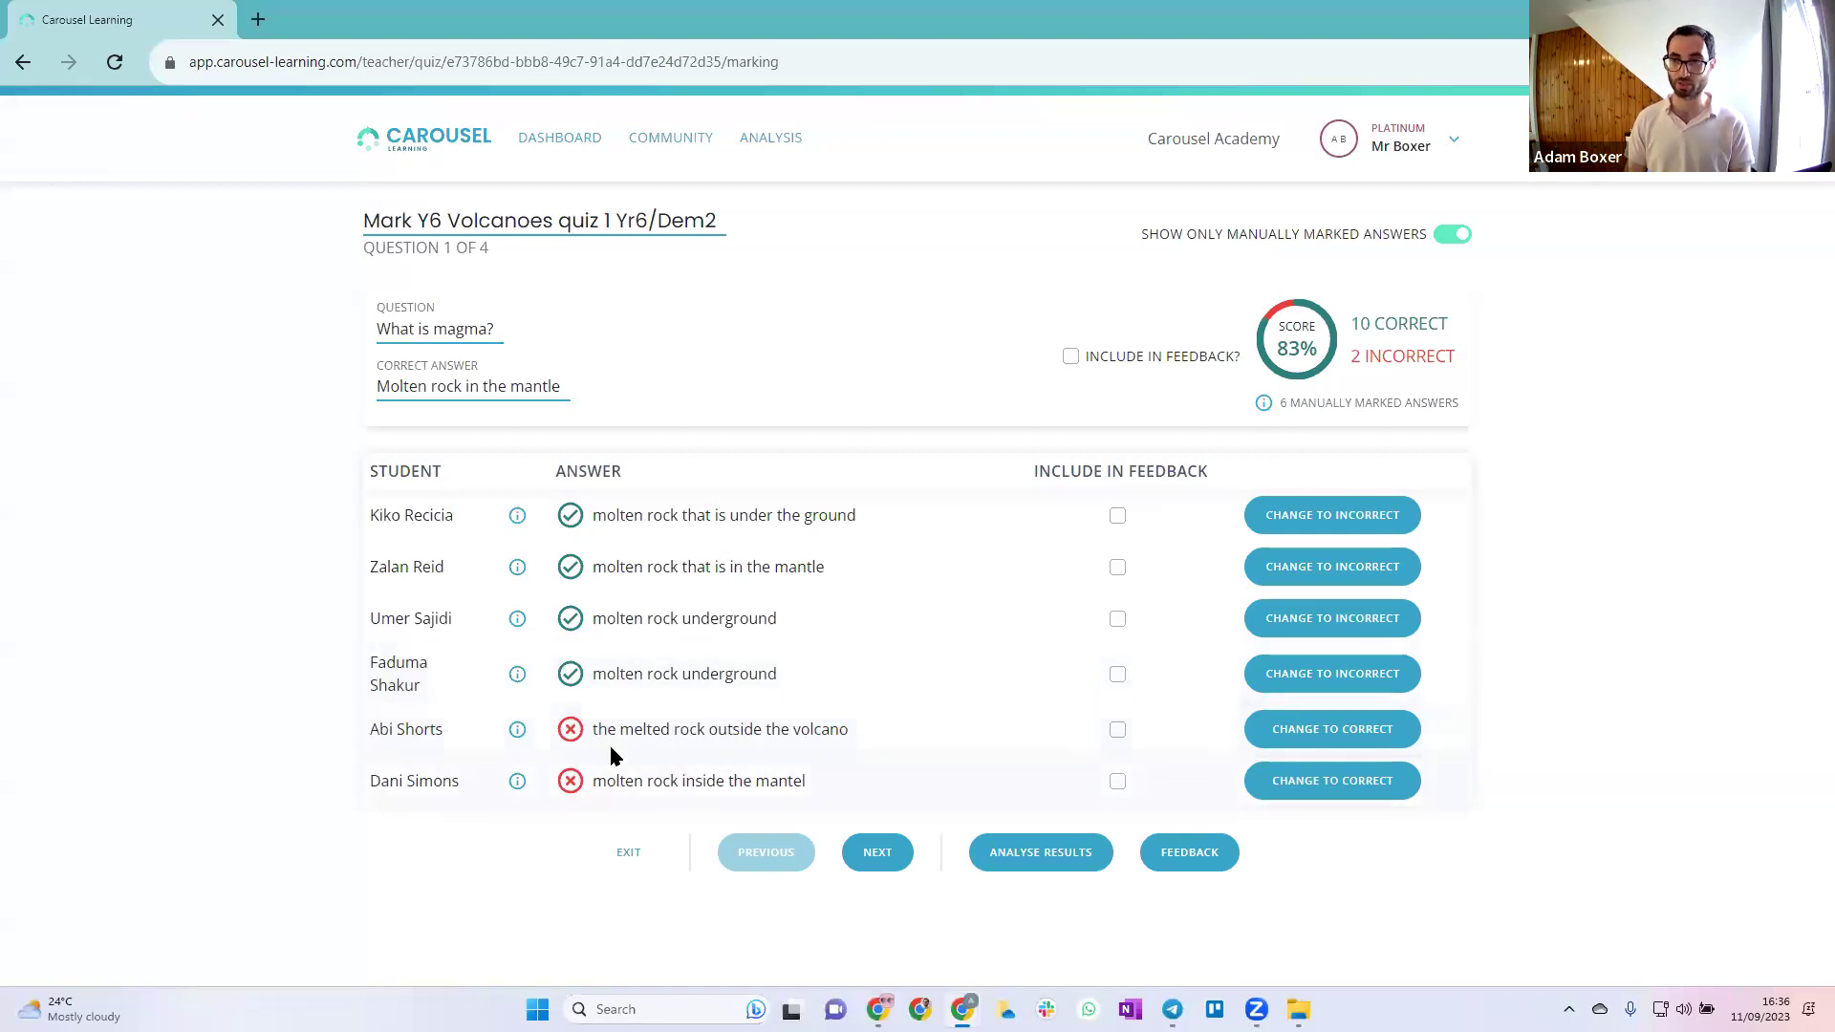
Include the 'outside the volcano' and 'inside the mantel' answers in feedback, then go to question 2
left_click_drag(594, 734, 812, 781)
left_click(681, 723)
double_click(734, 726)
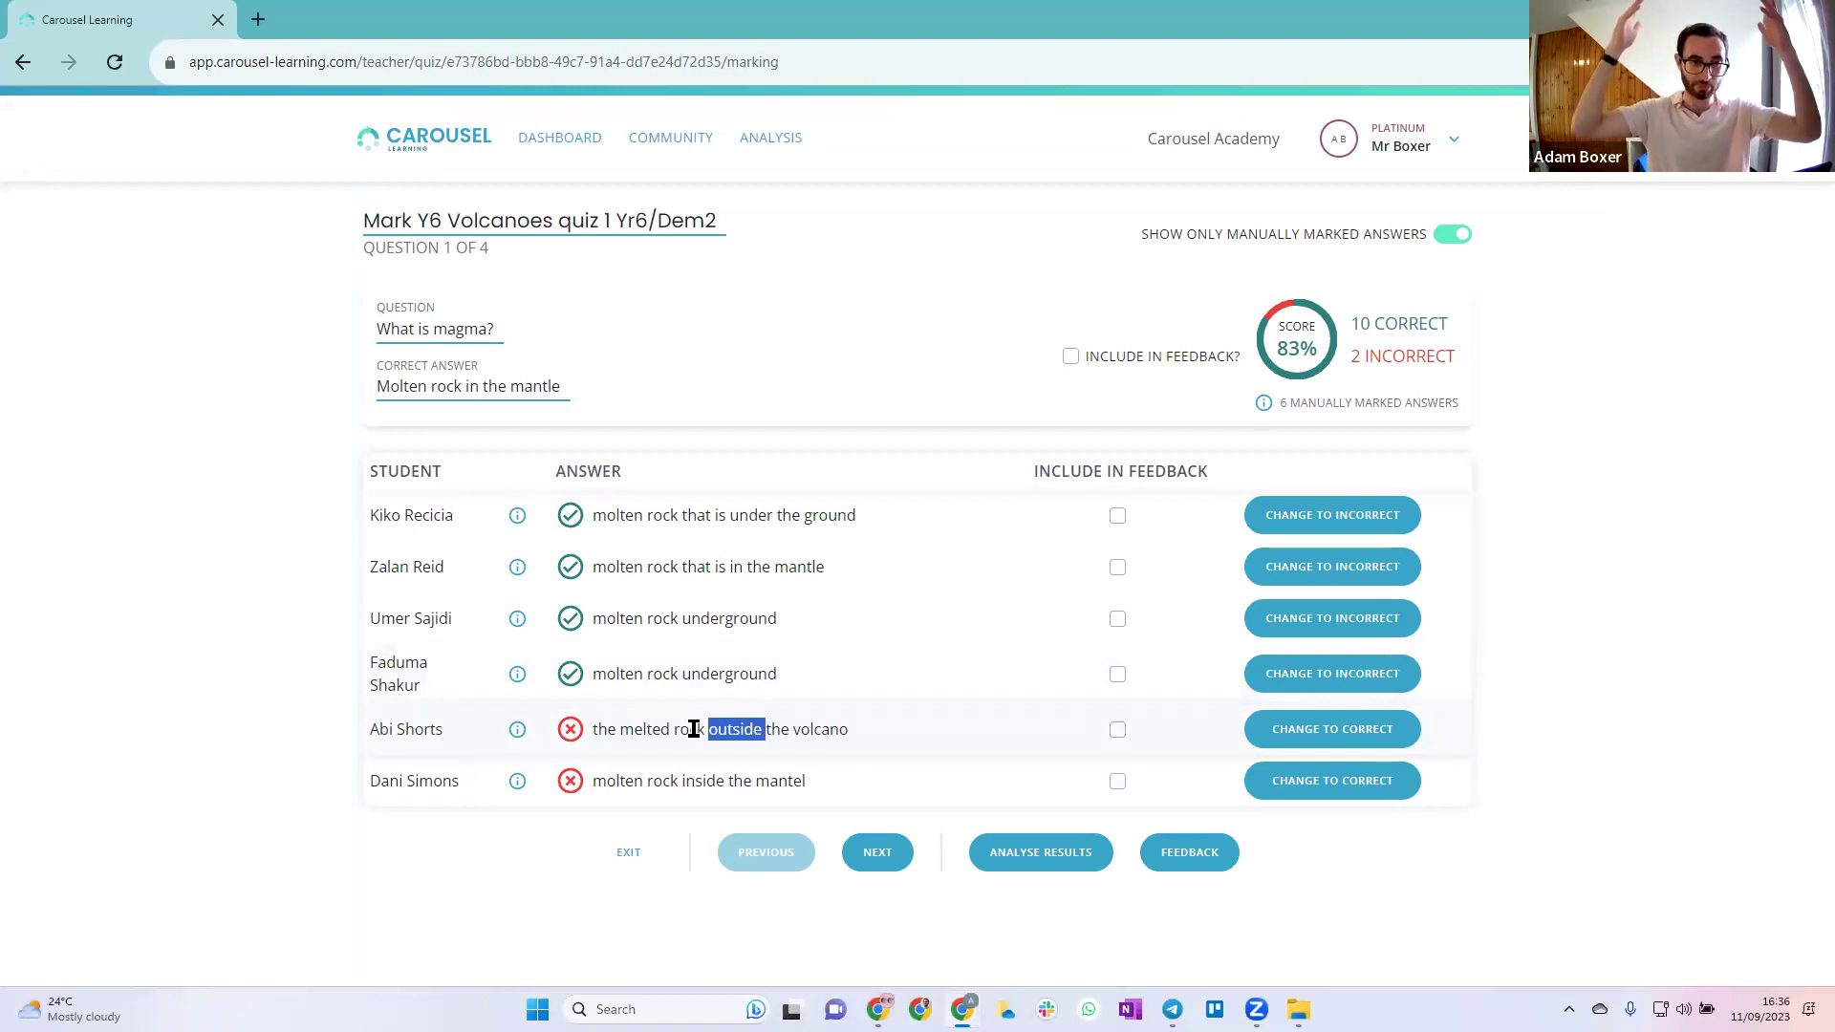
left_click(694, 729)
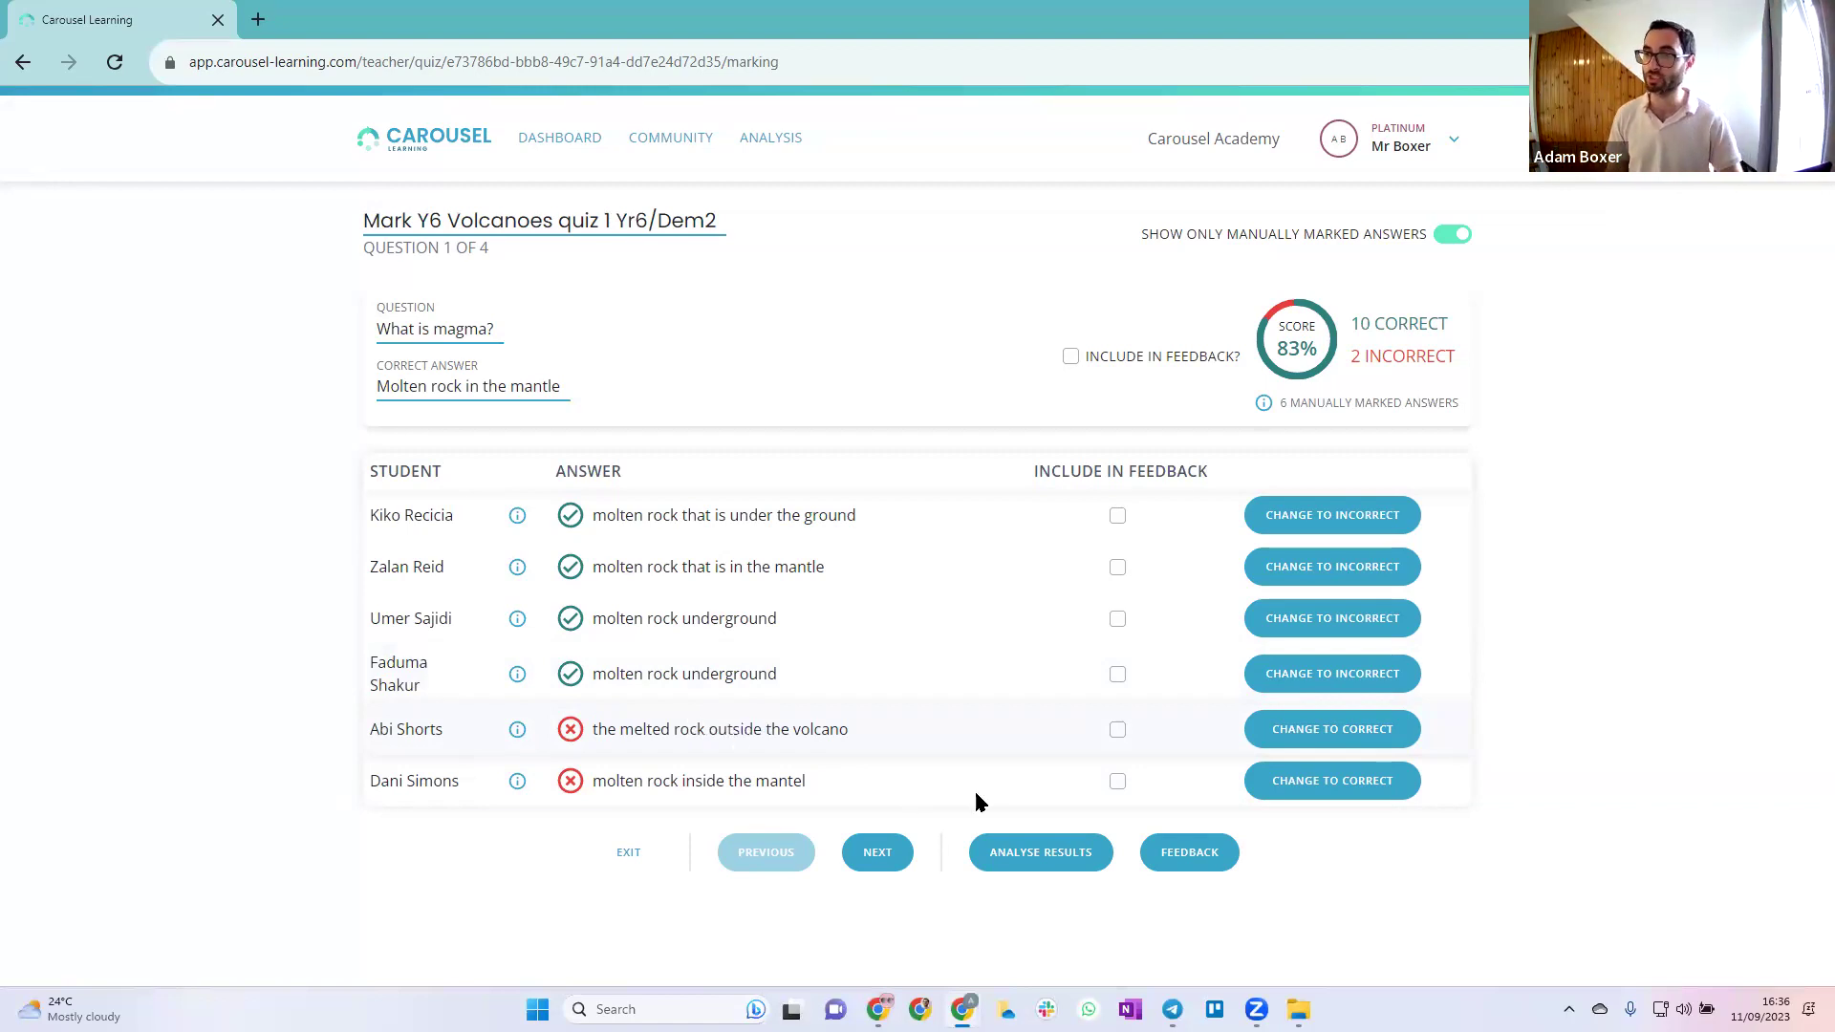
left_click(1117, 731)
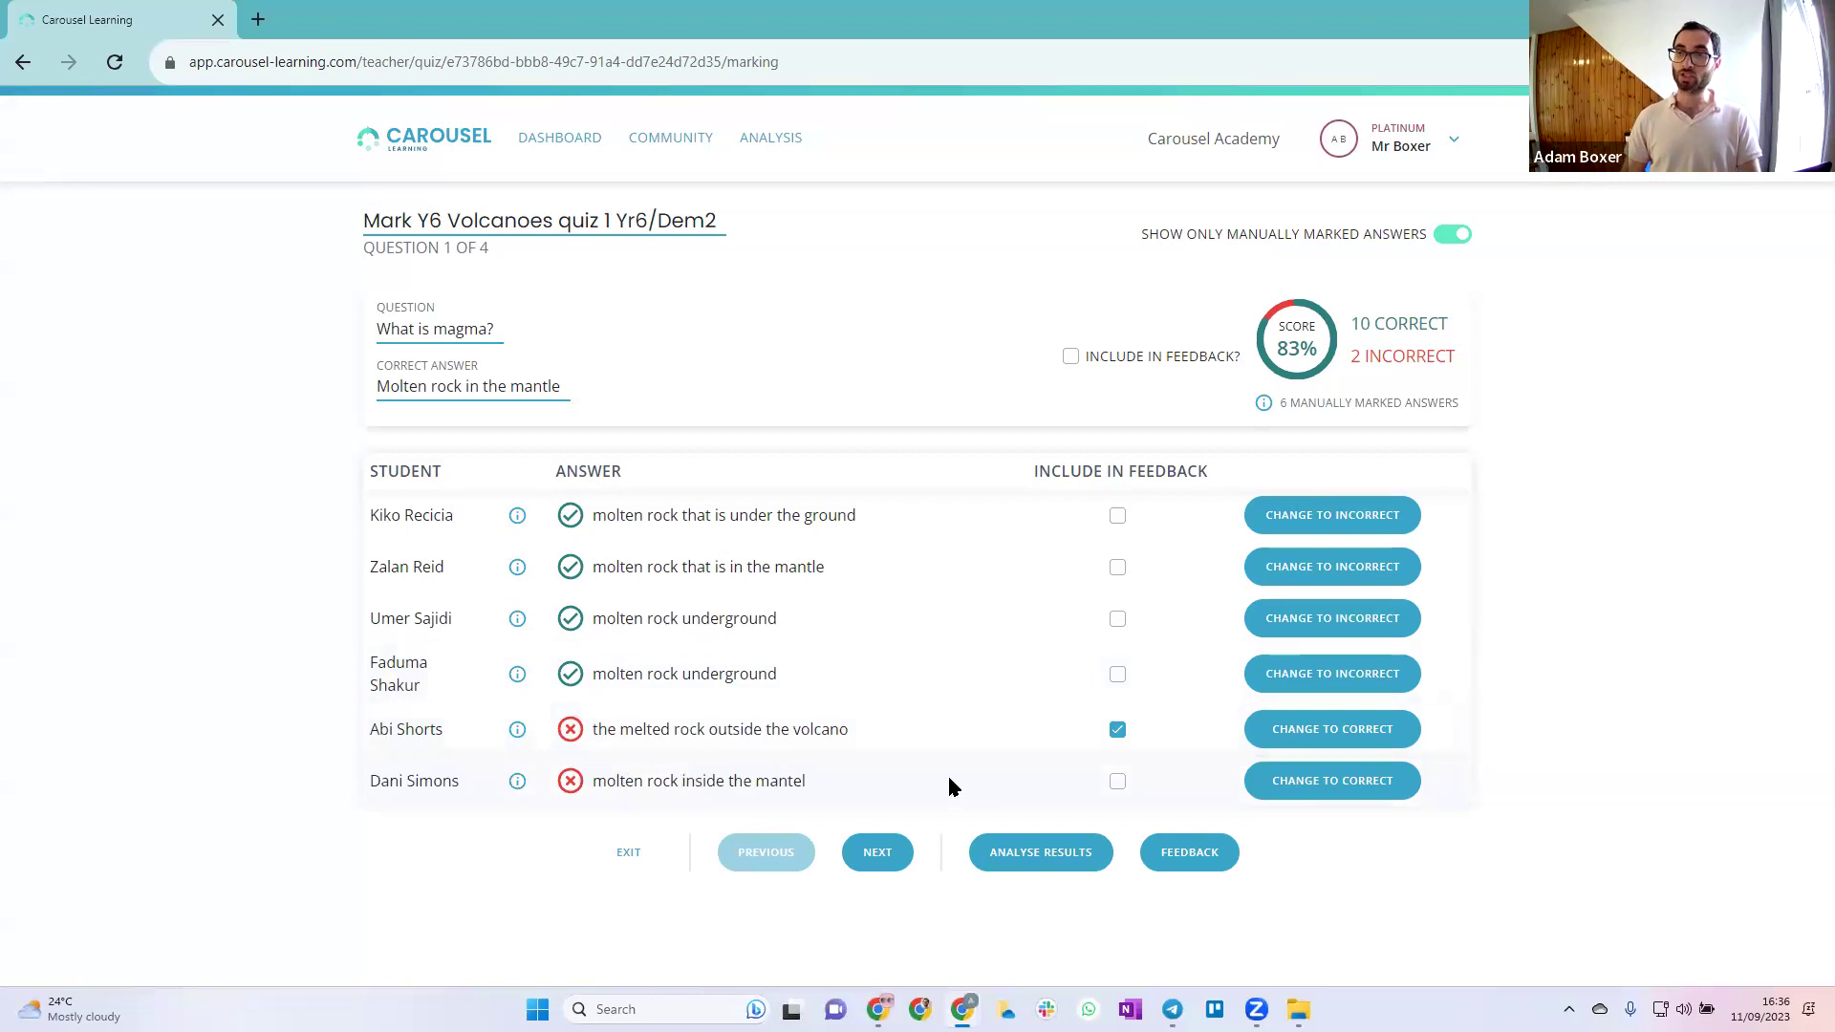
double_click(779, 781)
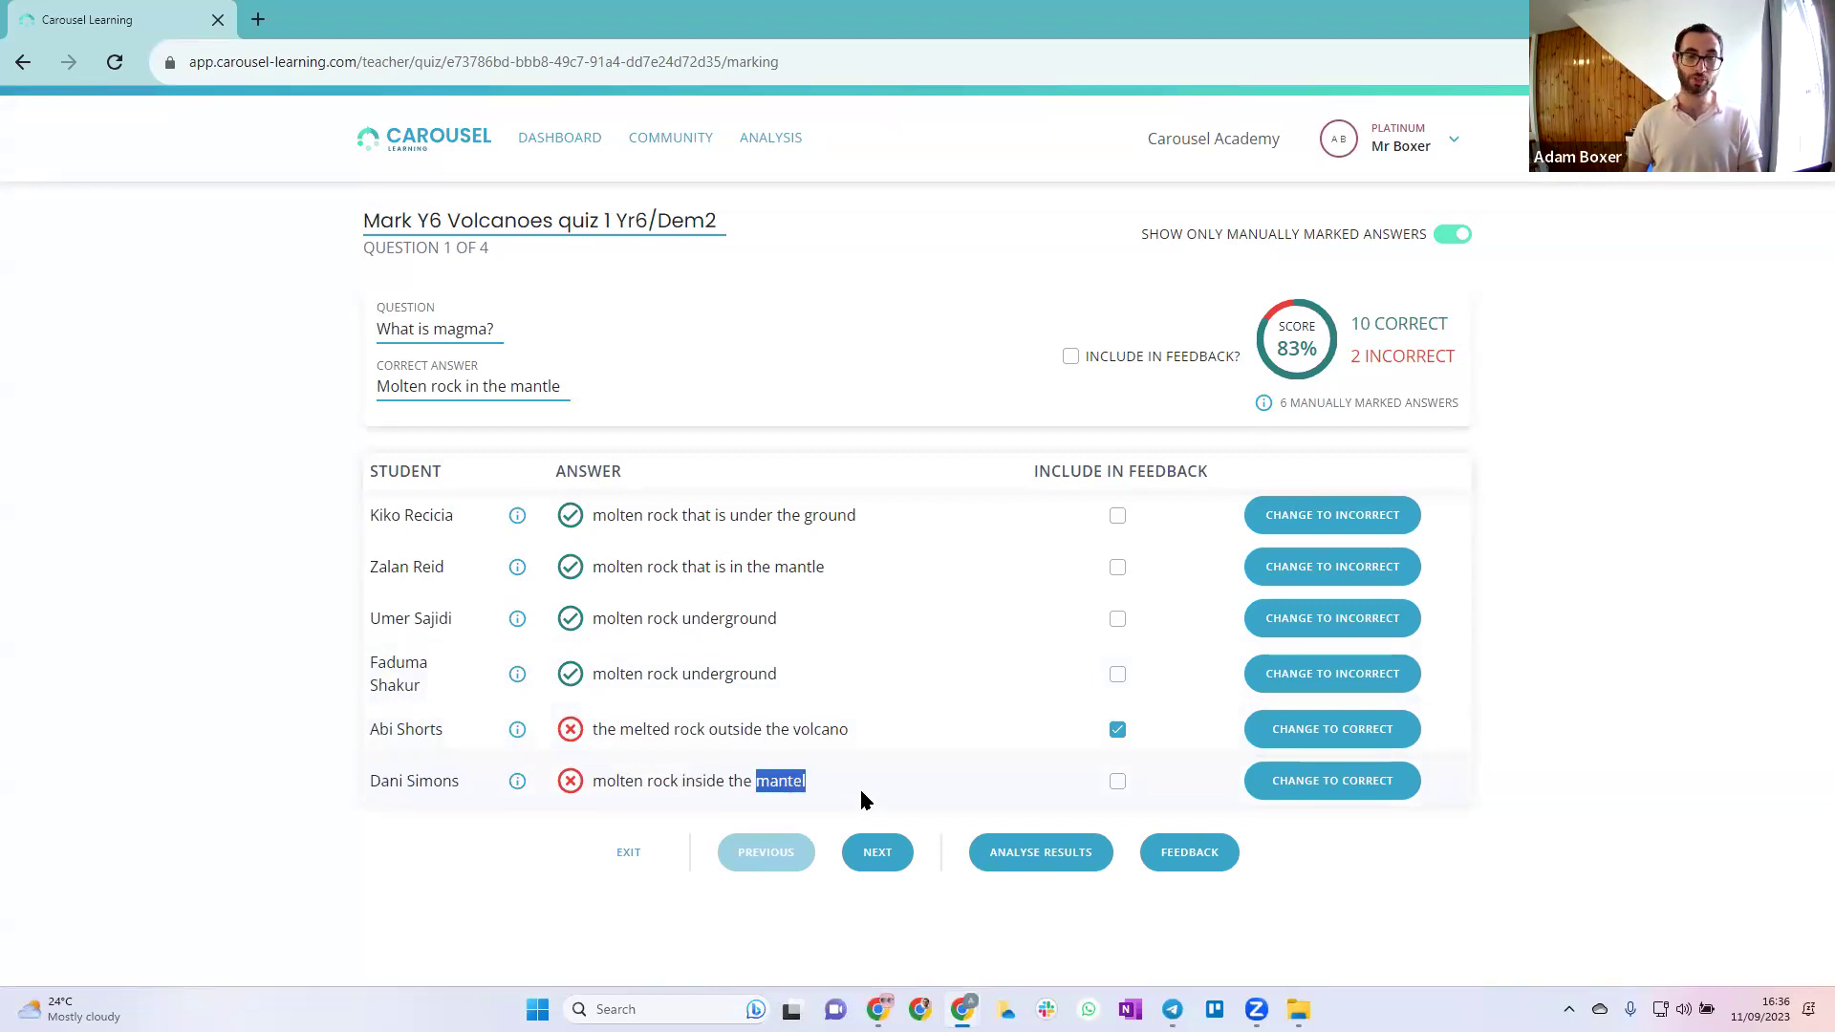
left_click(1117, 781)
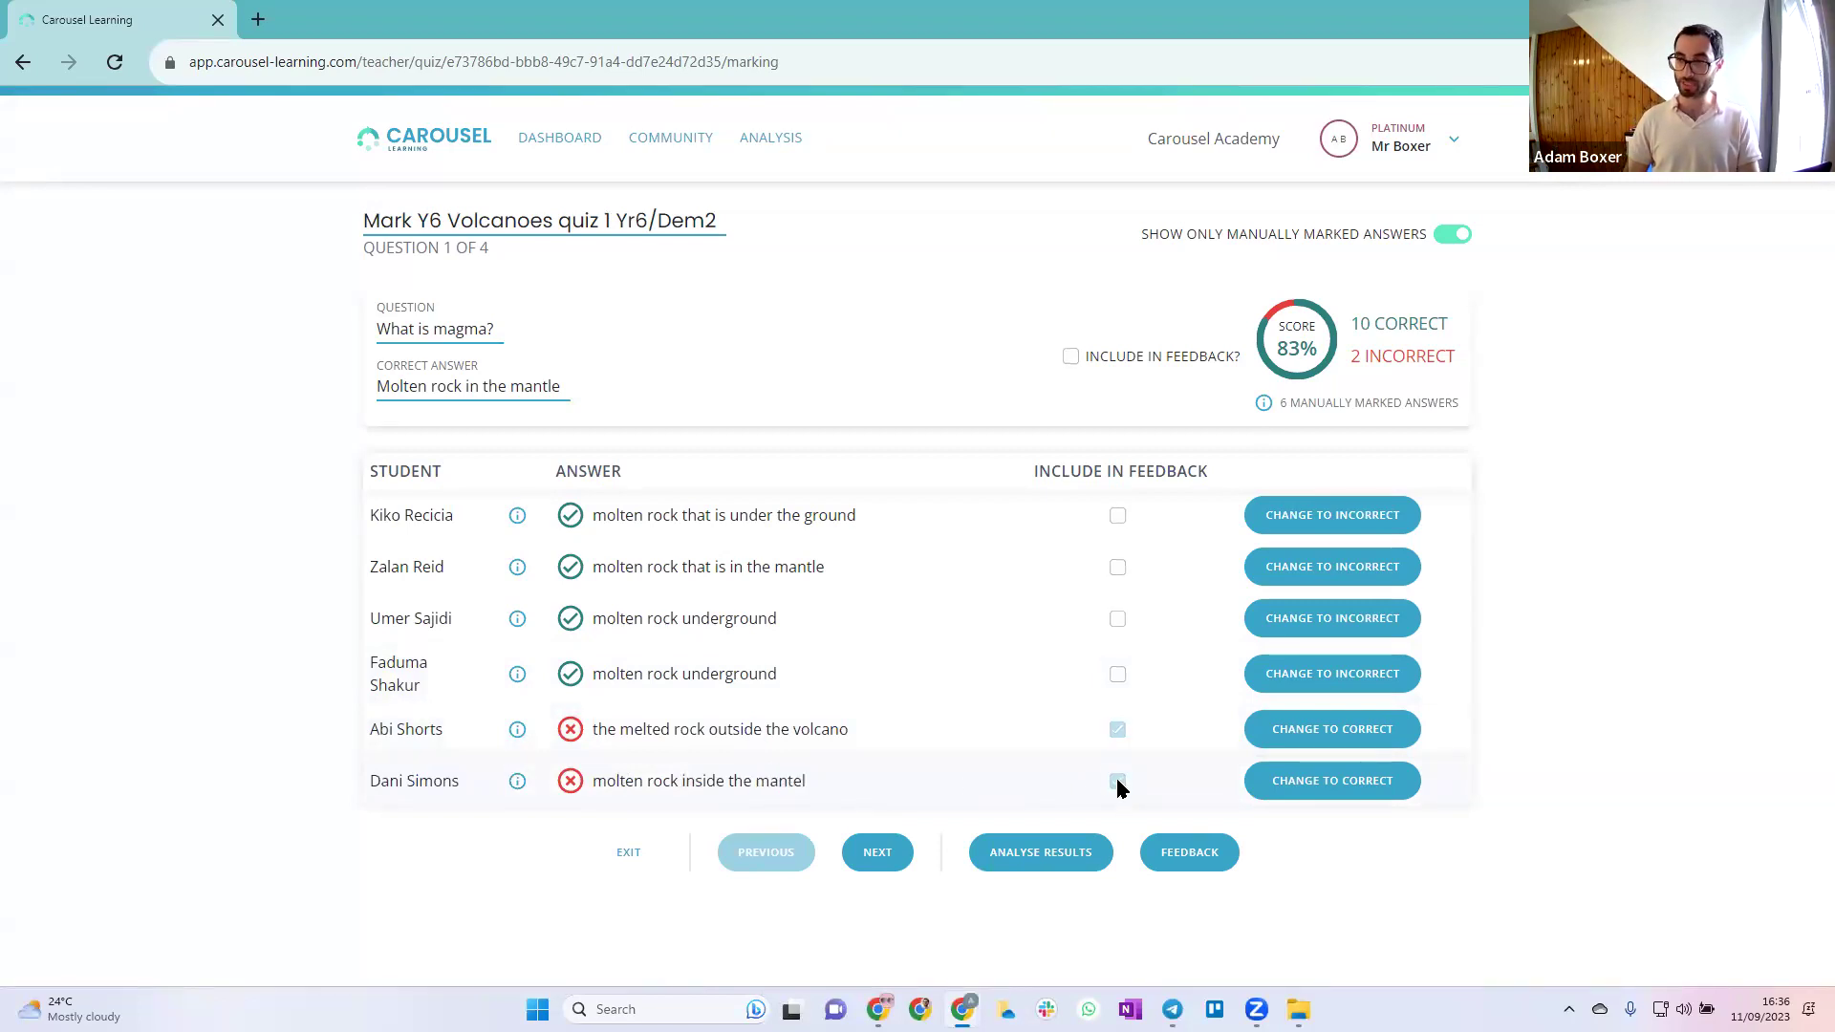
left_click(880, 861)
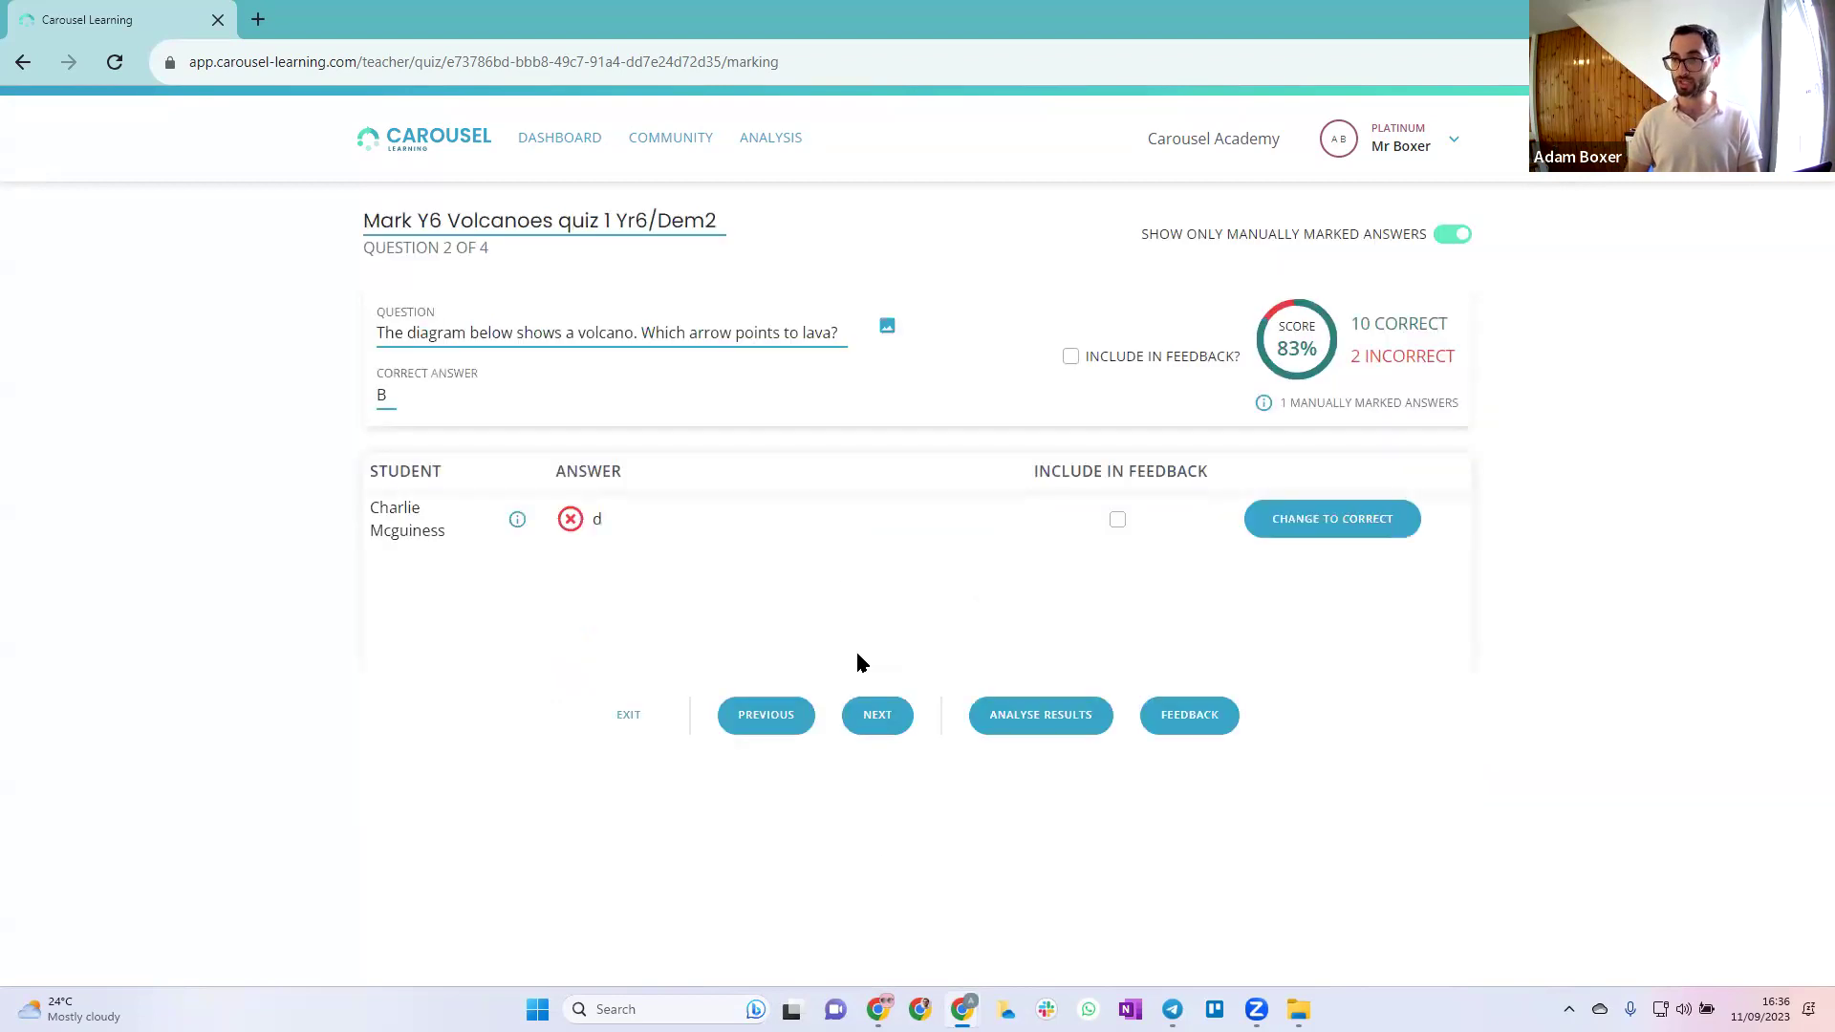
Show all answers again, mark question 3's long eruption answer incorrect, and move to question 4
left_click(1451, 235)
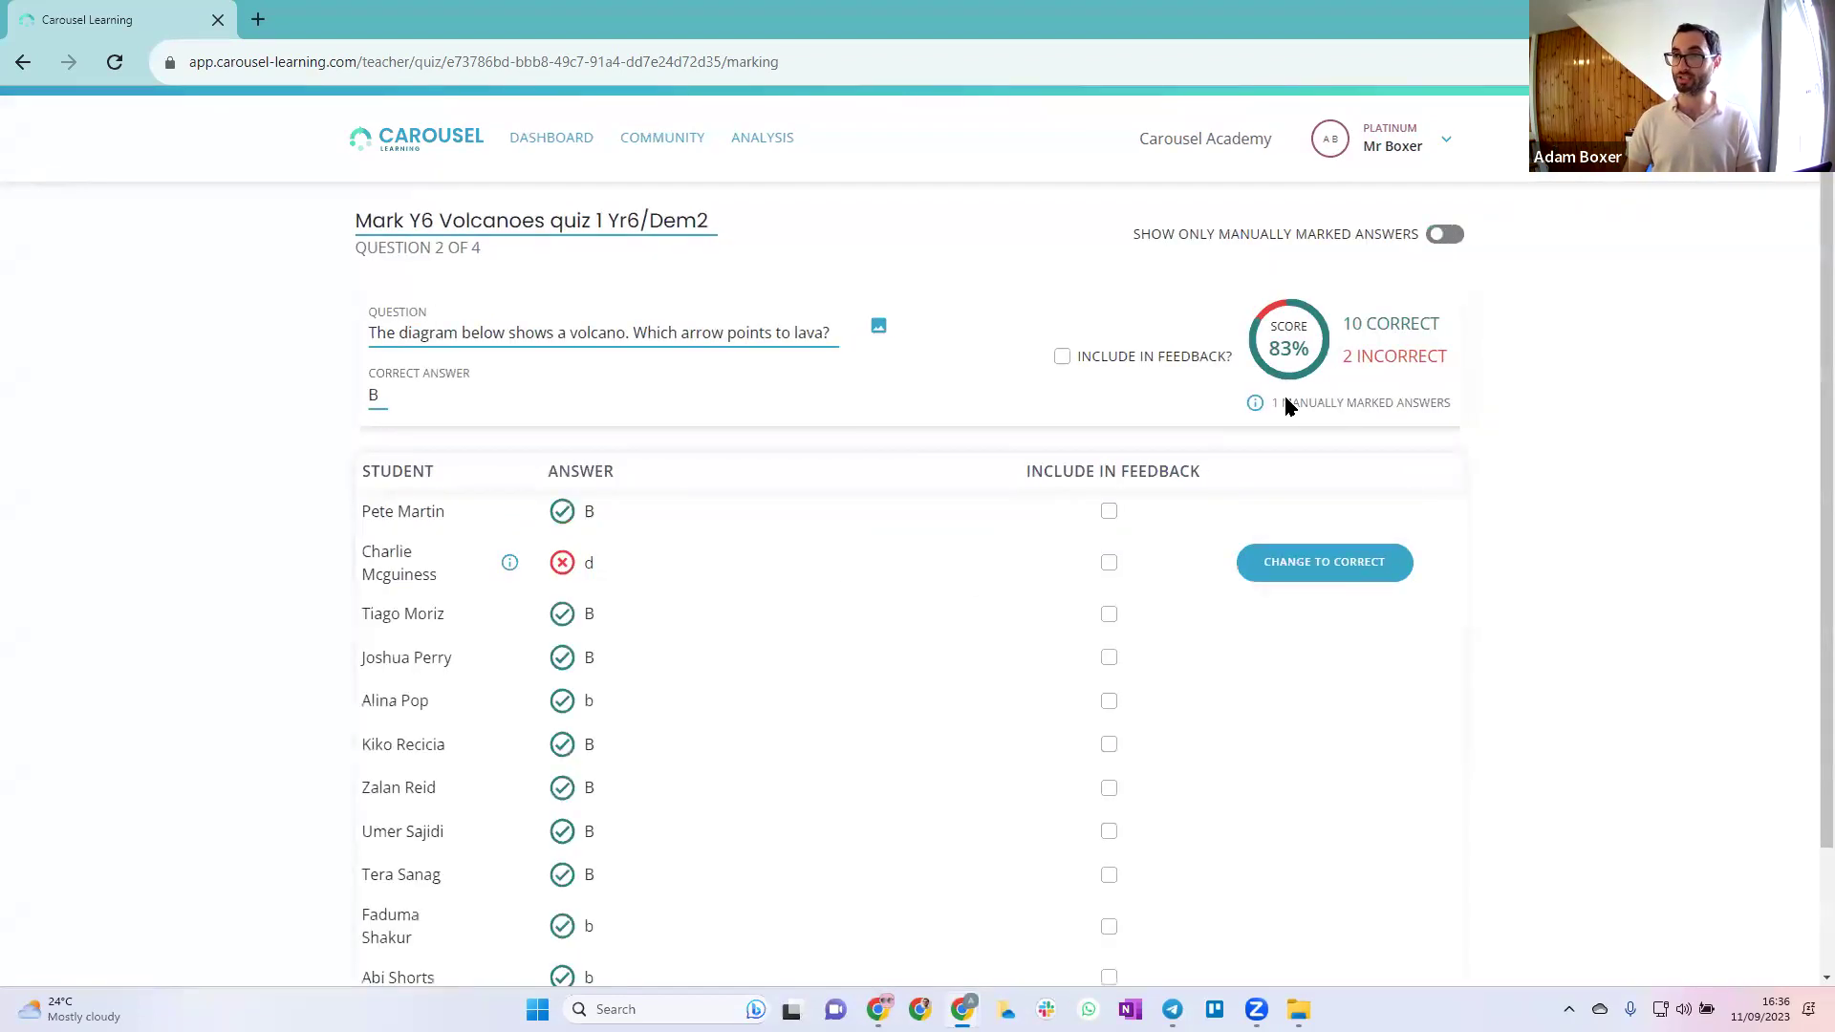
scroll(733, 474, "down", 2)
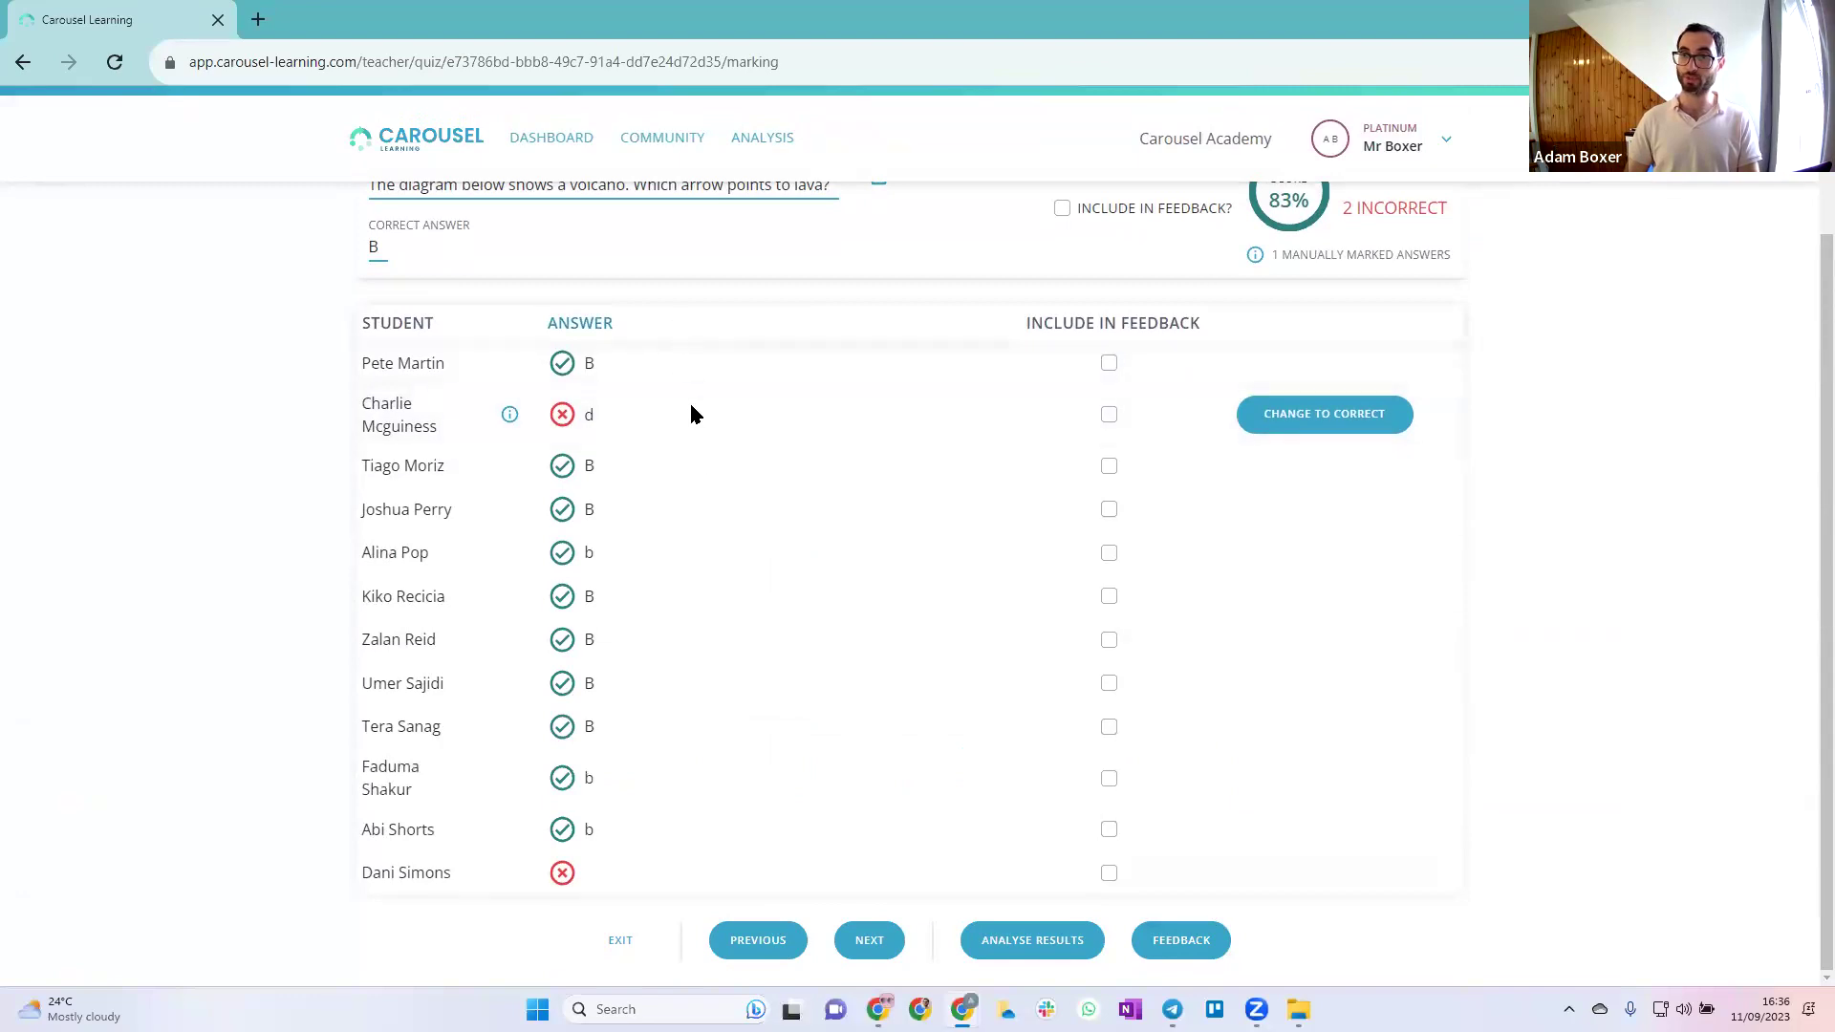
left_click(867, 938)
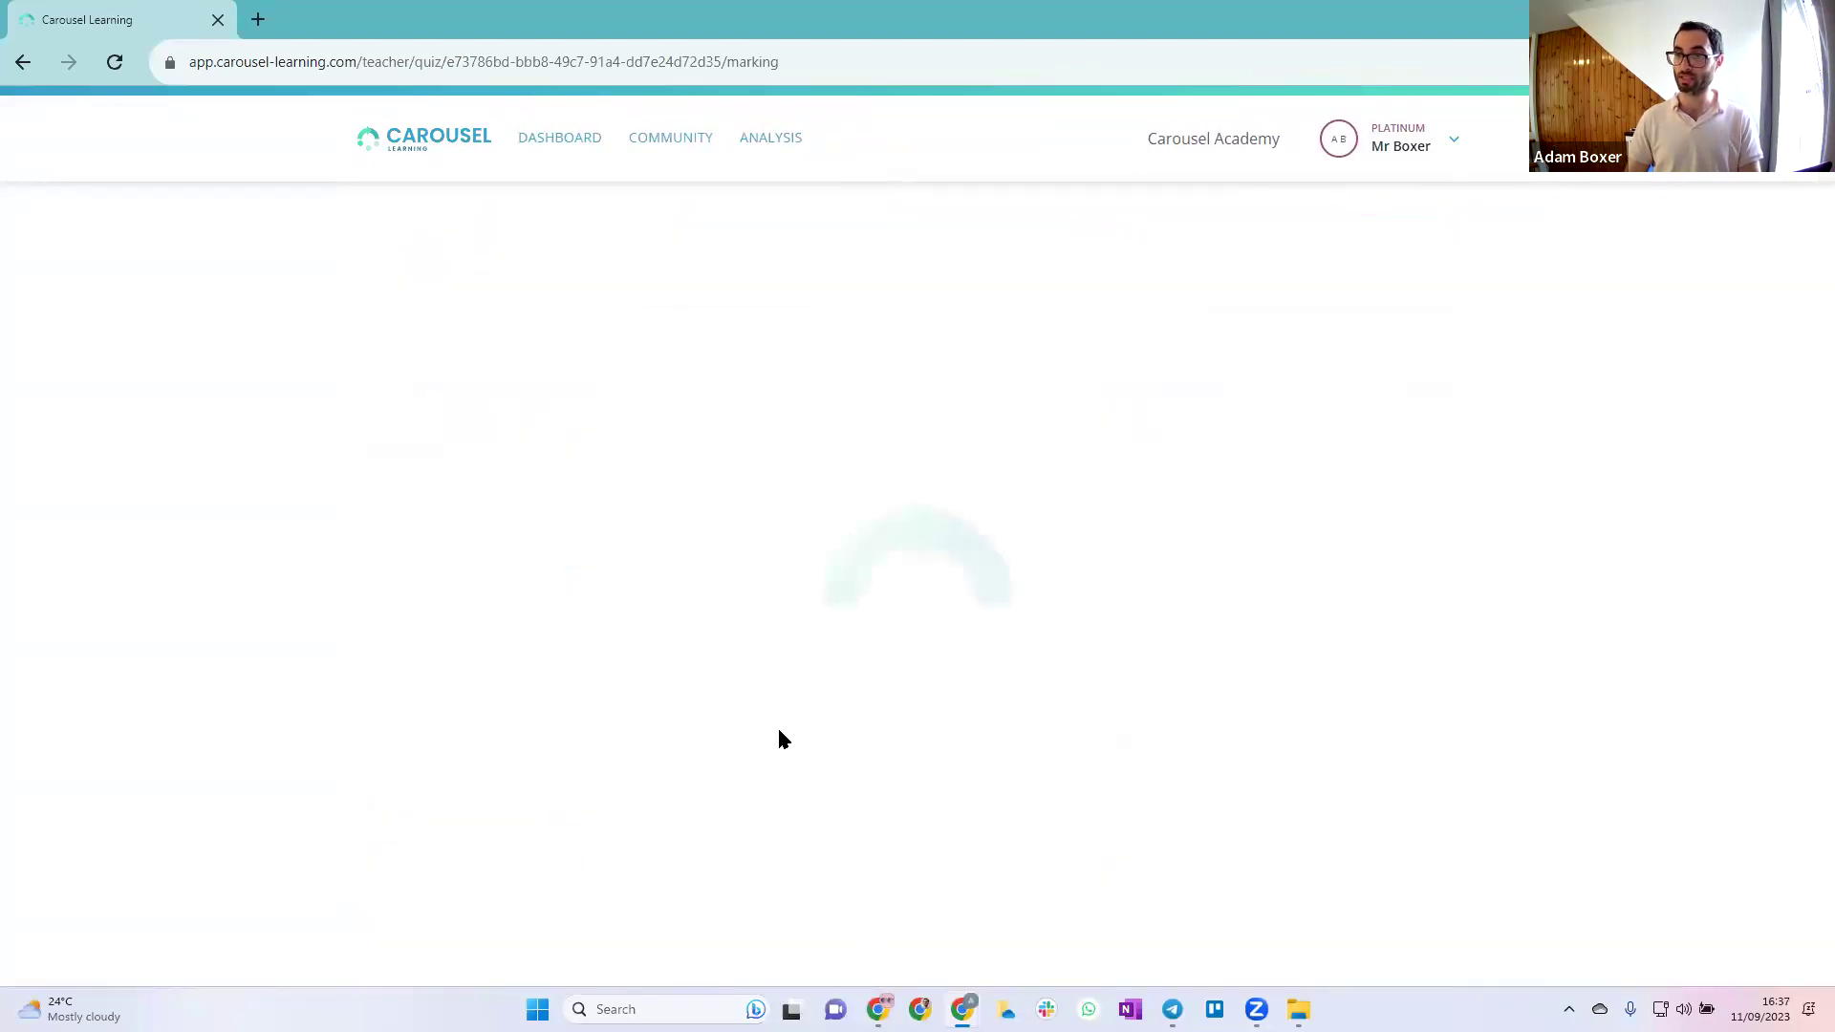
scroll(752, 543, "down", 3)
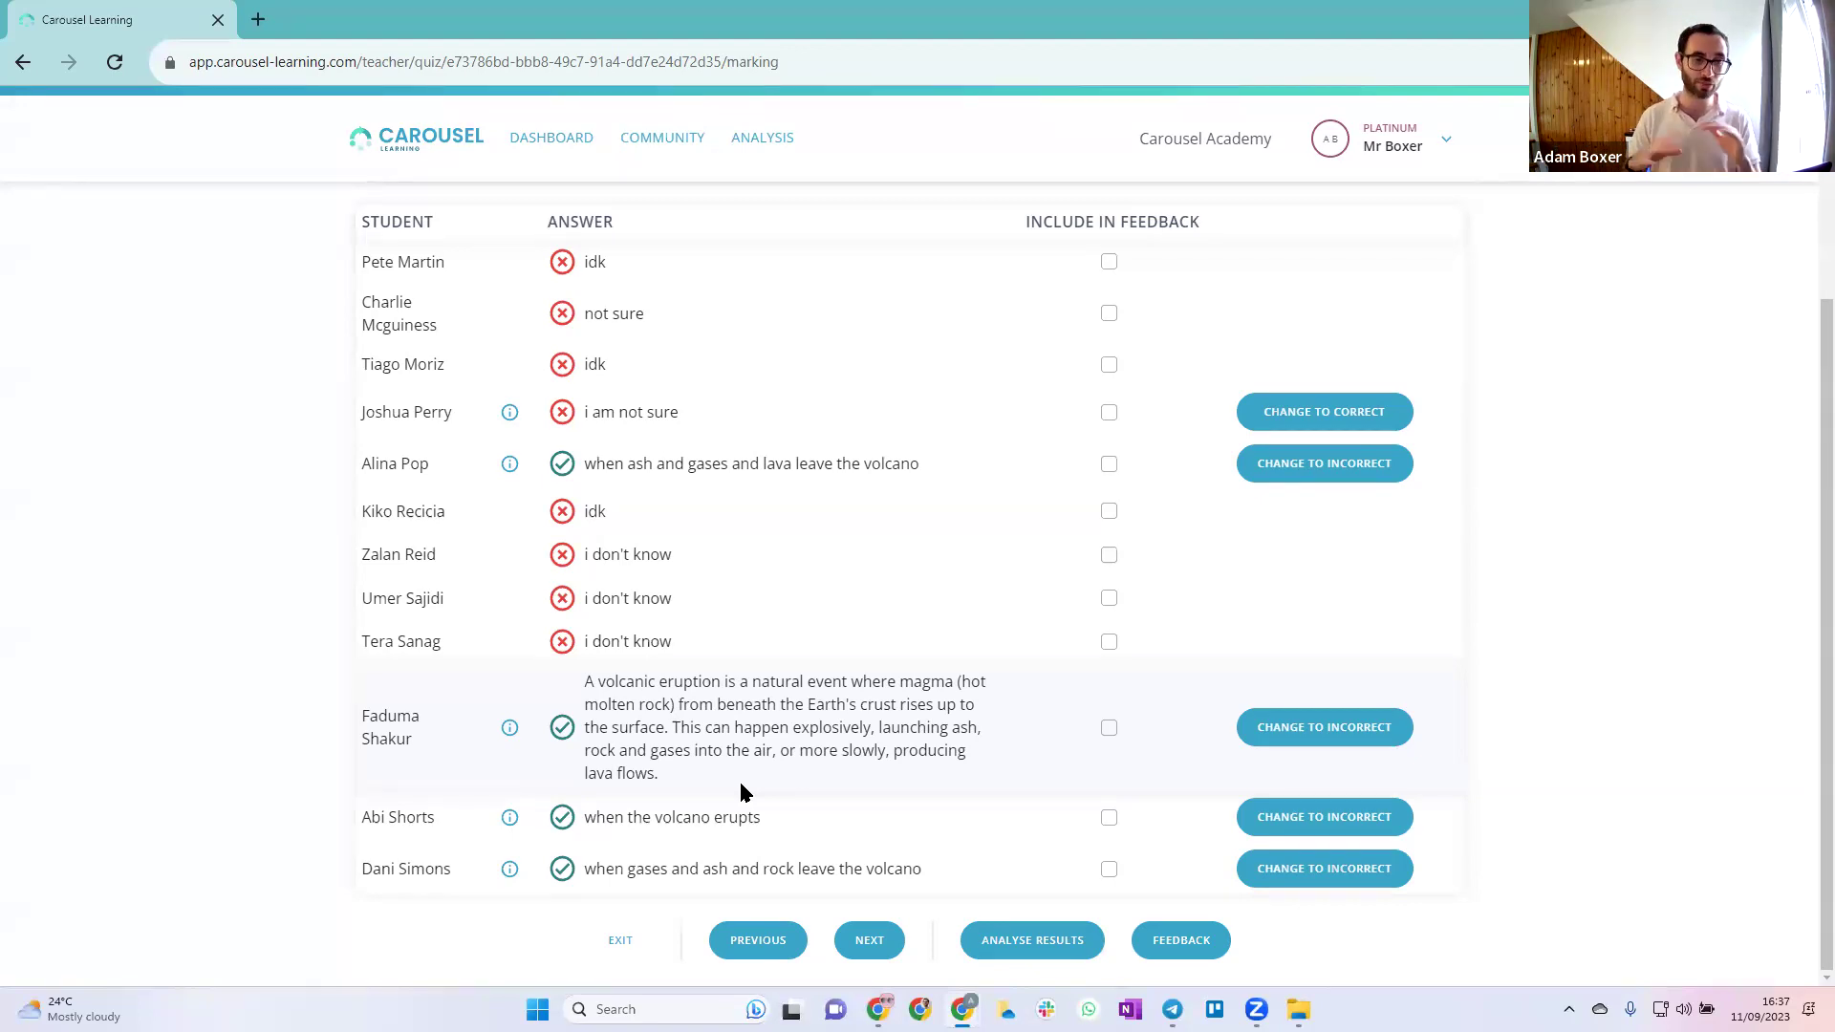
left_click(1286, 729)
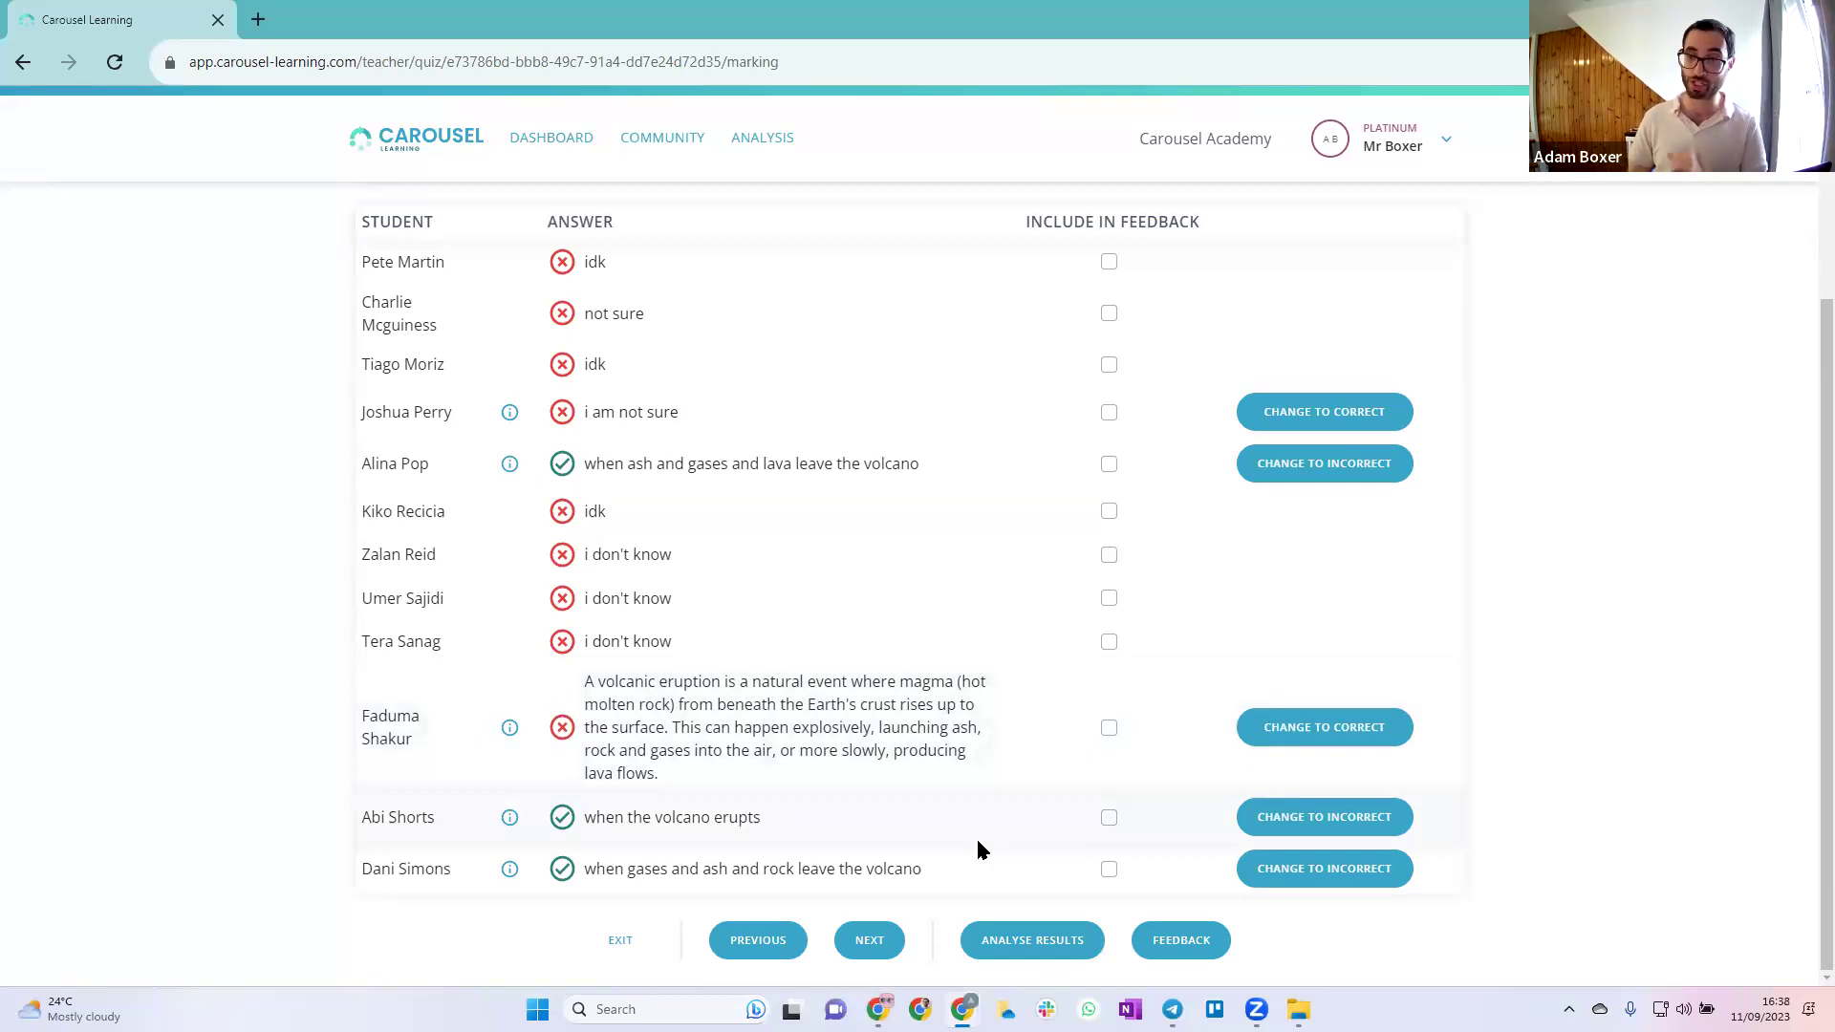
left_click(870, 940)
scroll(879, 932, "down", 2)
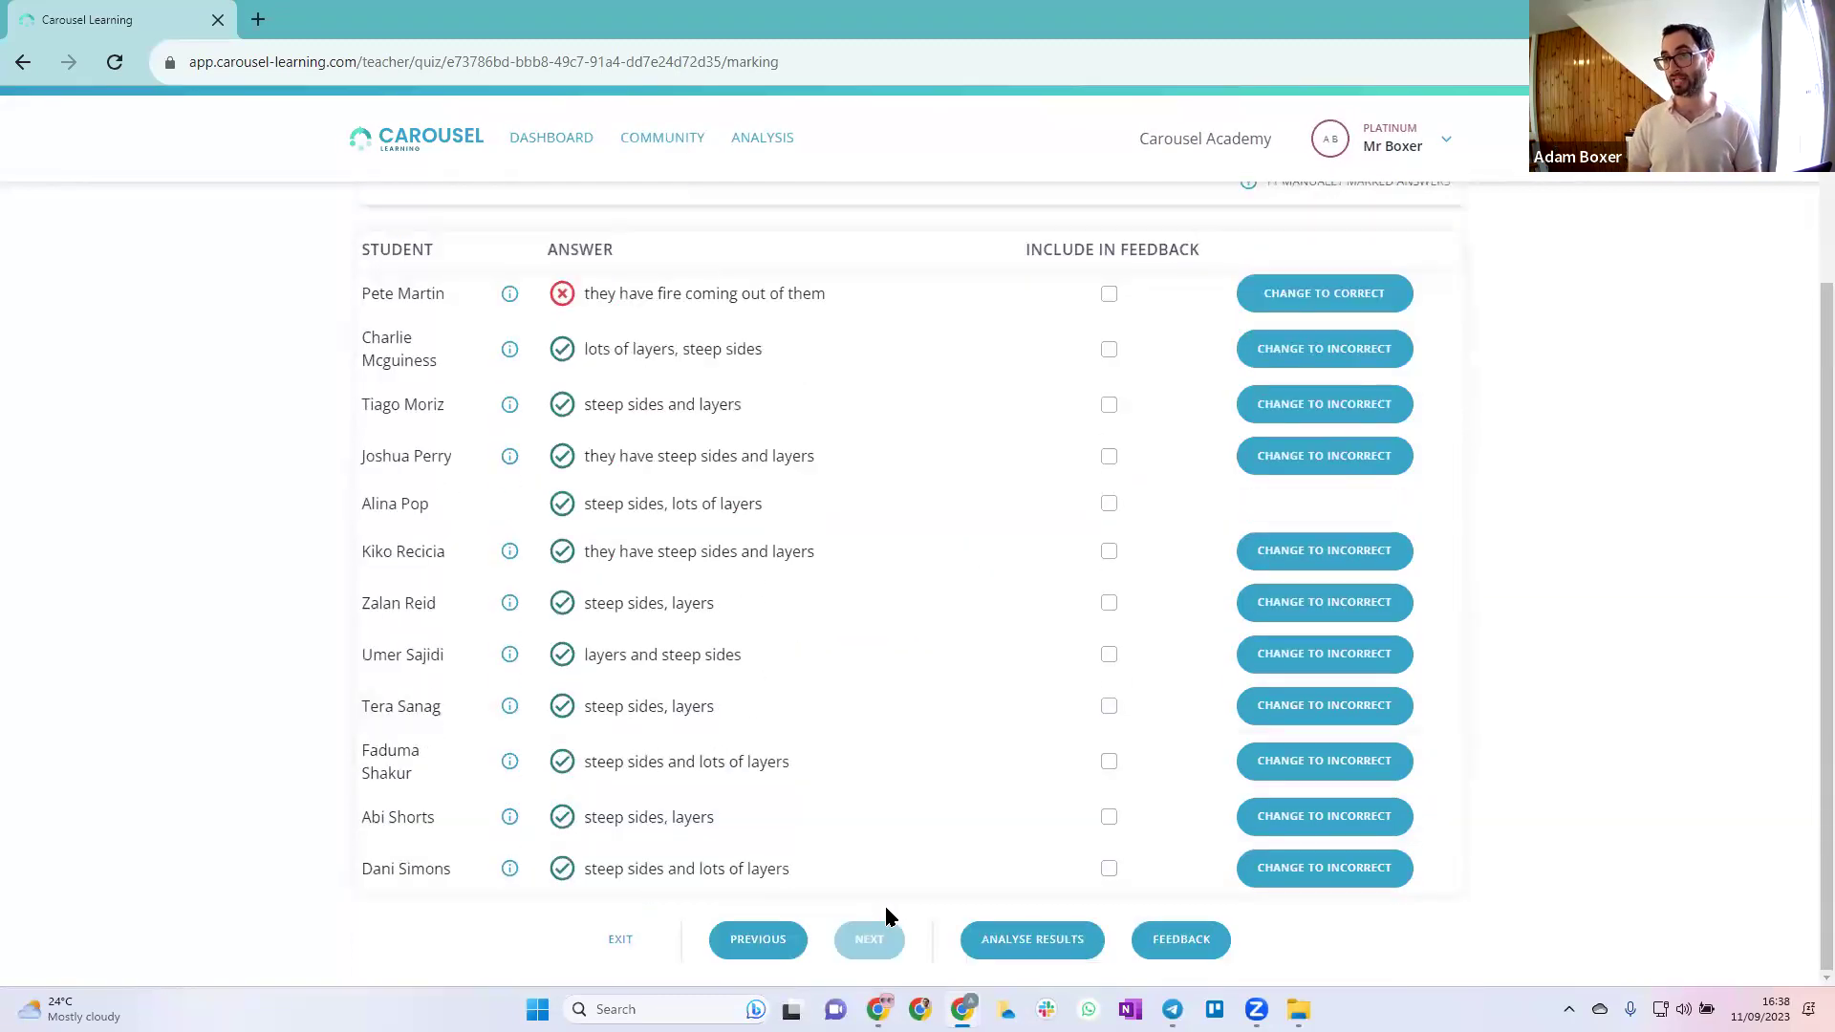
scroll(893, 862, "up", 2)
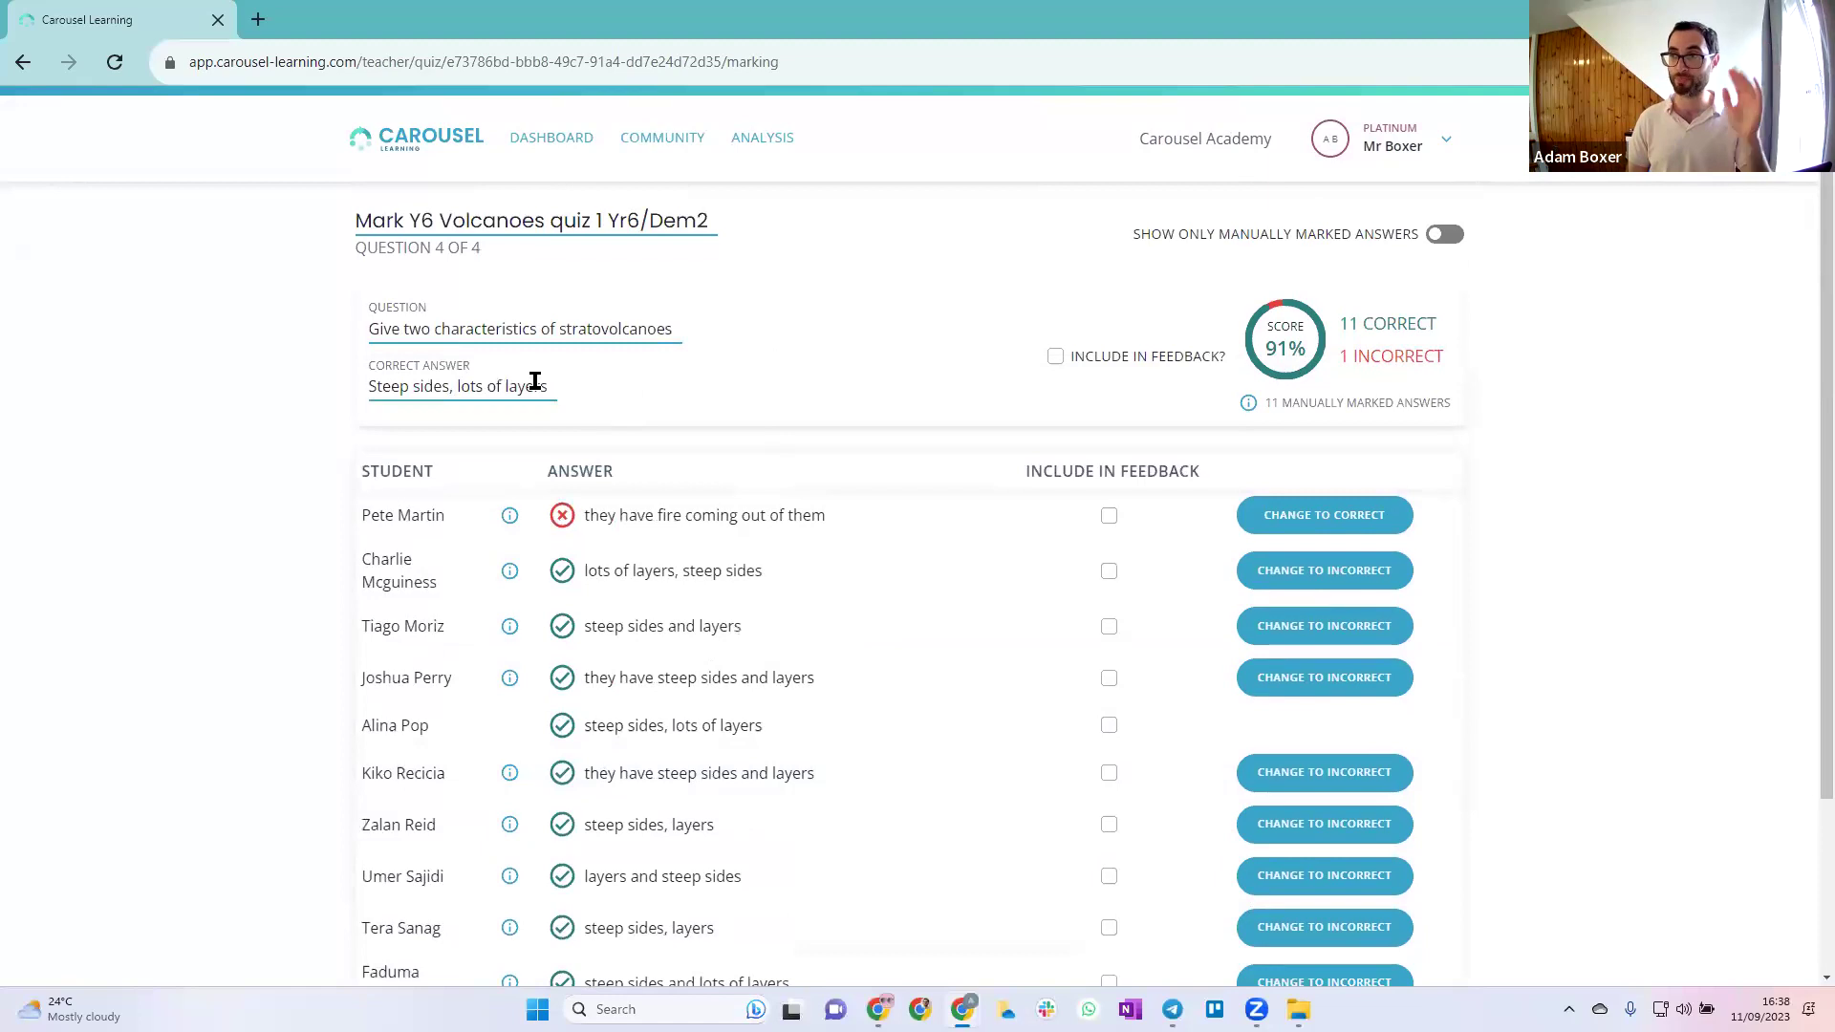
scroll(771, 463, "down", 2)
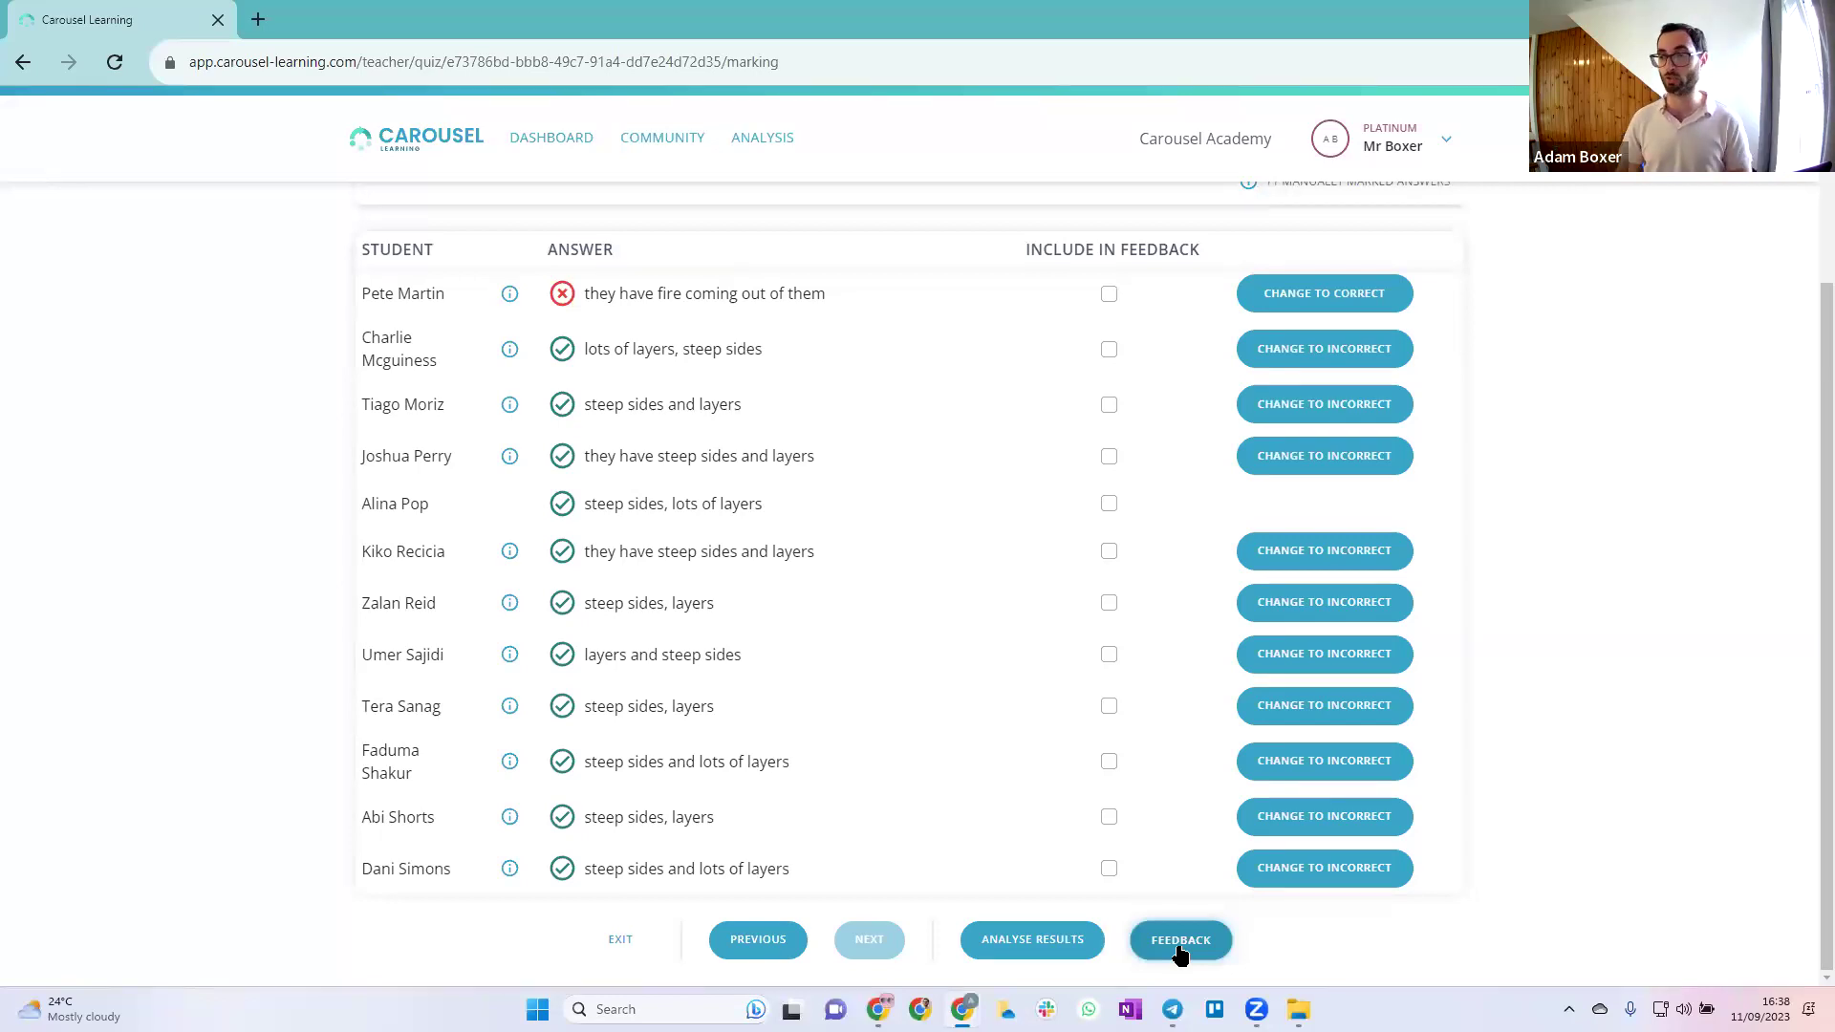
Open the class feedback report and check the average and top score figures
left_click(1181, 943)
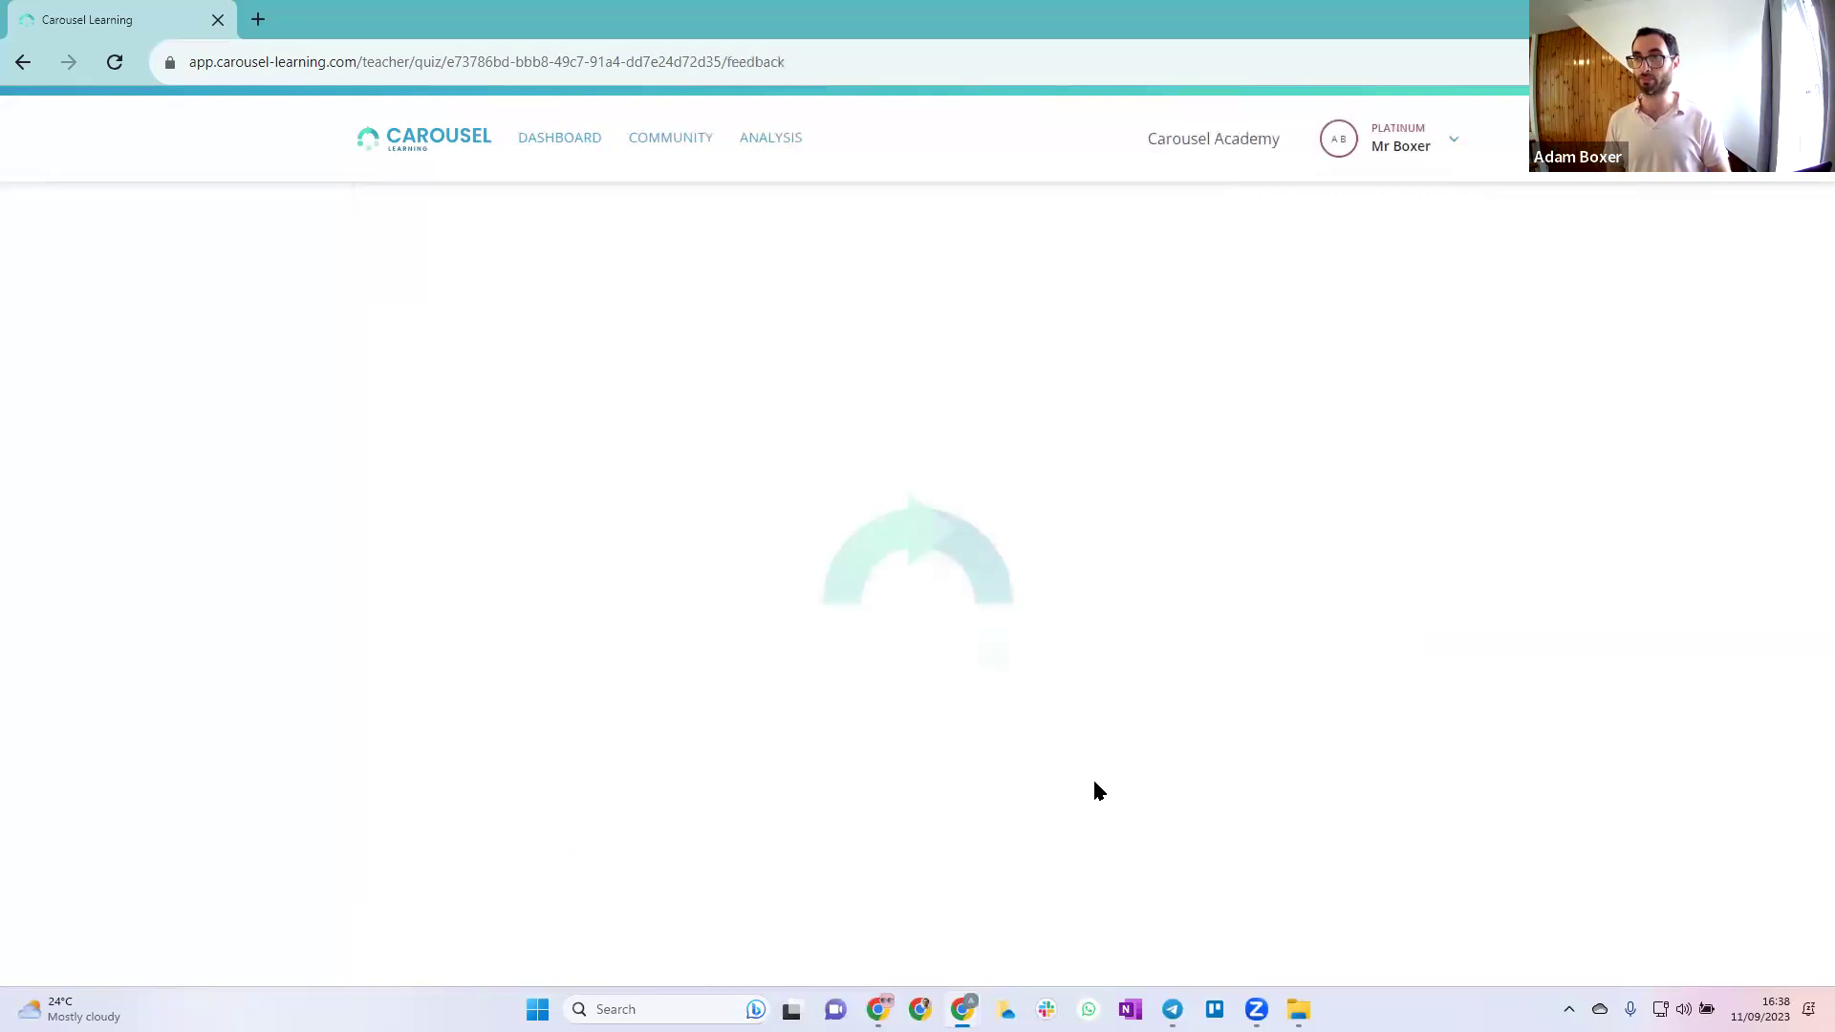
left_click_drag(295, 389, 578, 429)
left_click(578, 429)
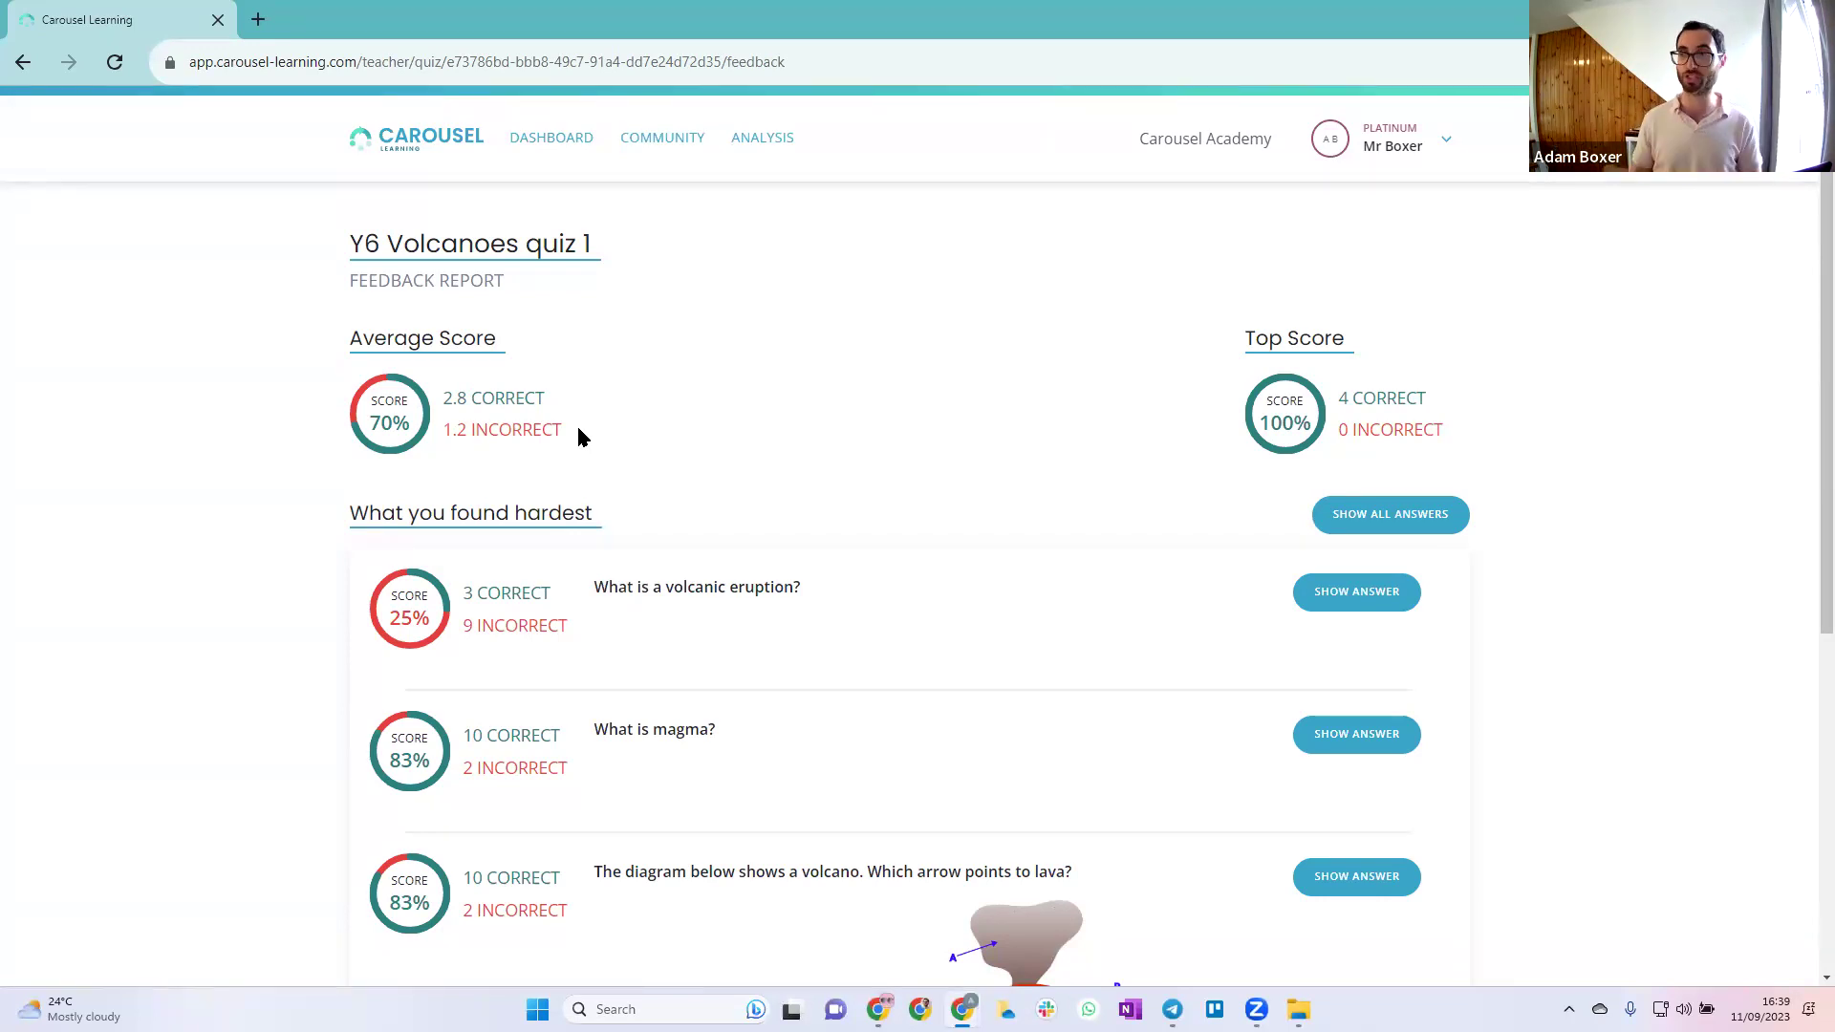
left_click_drag(1448, 385, 1290, 421)
left_click(1357, 425)
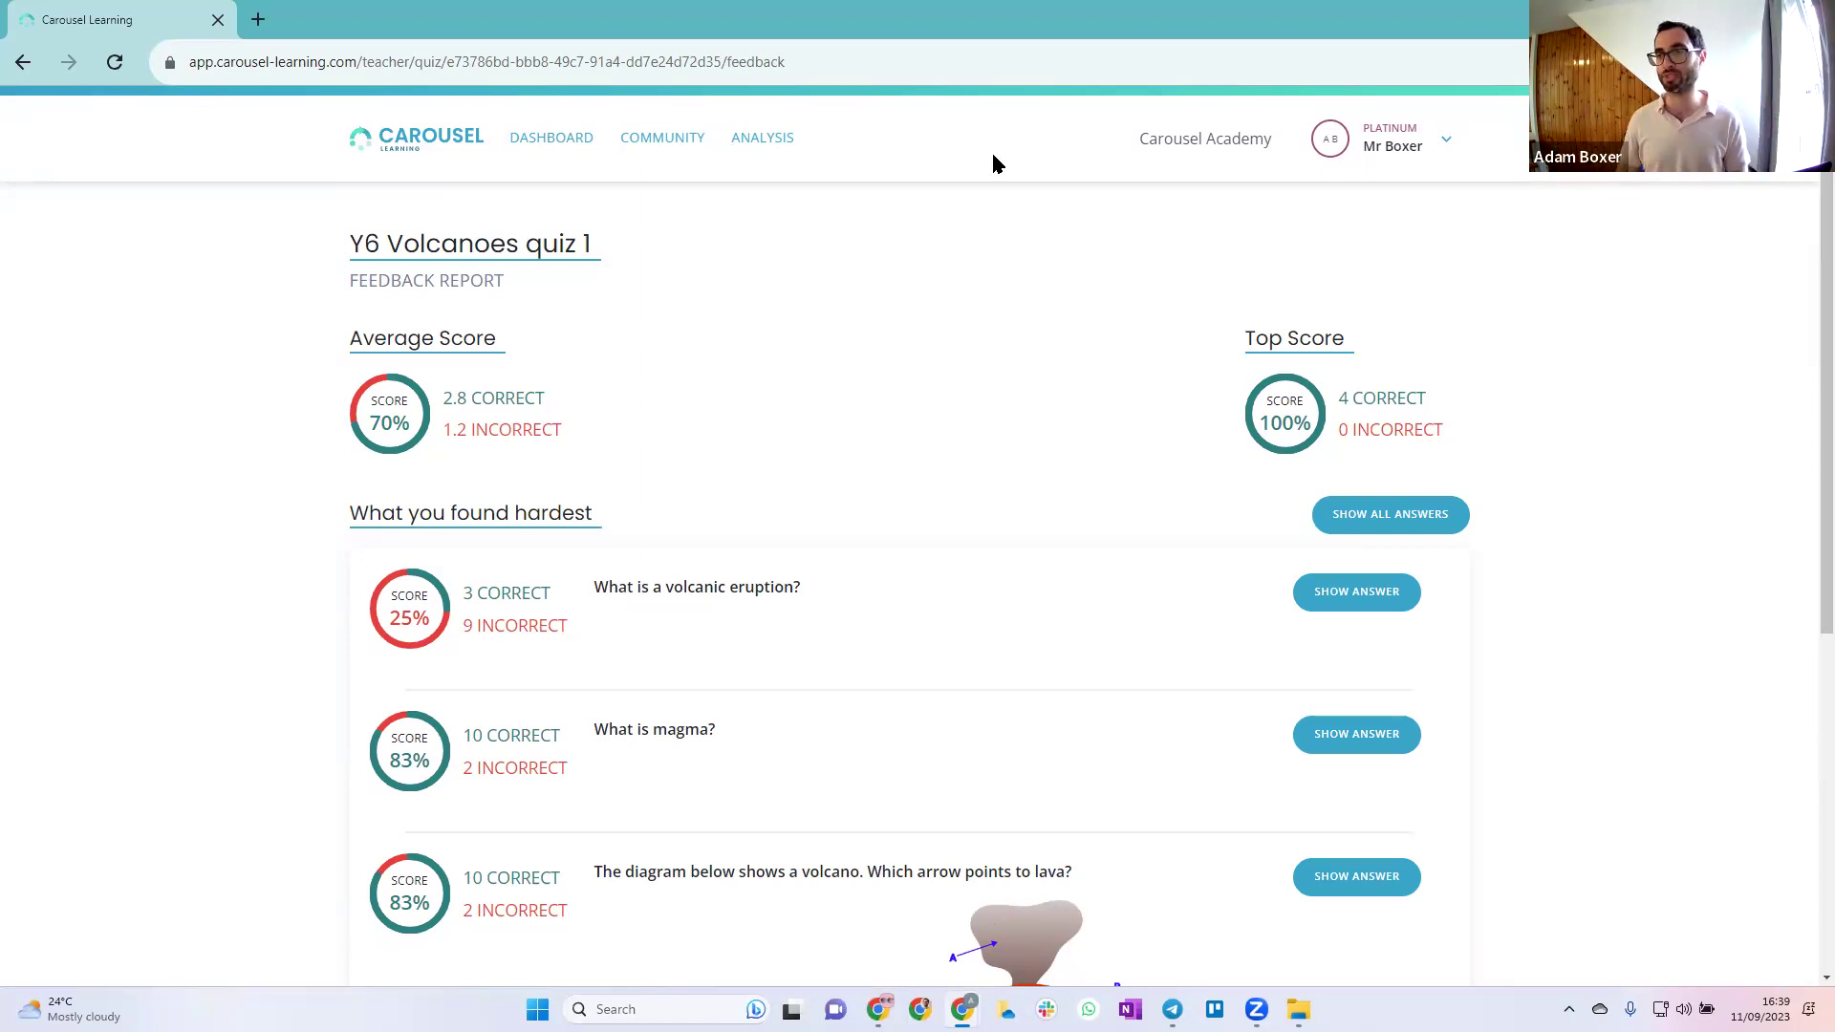
Scroll down the report to 'What I found interesting' for What is magma?
scroll(729, 472, "down", 2)
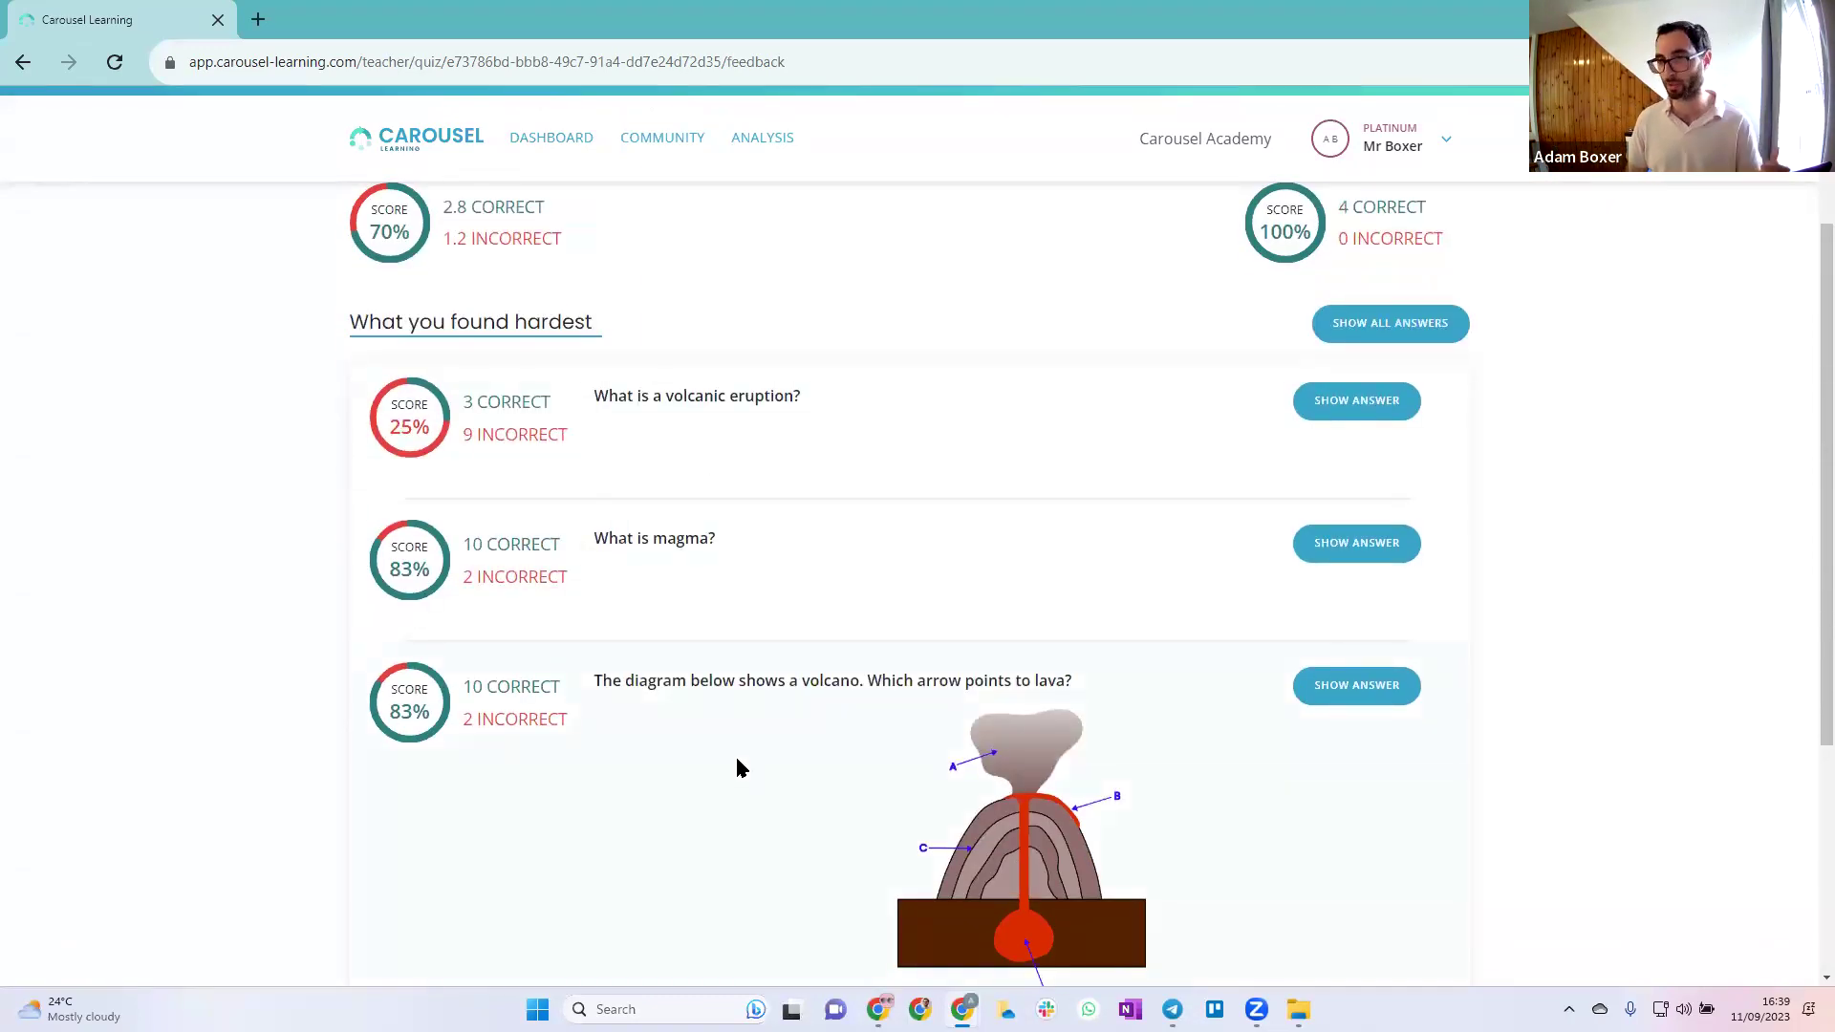
scroll(731, 770, "down", 4)
scroll(517, 621, "up", 6)
scroll(516, 621, "down", 1)
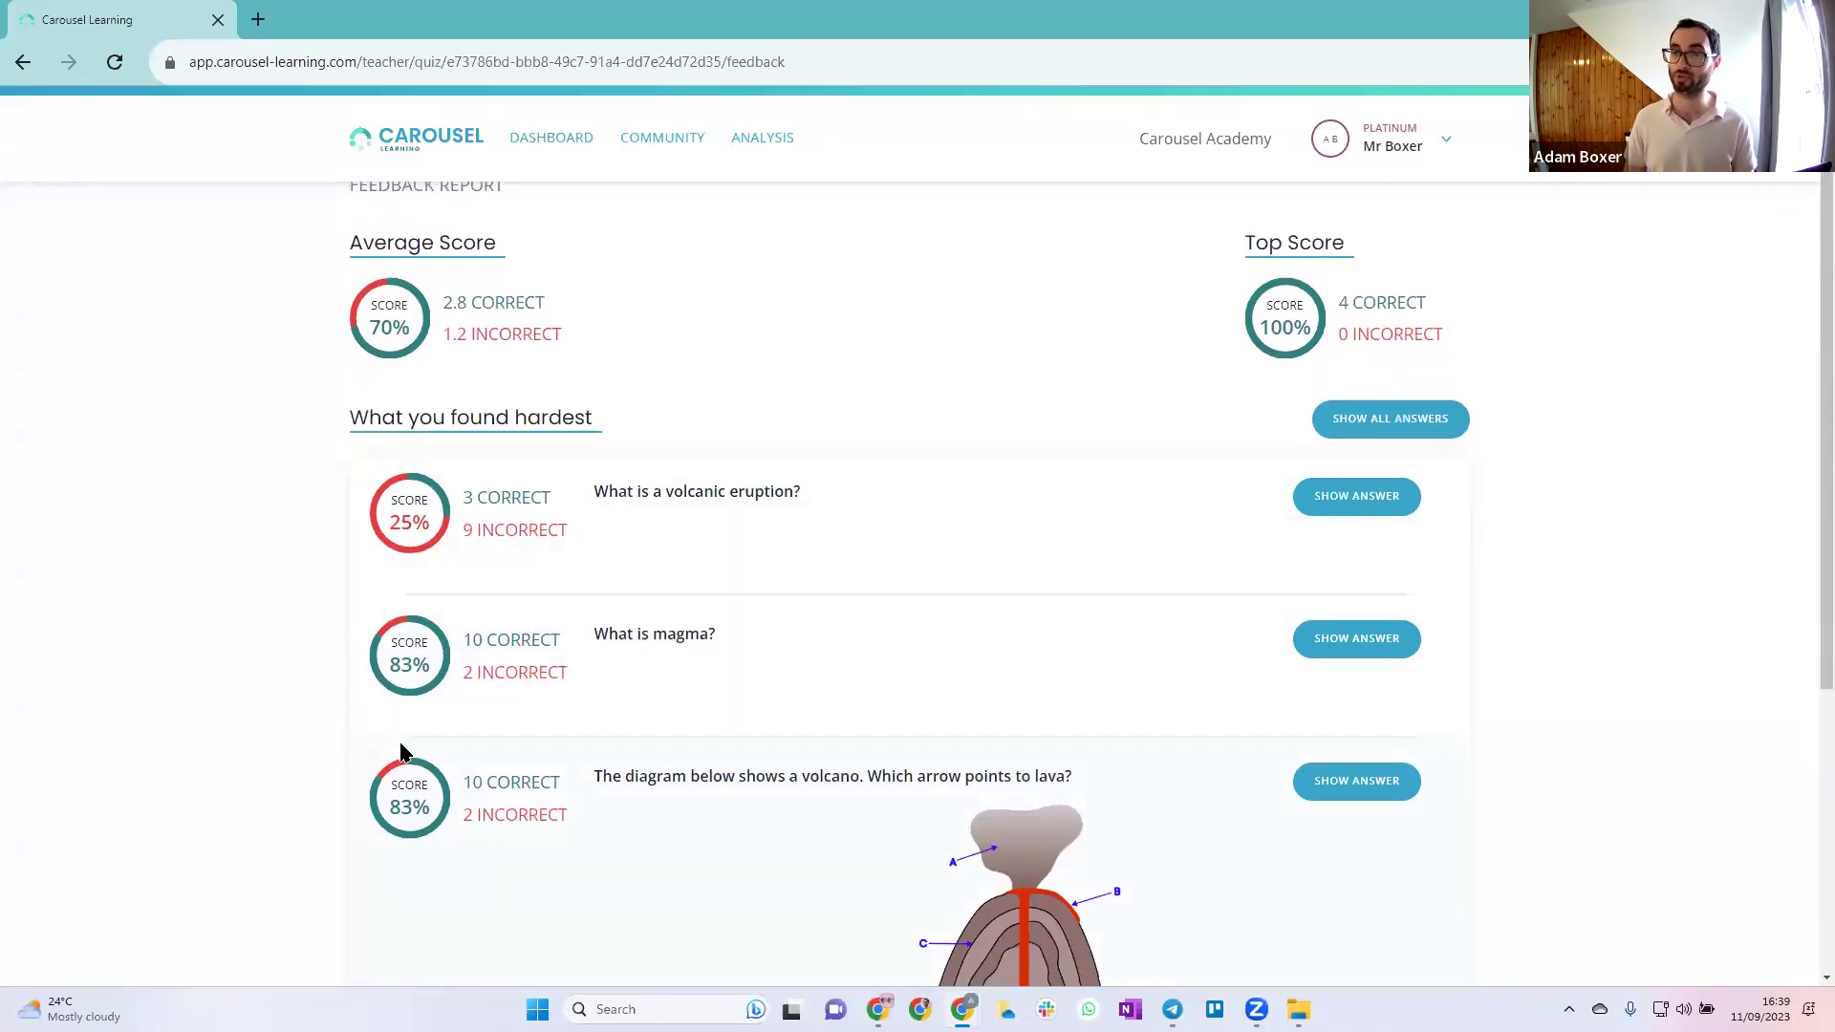
scroll(642, 779, "down", 2)
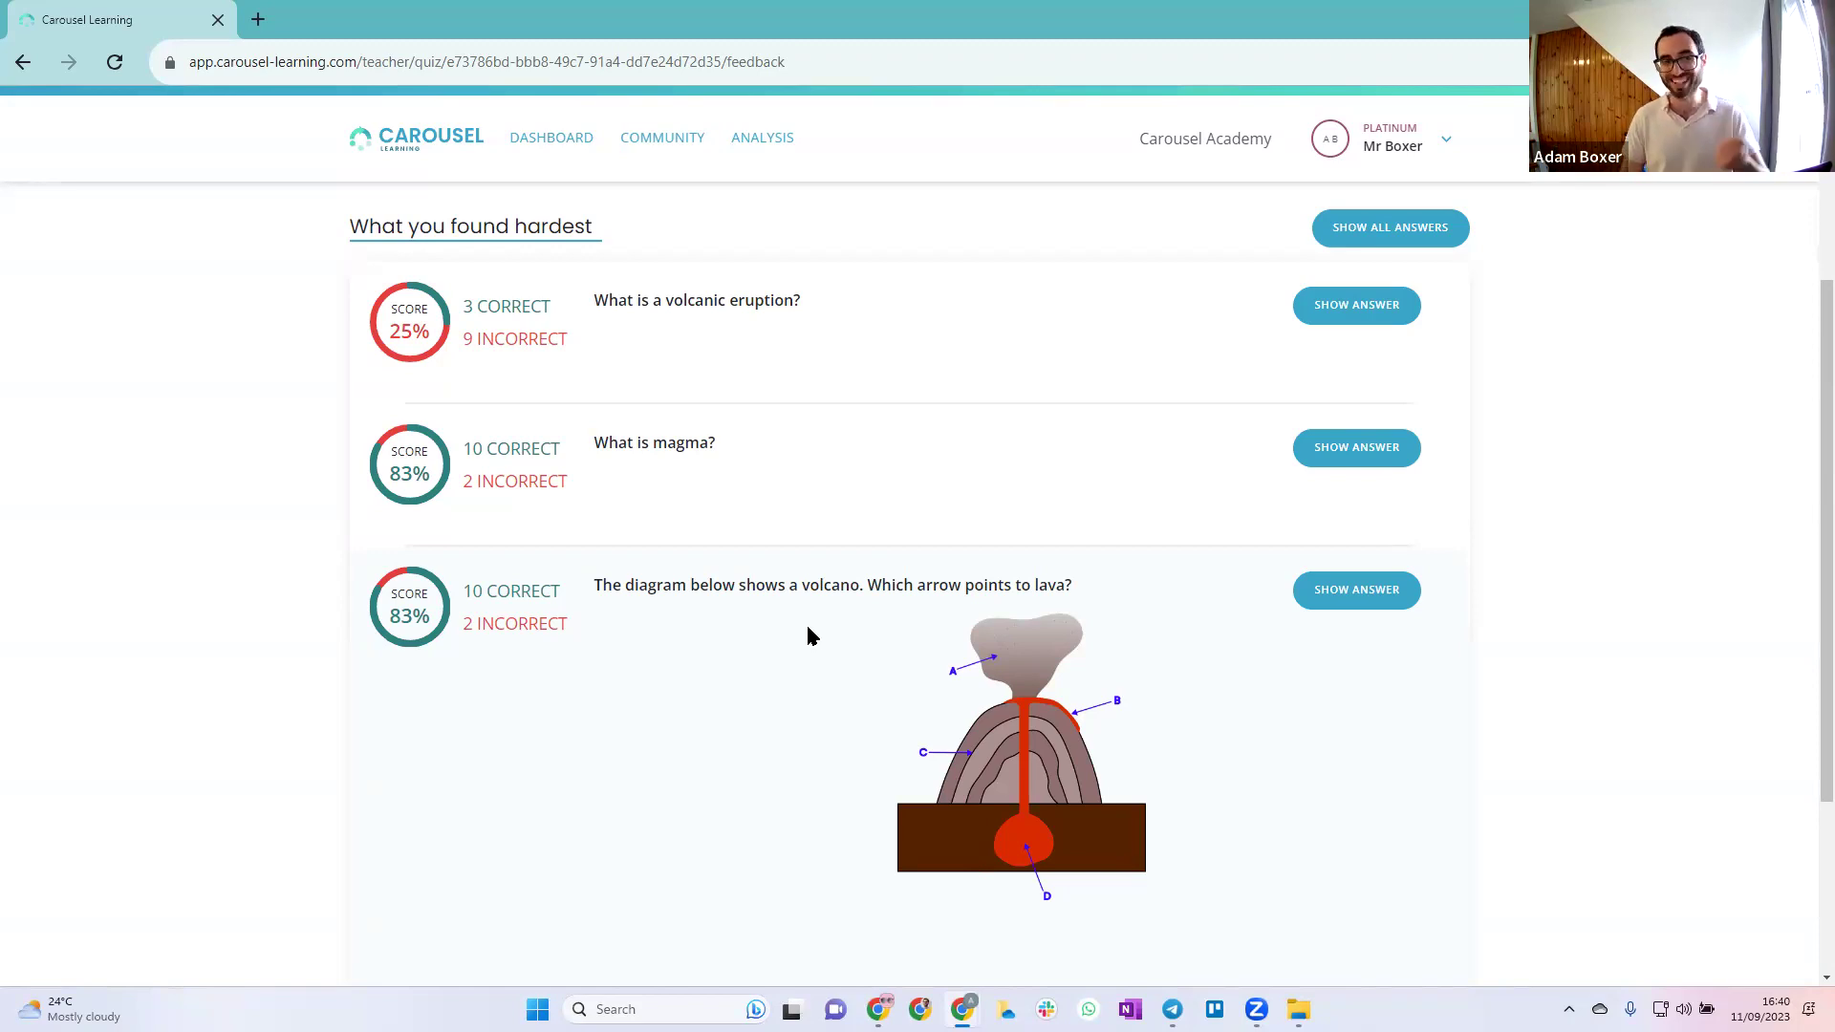
scroll(782, 631, "down", 3)
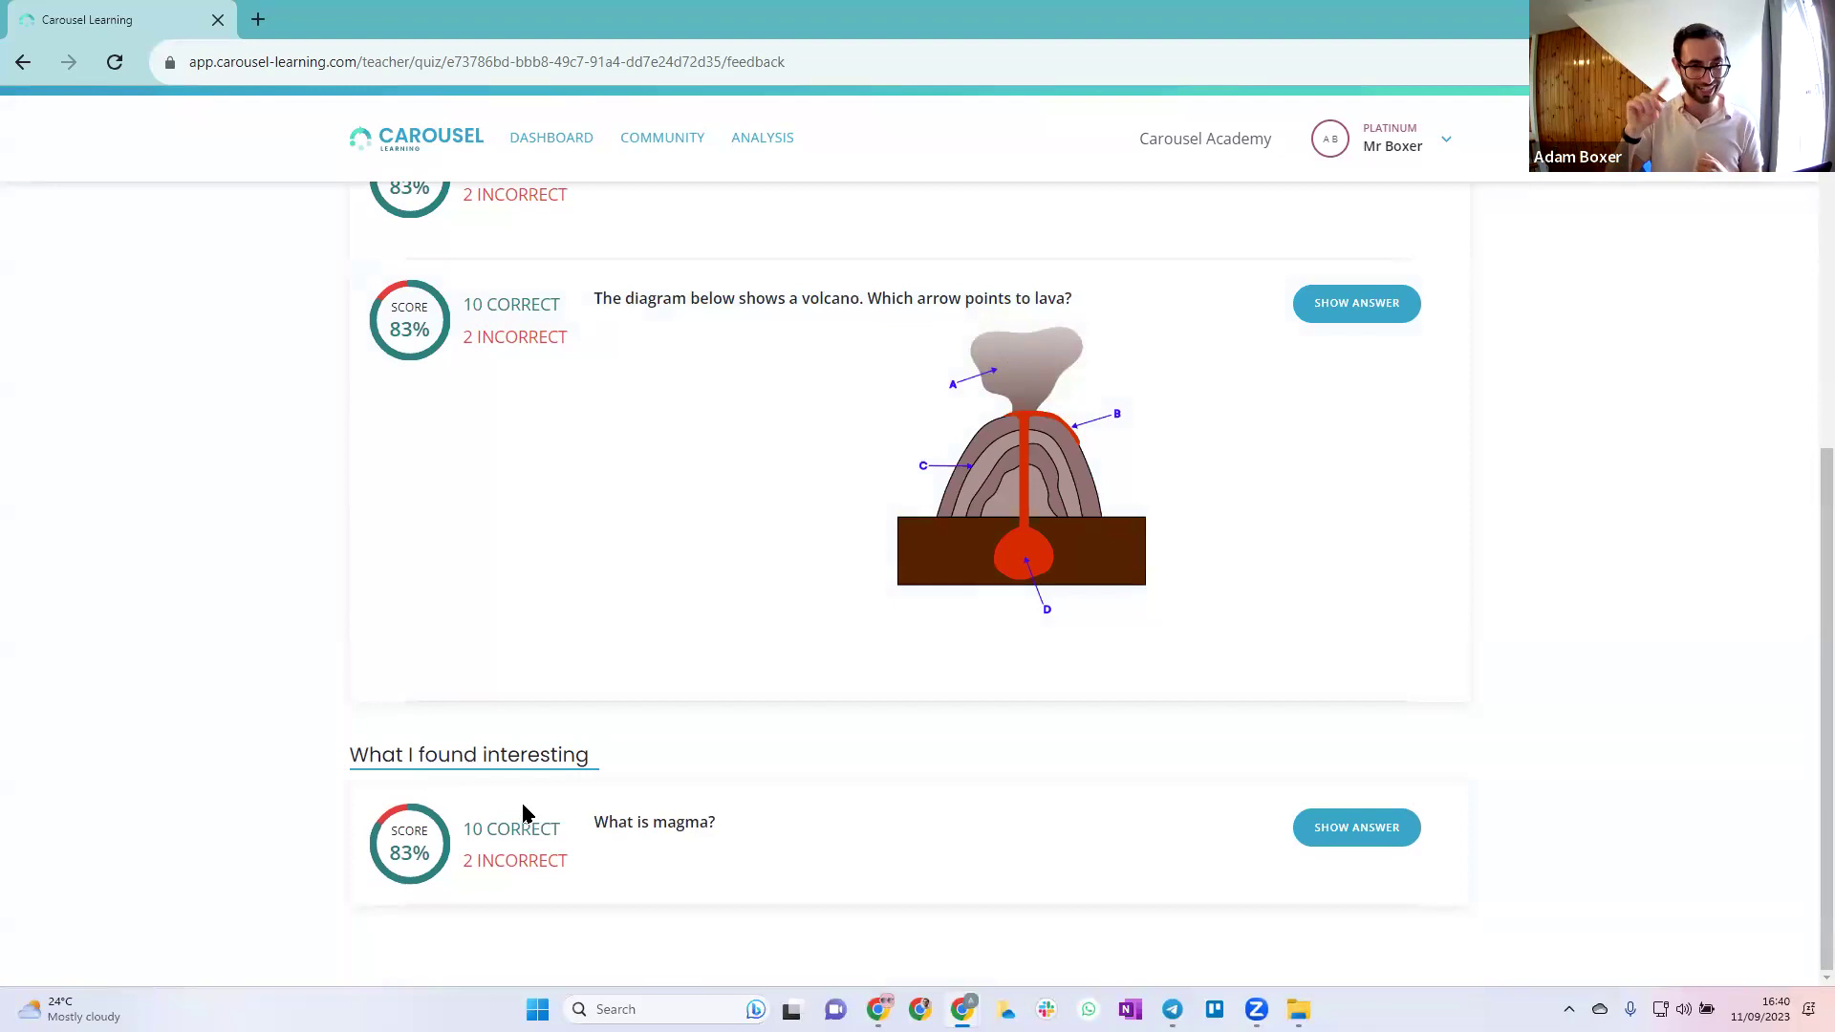
left_click(1401, 836)
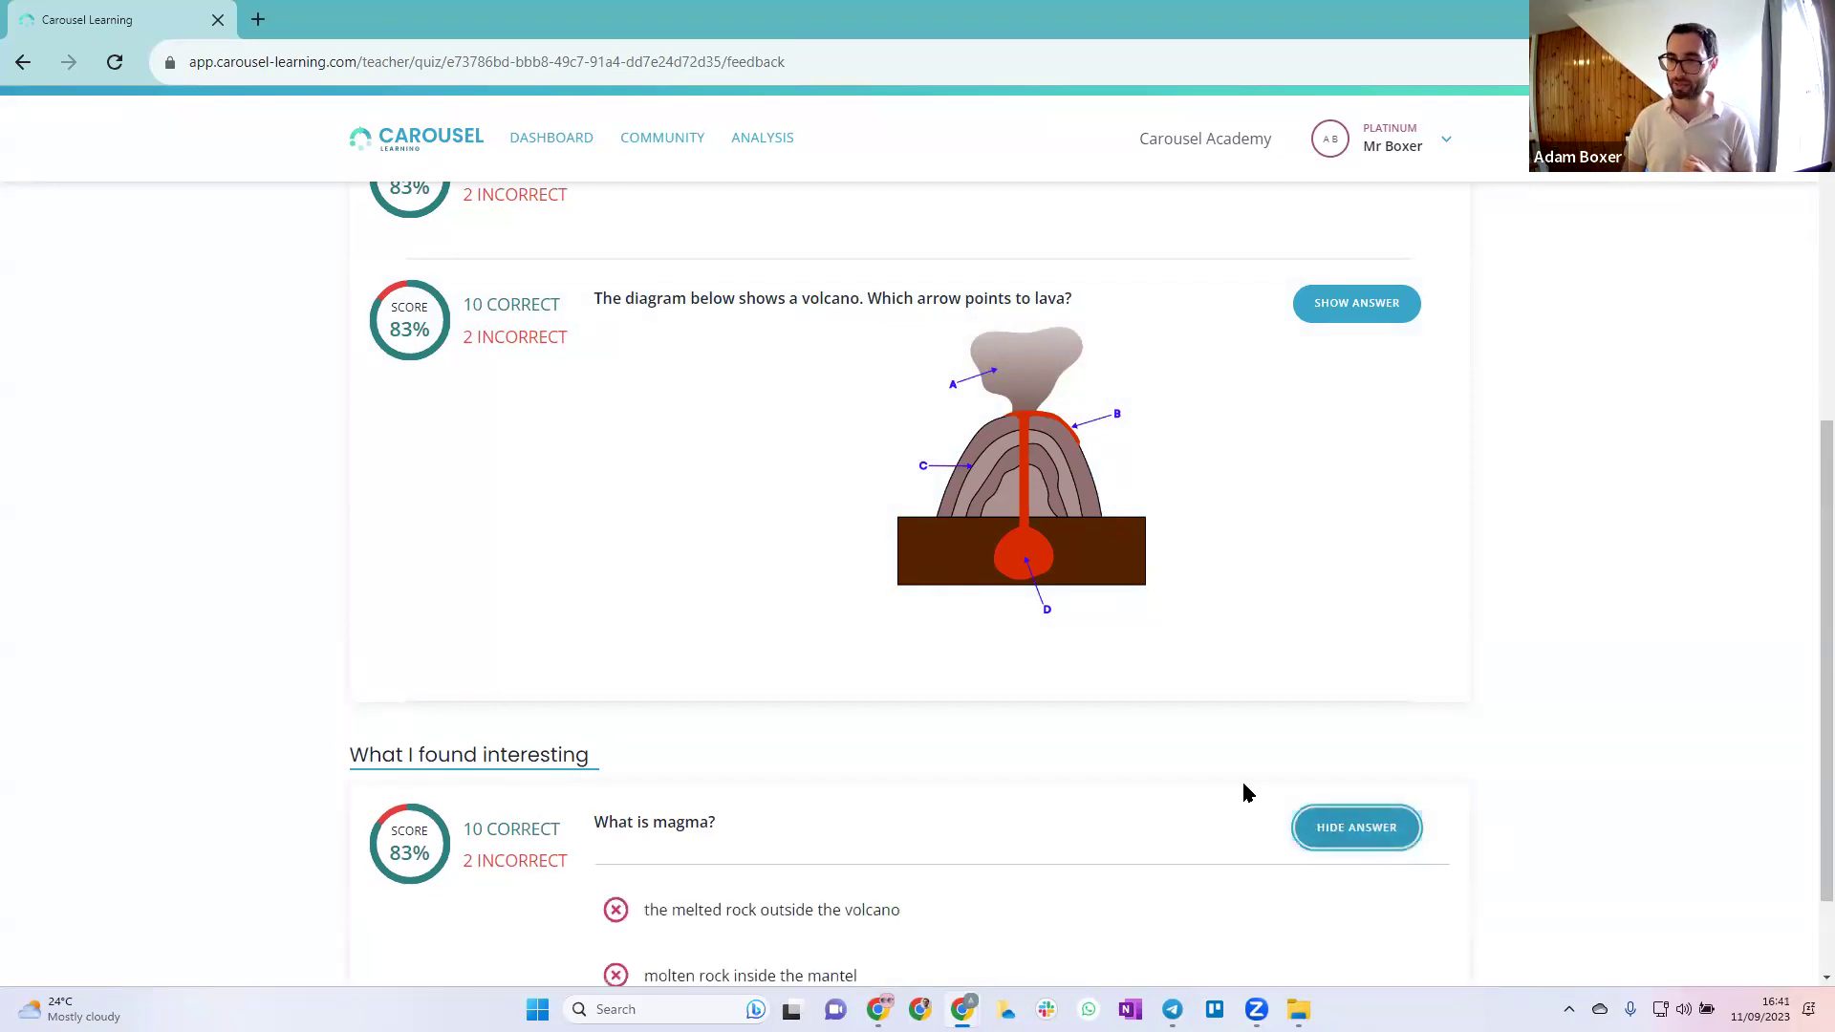
scroll(1417, 892, "down", 2)
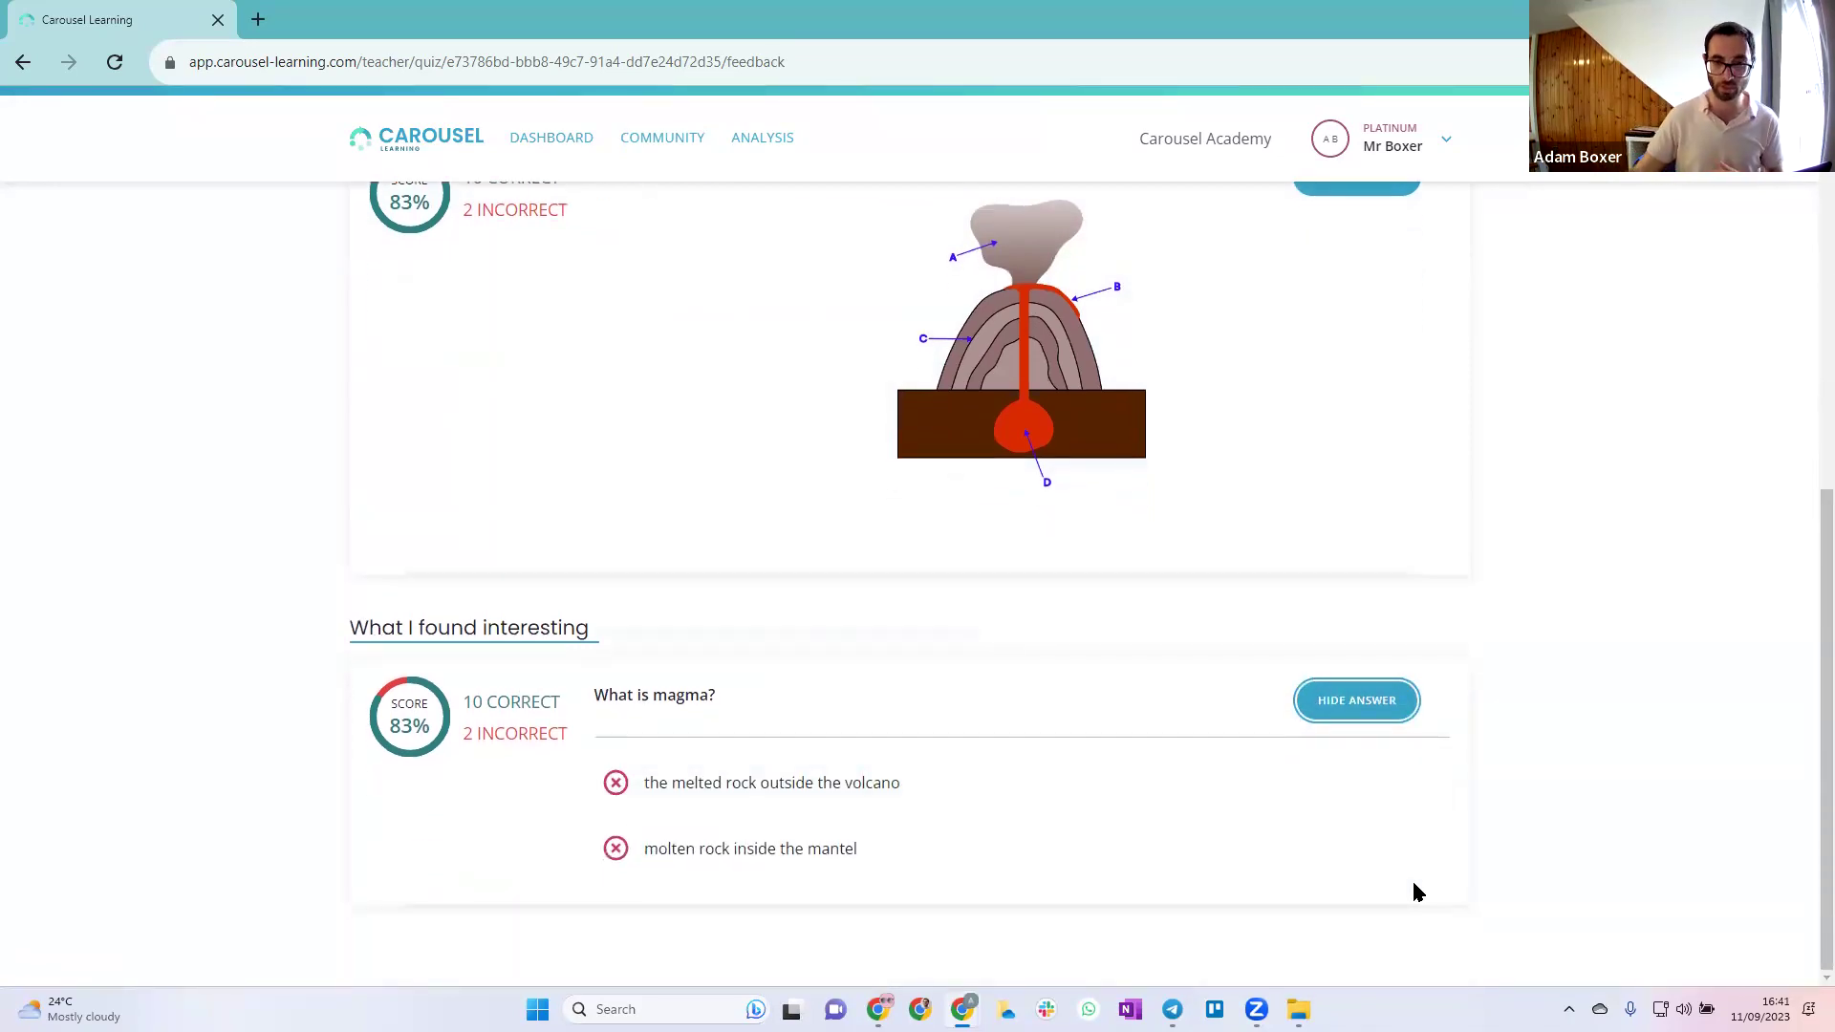
scroll(468, 393, "up", 4)
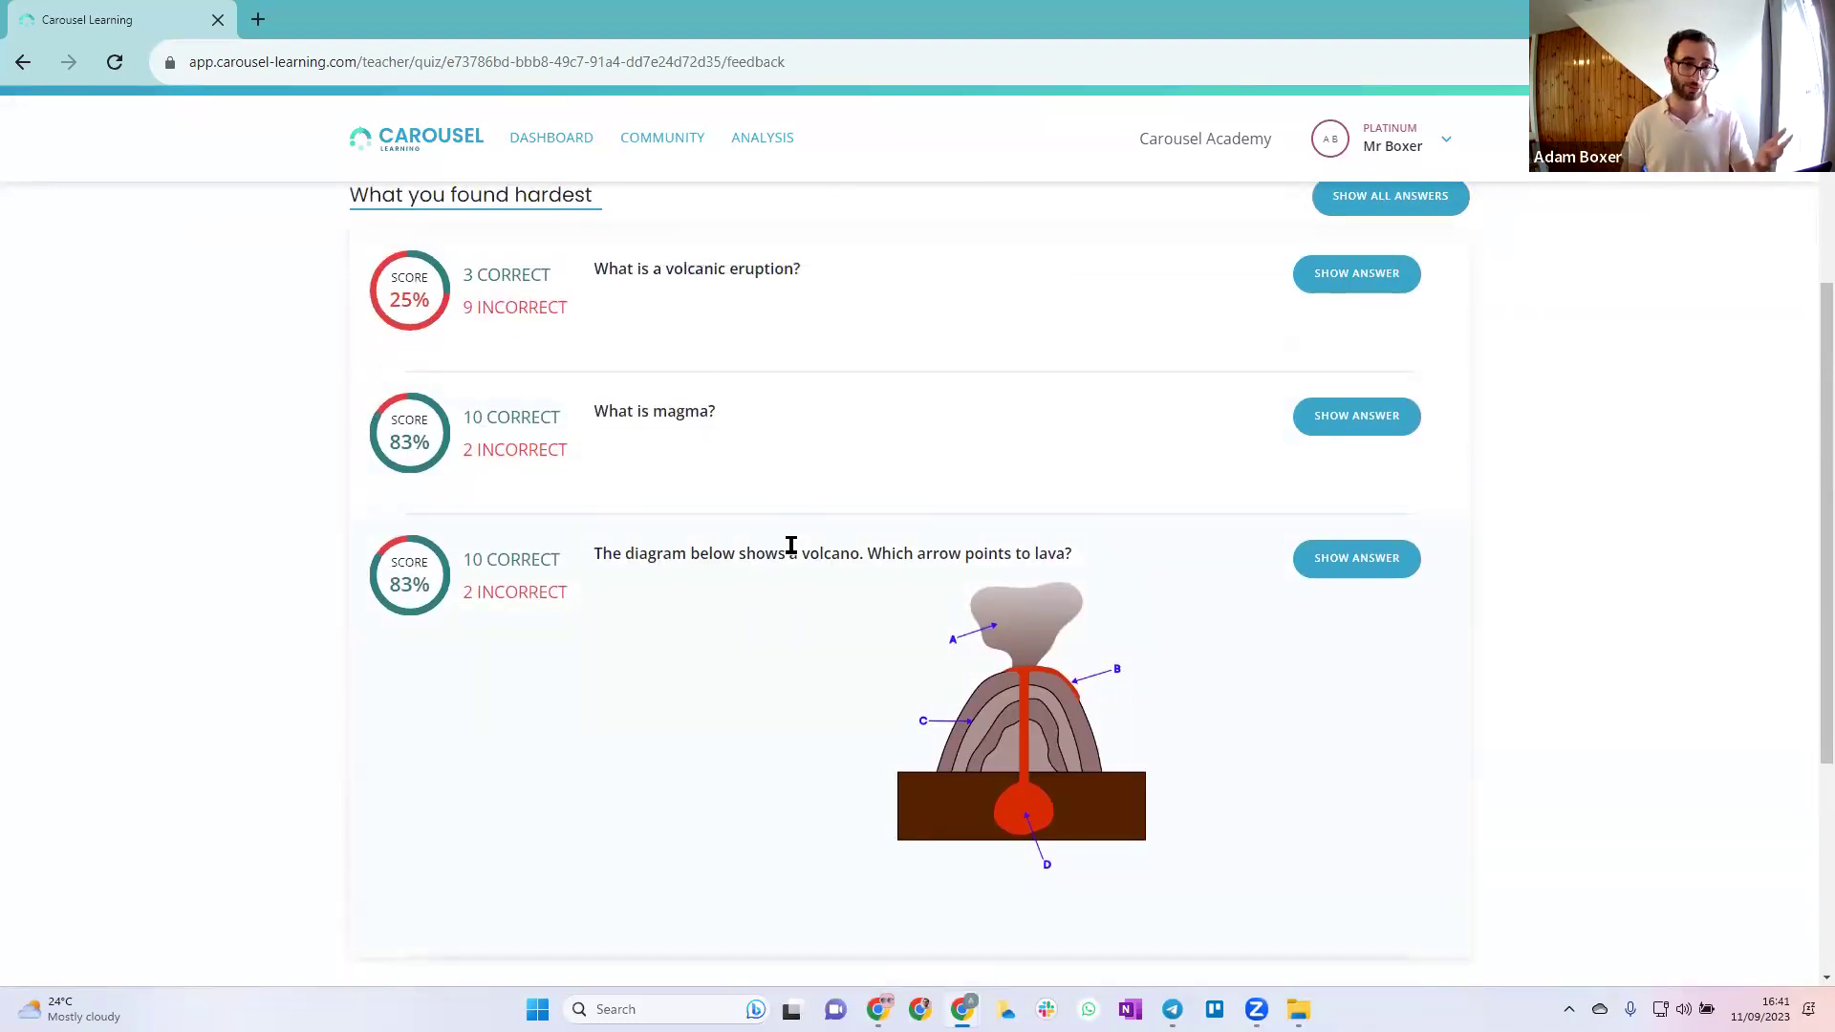
scroll(792, 563, "down", 4)
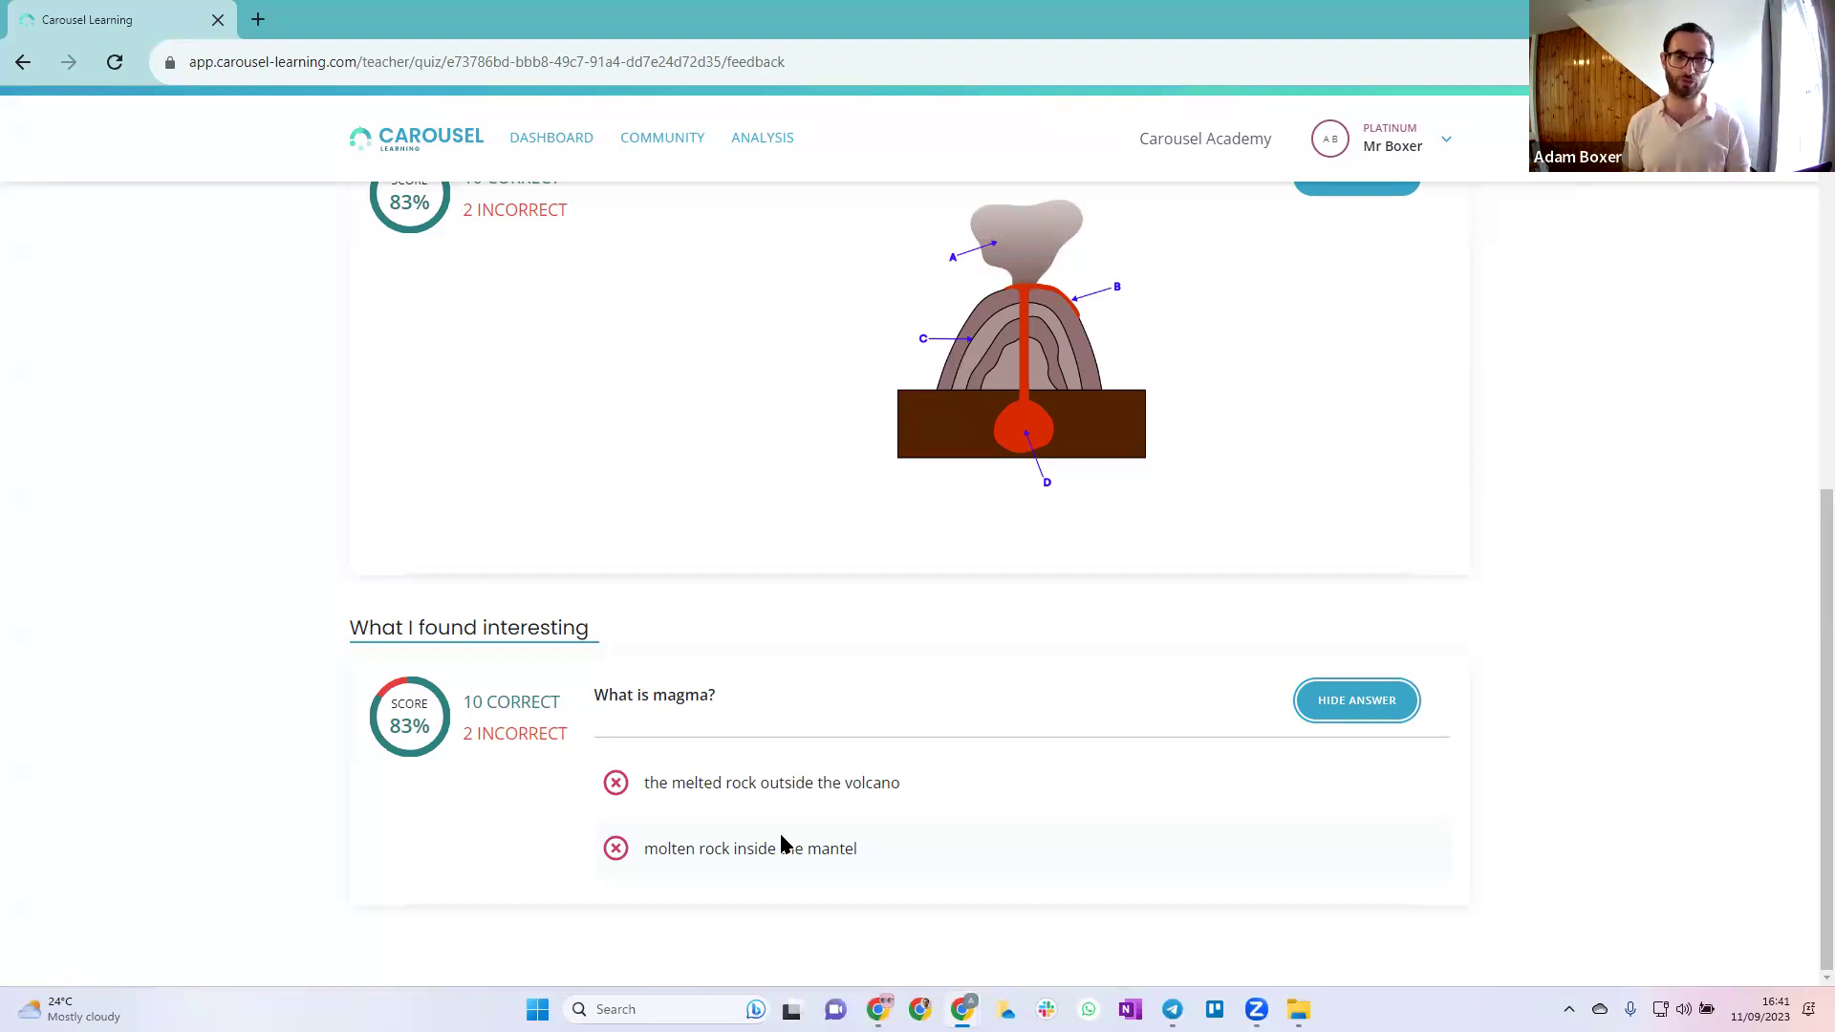
left_click_drag(902, 784, 551, 789)
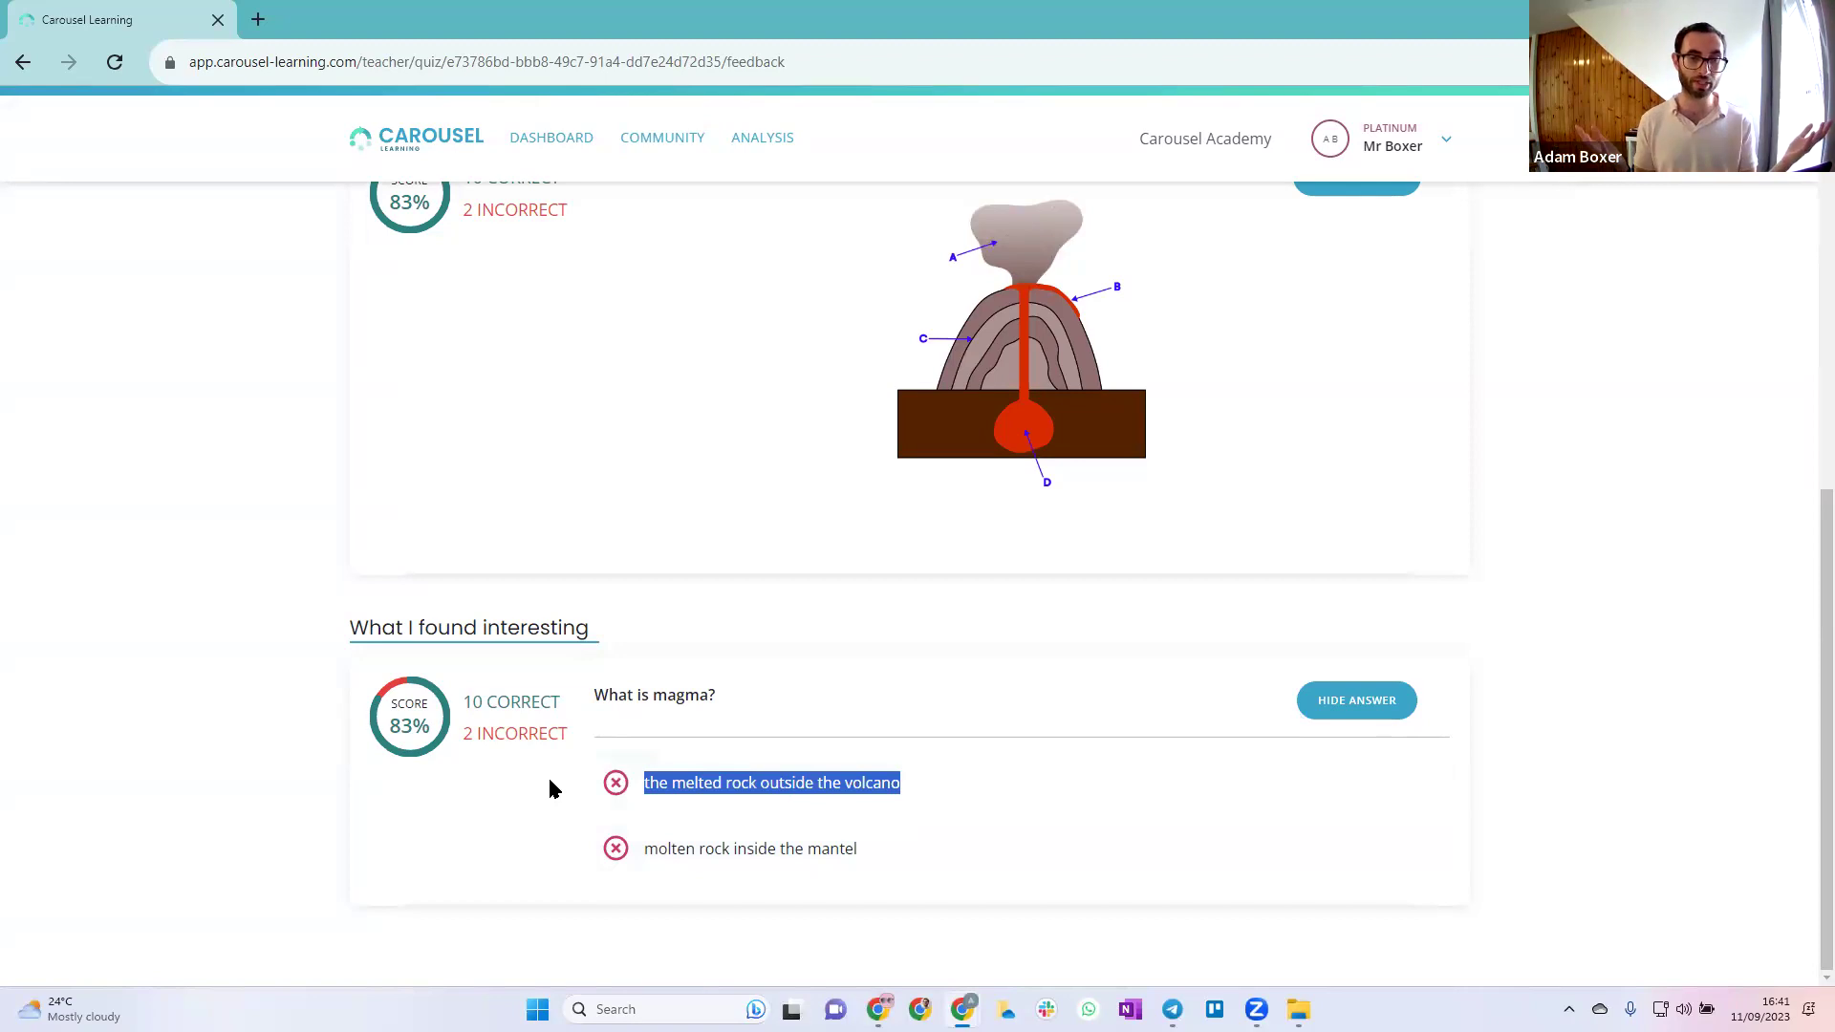
left_click(772, 770)
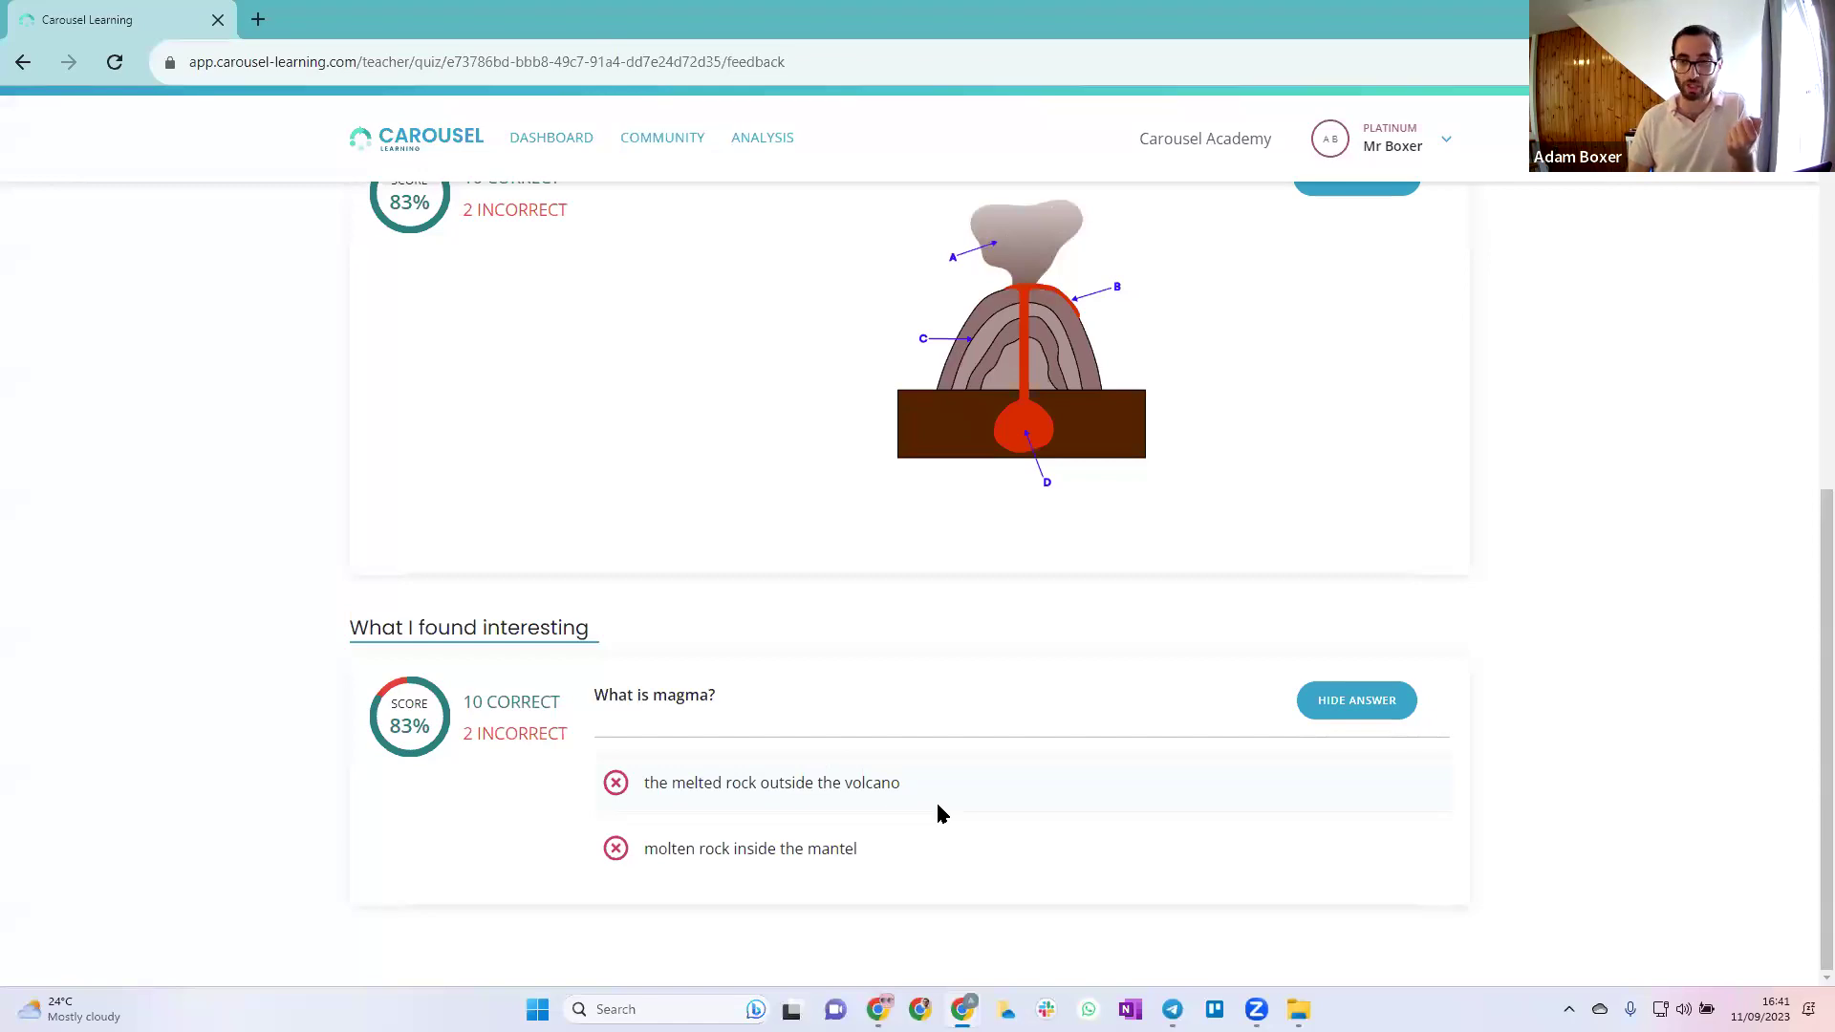
left_click_drag(904, 783, 622, 783)
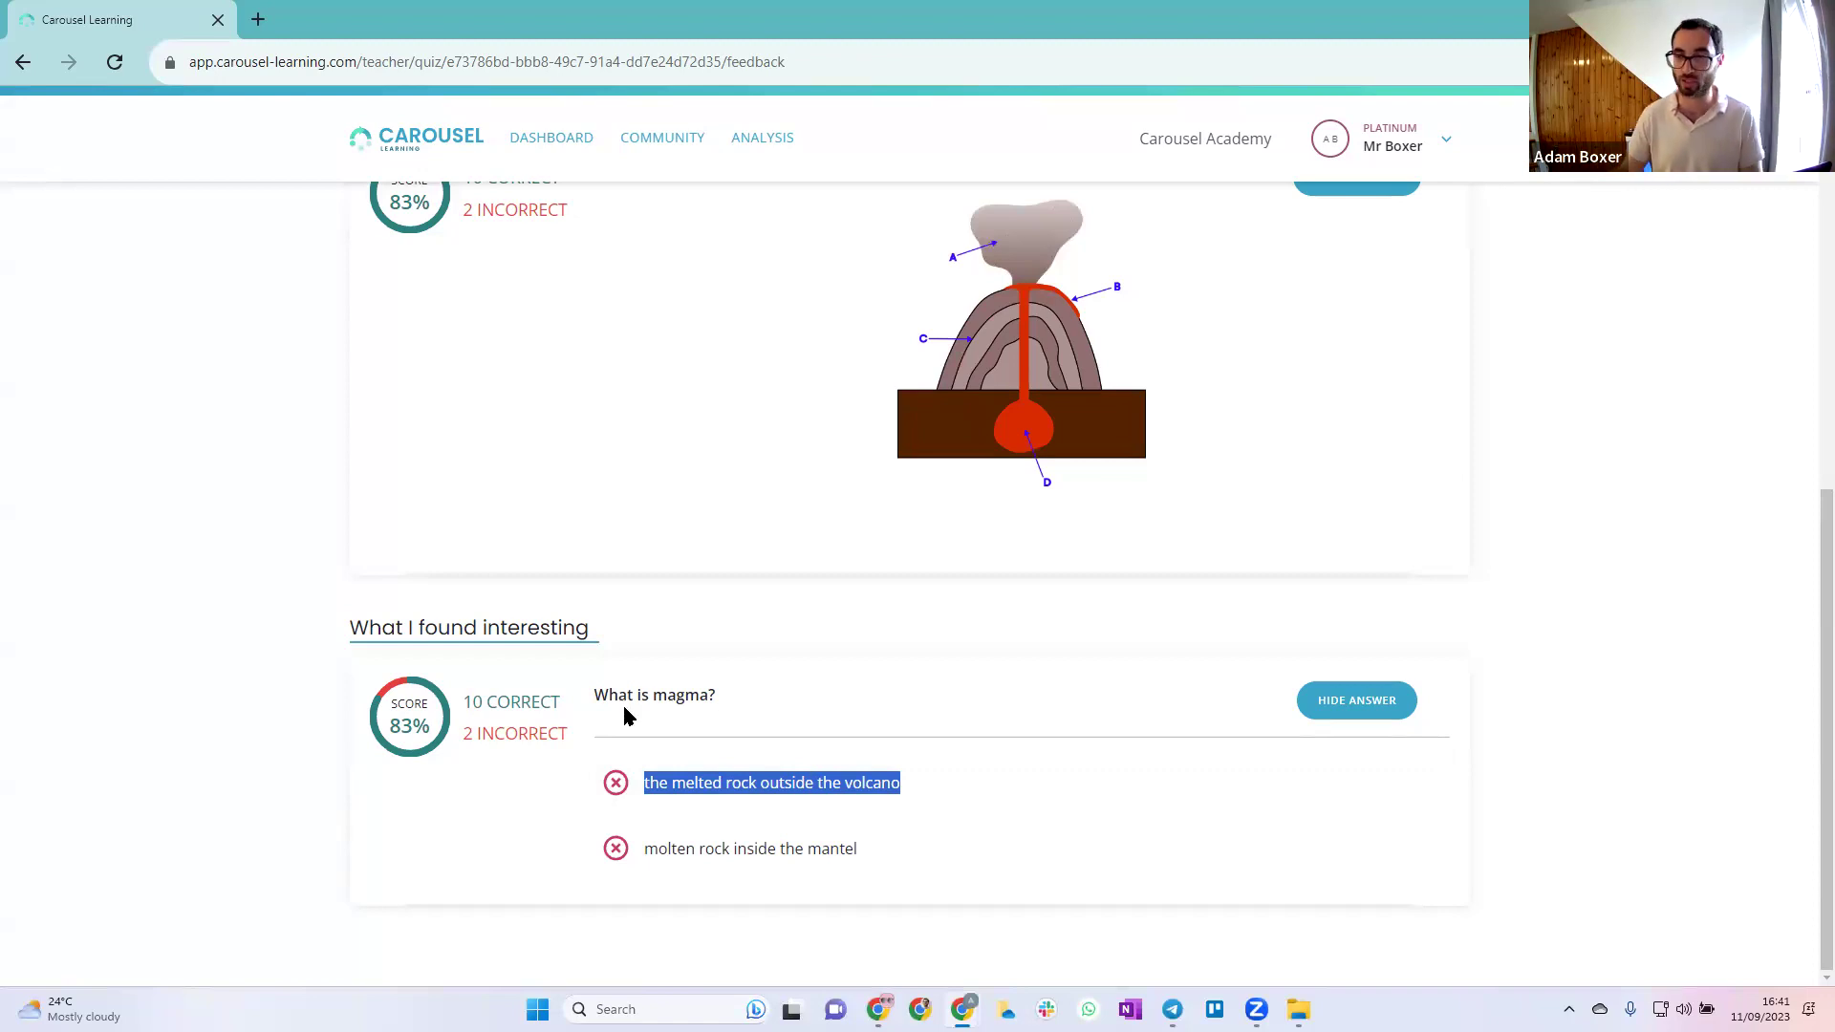
left_click(850, 854)
left_click_drag(870, 854, 561, 844)
left_click(778, 849)
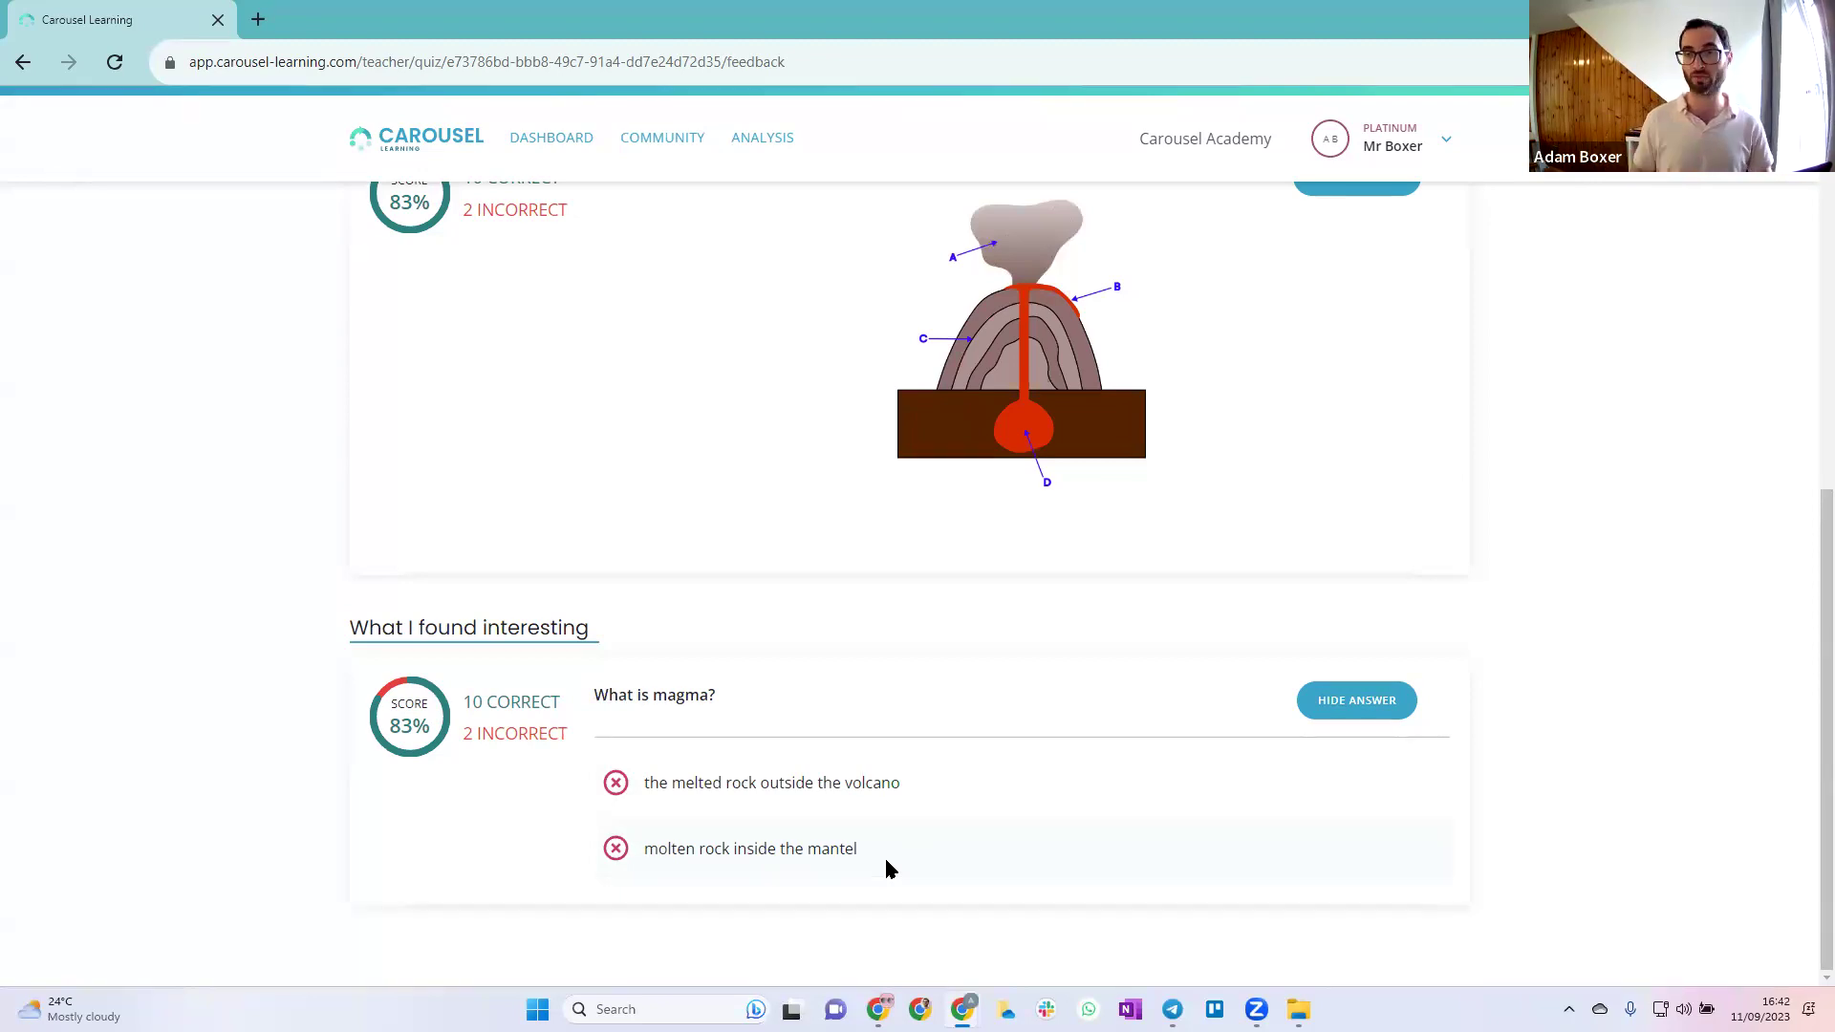
scroll(650, 471, "up", 5)
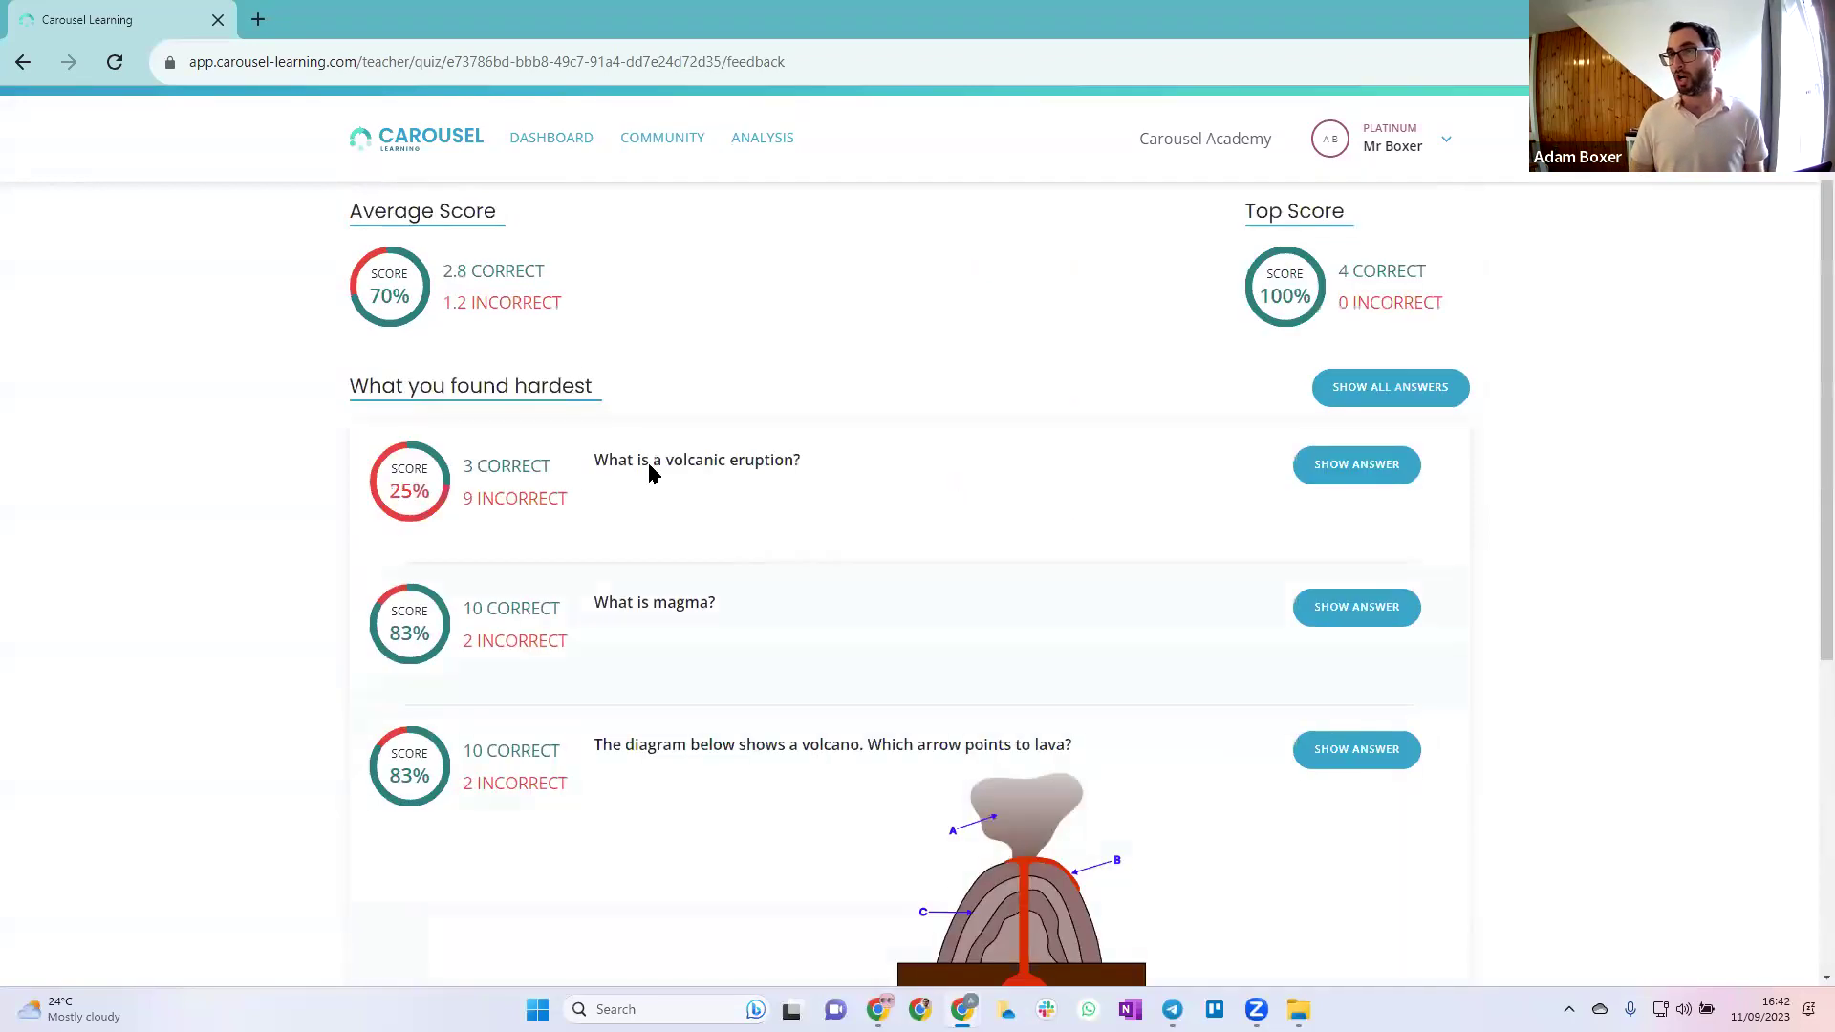
Filter the Analysis scores to Geography, Year 6, class Yr6/Dem2, with all quizzes selected
left_click(540, 140)
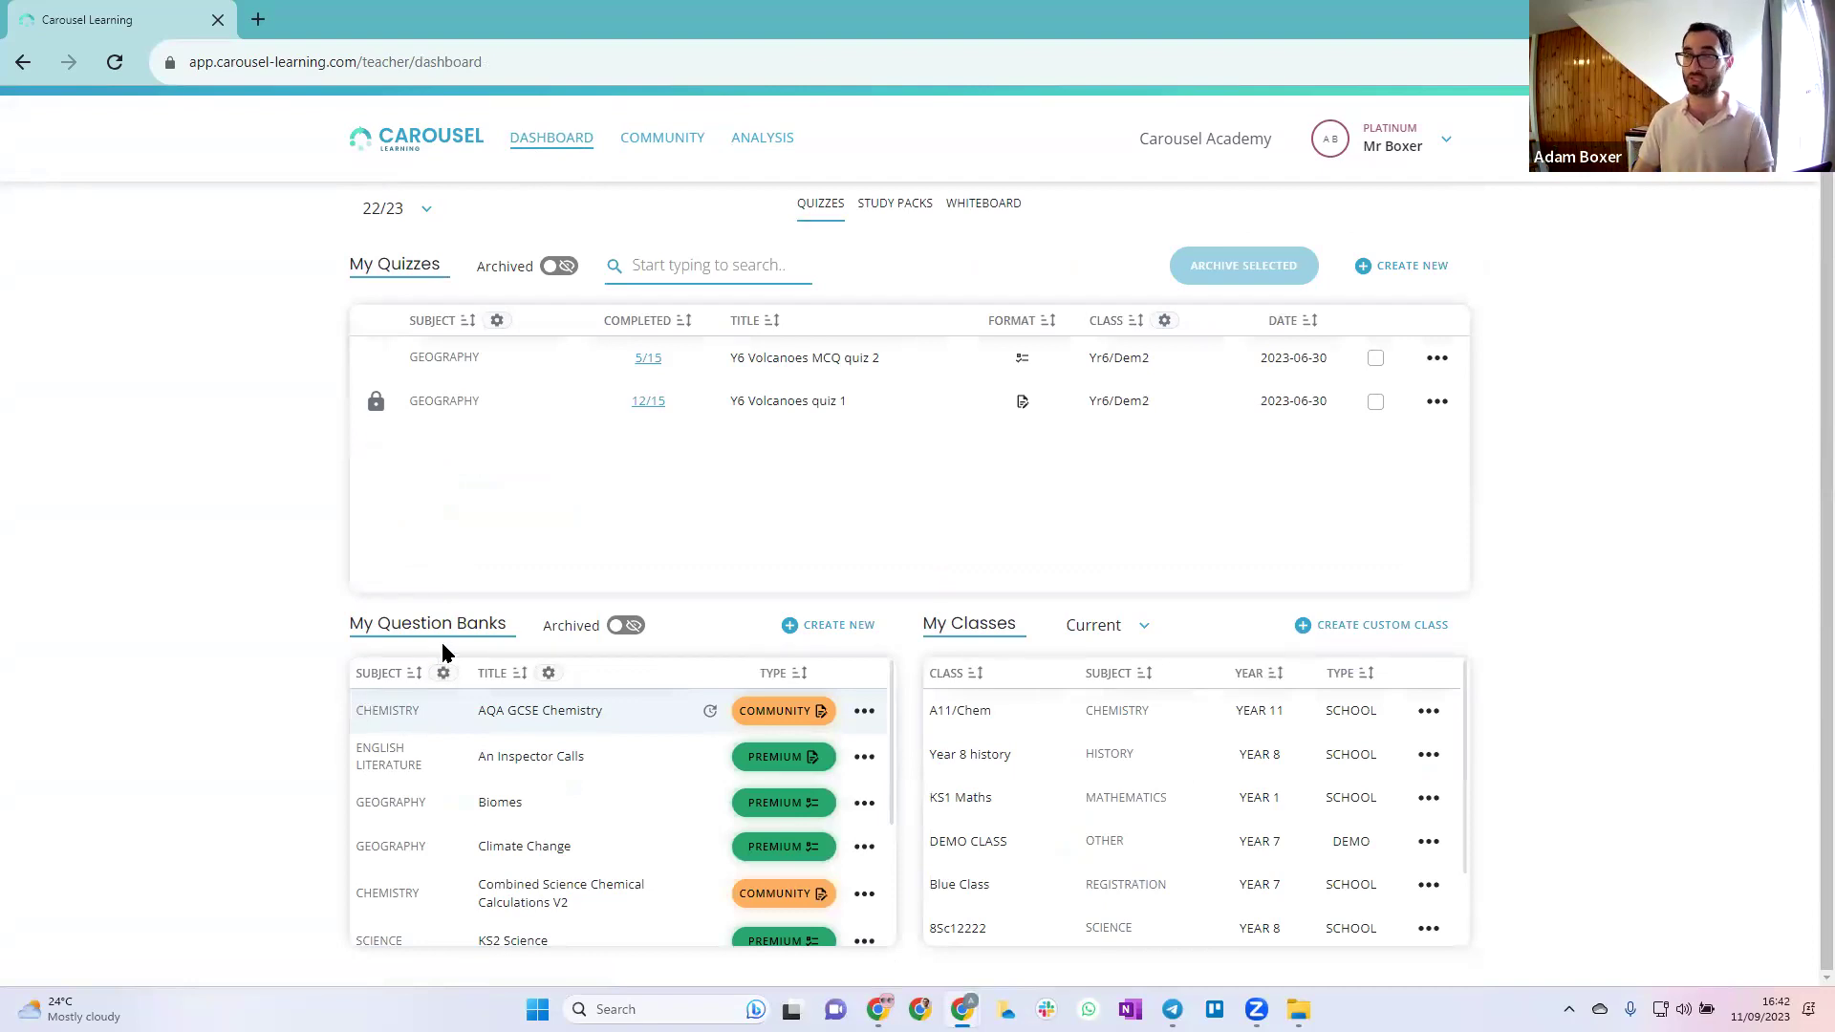
left_click(770, 144)
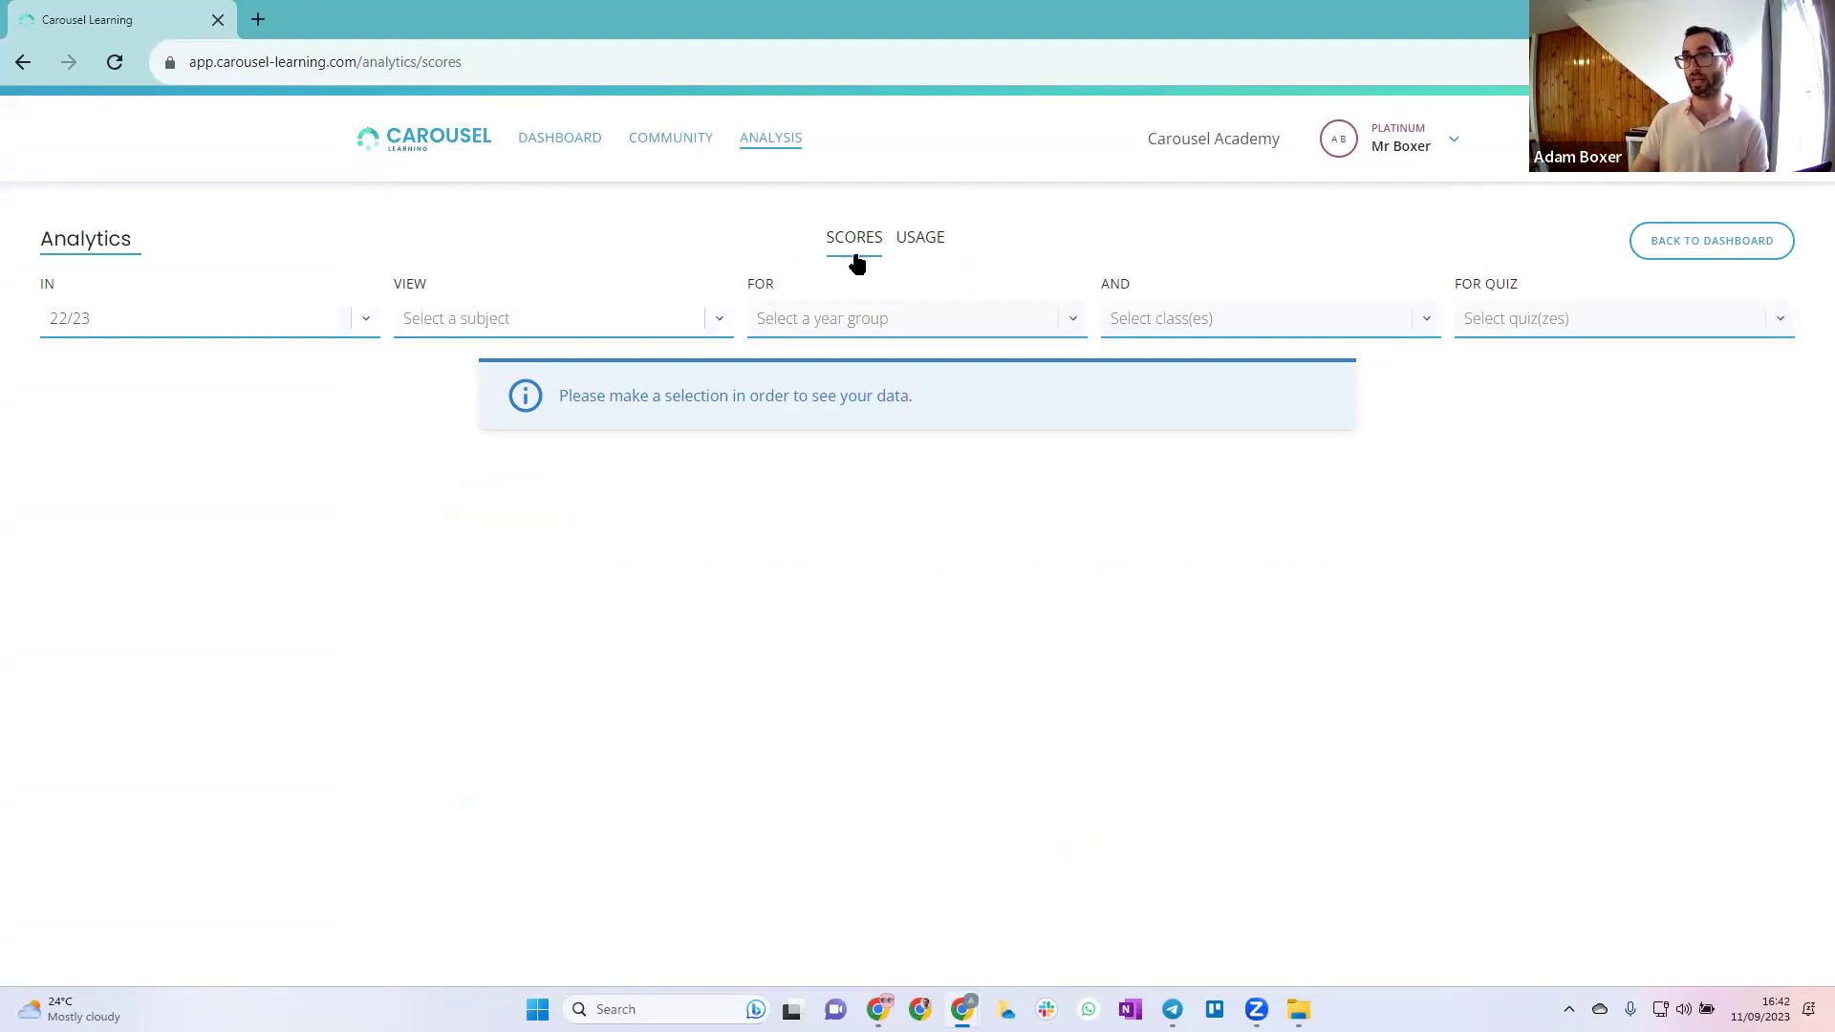
left_click(550, 325)
scroll(589, 525, "down", 1)
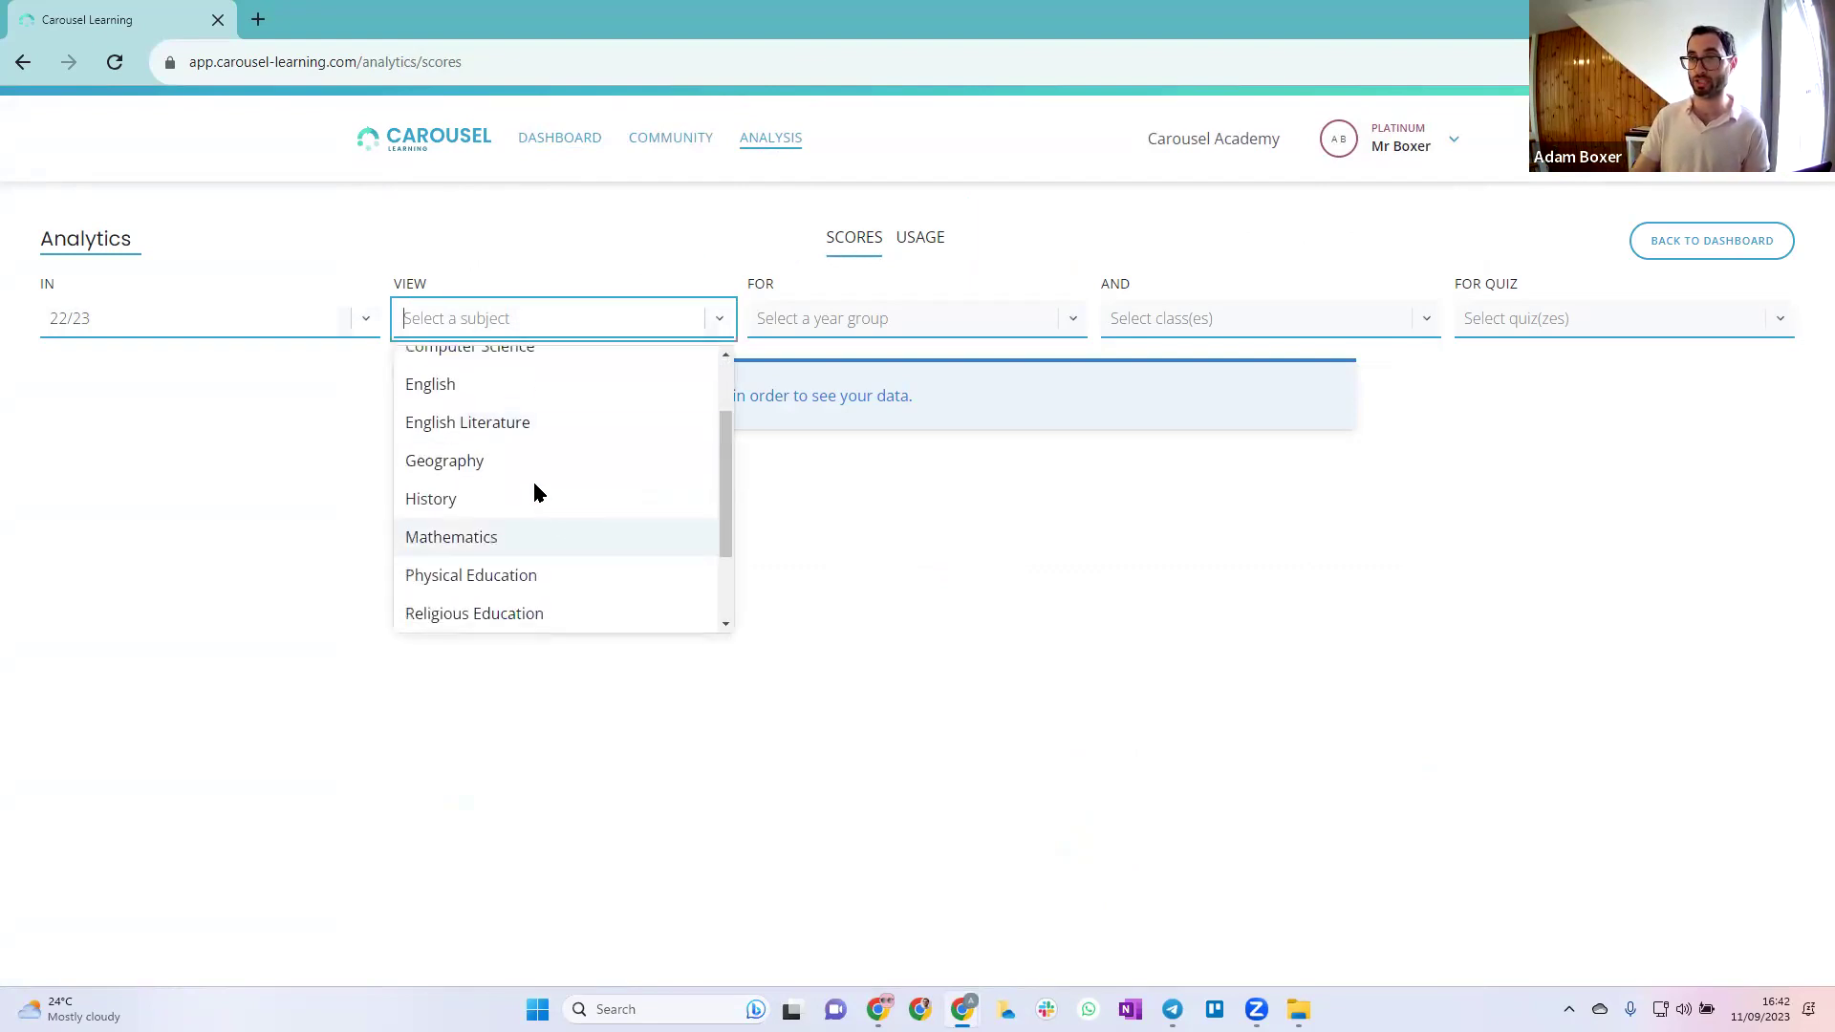
left_click(533, 468)
left_click(863, 322)
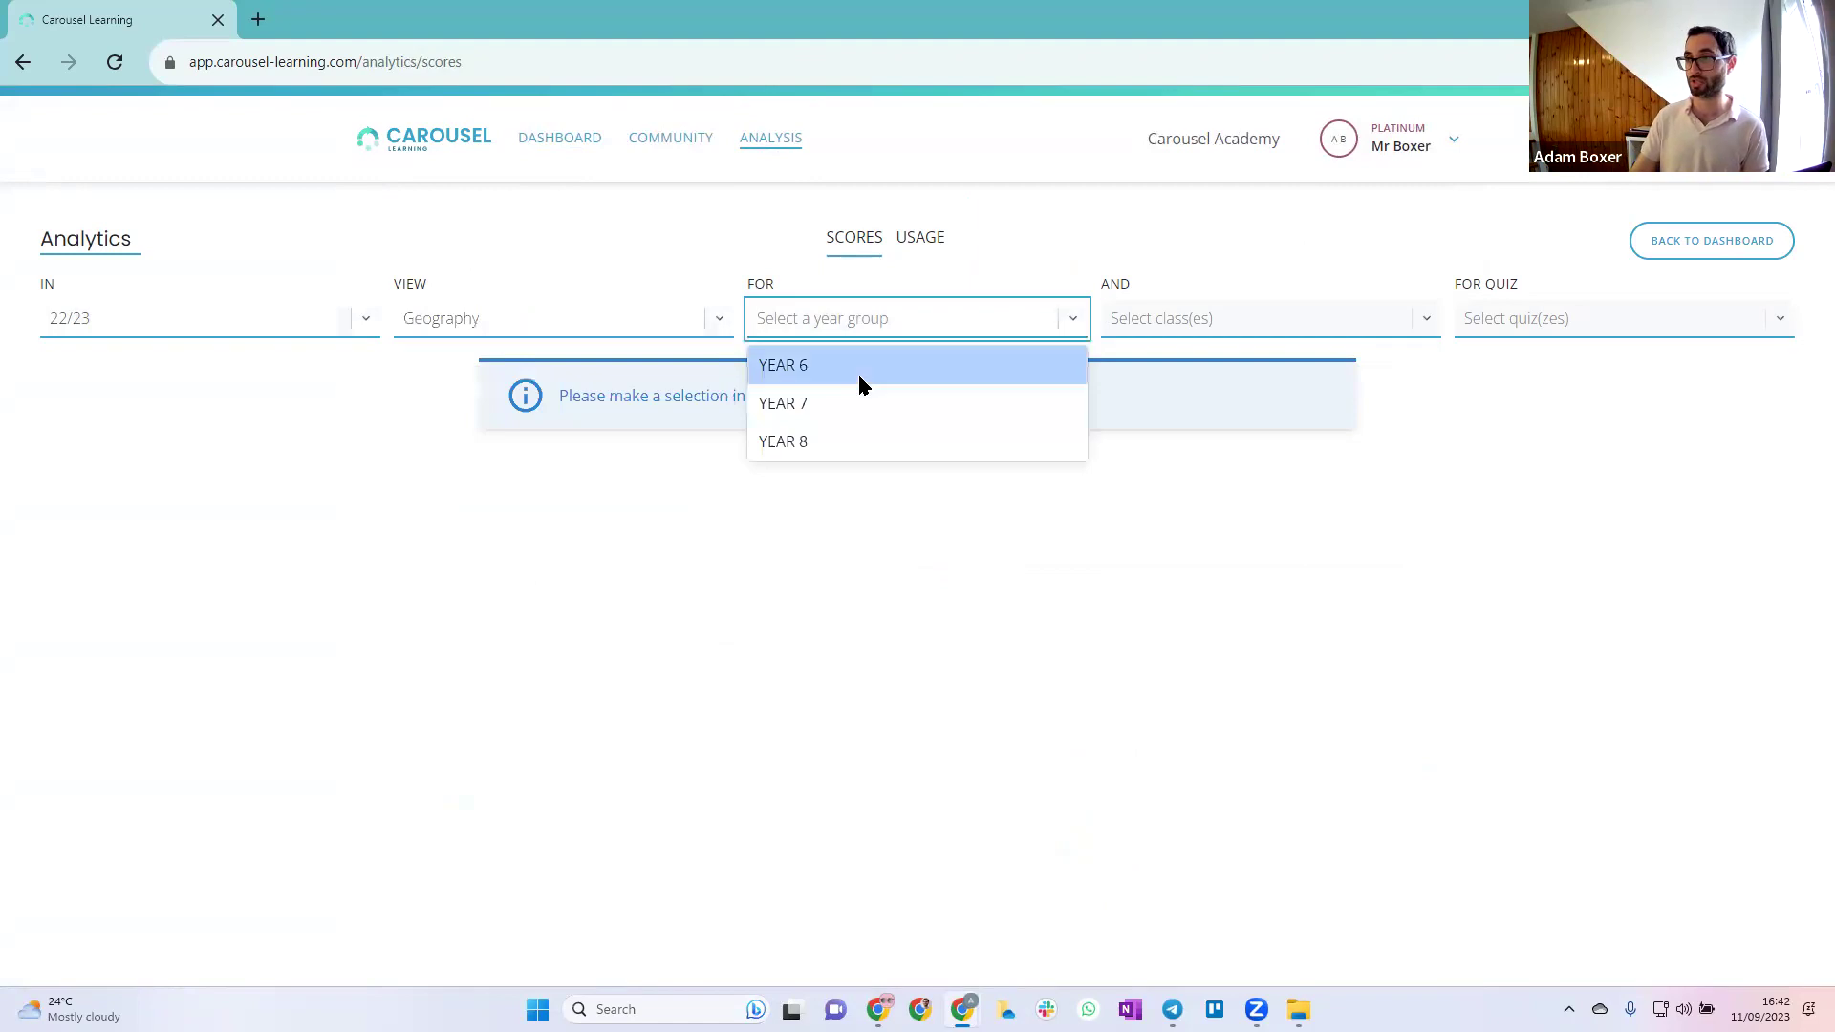
left_click(861, 363)
left_click(1134, 323)
left_click(1162, 401)
left_click(1489, 318)
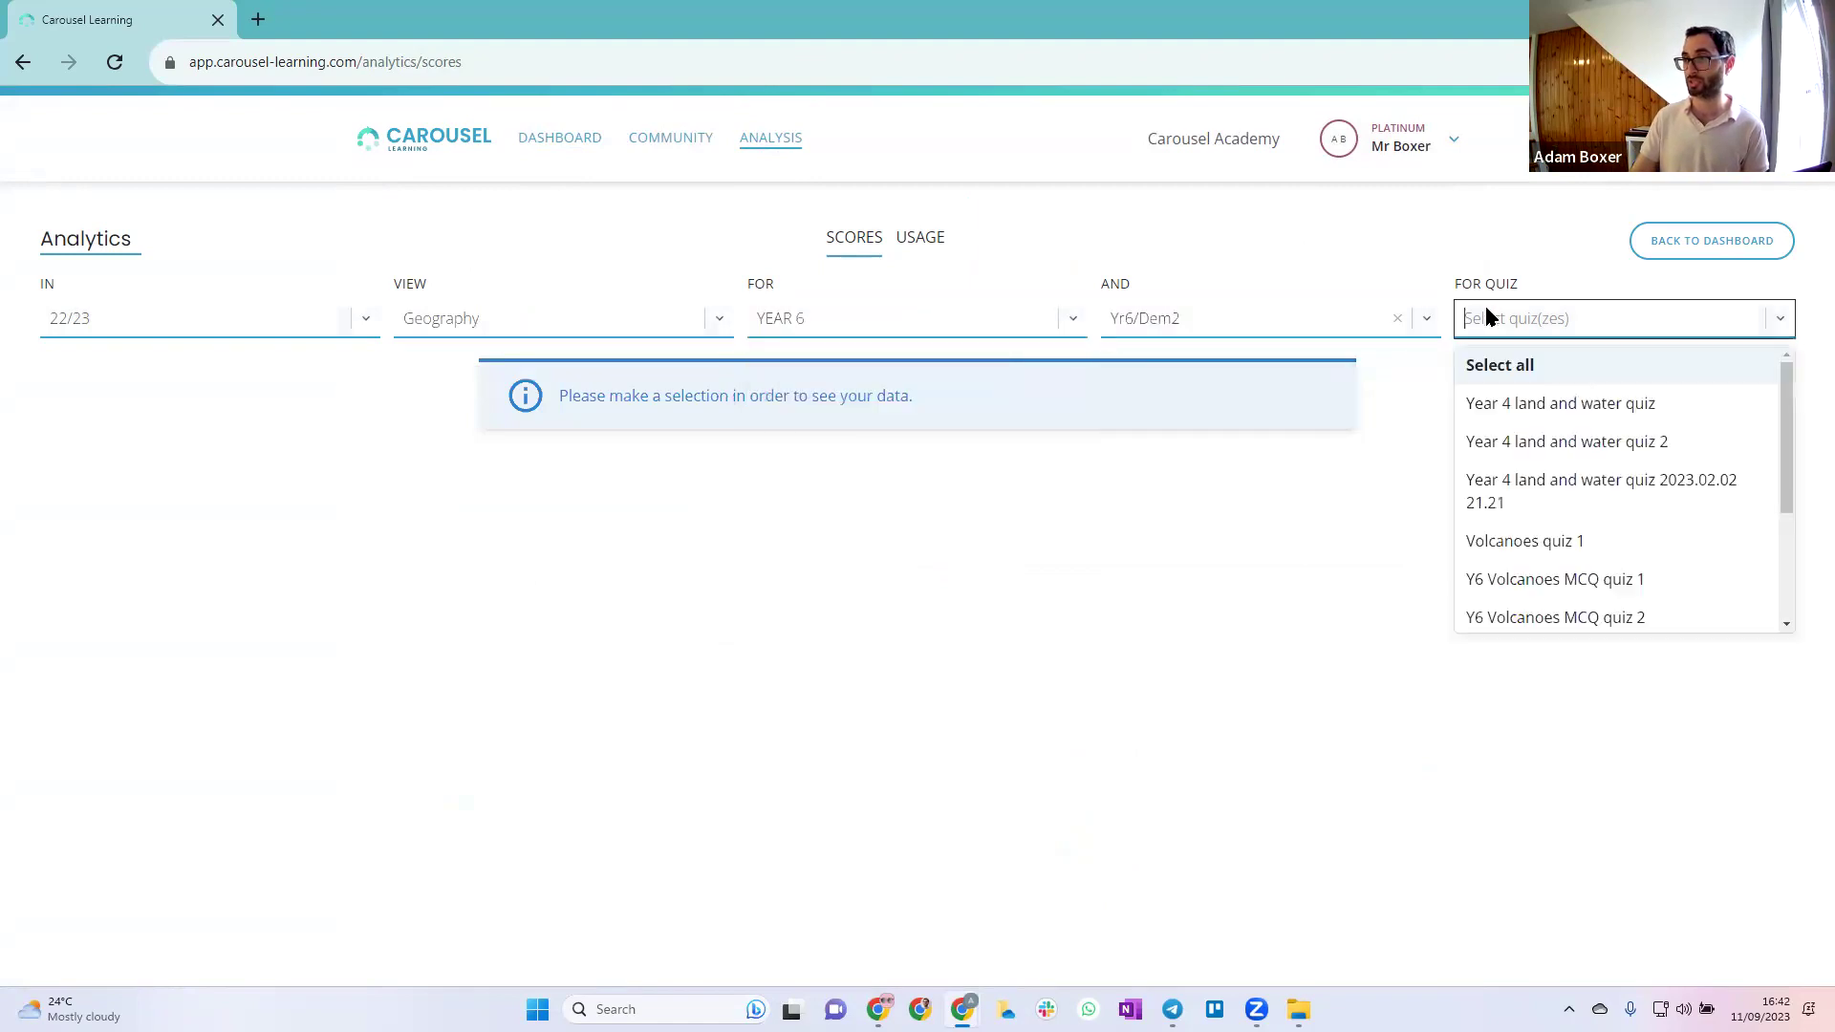
left_click(1526, 373)
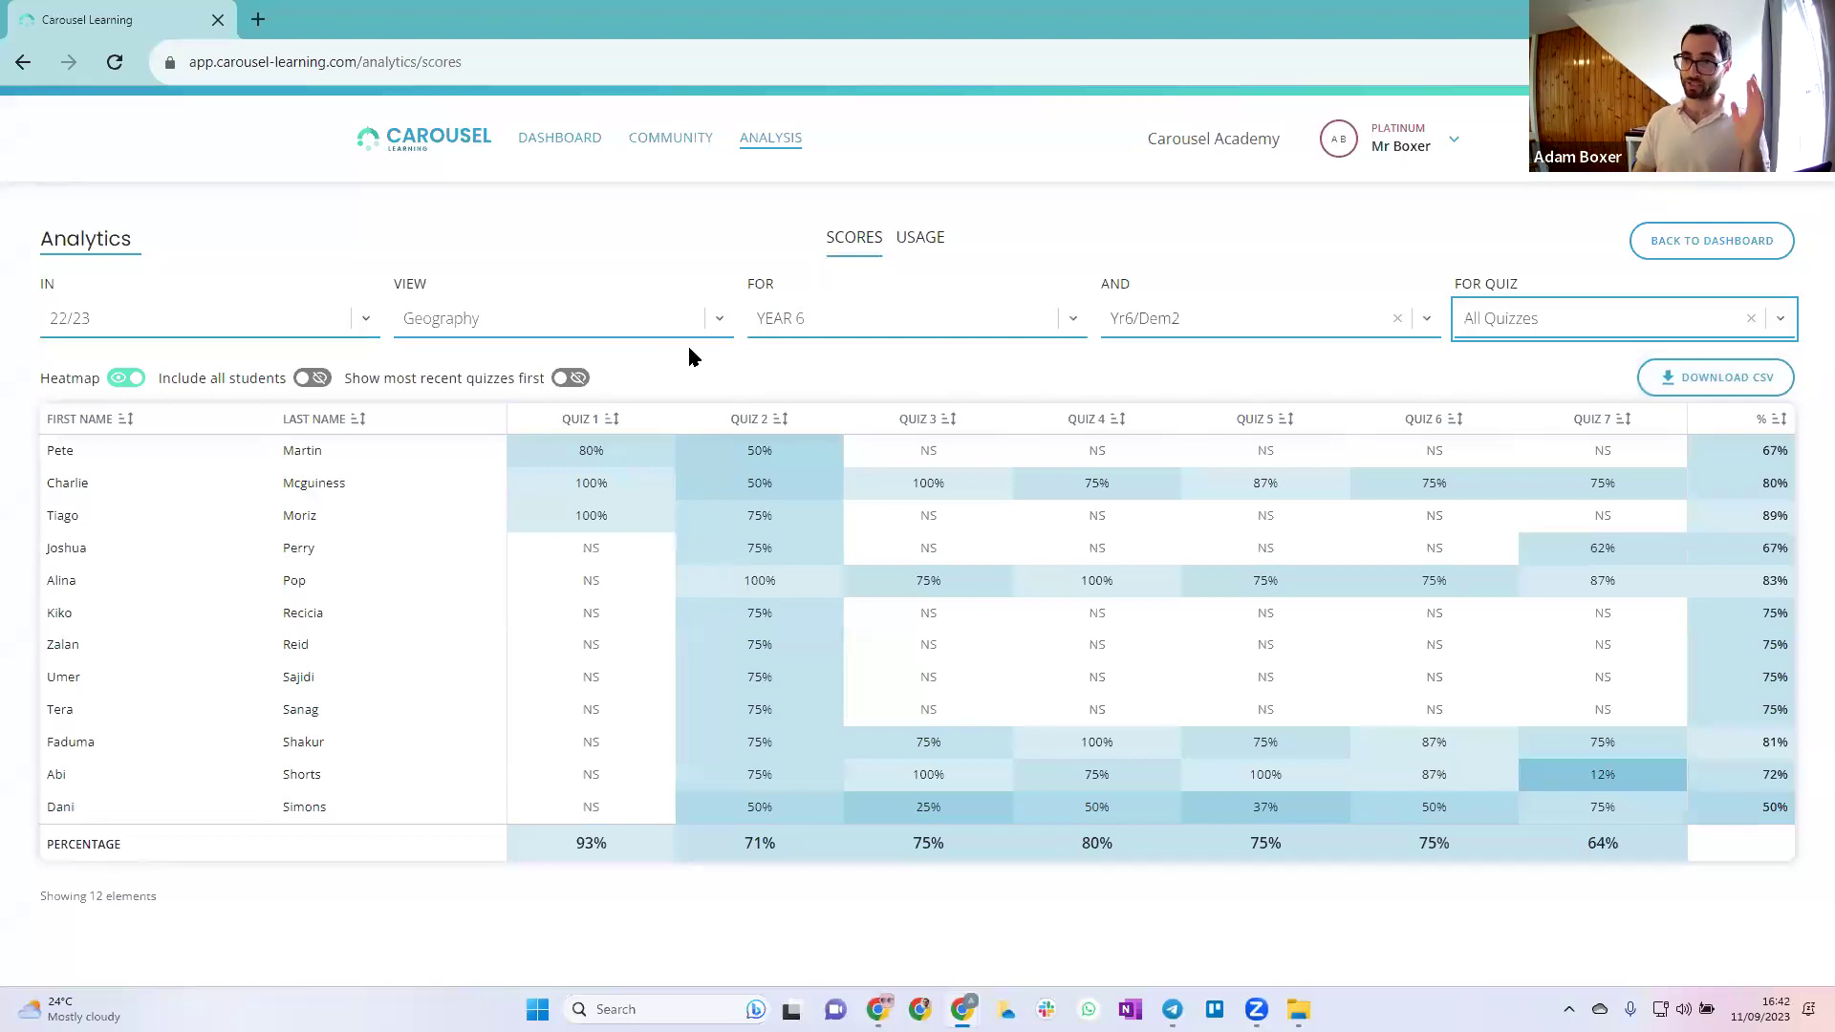
Show Usage analytics grouped first by Subject, then by Teacher
left_click(924, 238)
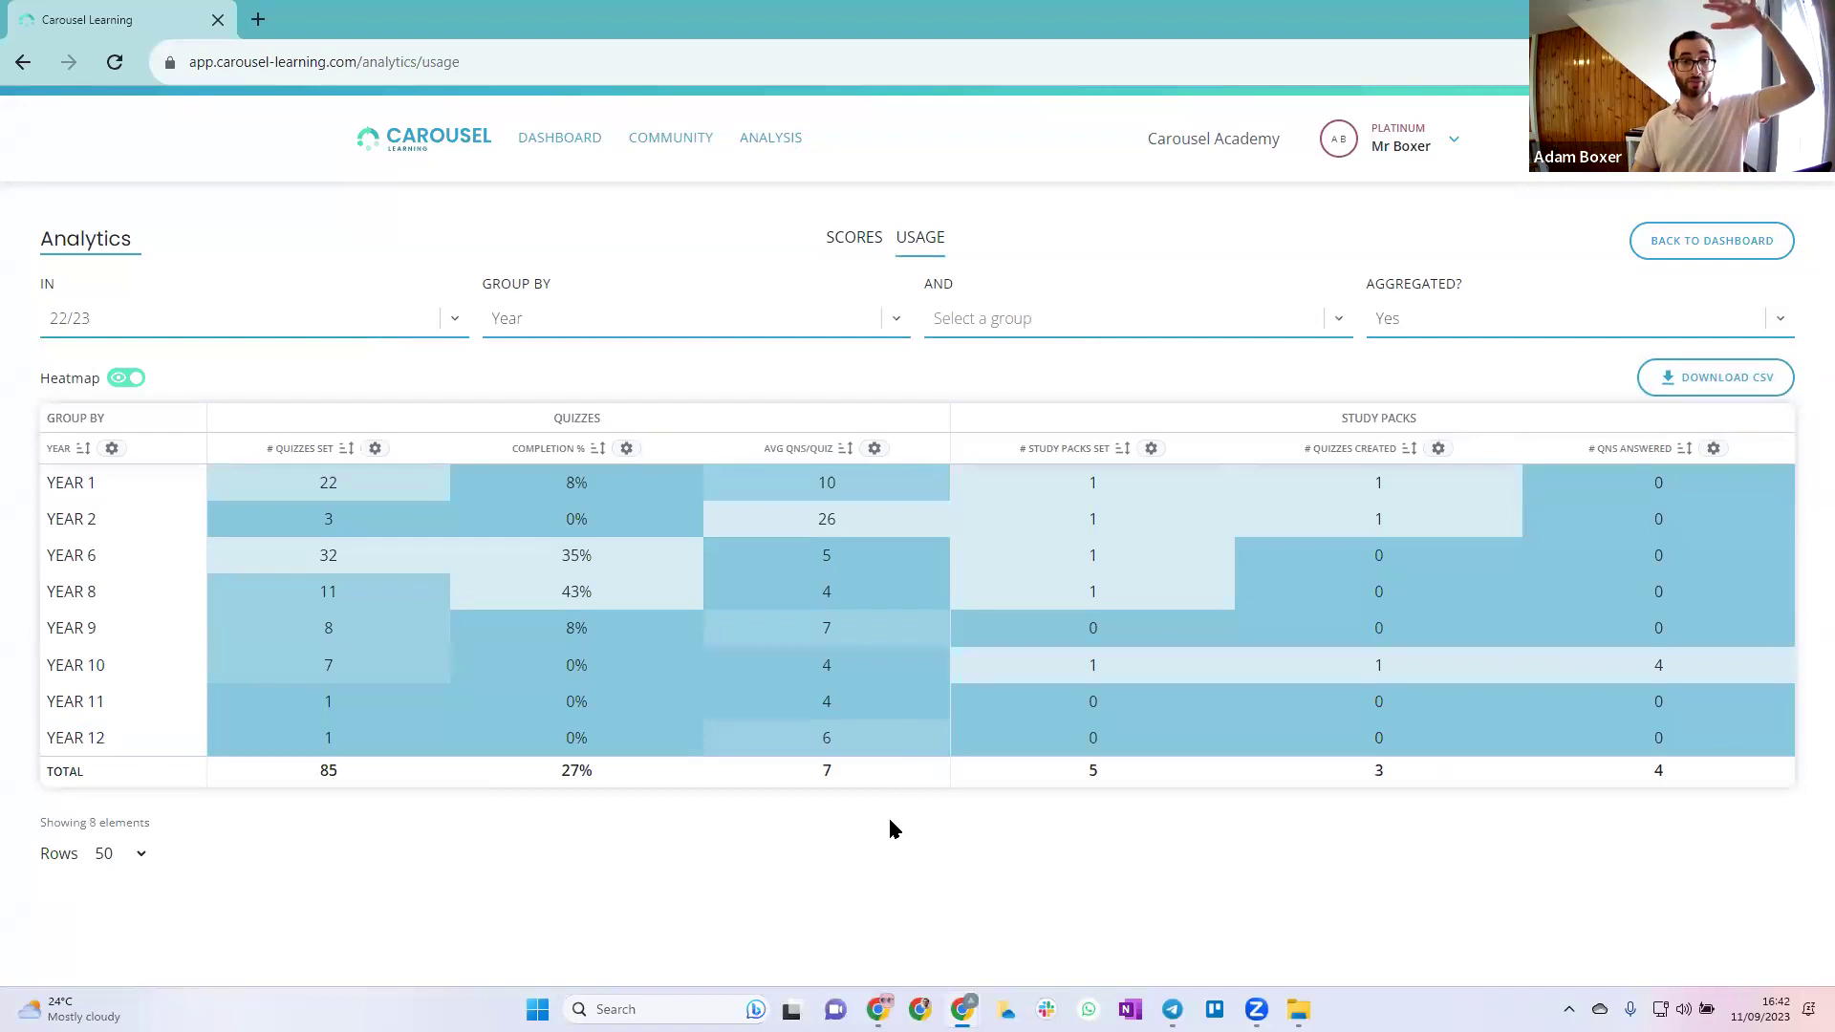
left_click(858, 238)
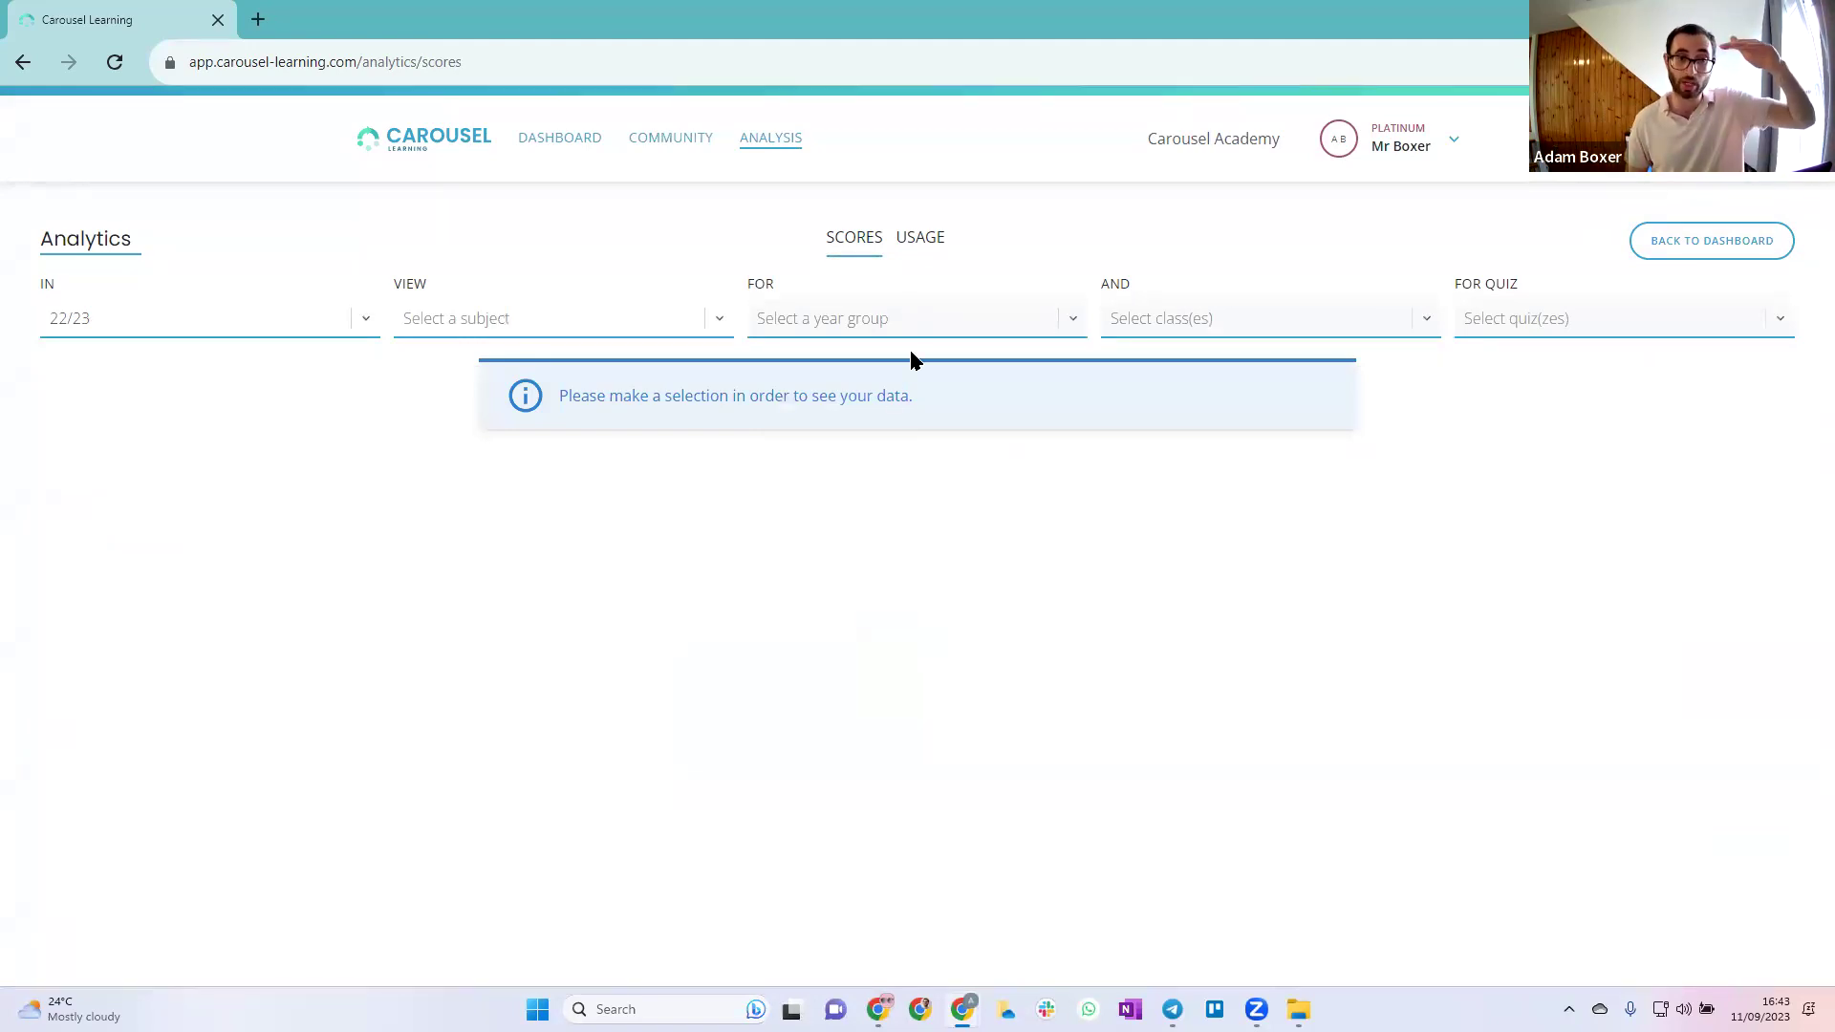
left_click(920, 239)
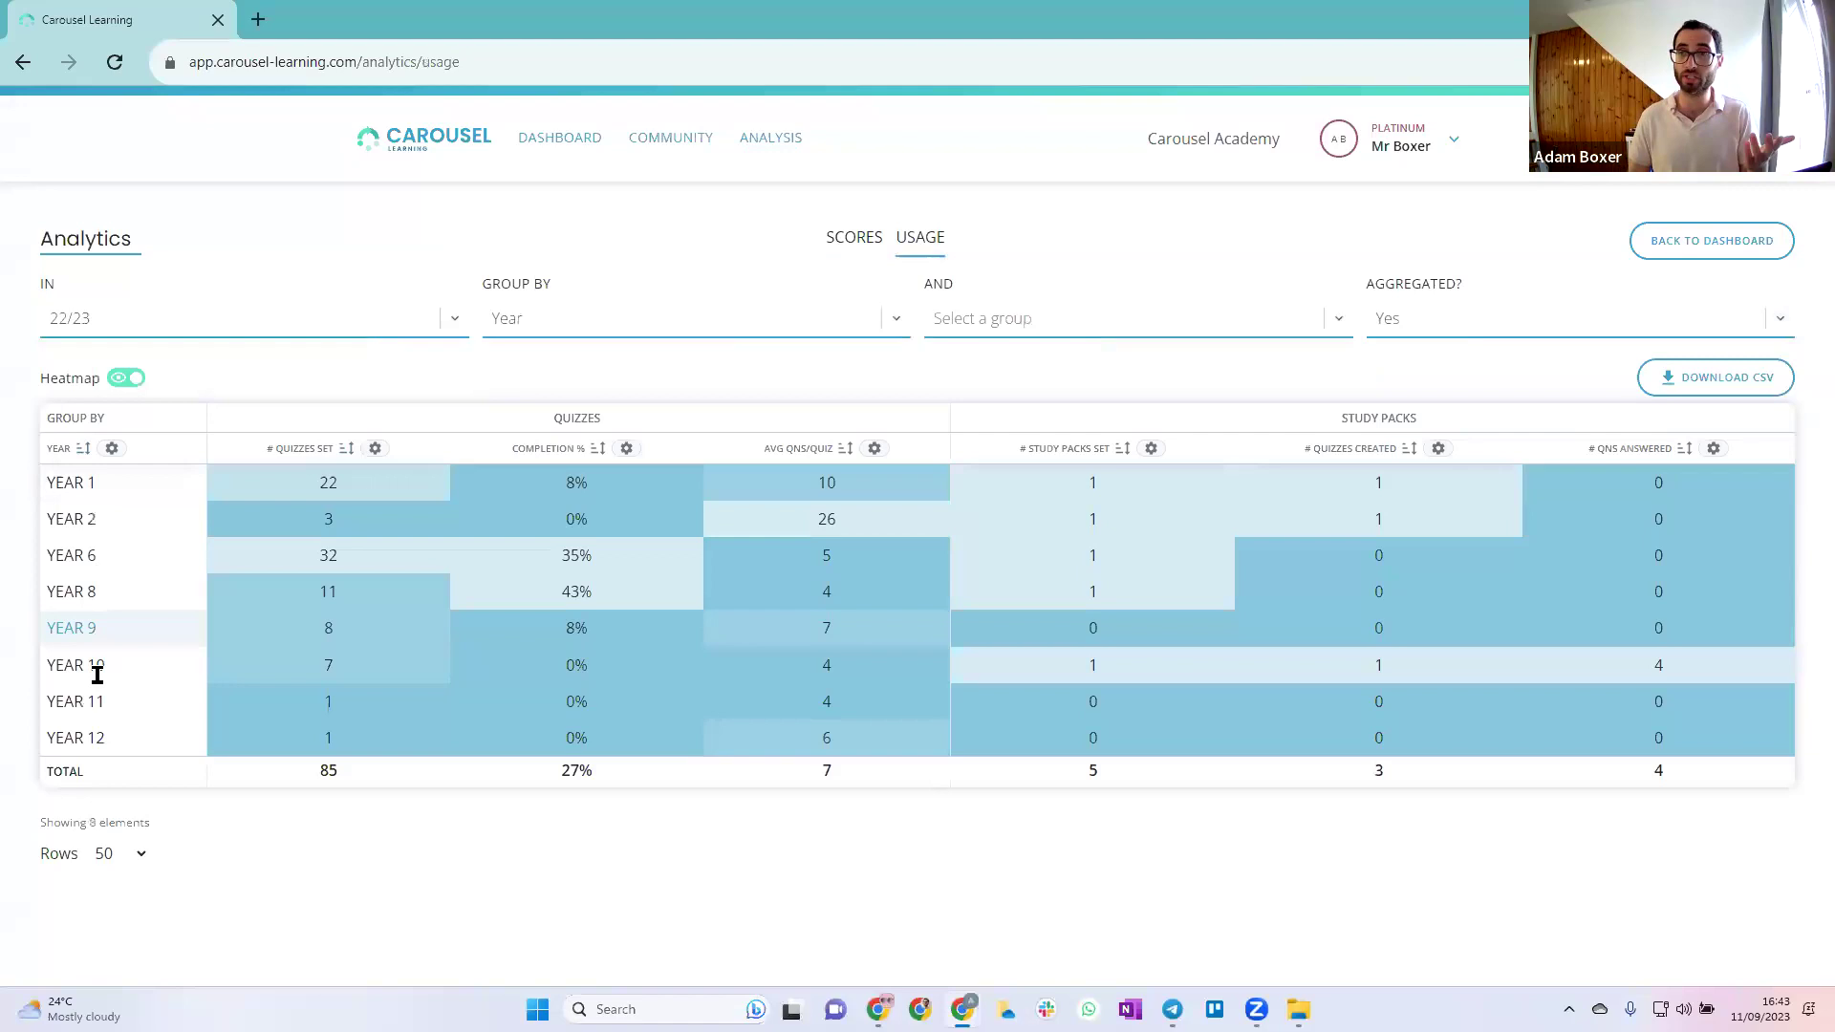
left_click(632, 329)
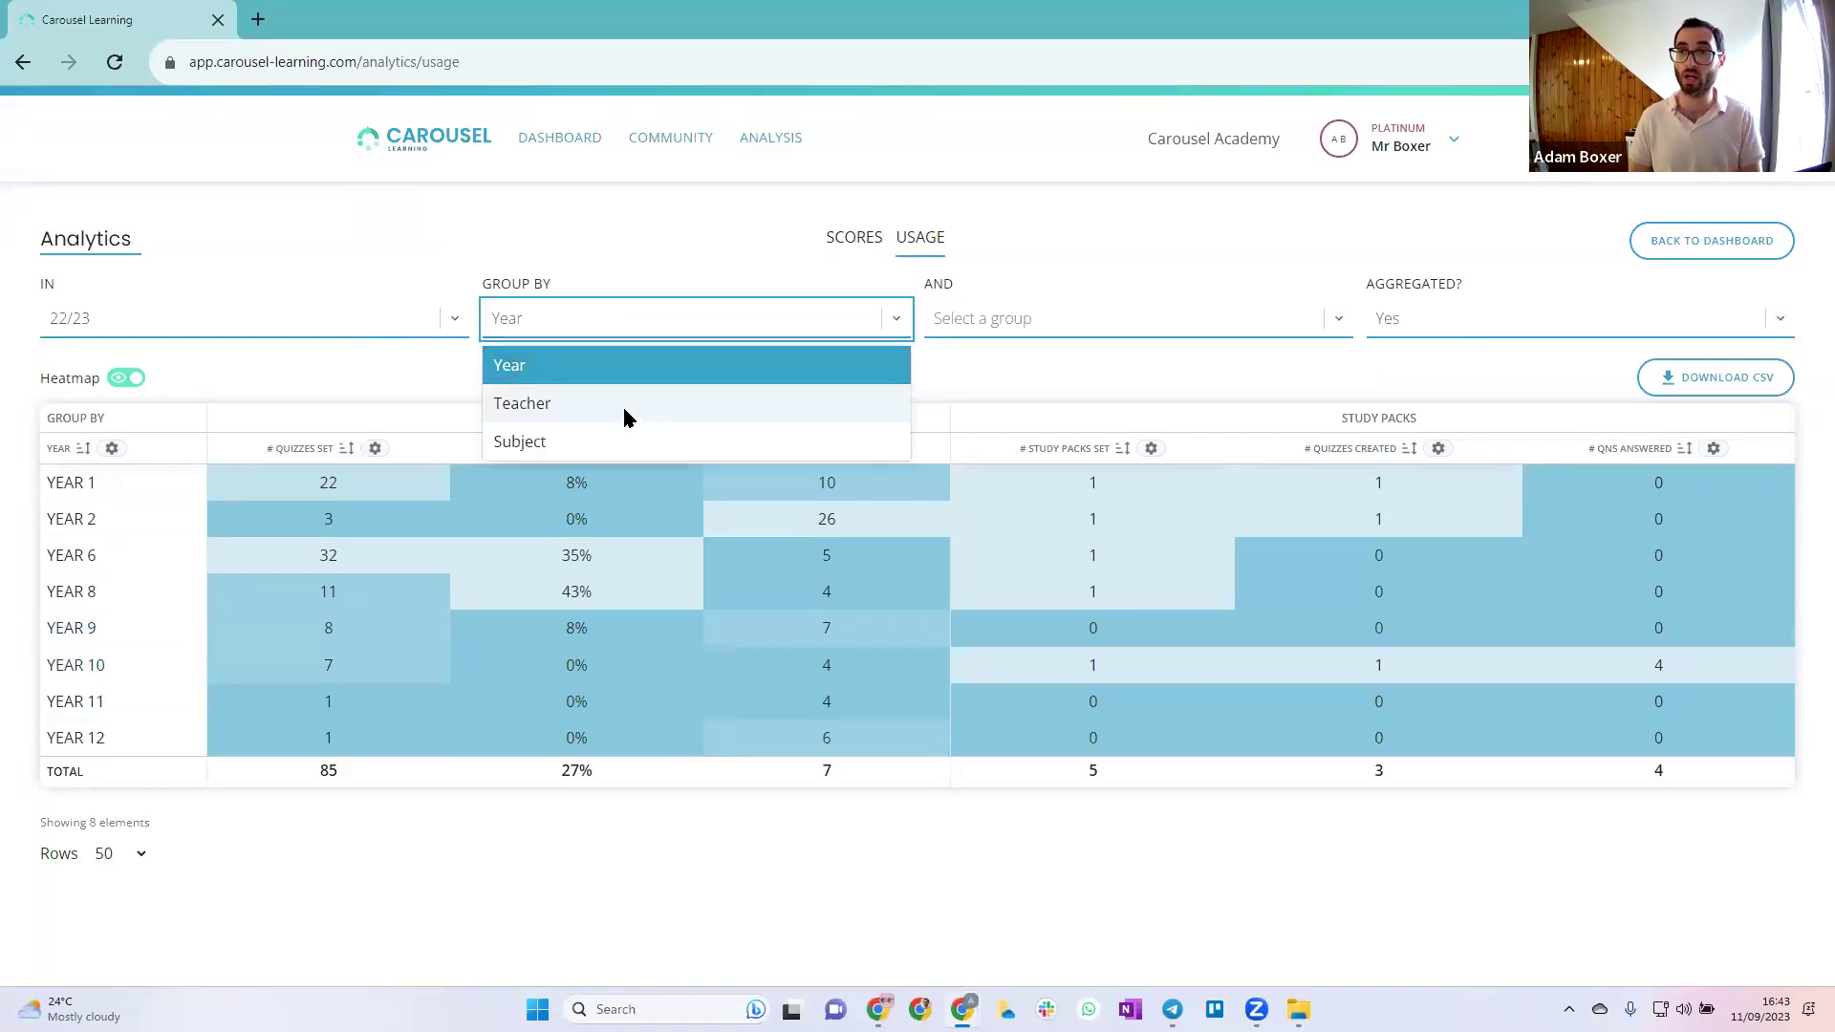
left_click(621, 440)
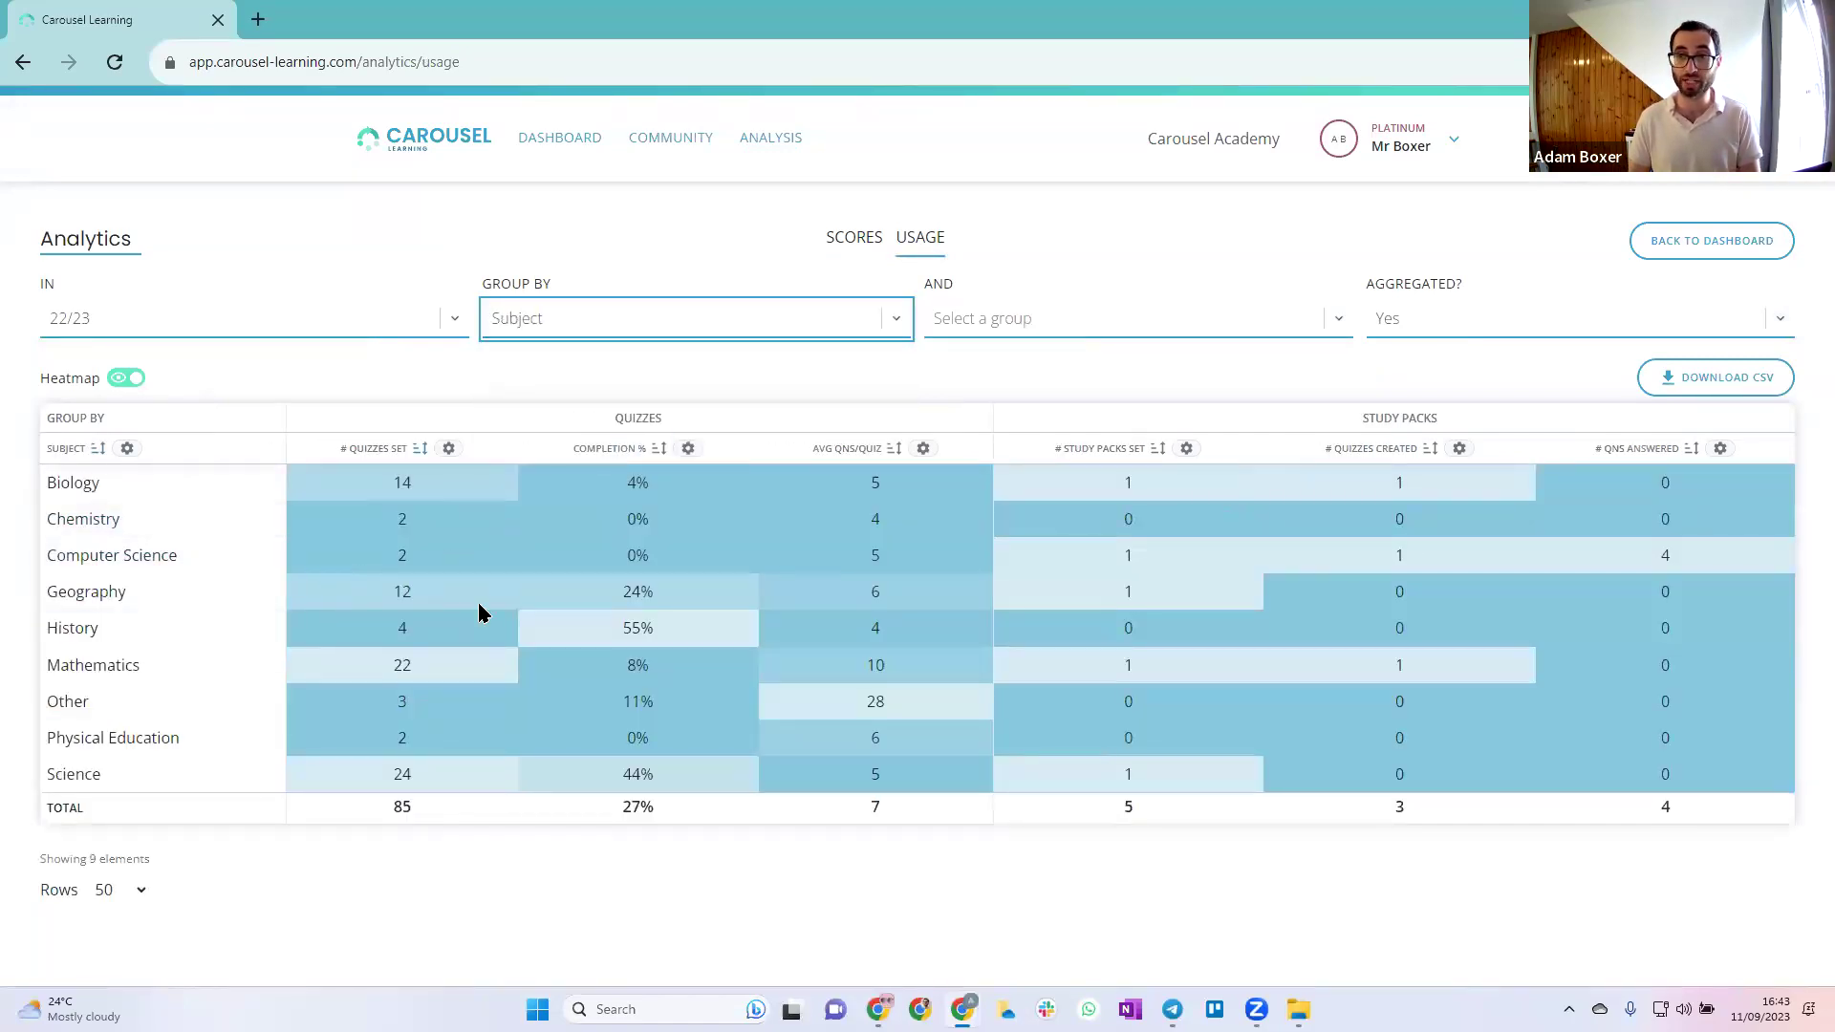
left_click(650, 330)
left_click(621, 403)
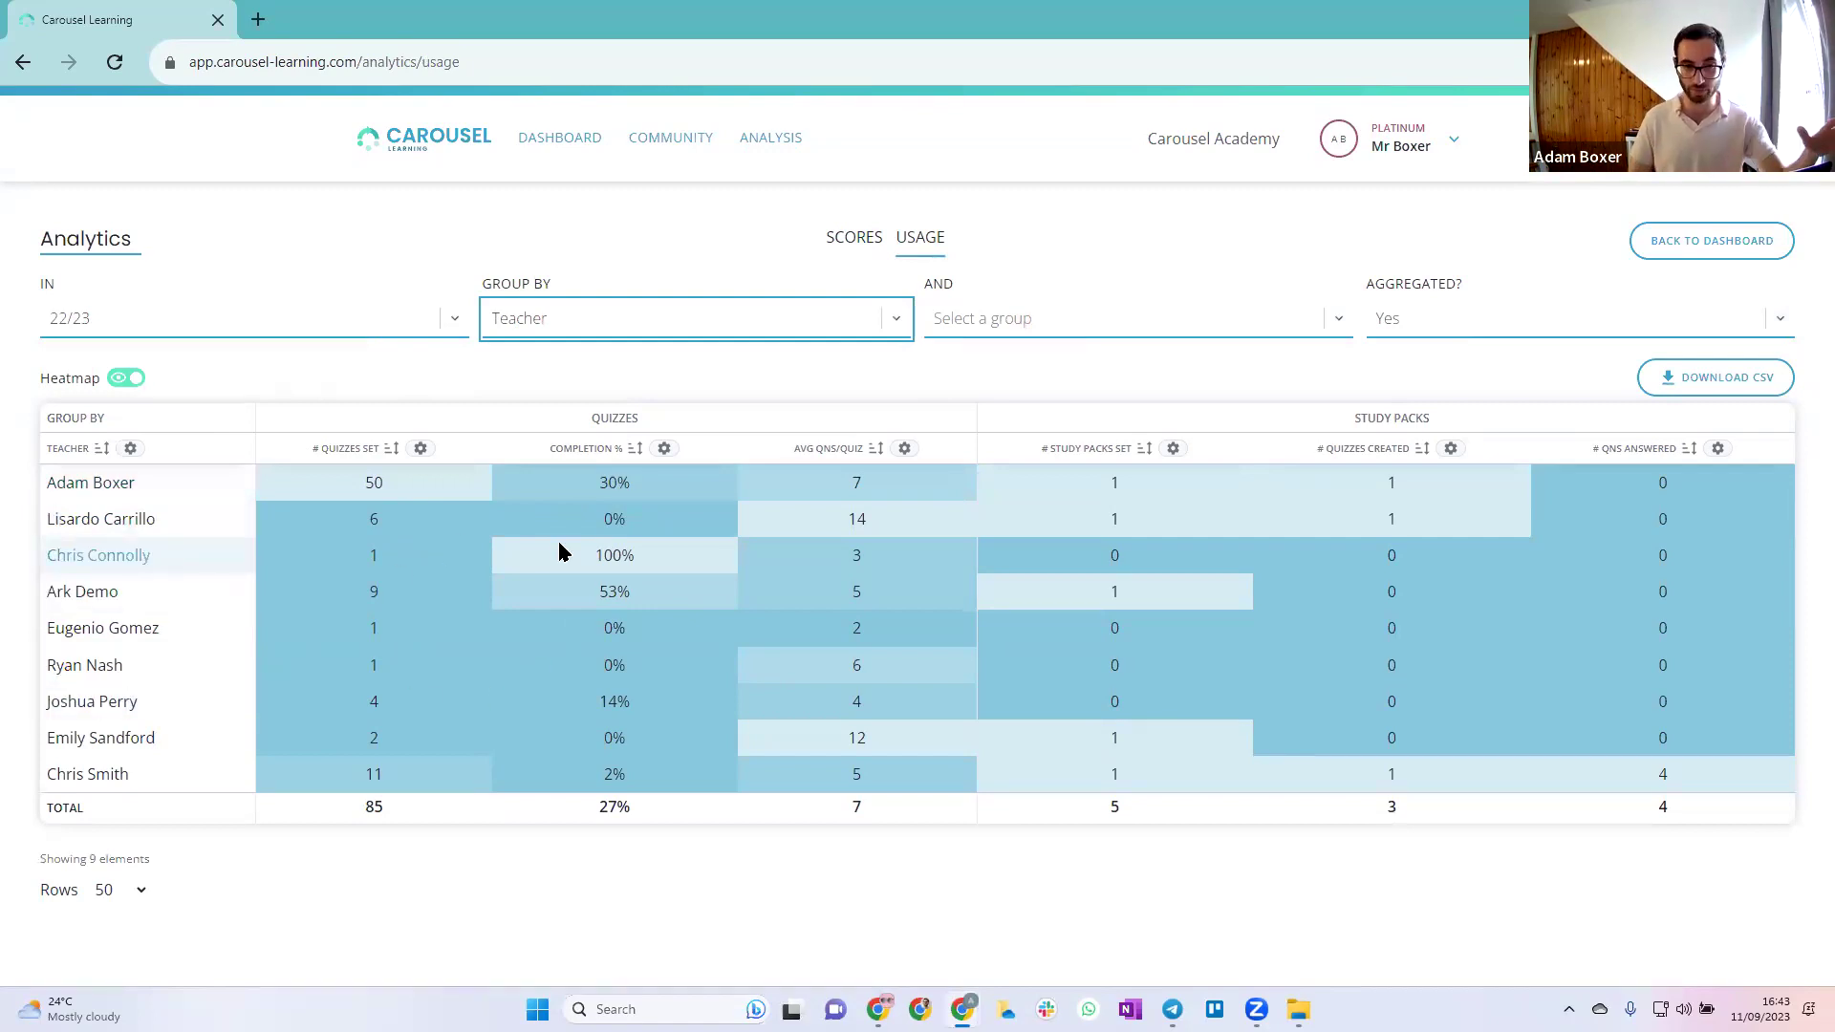
left_click(1499, 326)
Set Aggregated? to No to list per-student usage, then return to the dashboard
left_click(1465, 392)
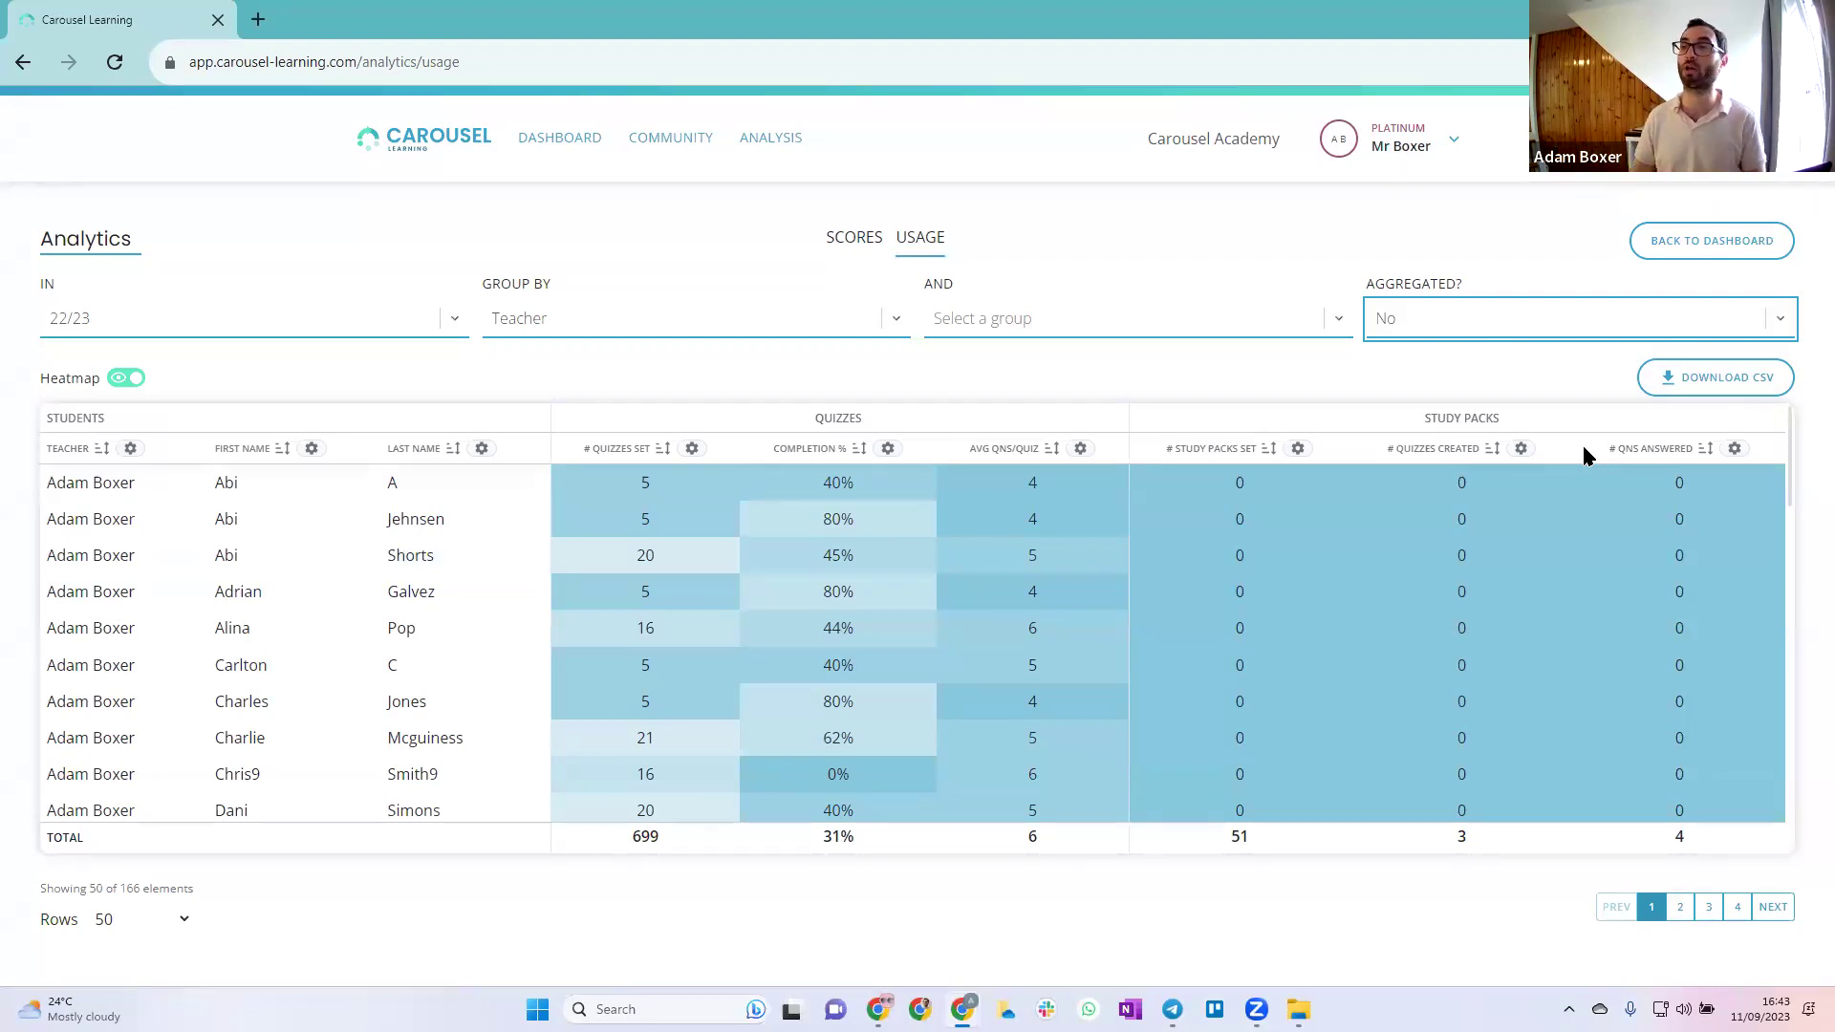
left_click(558, 148)
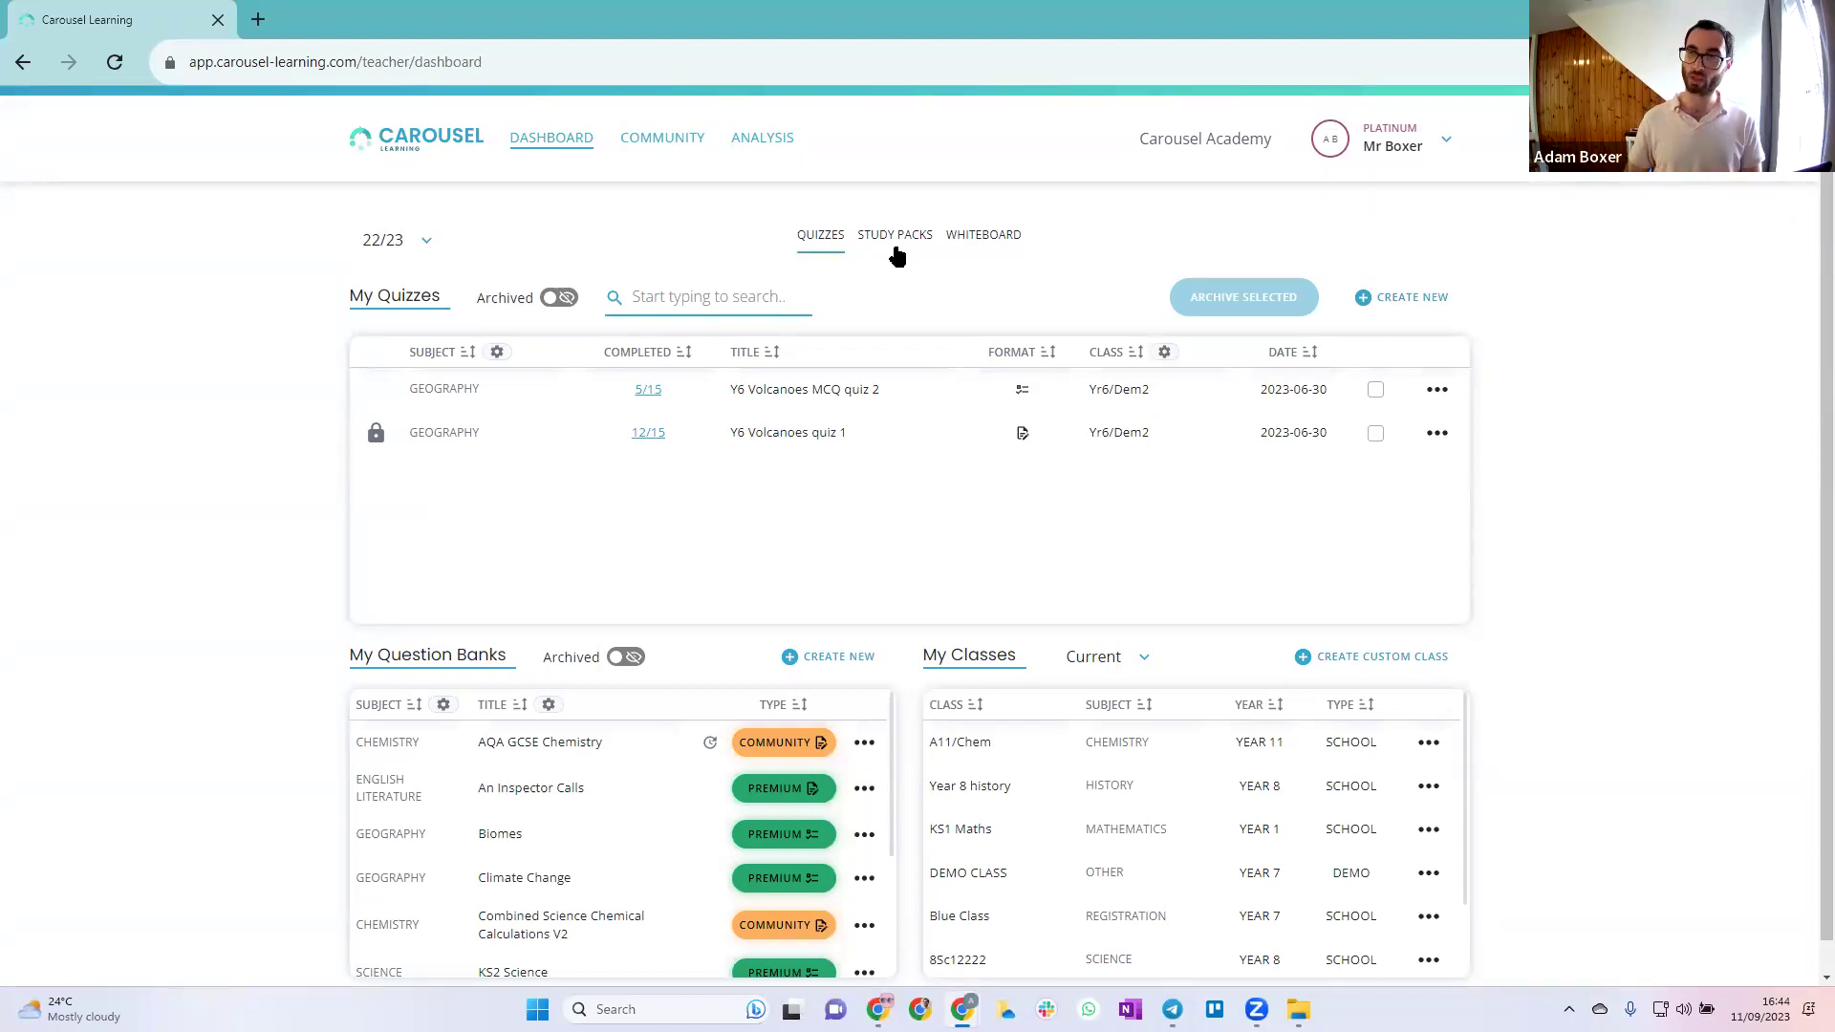
Start a whiteboard quiz using the Land and Water bank's 08 Volcanoes topic
left_click(968, 241)
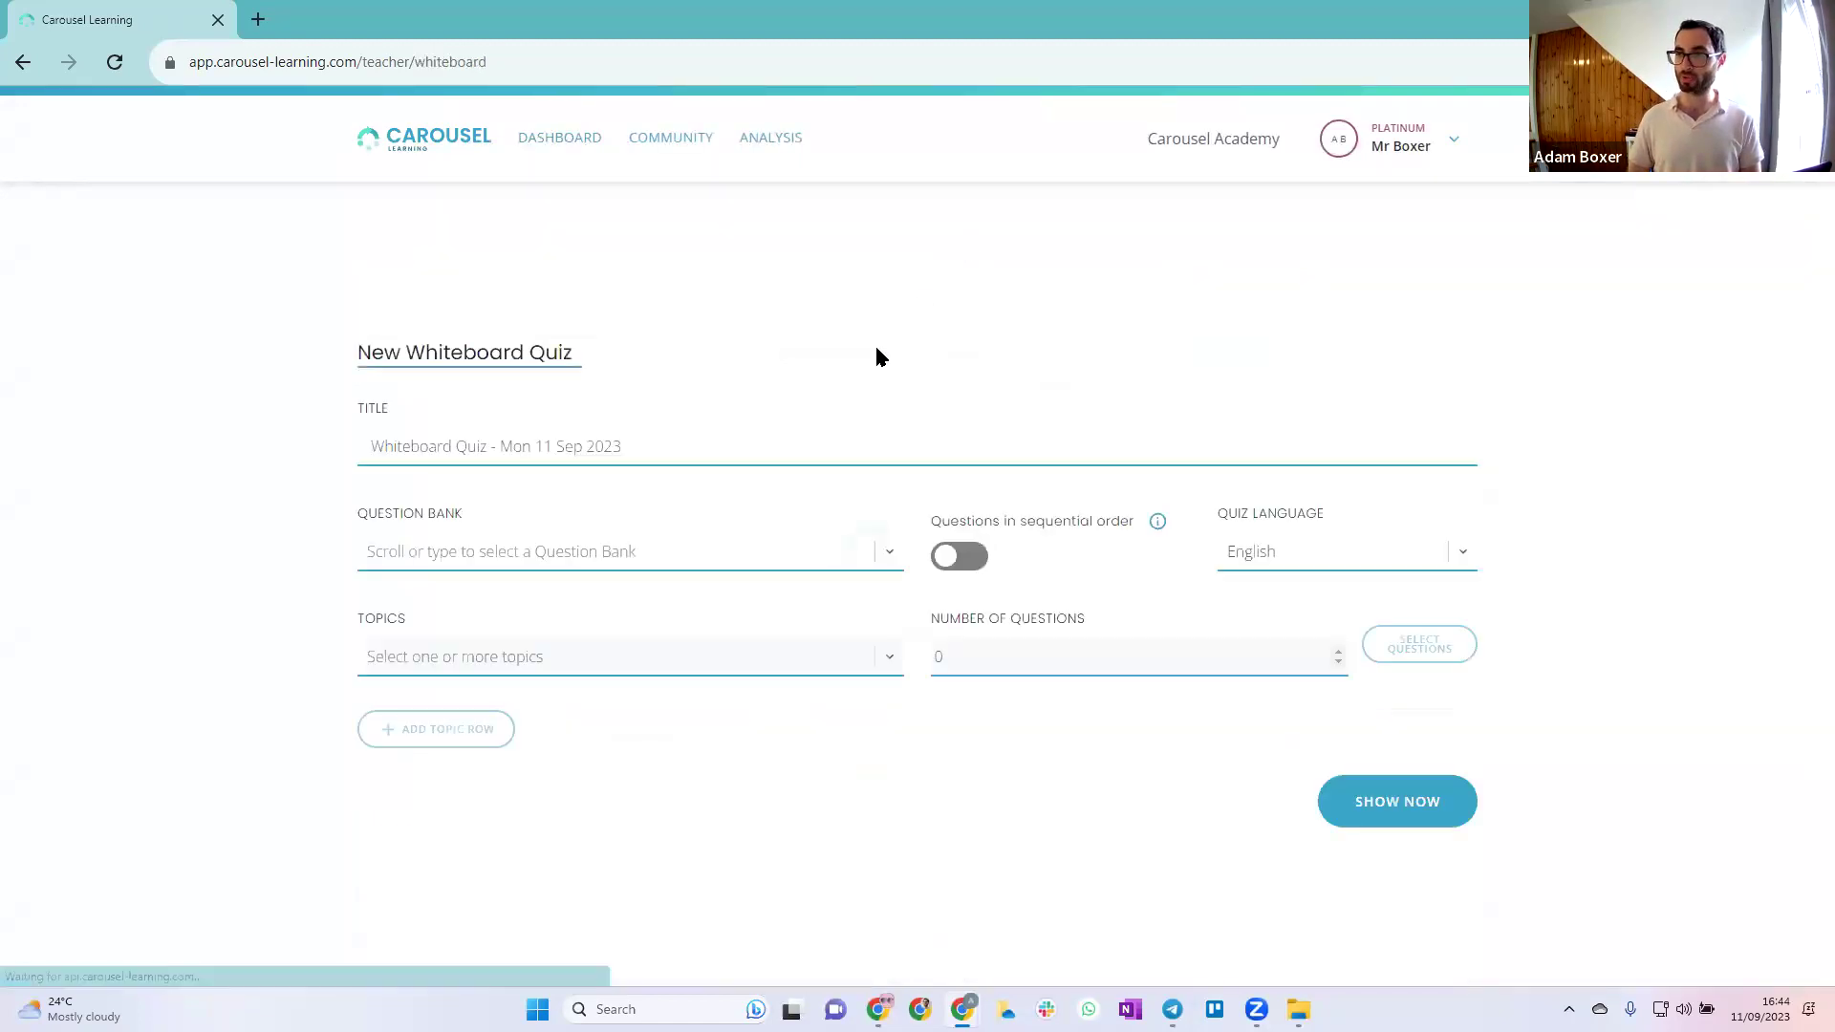
left_click(585, 558)
scroll(599, 688, "down", 2)
left_click(577, 760)
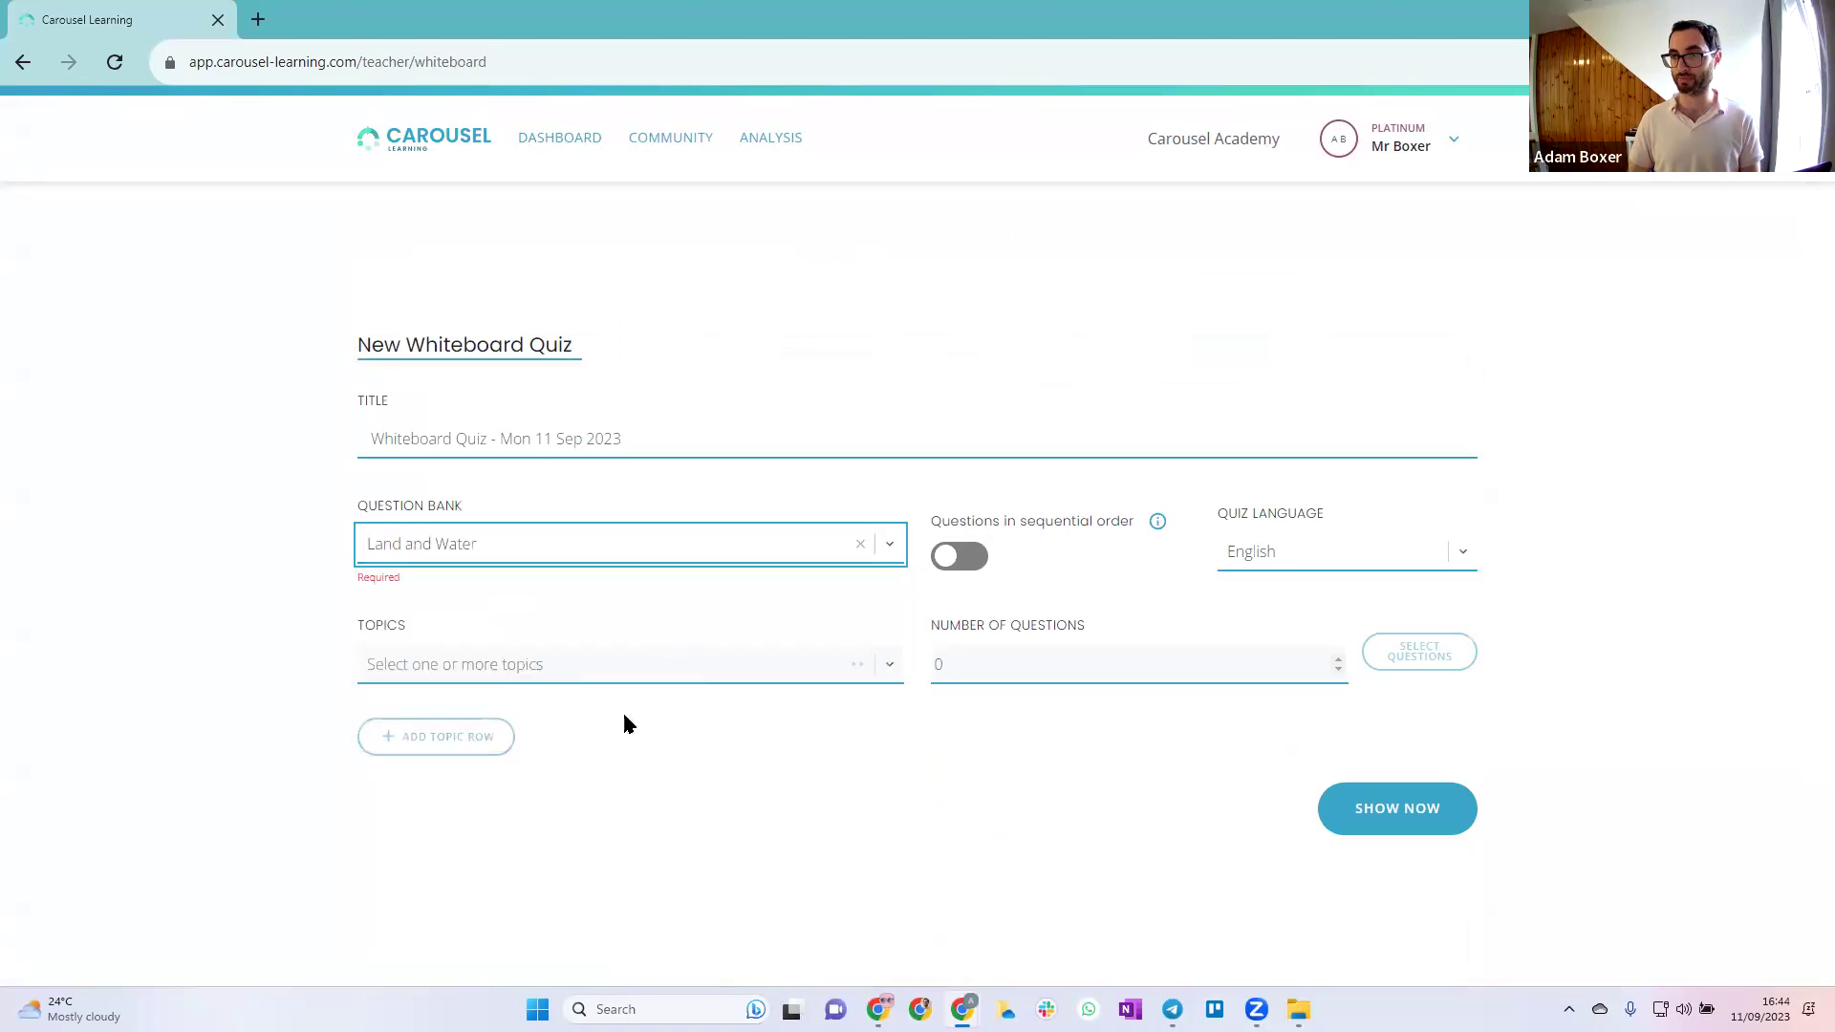
left_click(667, 664)
scroll(665, 813, "down", 3)
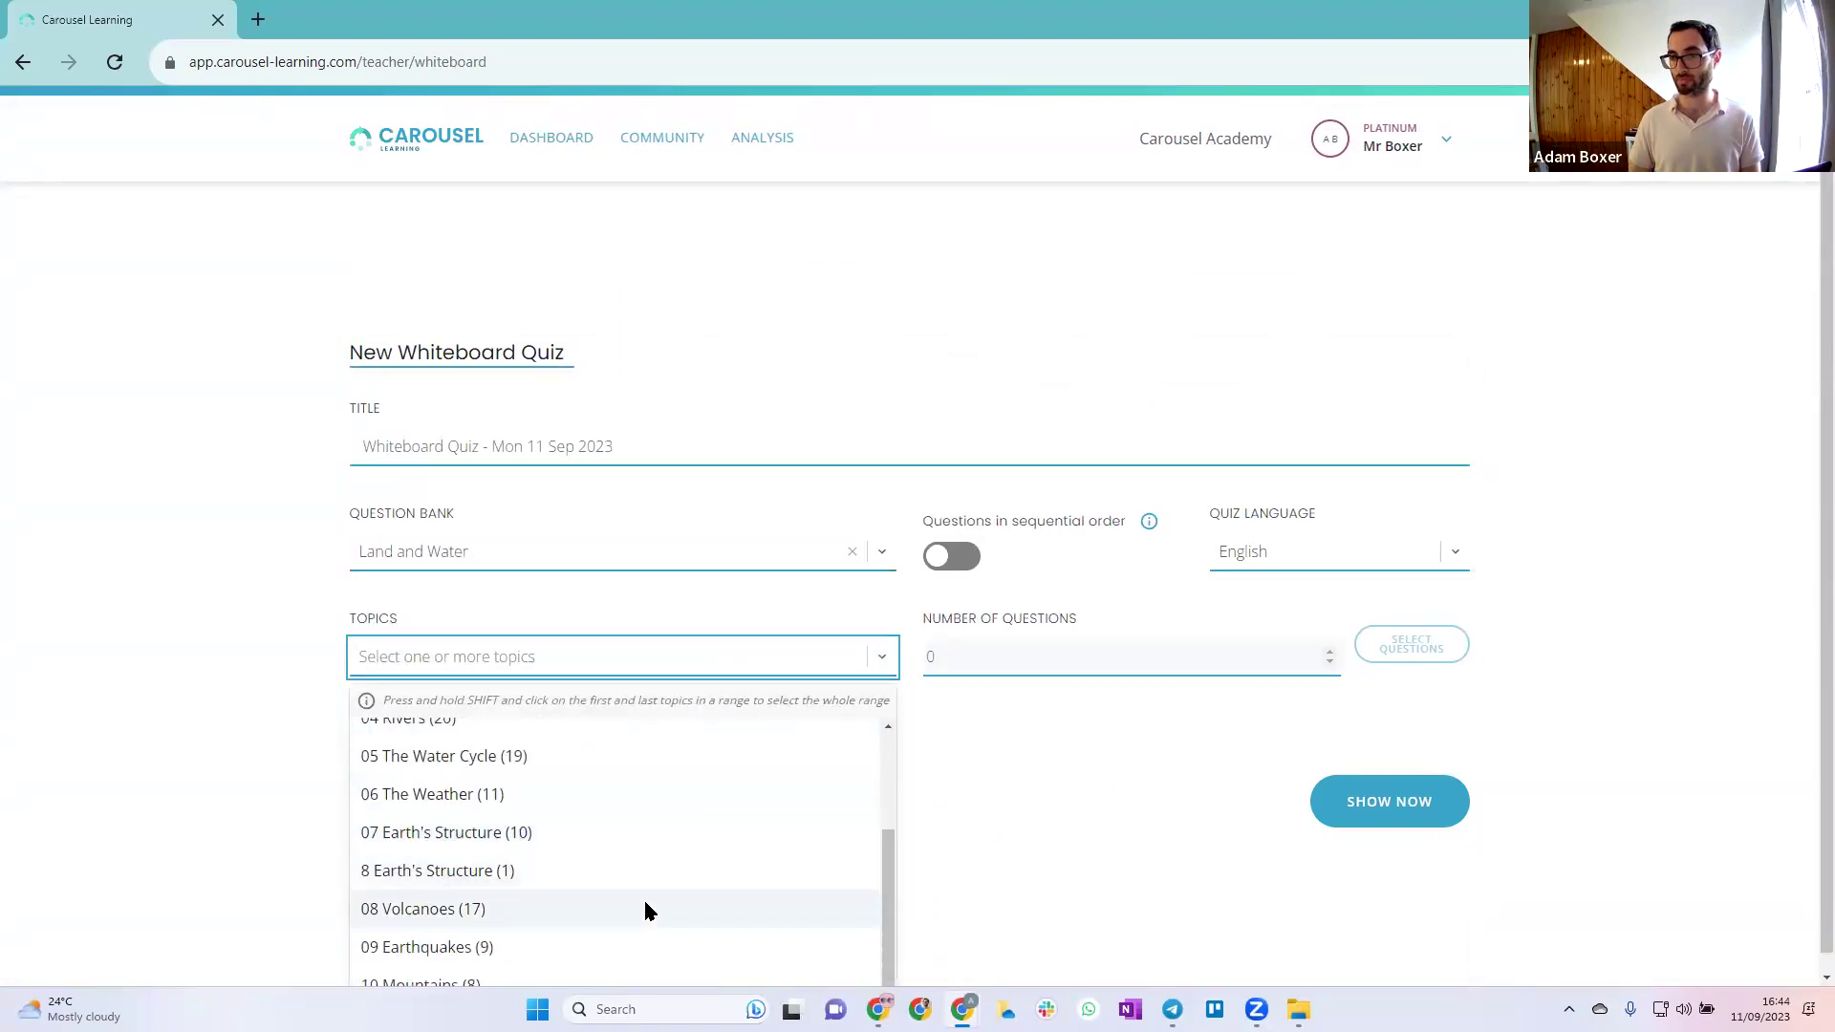
left_click(644, 906)
Randomly select six Volcanoes questions and confirm the selection
left_click(1066, 652)
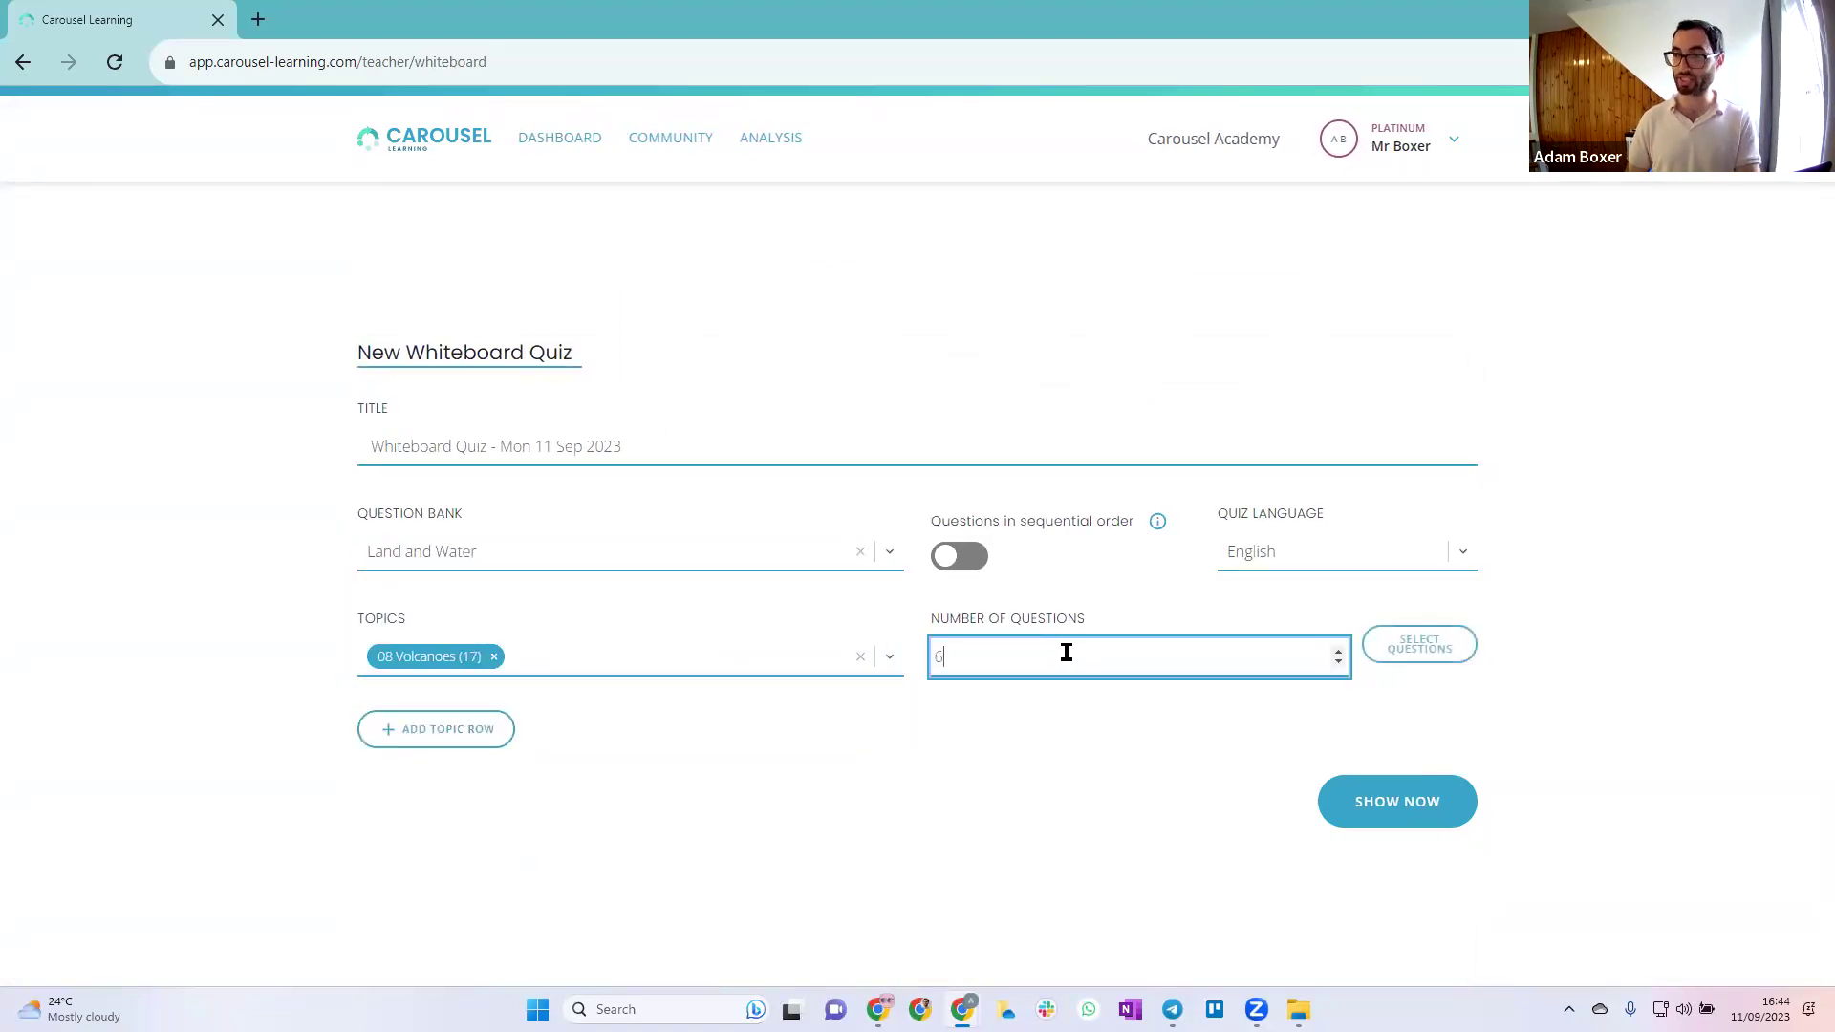
left_click(1419, 645)
left_click(1515, 158)
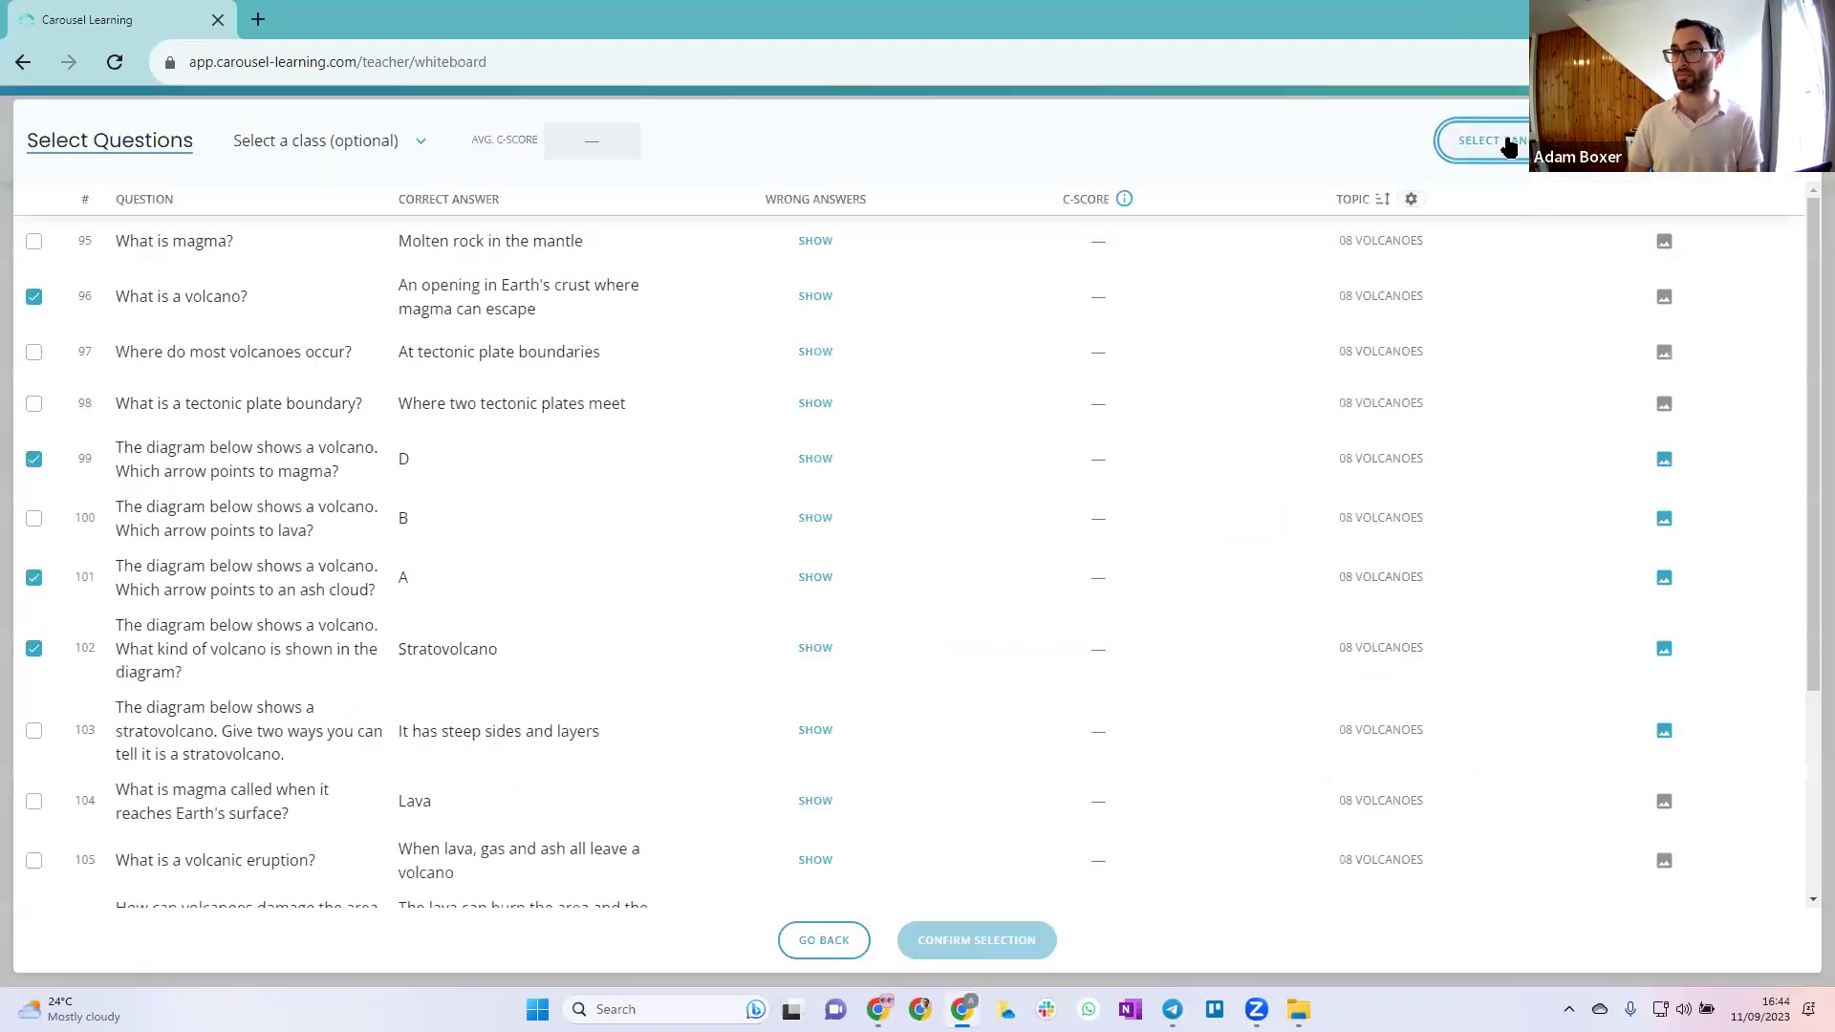
left_click(1031, 940)
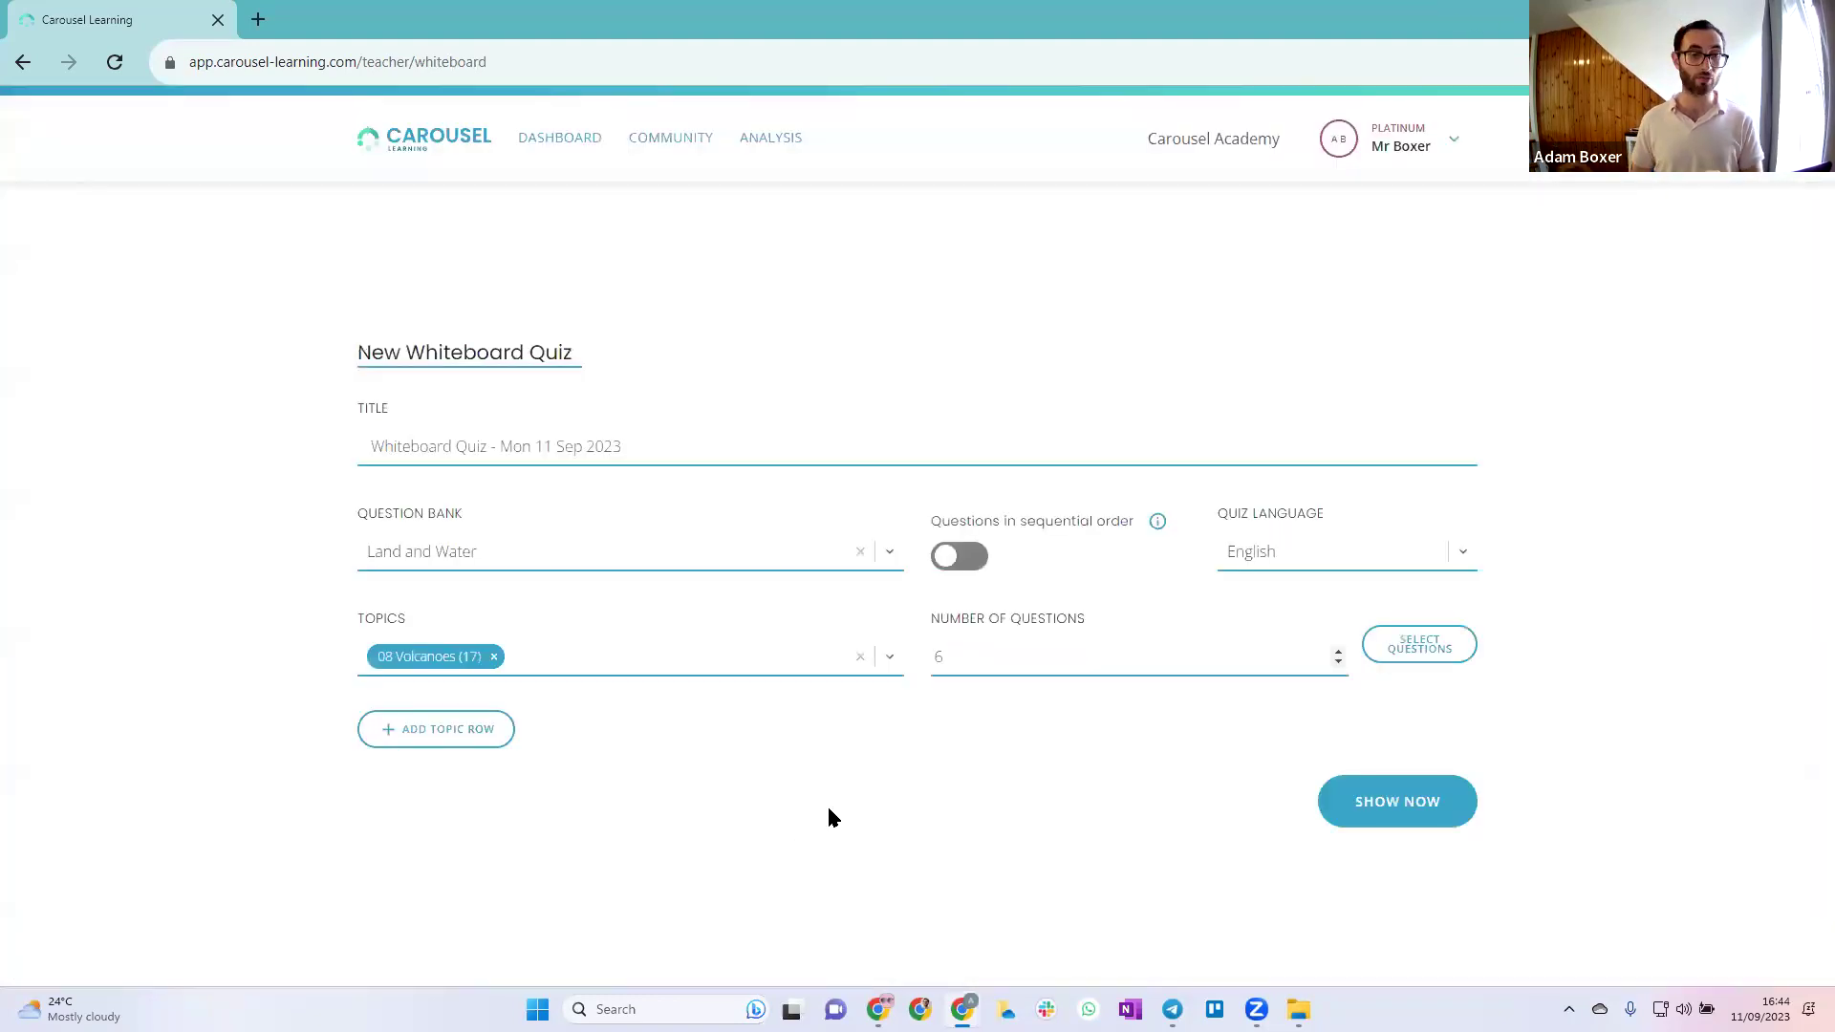
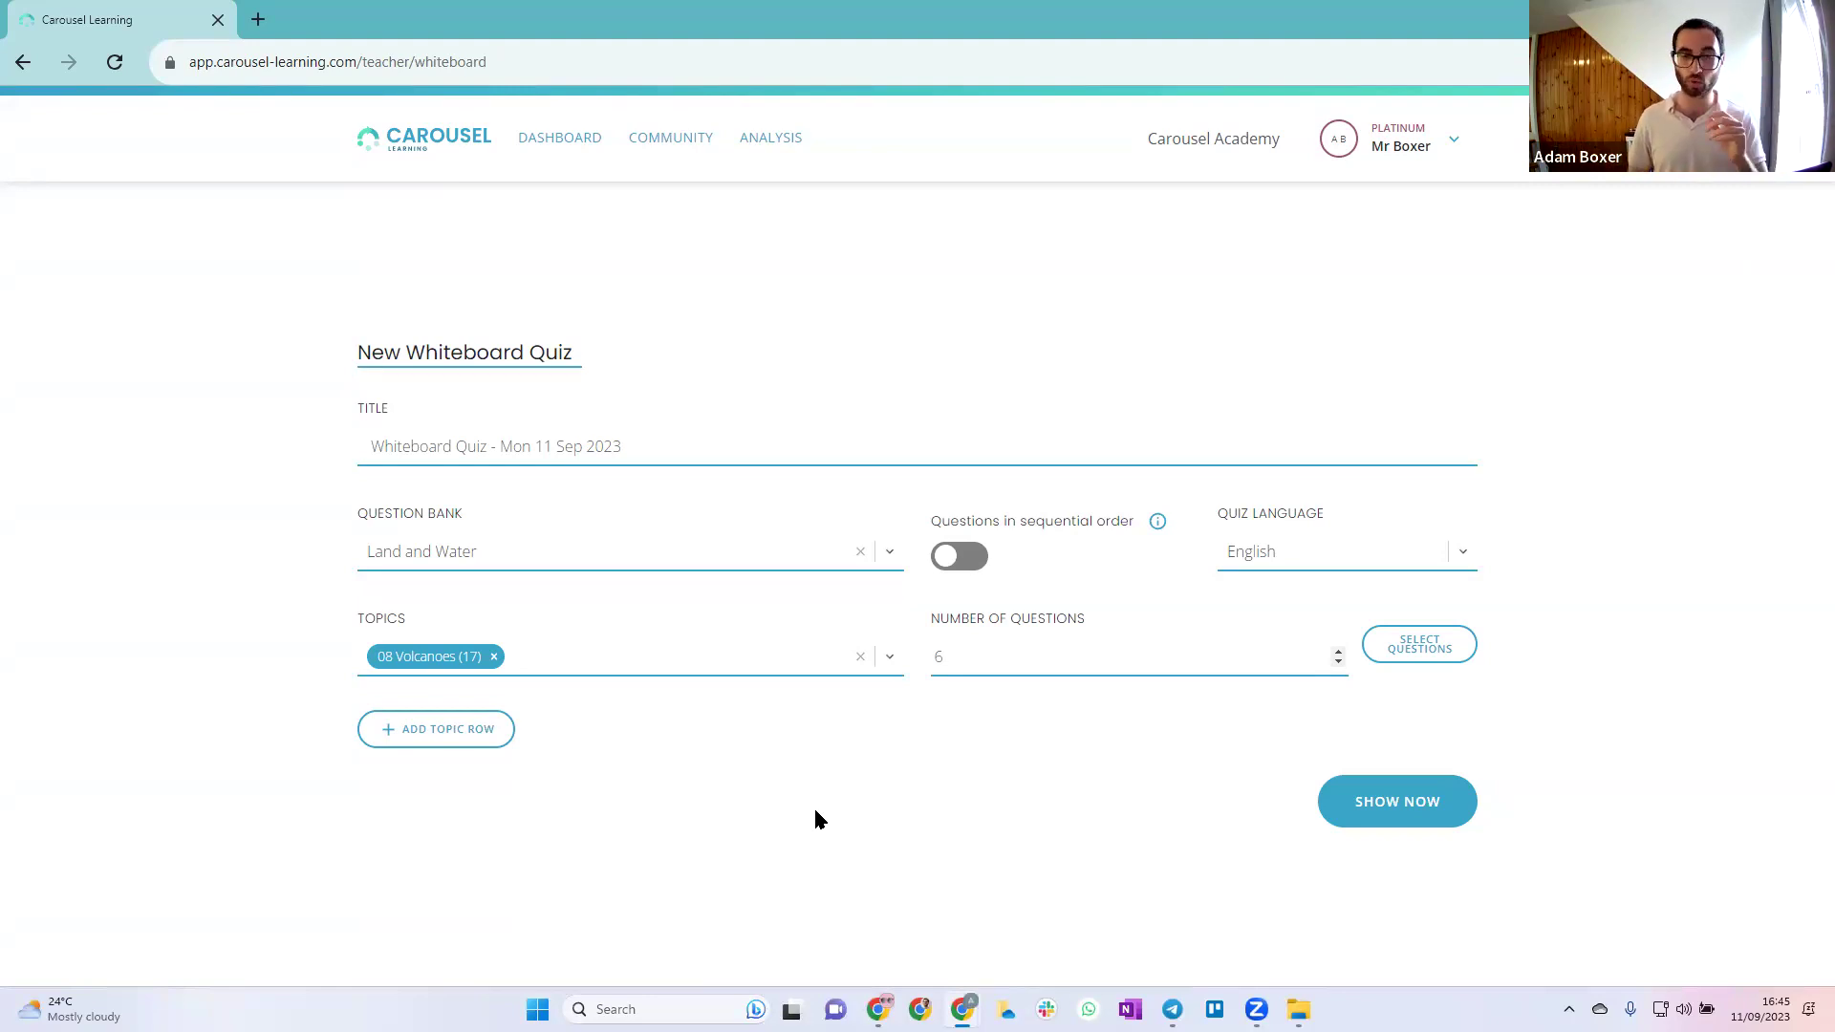
Open Select Questions on the New Whiteboard Quiz form to show the 08 Volcanoes question list
left_click(1464, 647)
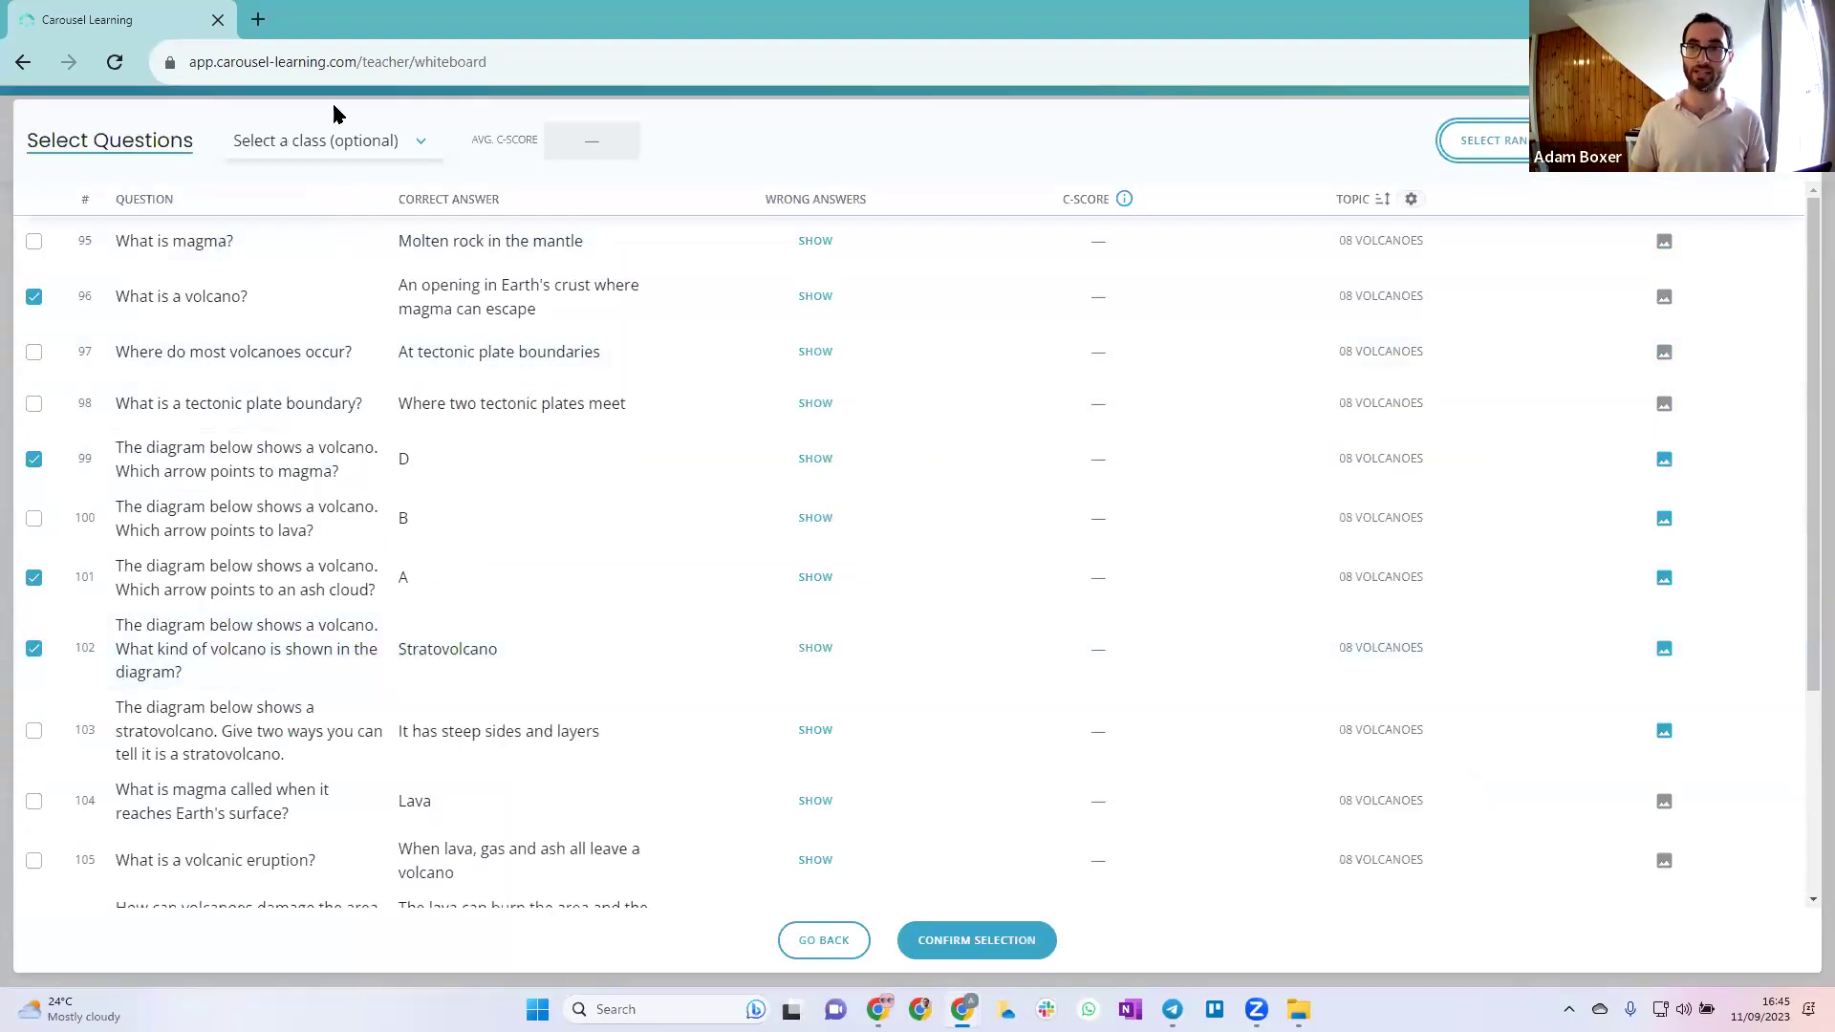
Choose Yr6/Dem2 in the 'Select a class (optional)' dropdown to show its C-scores
left_click(345, 152)
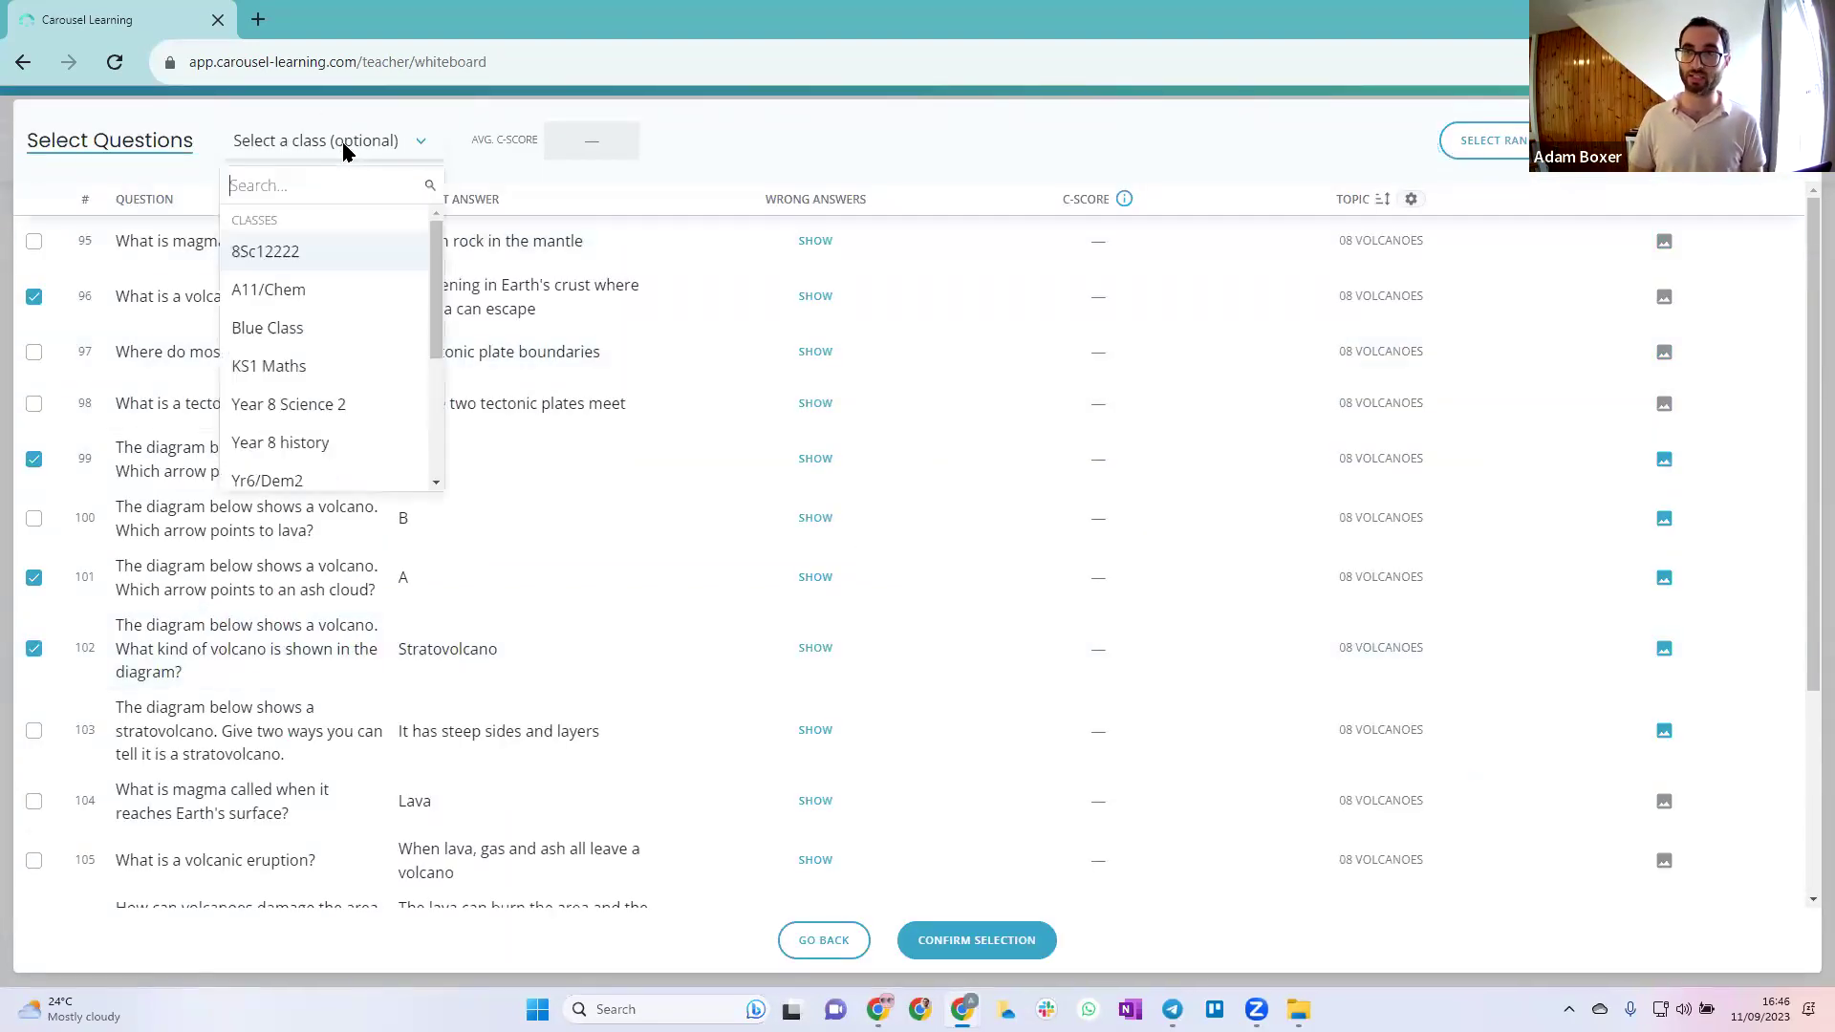
scroll(344, 363, "down", 1)
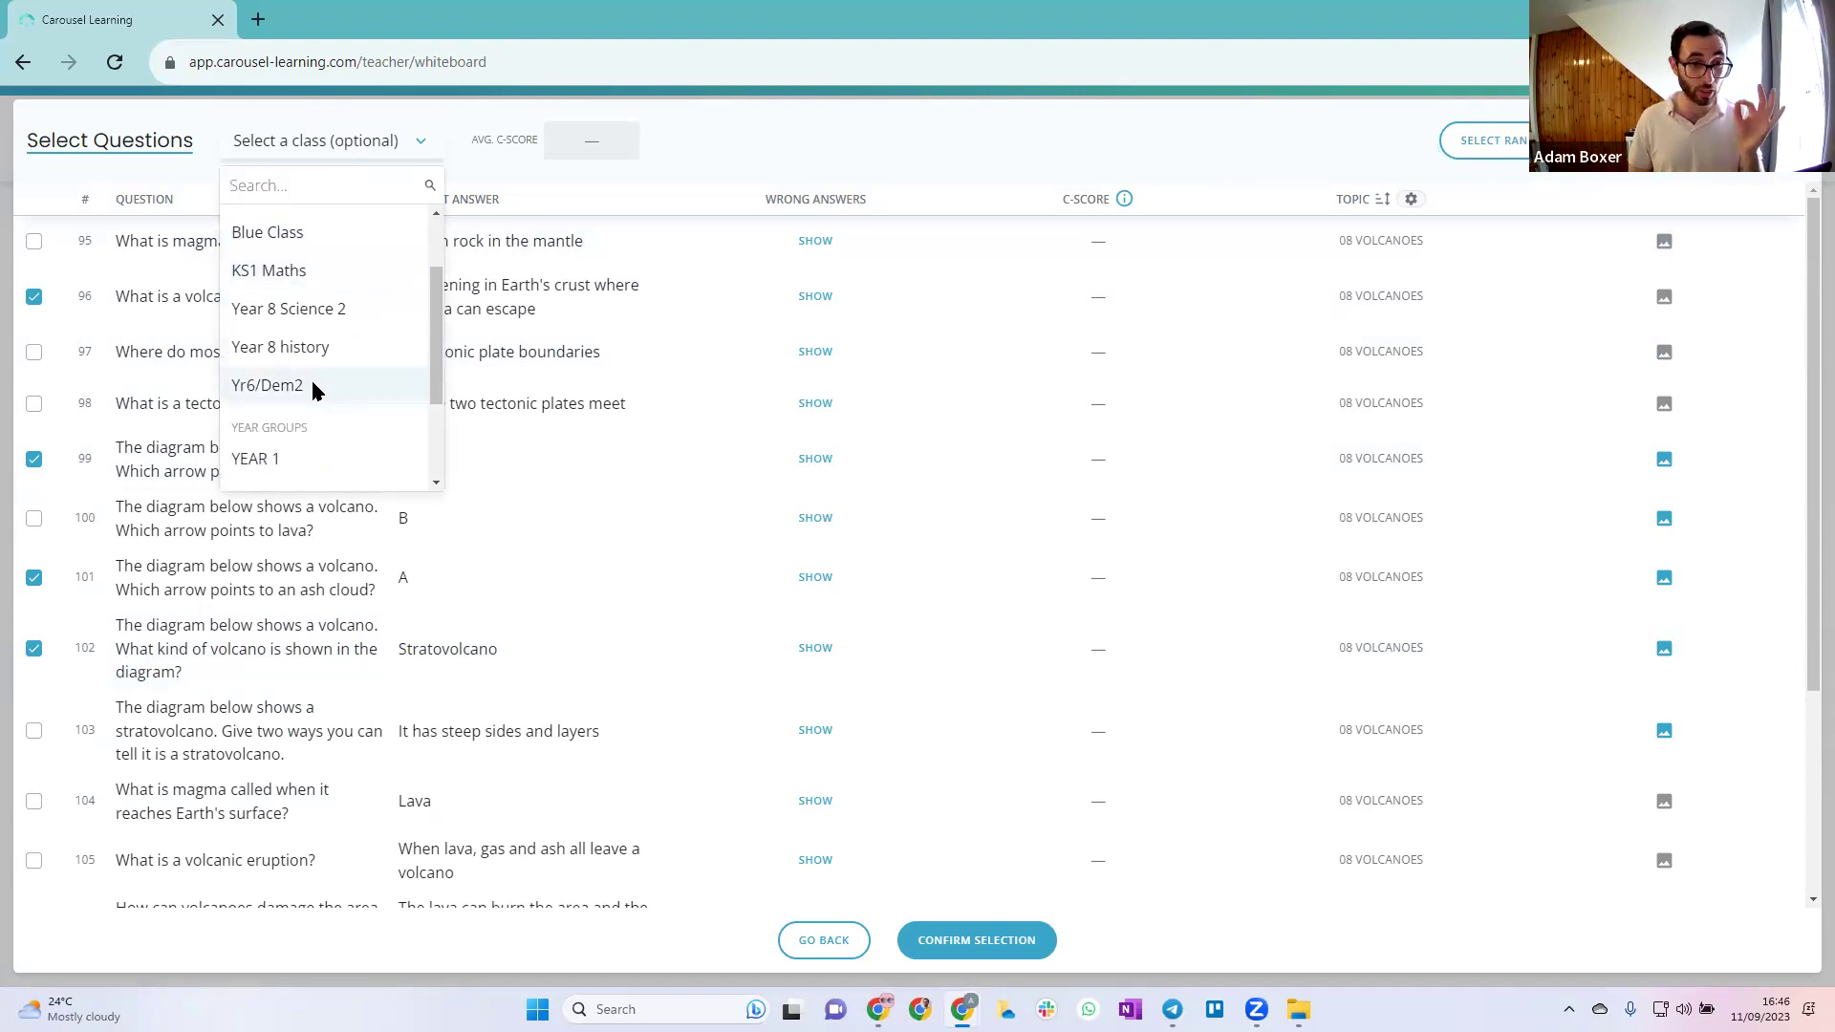
left_click(313, 383)
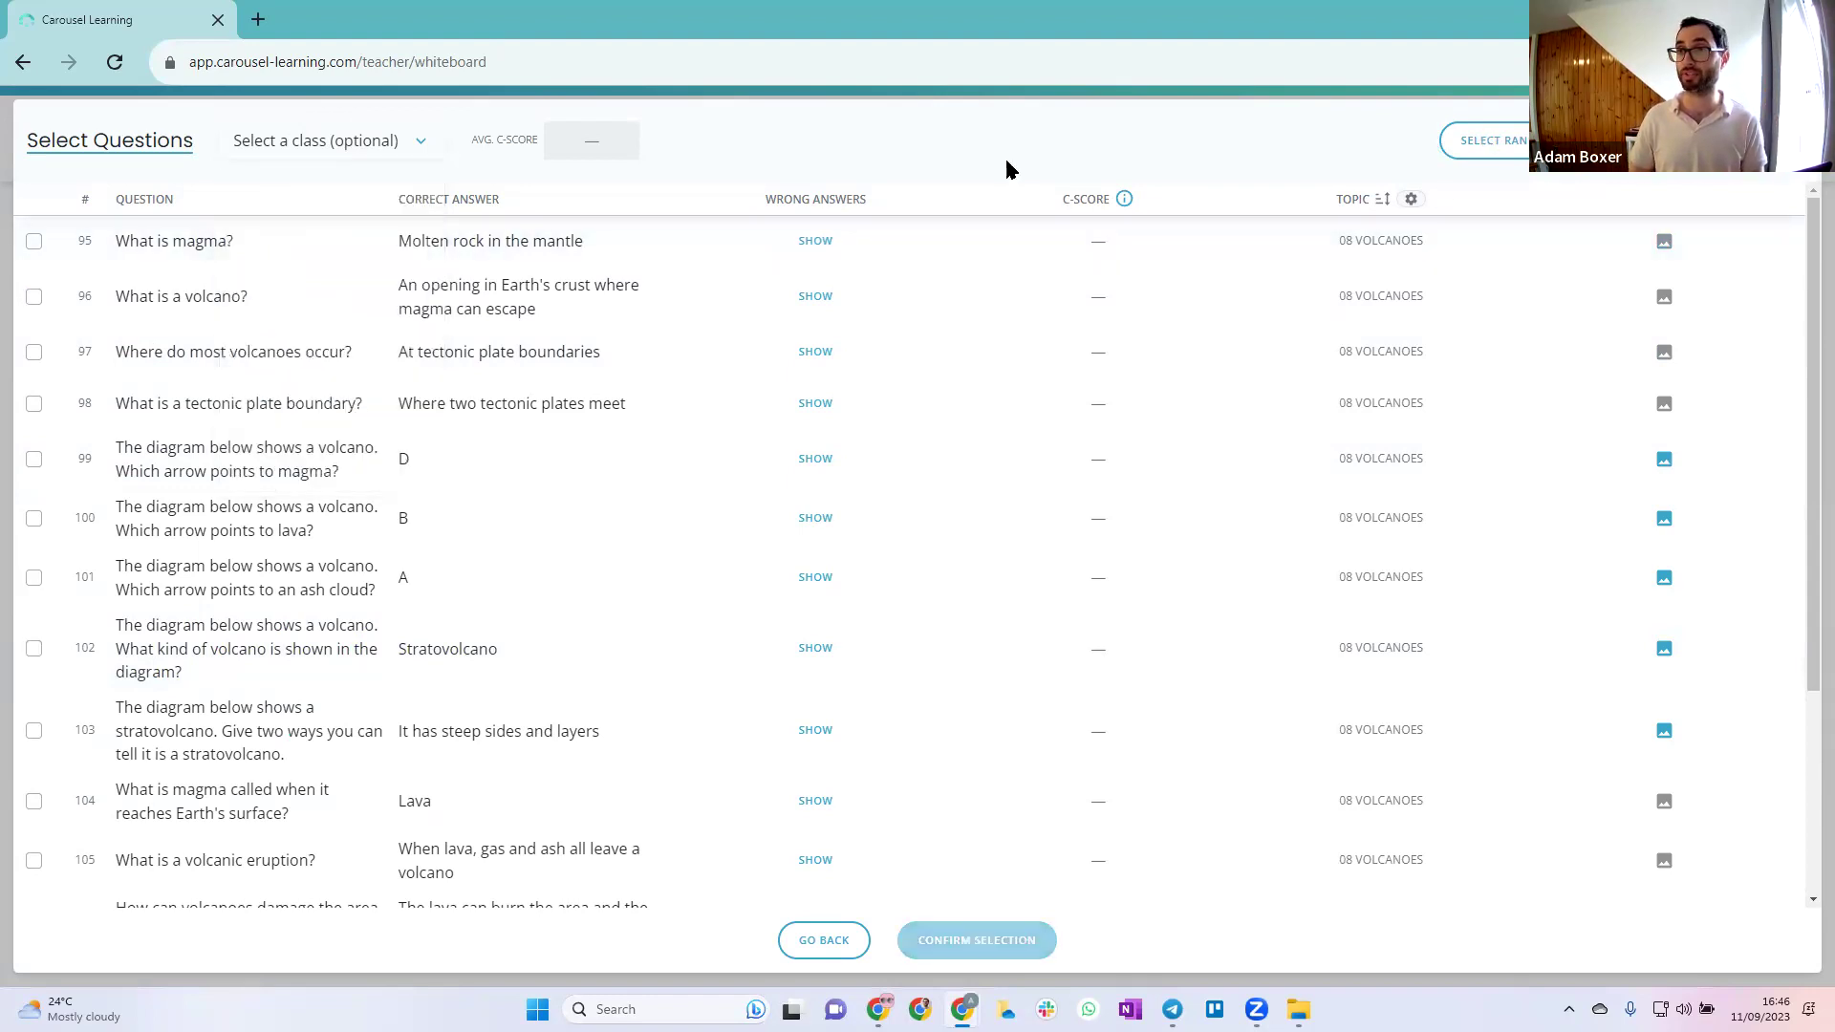
left_click(400, 141)
scroll(363, 315, "down", 1)
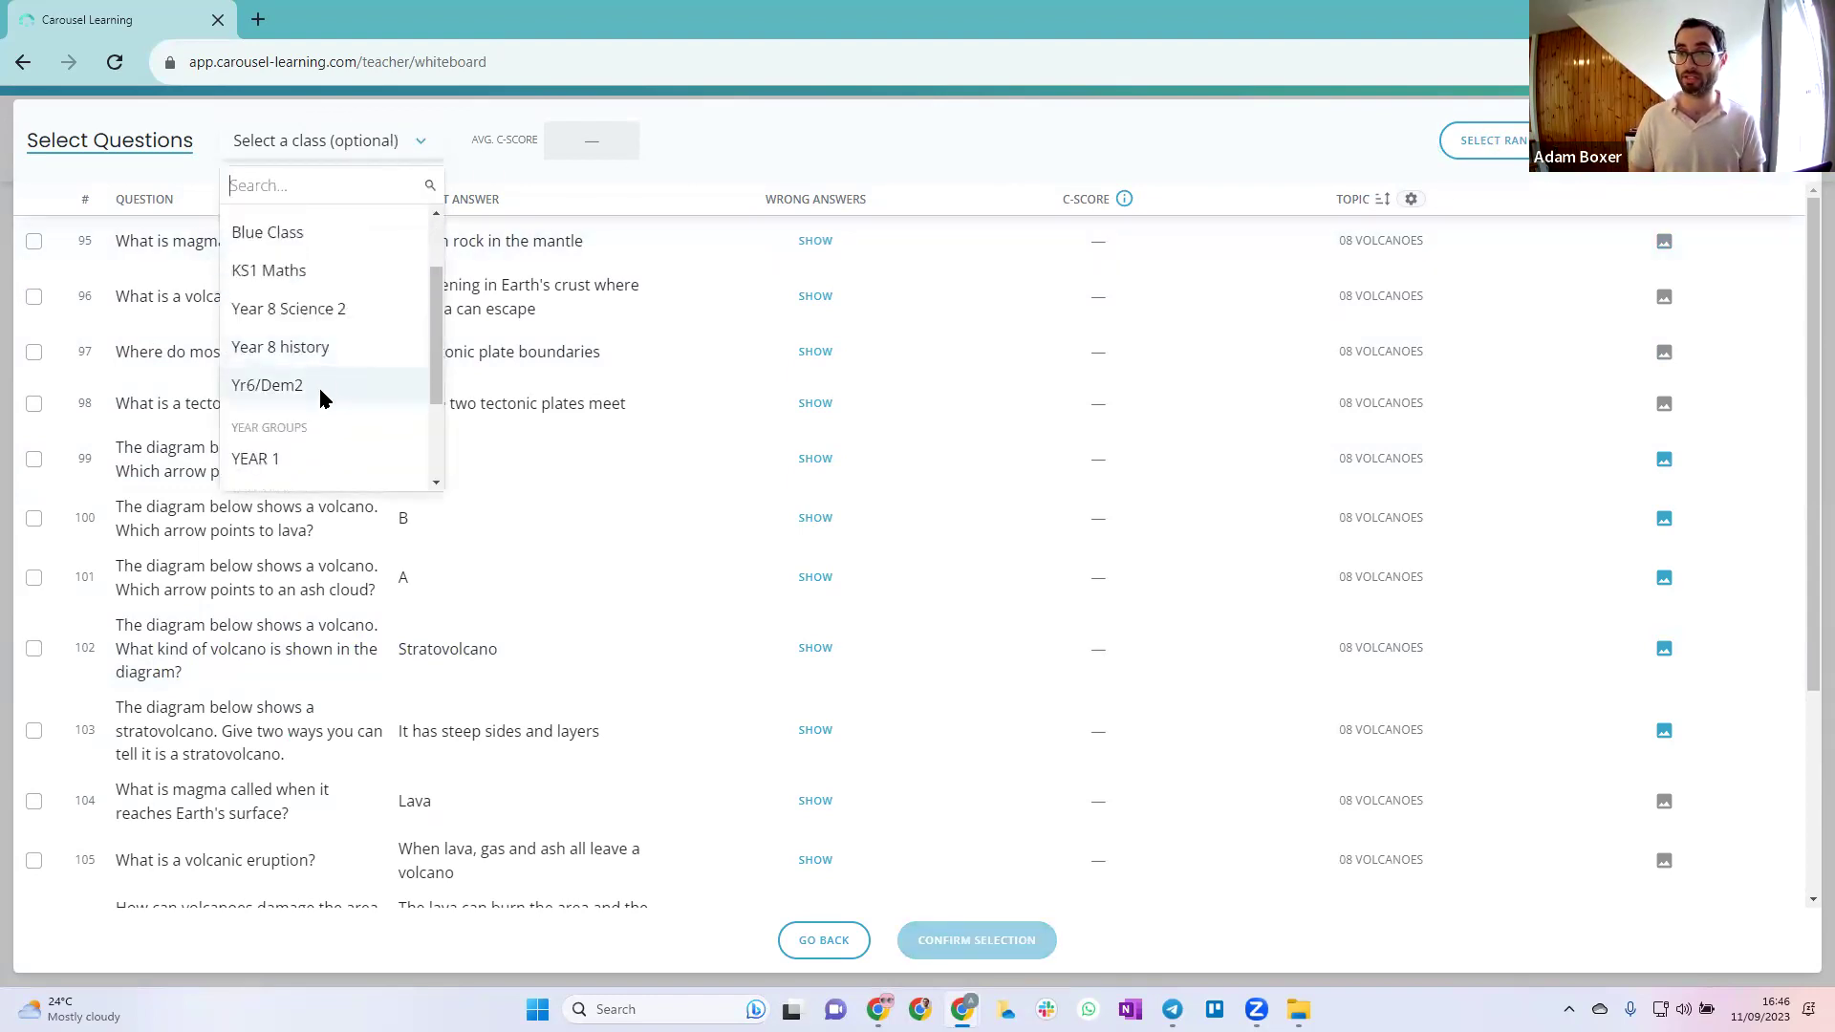
left_click(318, 386)
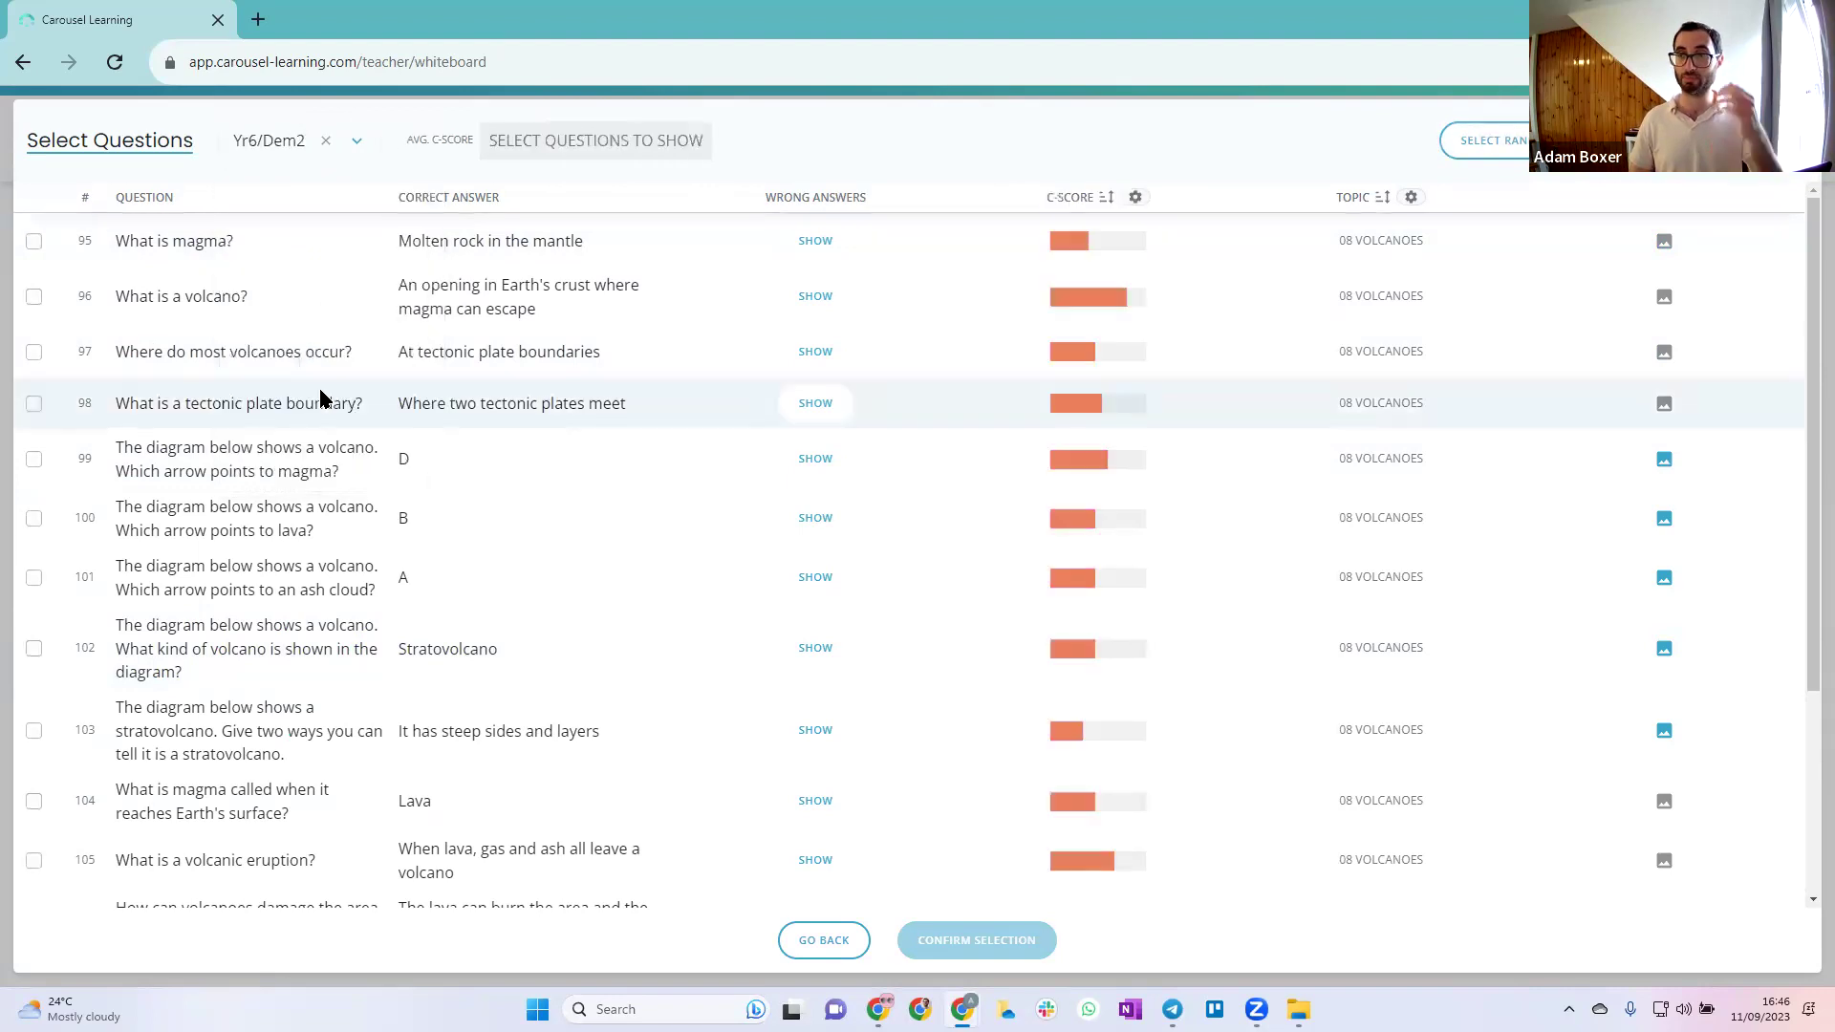
scroll(1233, 383, "down", 3)
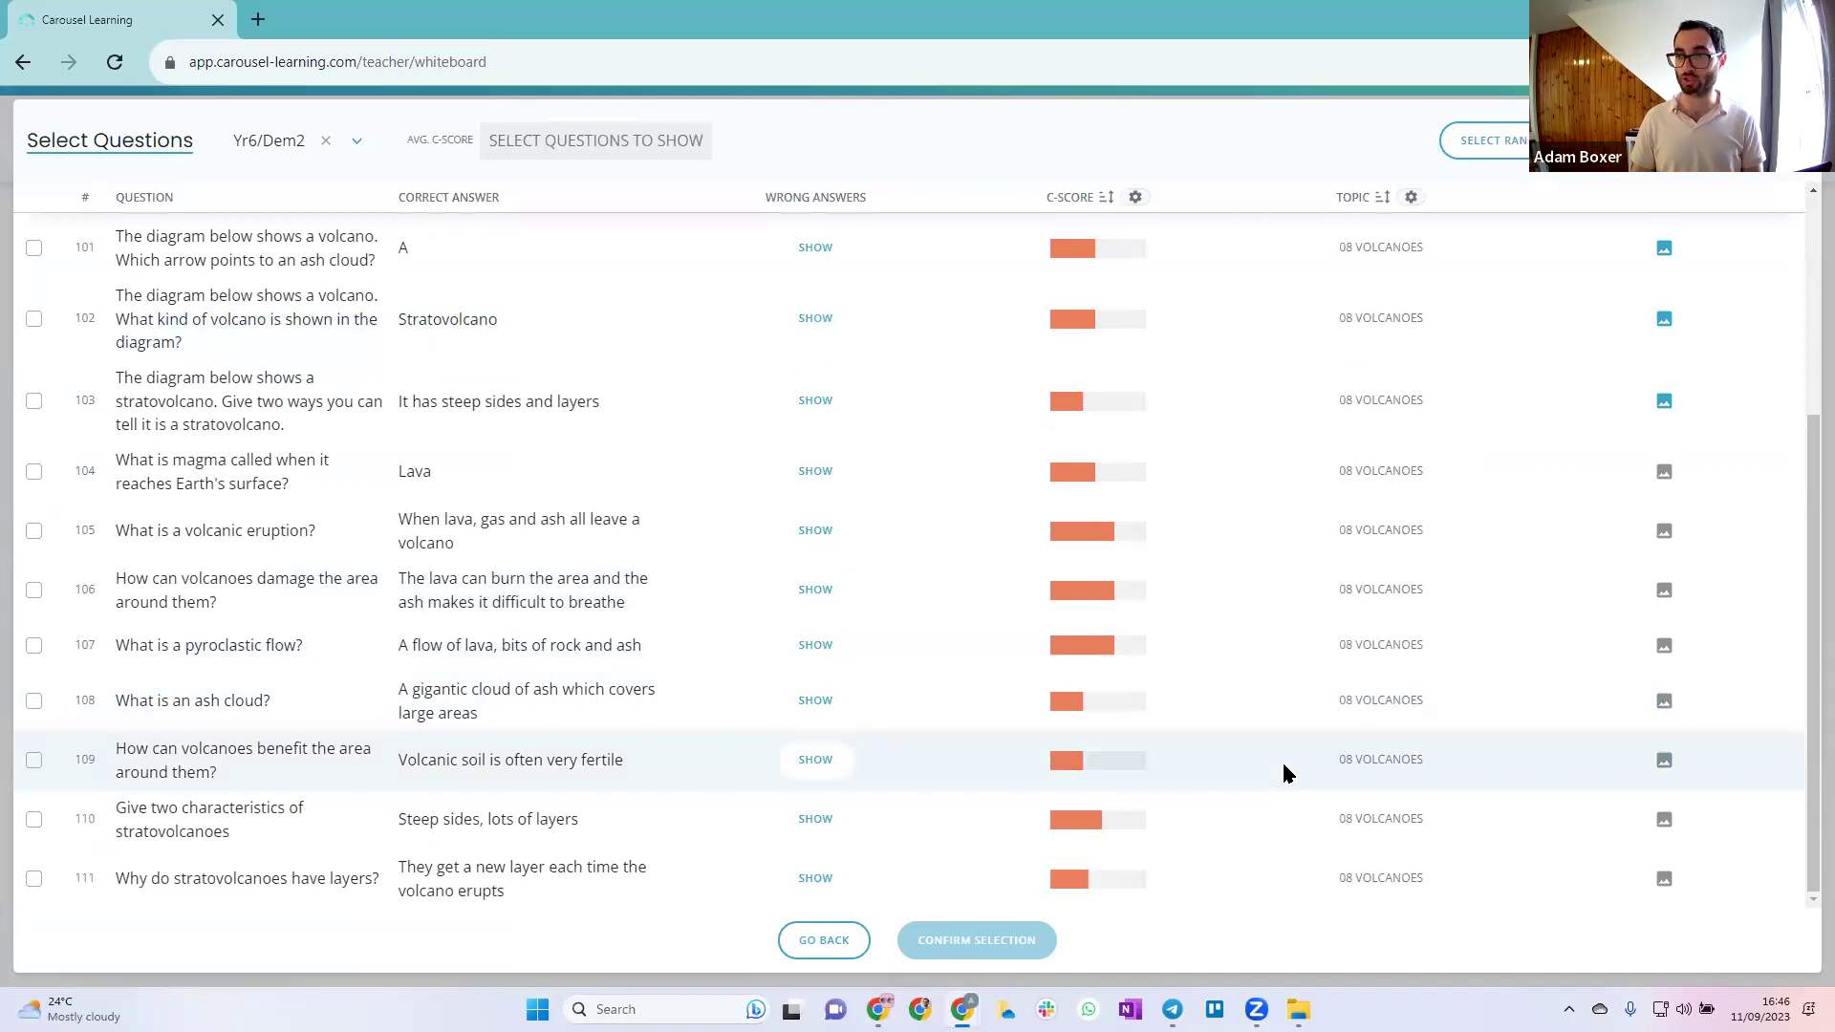
scroll(1284, 774, "up", 3)
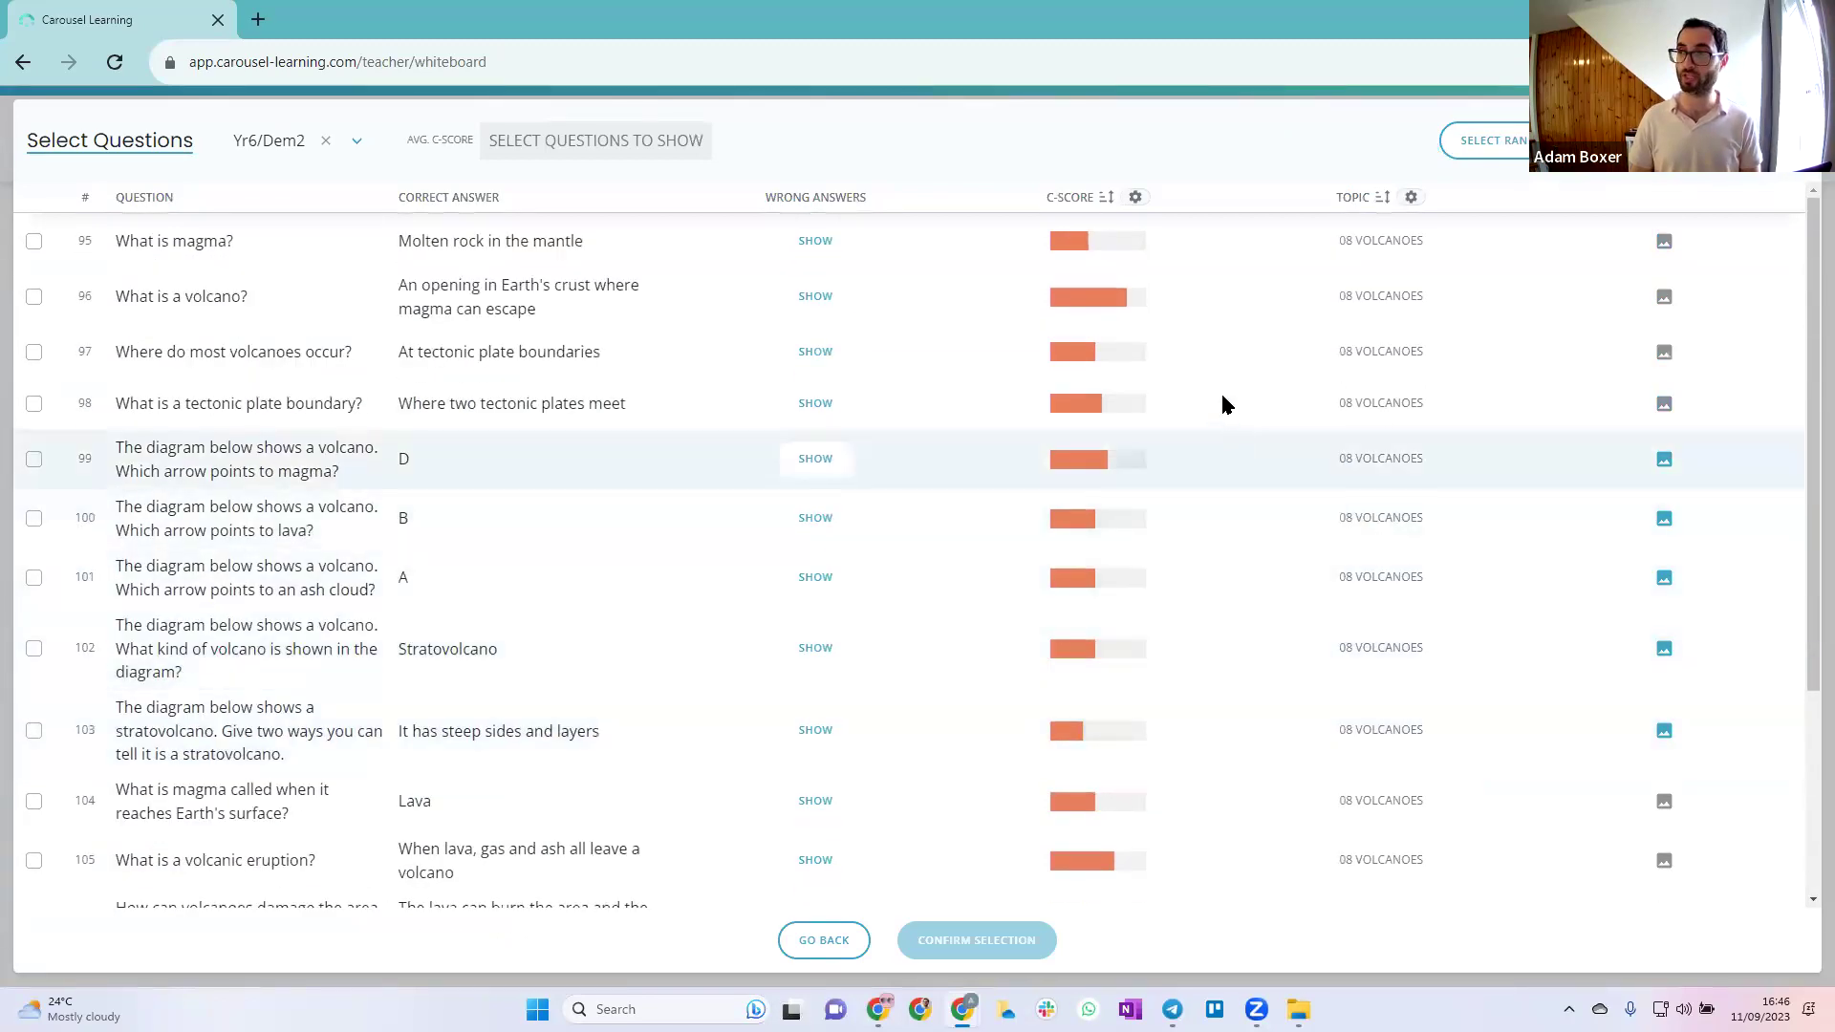
mouse_move(1087, 304)
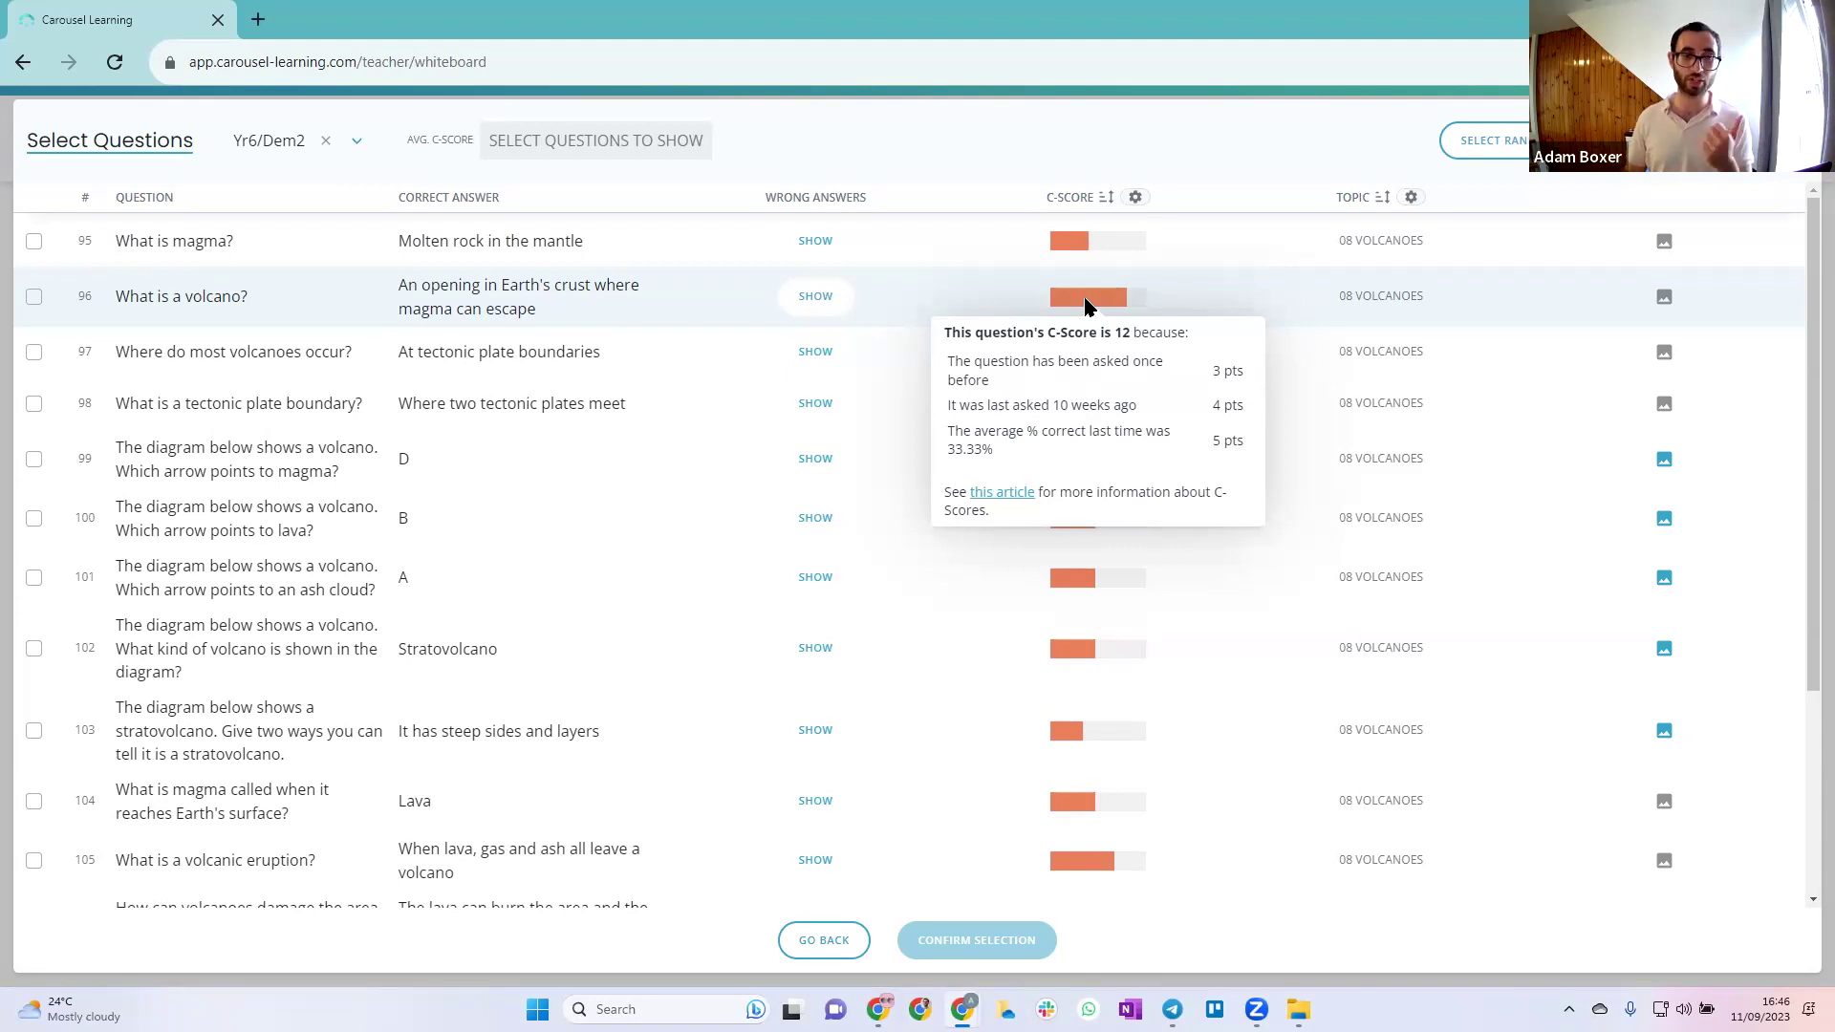
scroll(1275, 639, "down", 3)
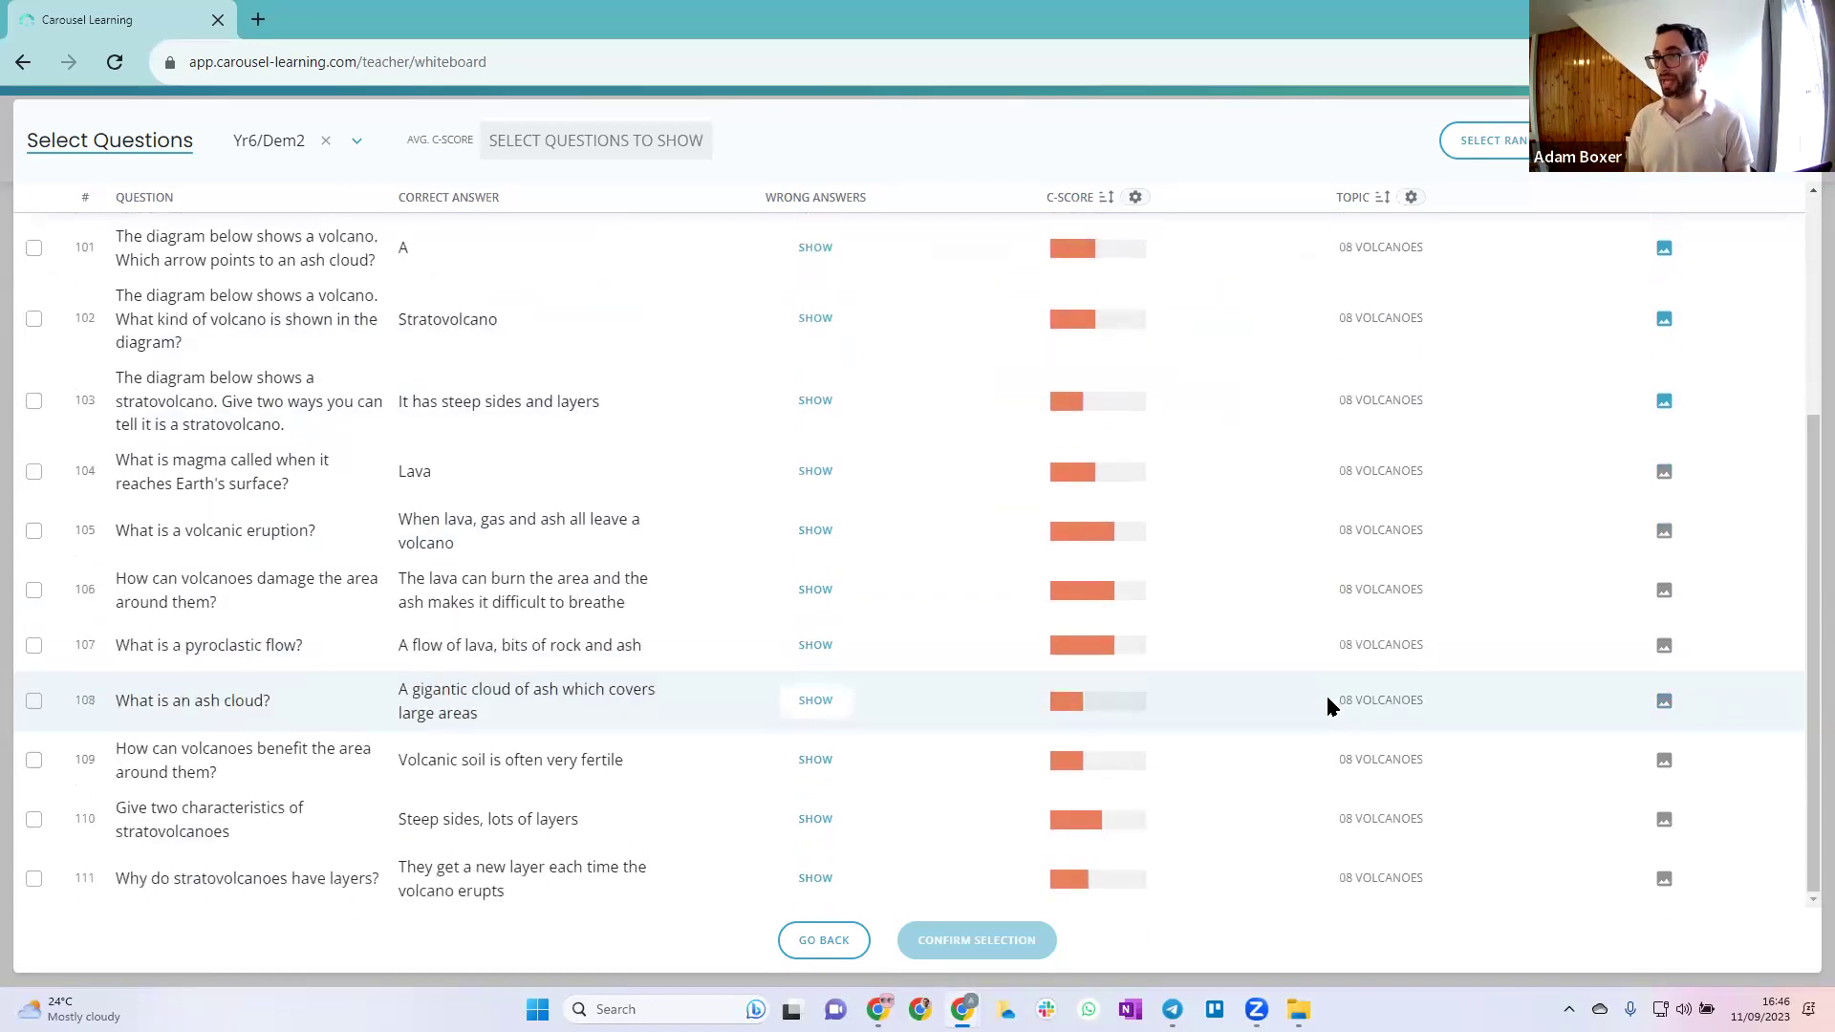
mouse_move(1078, 767)
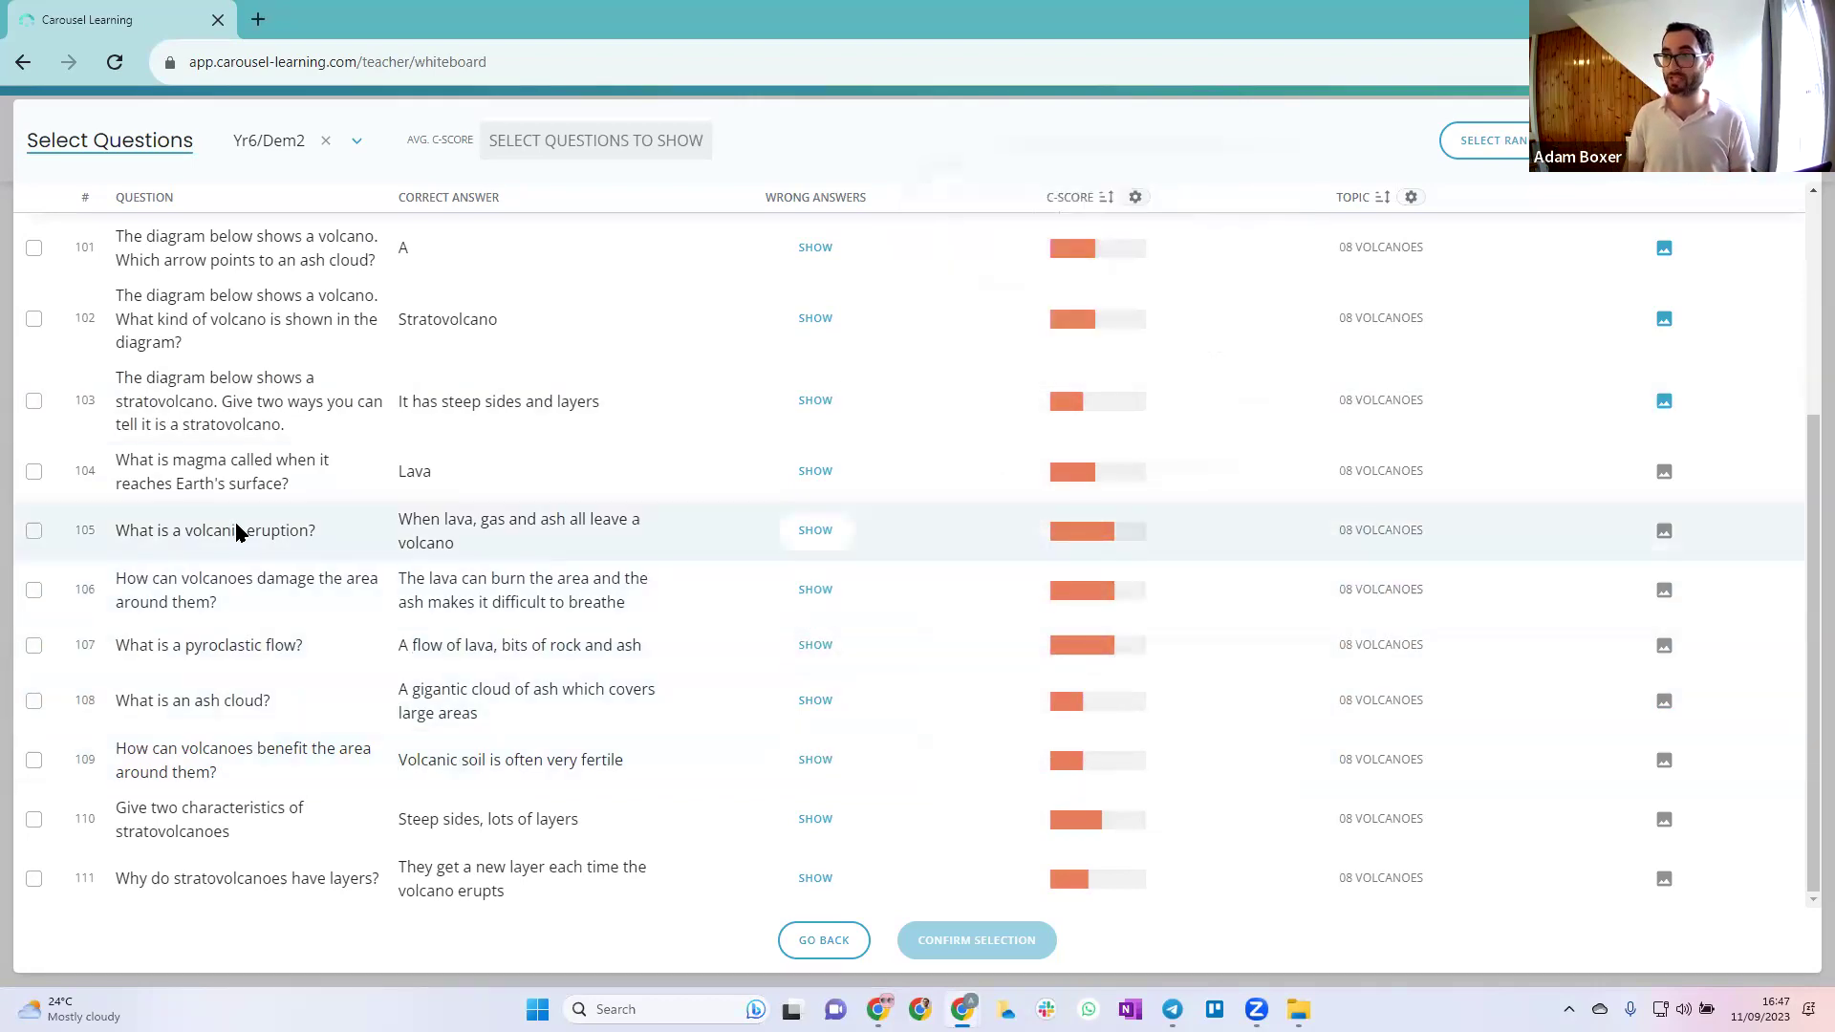
Tick the eruption, volcano damage, pyroclastic flow and volcano benefits questions
left_click(34, 533)
left_click(34, 590)
left_click(34, 646)
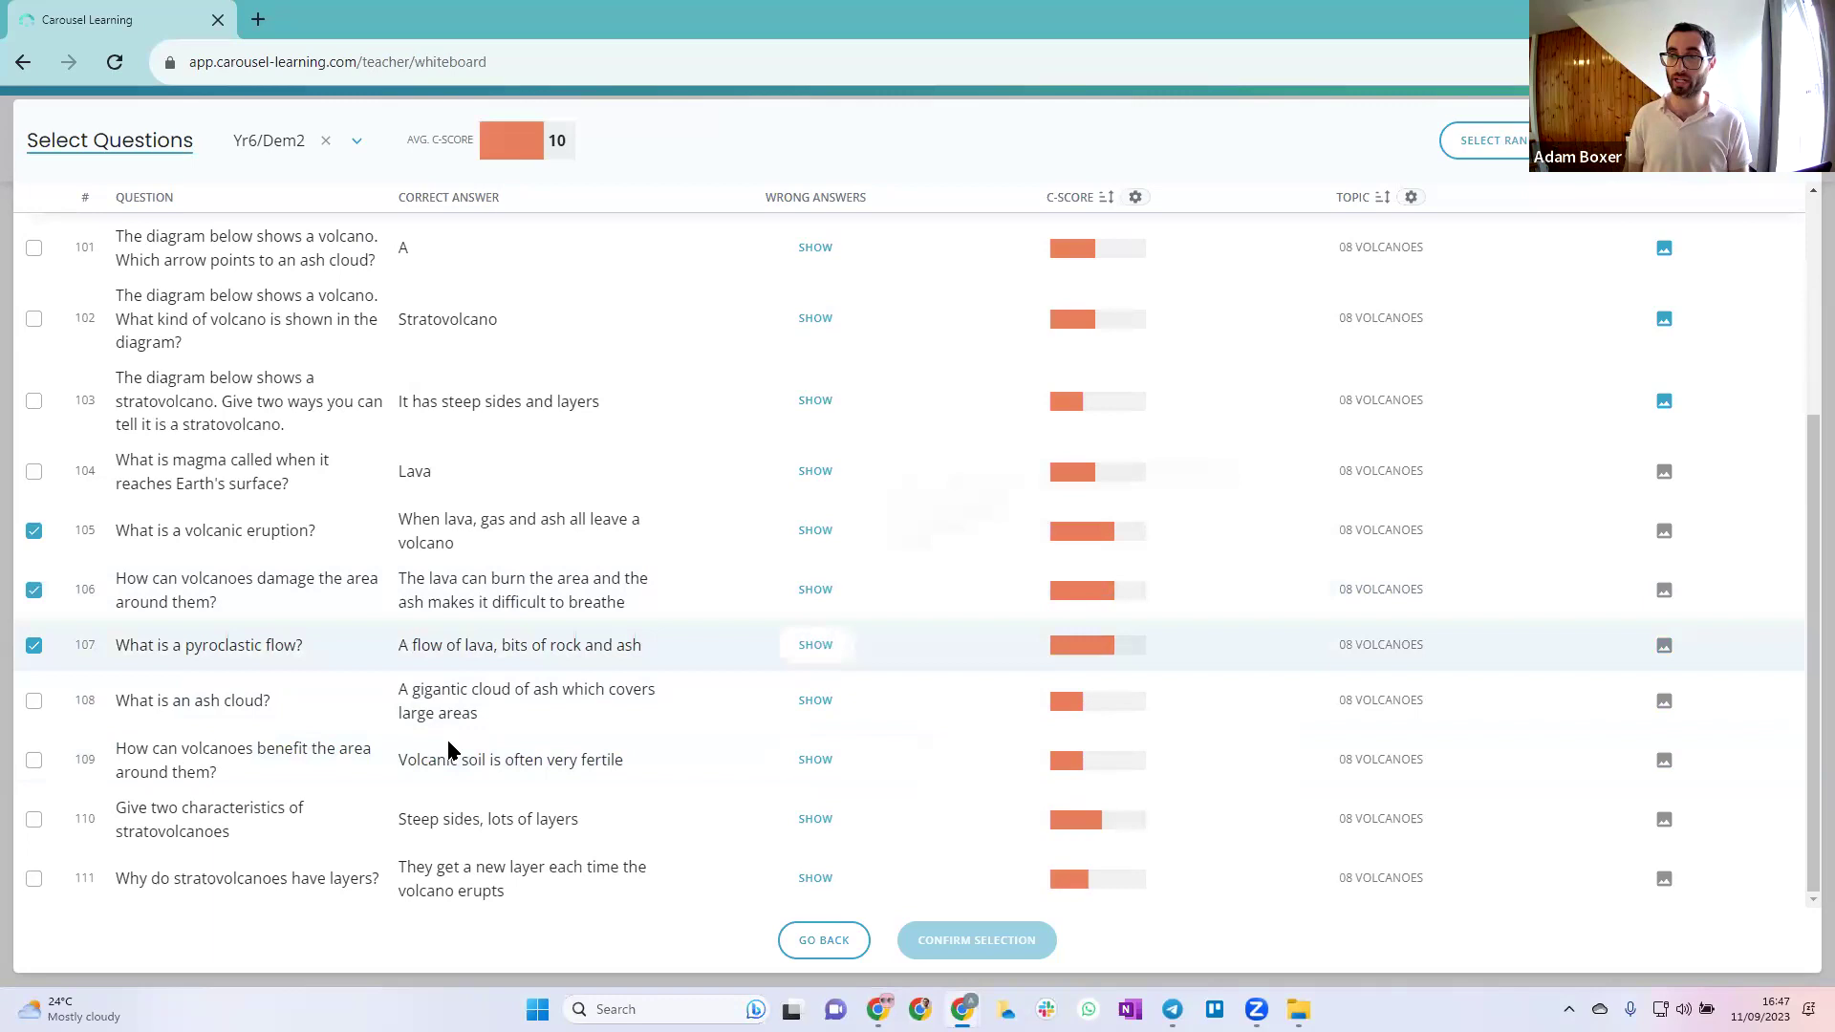
left_click(36, 761)
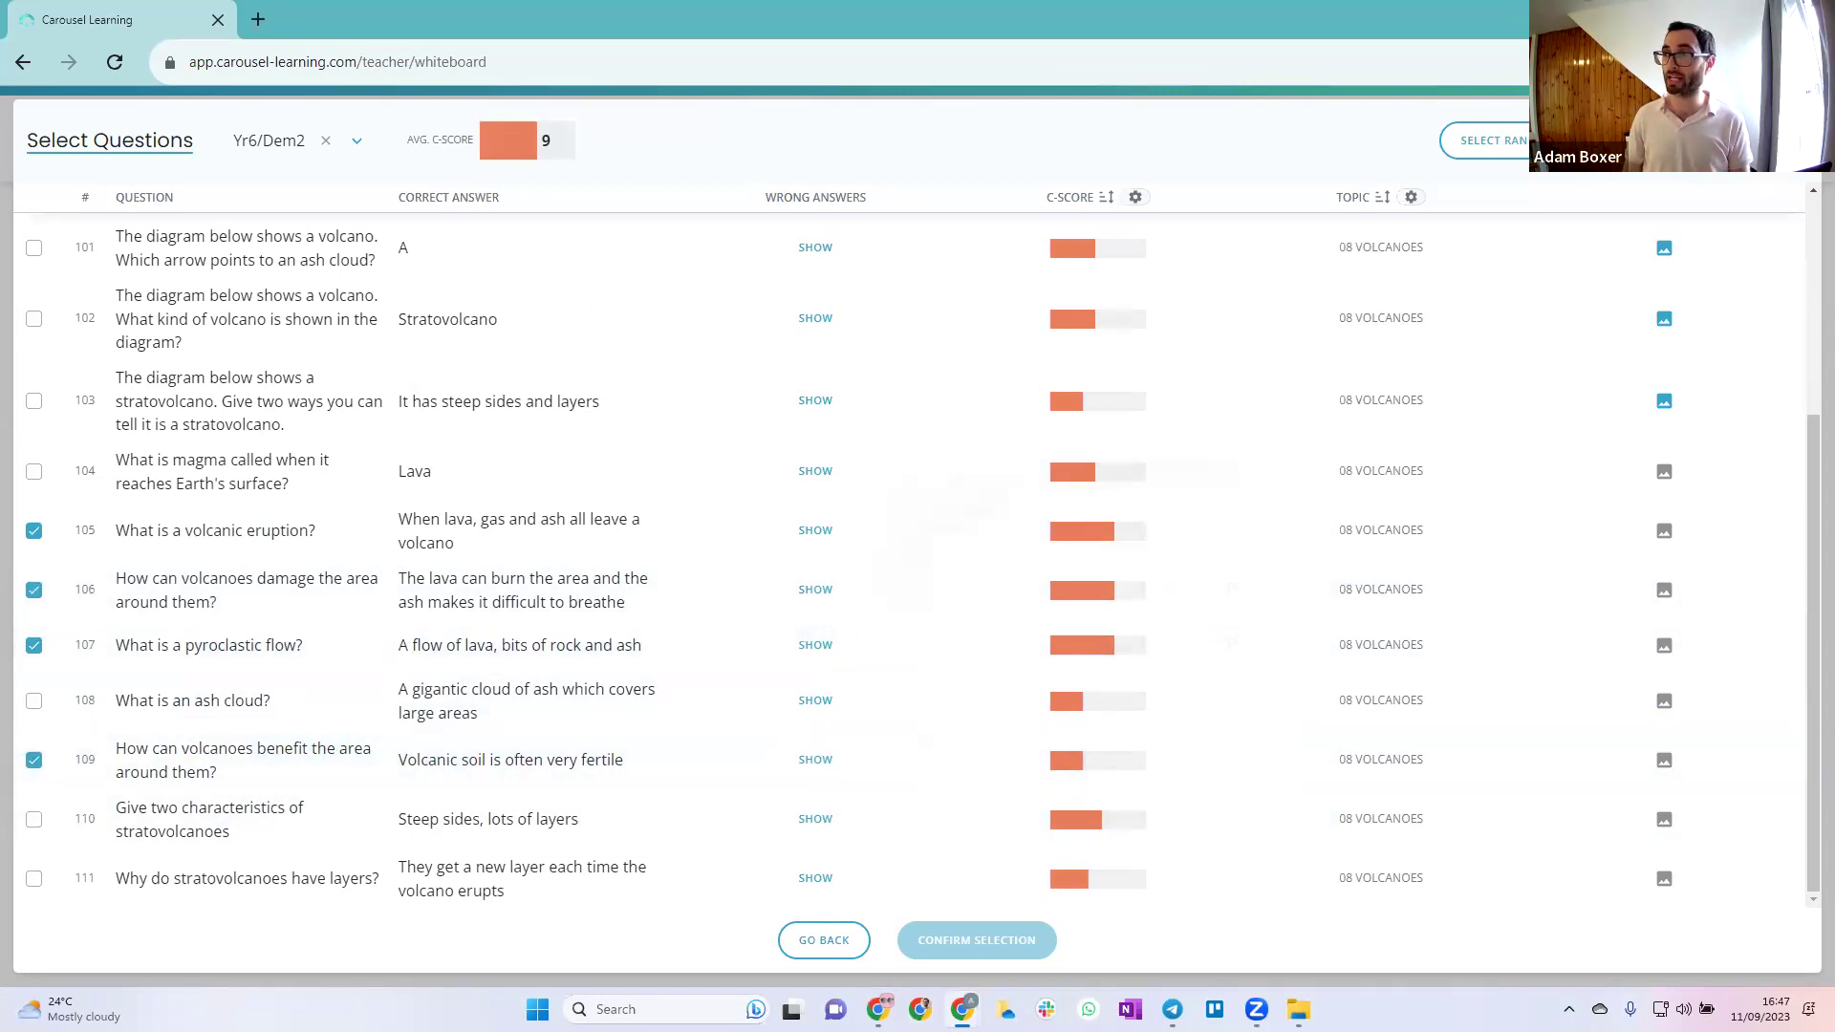
Sort by C-SCORE descending and tick the top six questions, from 'What is a volcano?' to tectonic plate boundary
left_click(1105, 198)
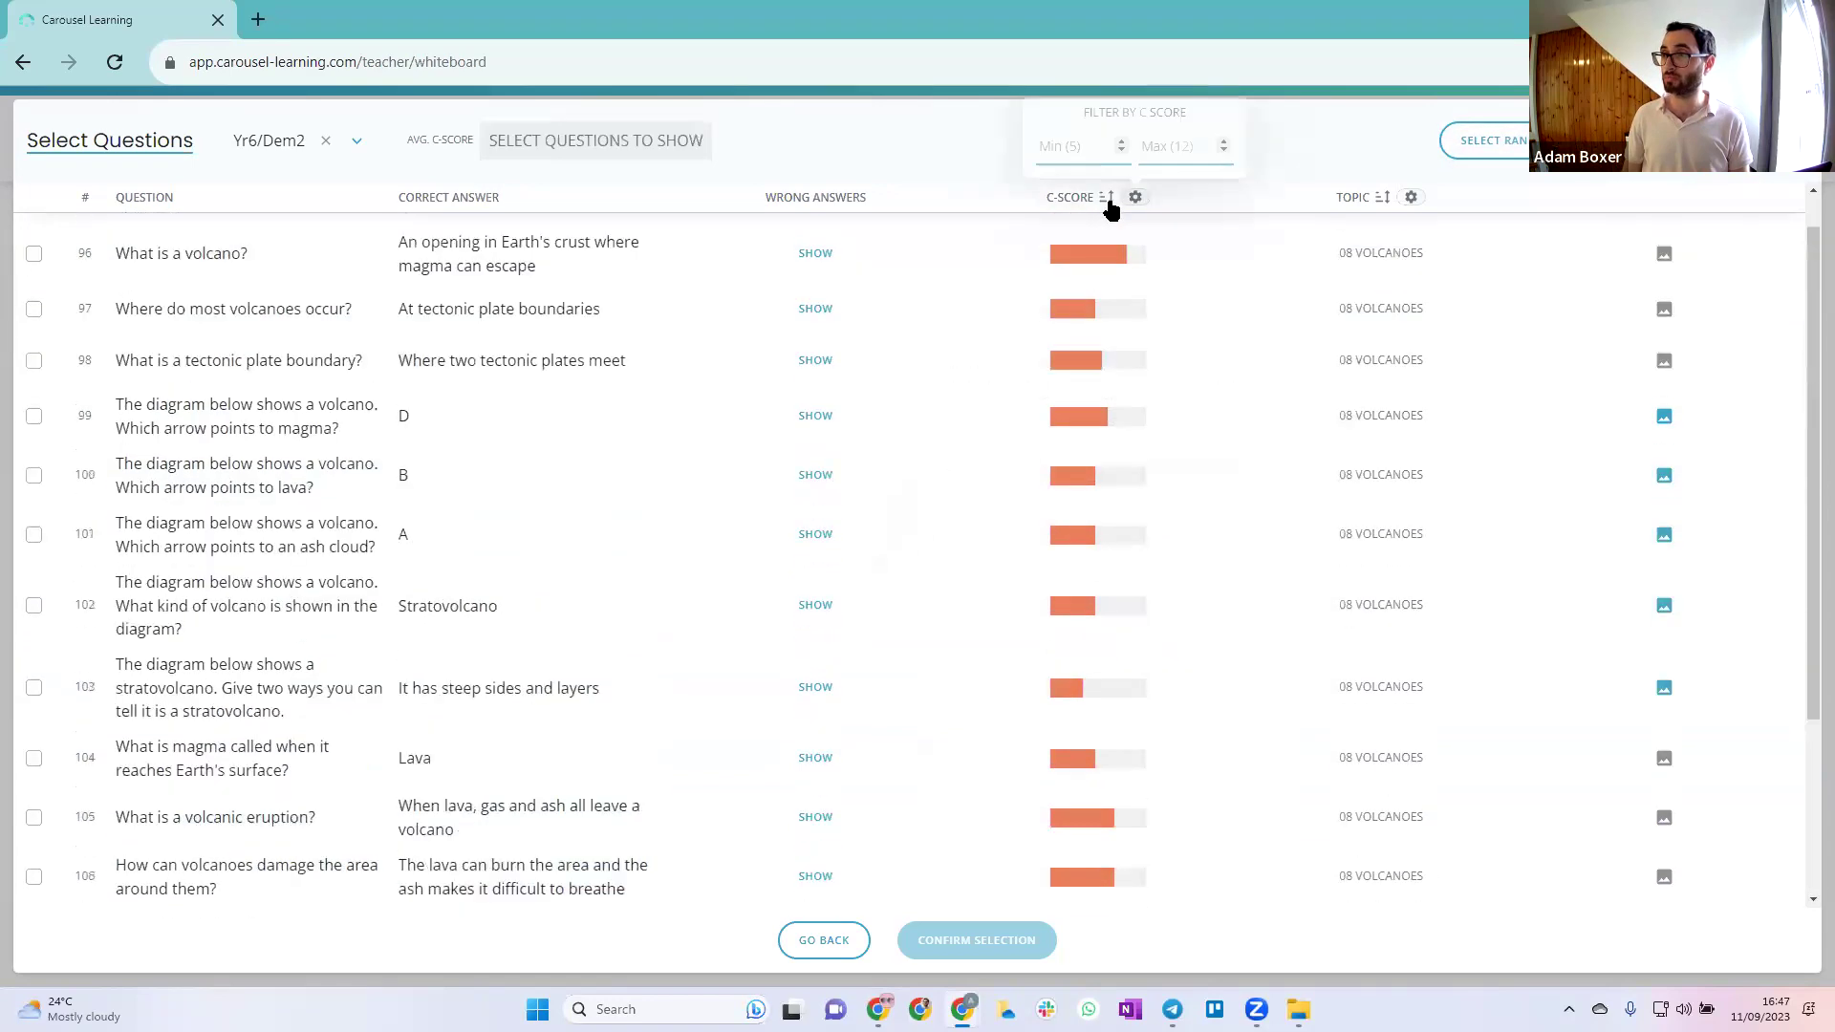
left_click(1106, 202)
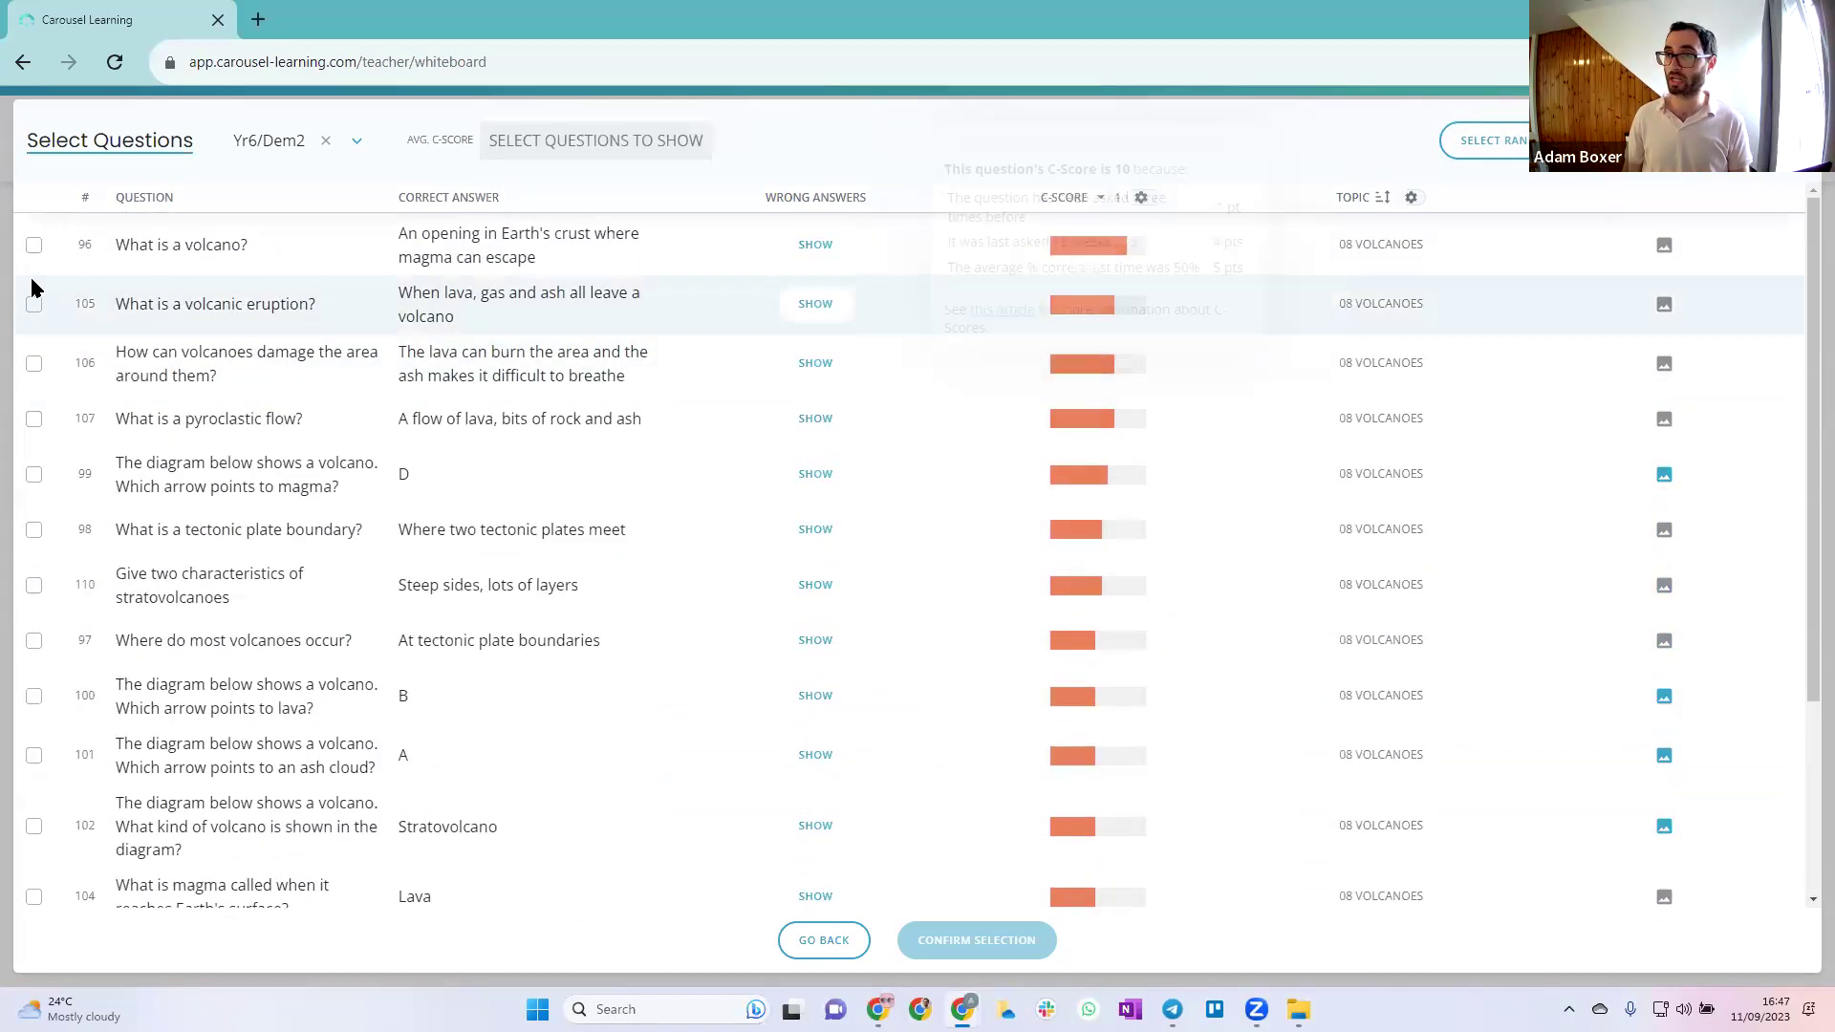
left_click(34, 245)
left_click(33, 304)
left_click(34, 363)
left_click(33, 419)
left_click(34, 474)
left_click(34, 530)
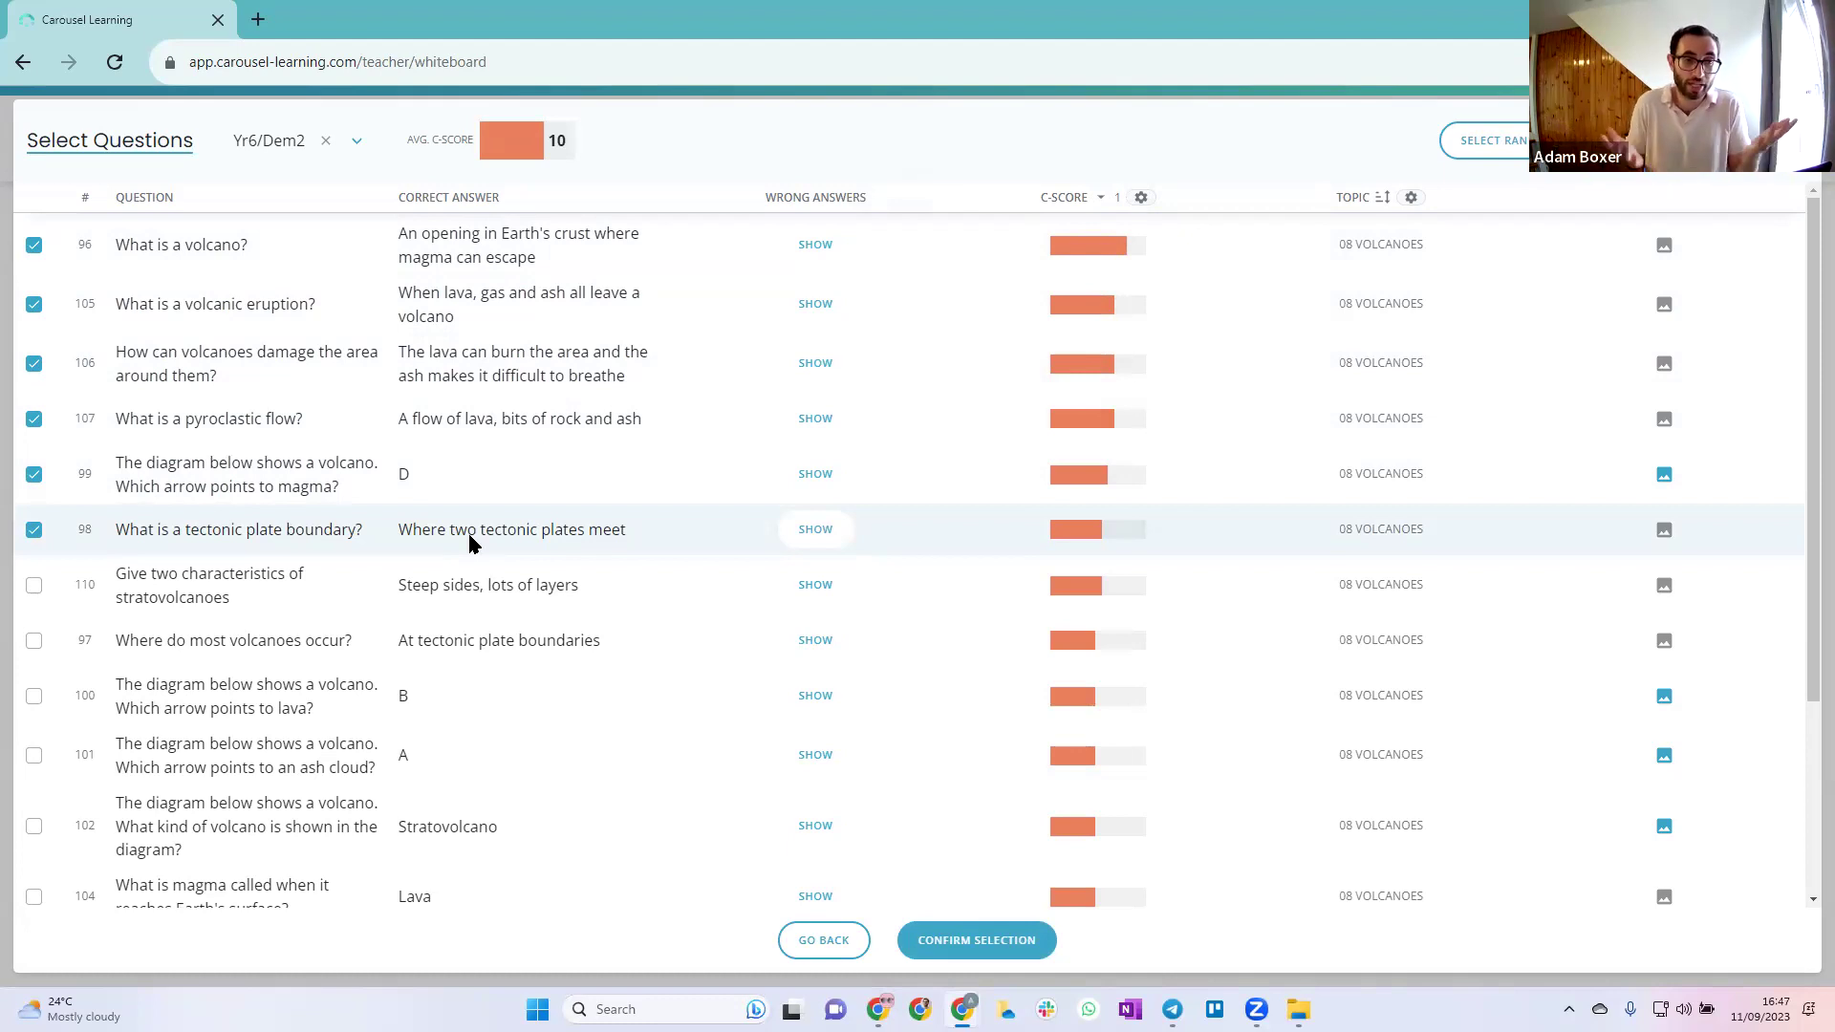
Confirm the six chosen questions and show the whiteboard quiz to the class
left_click(1140, 197)
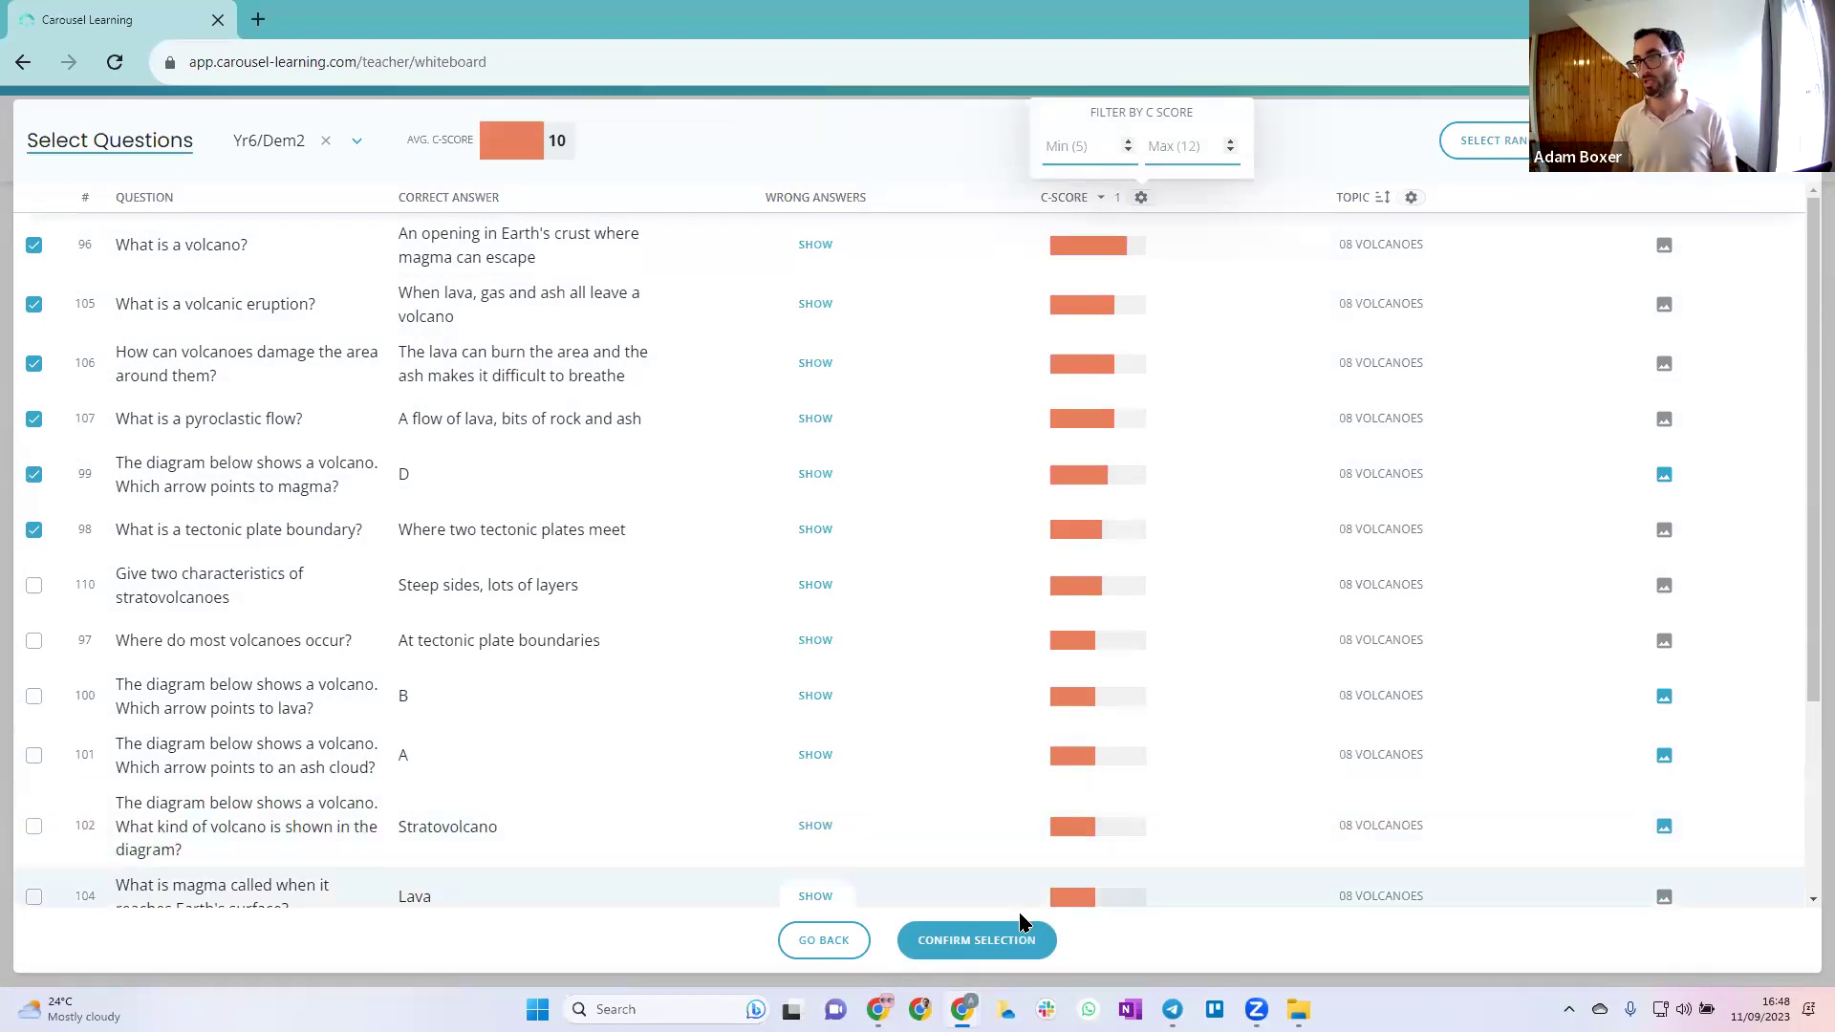
left_click(975, 936)
left_click(1367, 811)
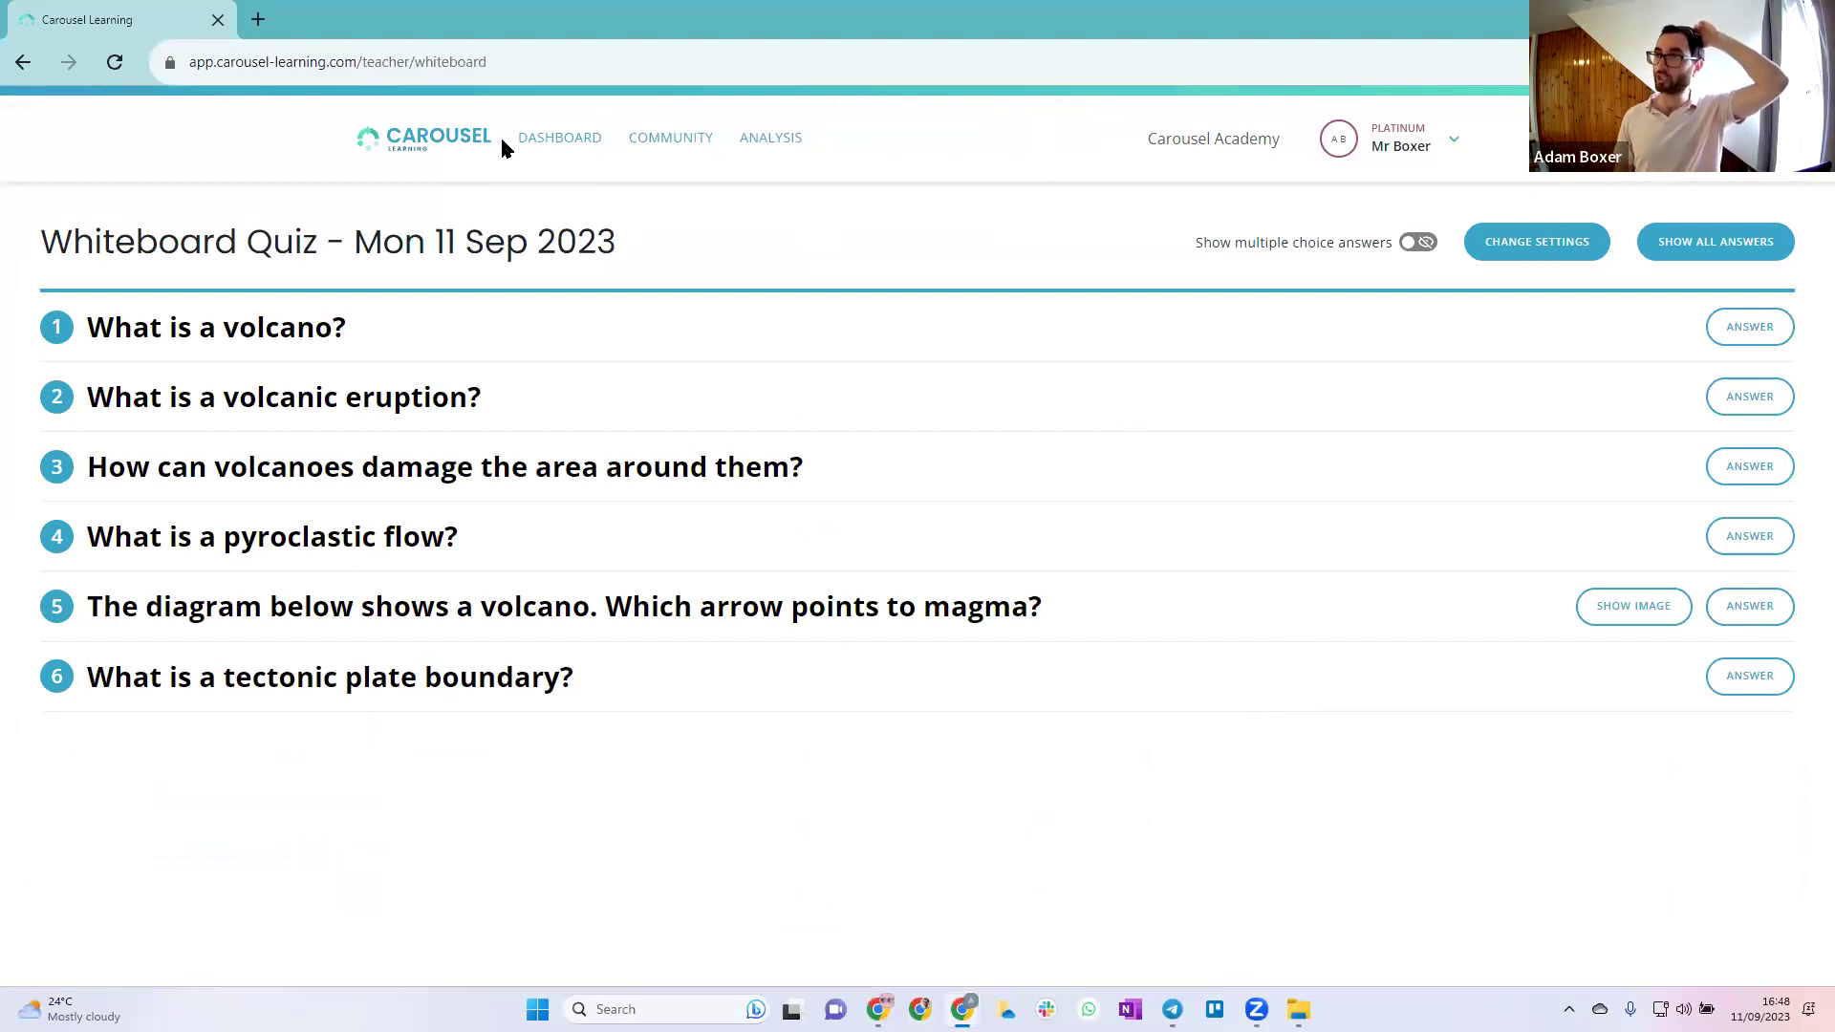
Return to the dashboard, then present the 'Getting started with Carousel' slides from 'In we go!'
left_click(558, 137)
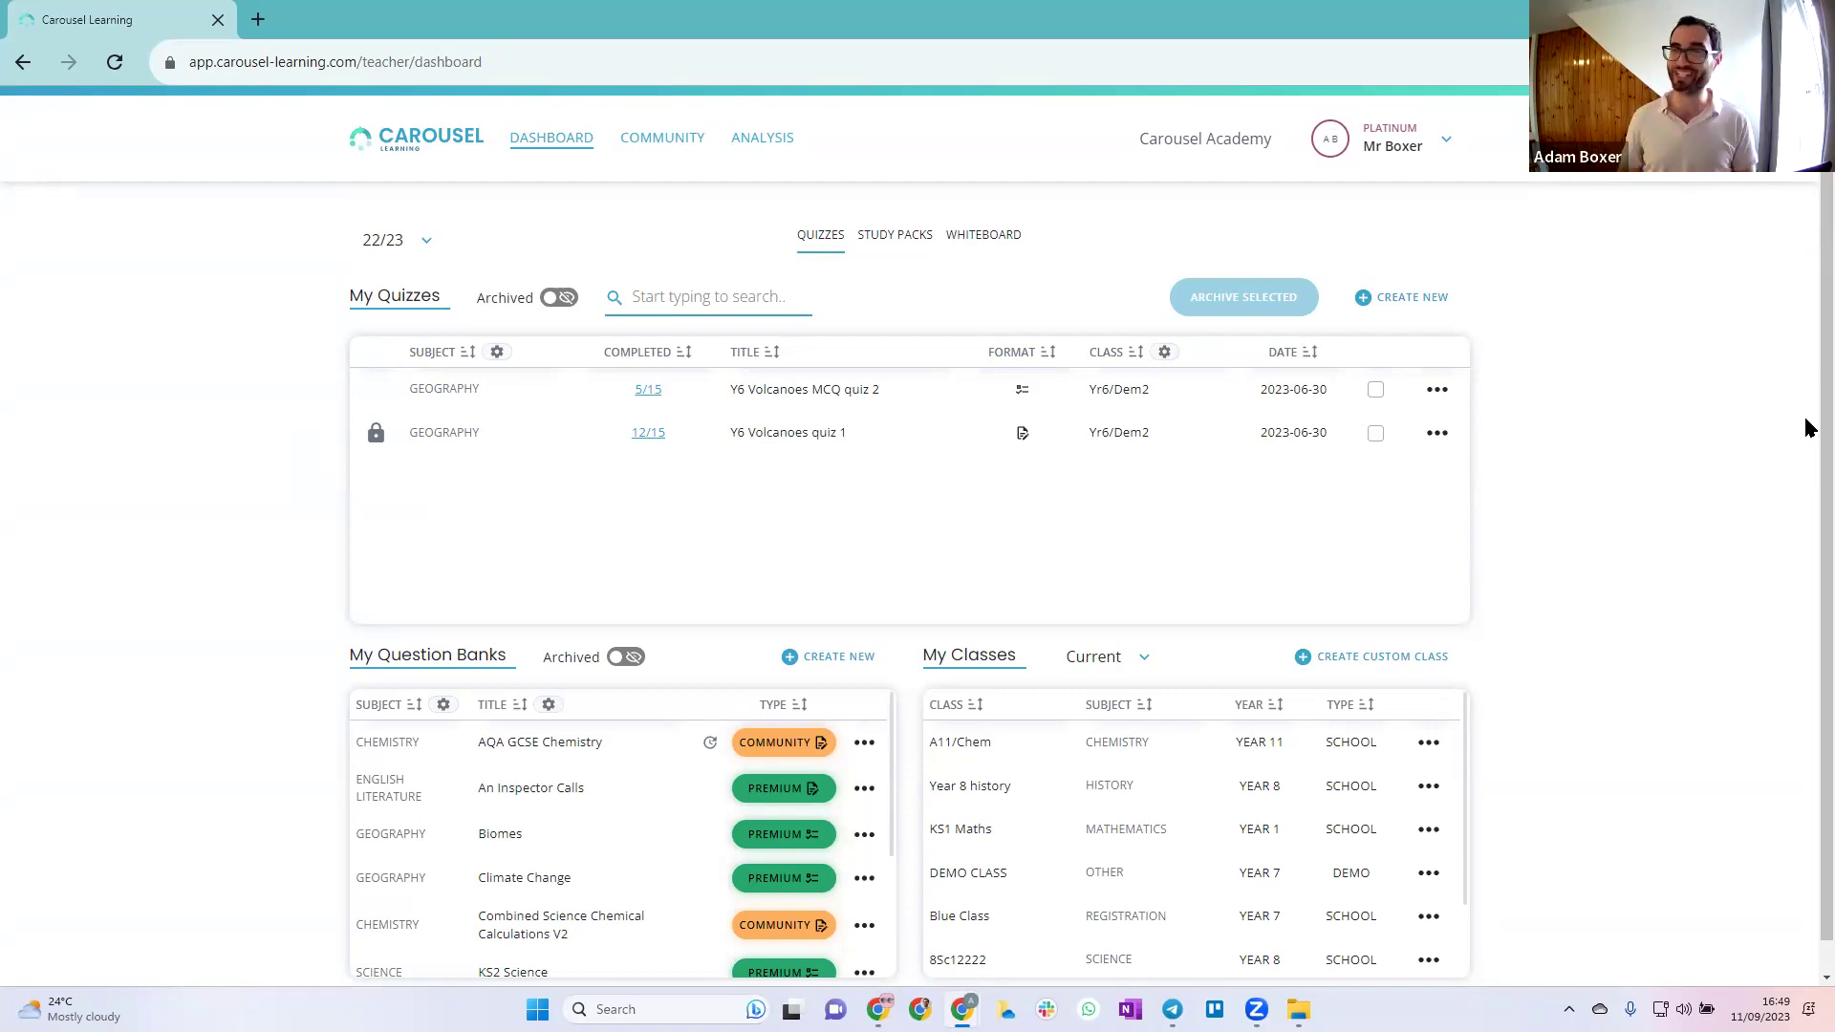
key("alt+Tab")
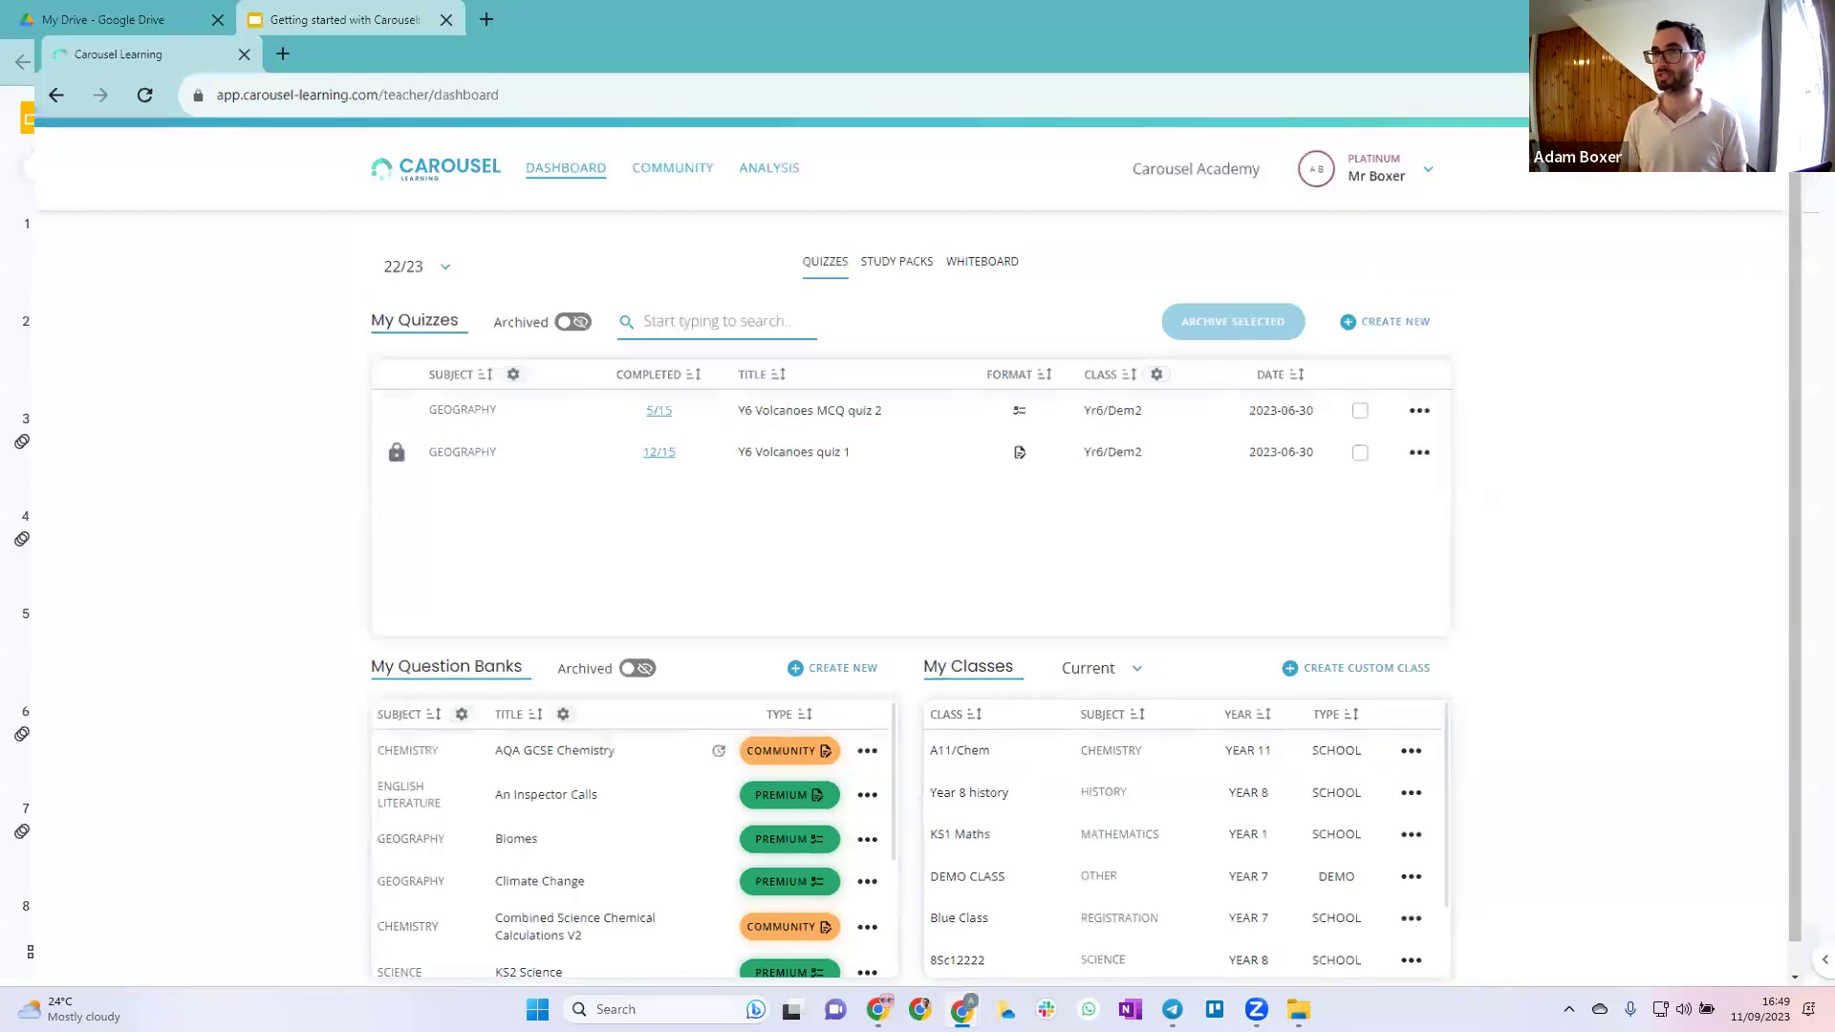
left_click(1577, 116)
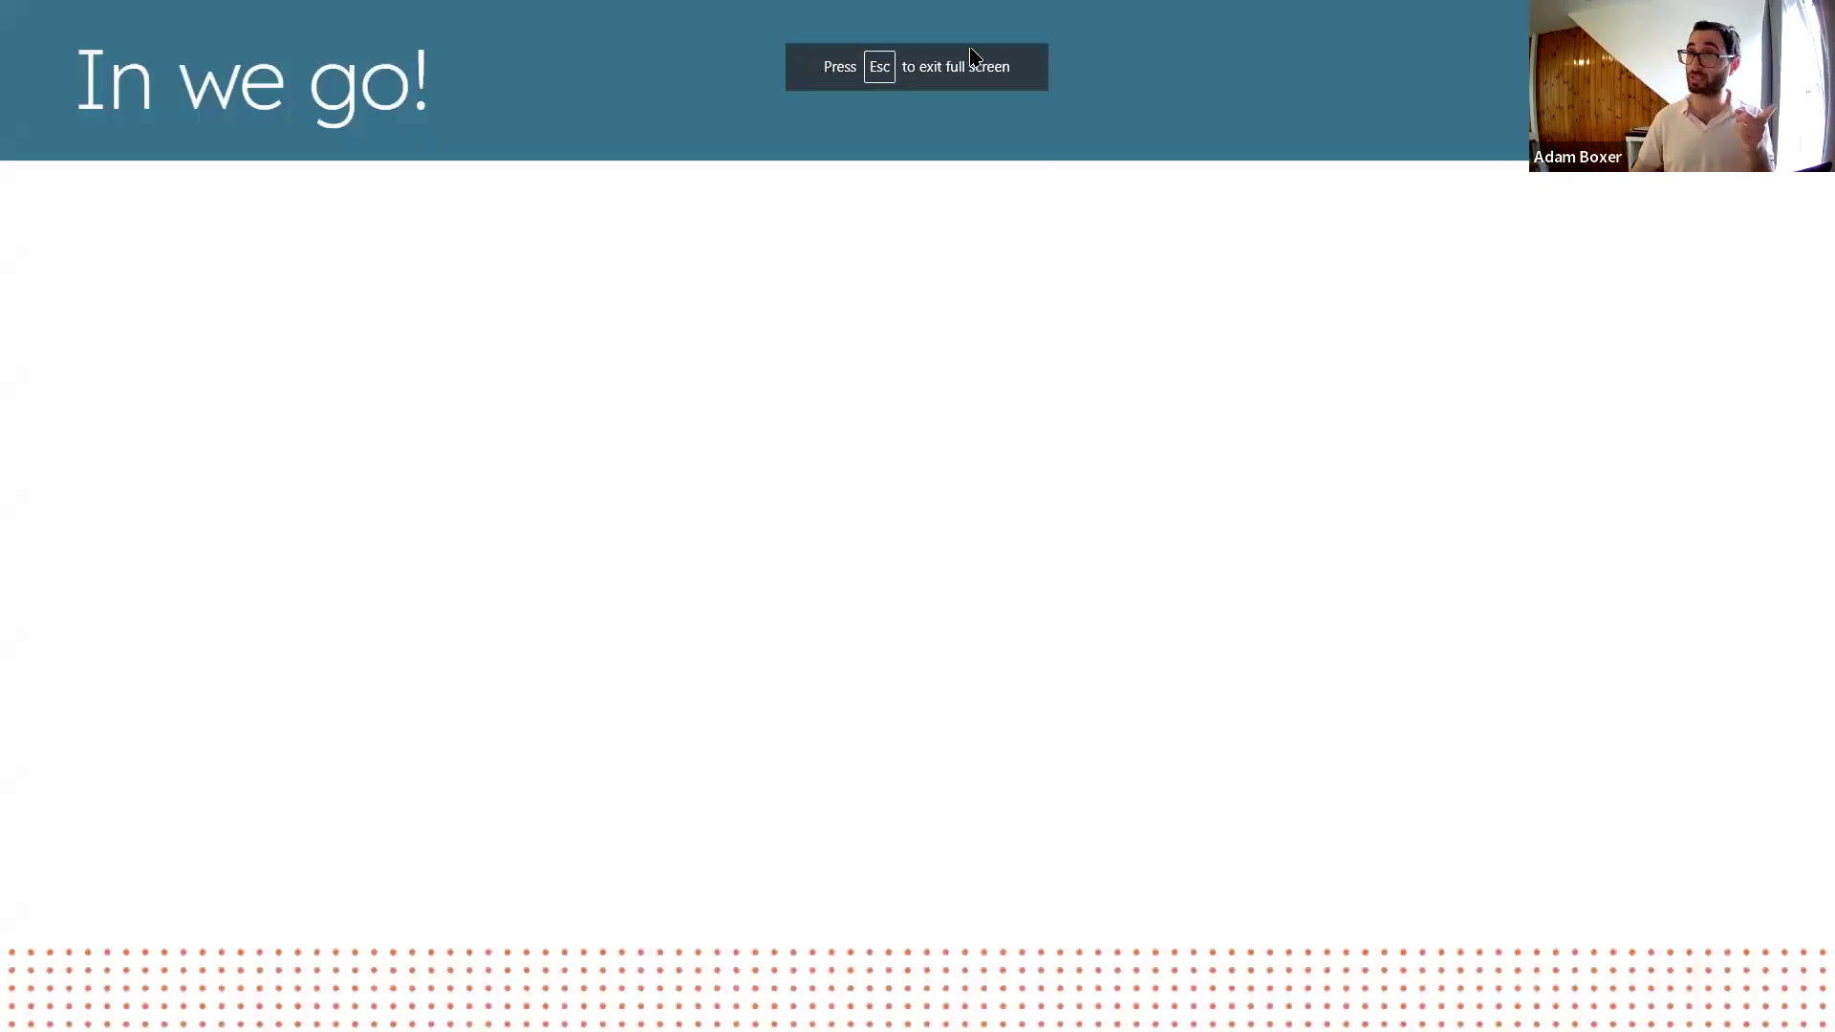
mouse_move(971, 54)
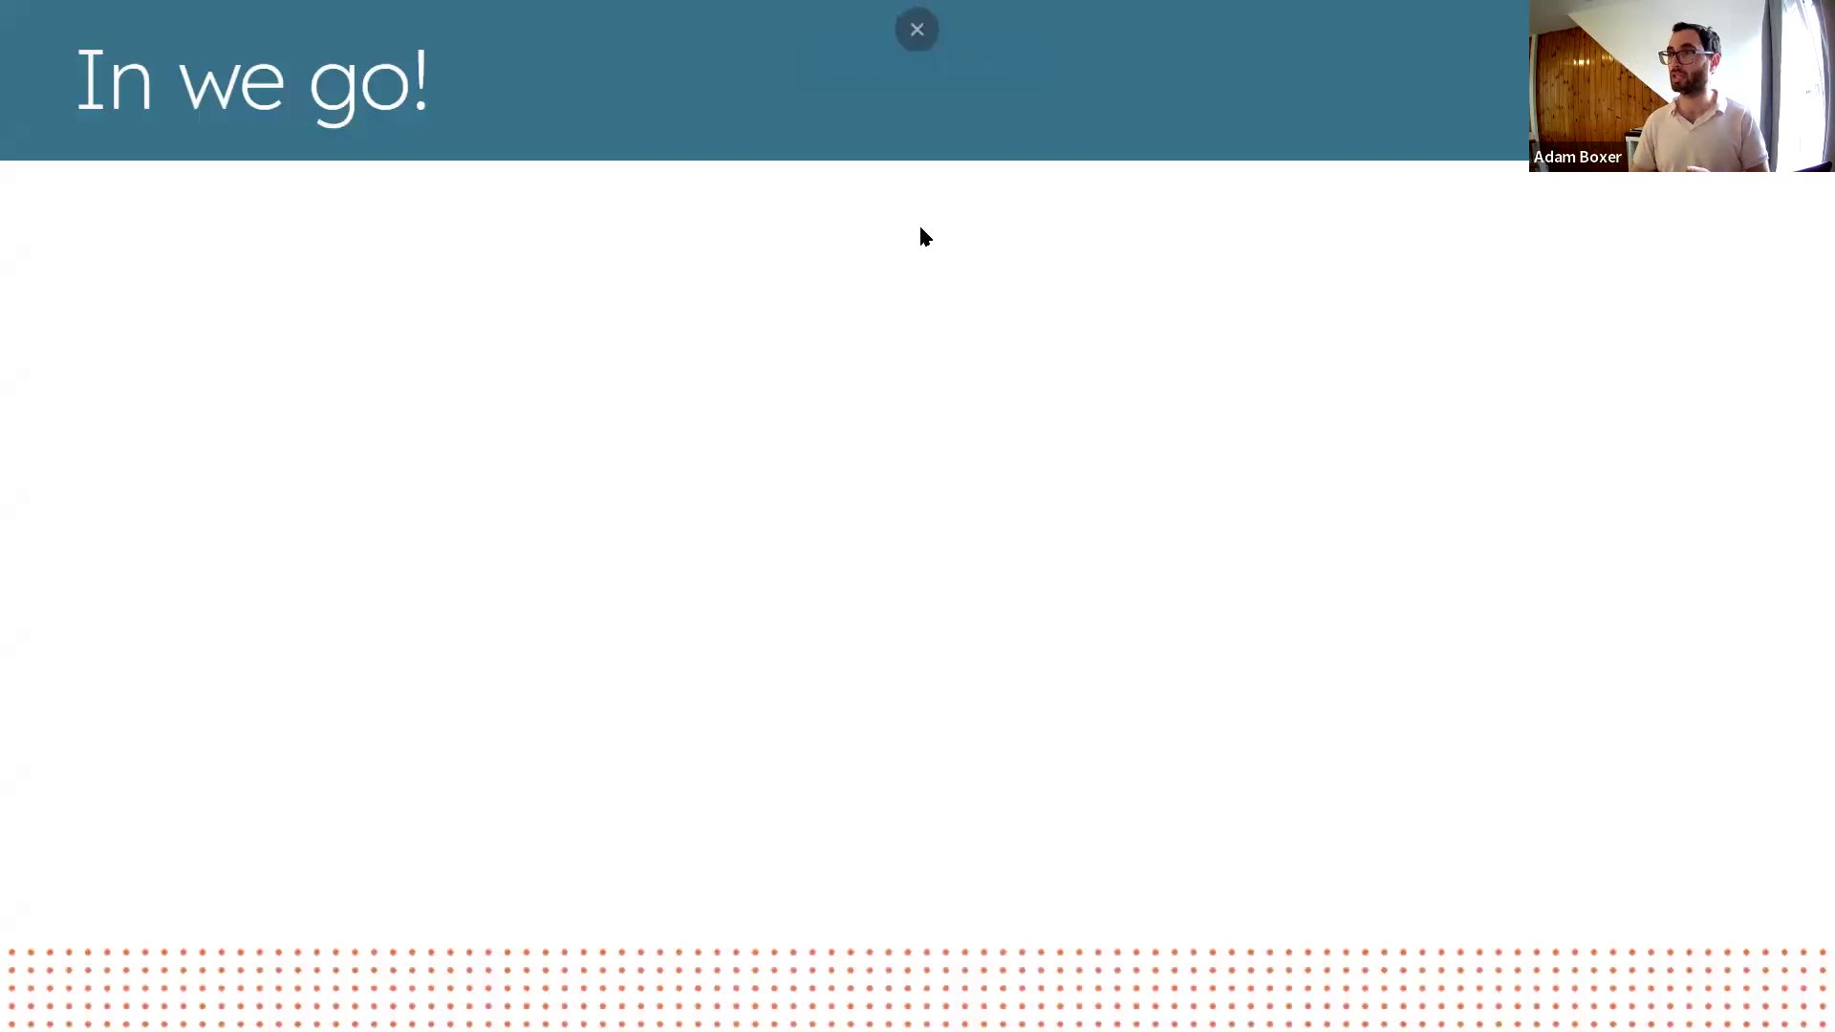